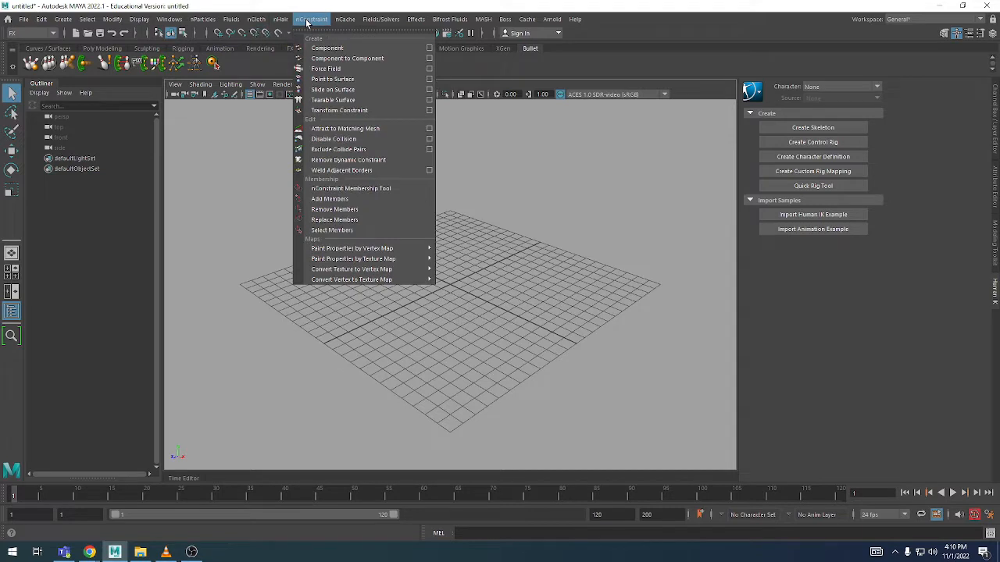
mouse_move(256, 20)
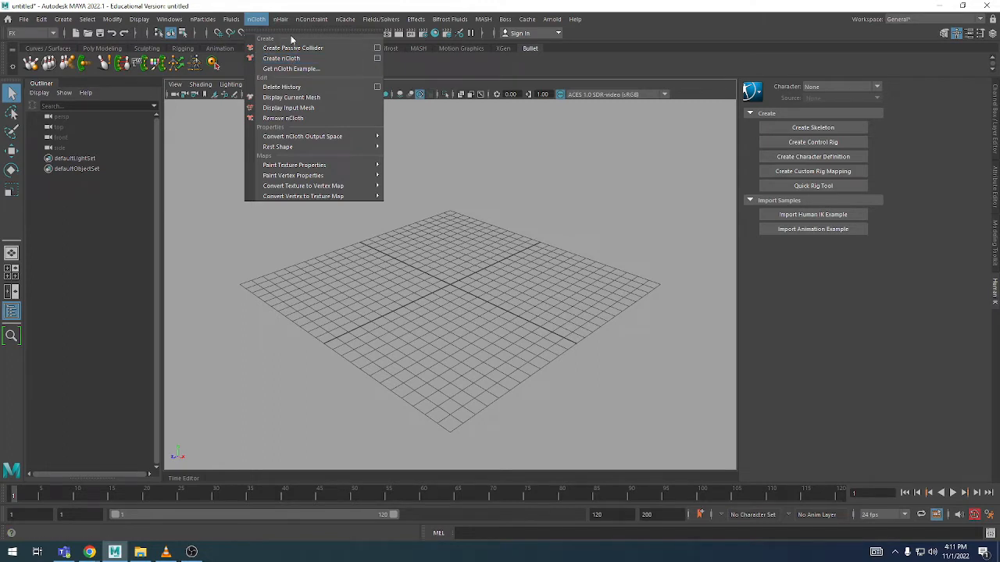
left_click(245, 106)
- Create a polygon plane at the origin and scale it uniformly to about 23.88
left_click(64, 19)
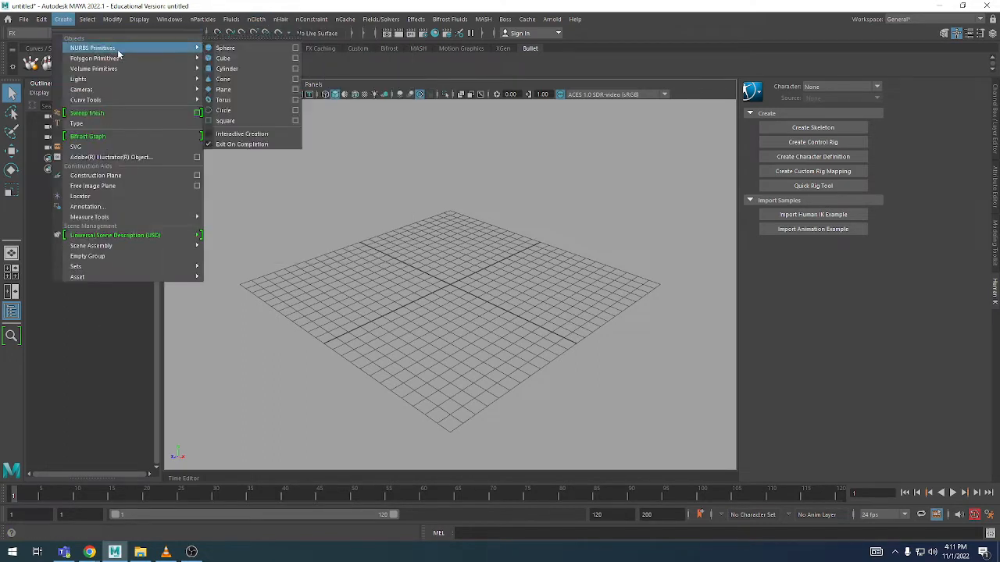
mouse_move(117, 58)
left_click(233, 109)
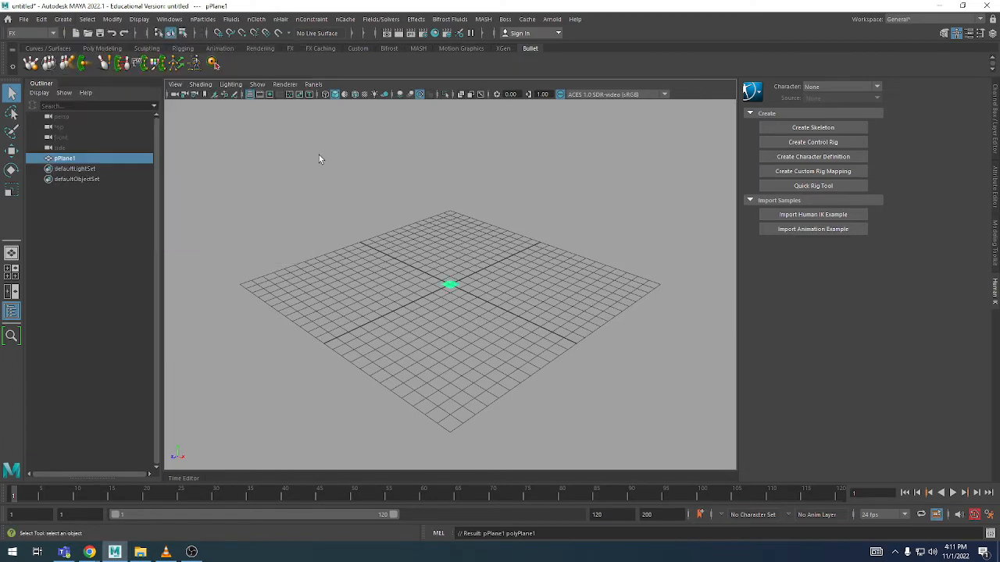
key("r")
left_click_drag(455, 286, 653, 281)
- Set the plane's width and height subdivisions to 50 each
left_click(995, 111)
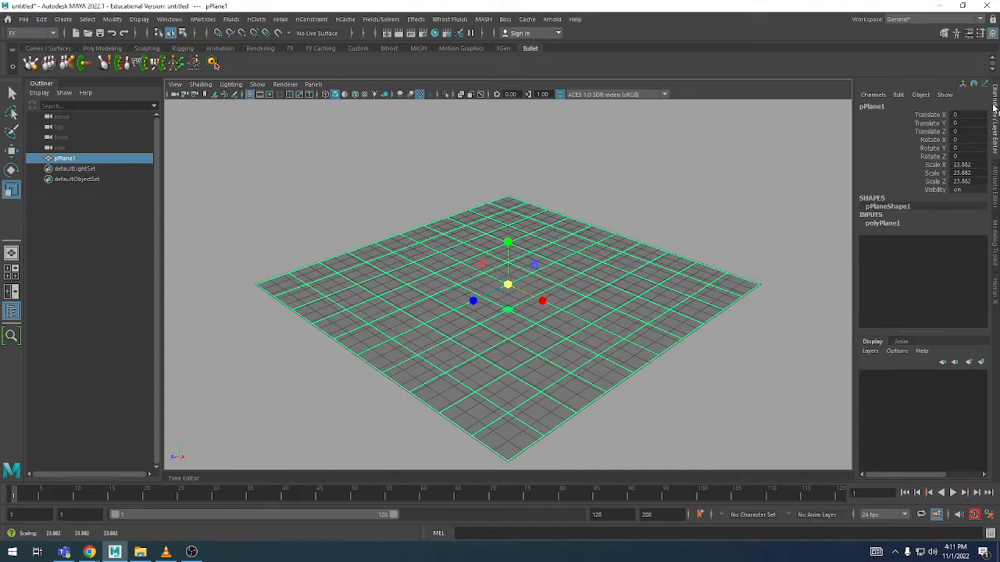
left_click(881, 224)
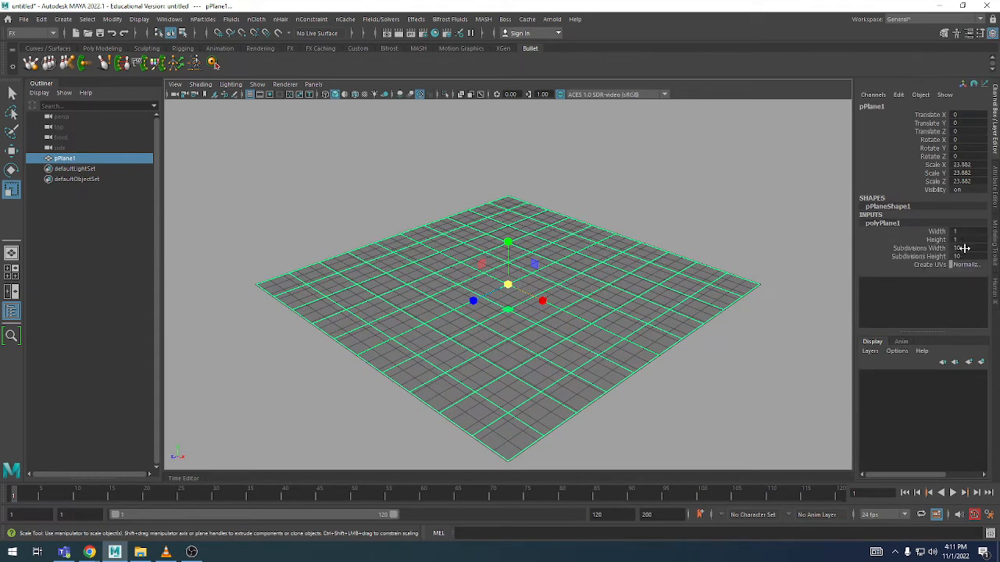
left_click_drag(964, 249, 964, 256)
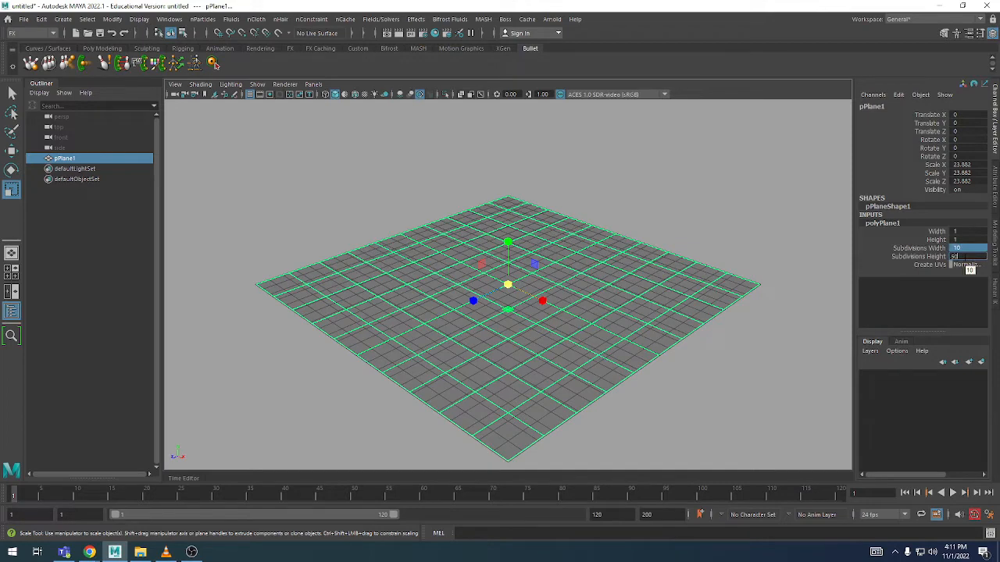
type("50")
key("Return")
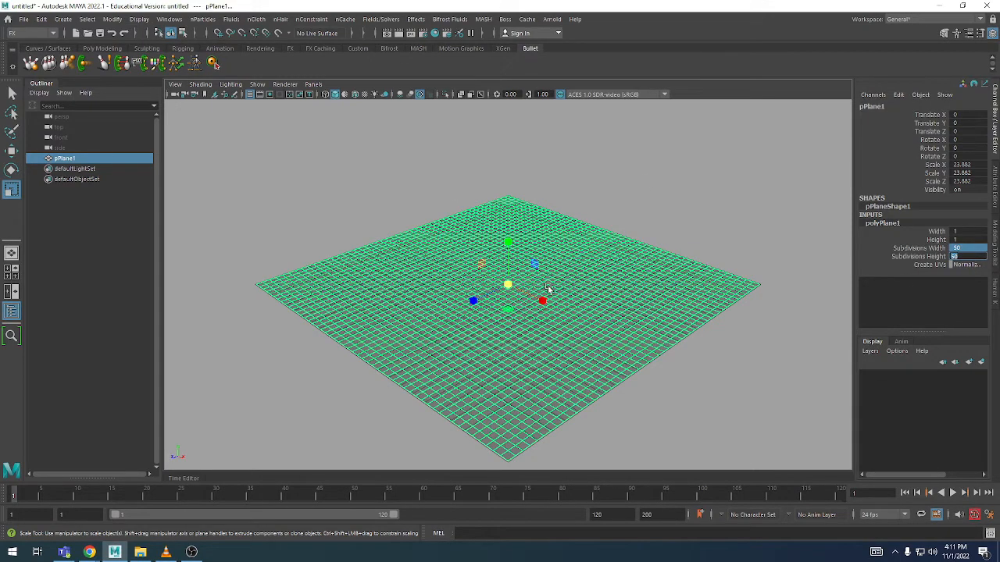
- Set the plane's scale to exactly 24 in X, Y and Z
left_click_drag(613, 260, 671, 287, "alt")
left_click_drag(975, 164, 969, 182)
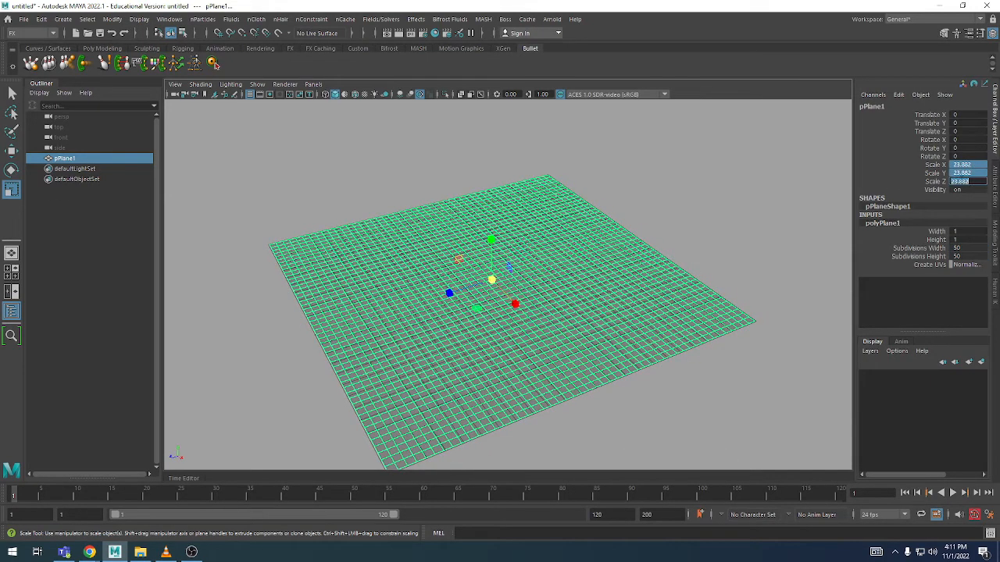
type("24")
key("Return")
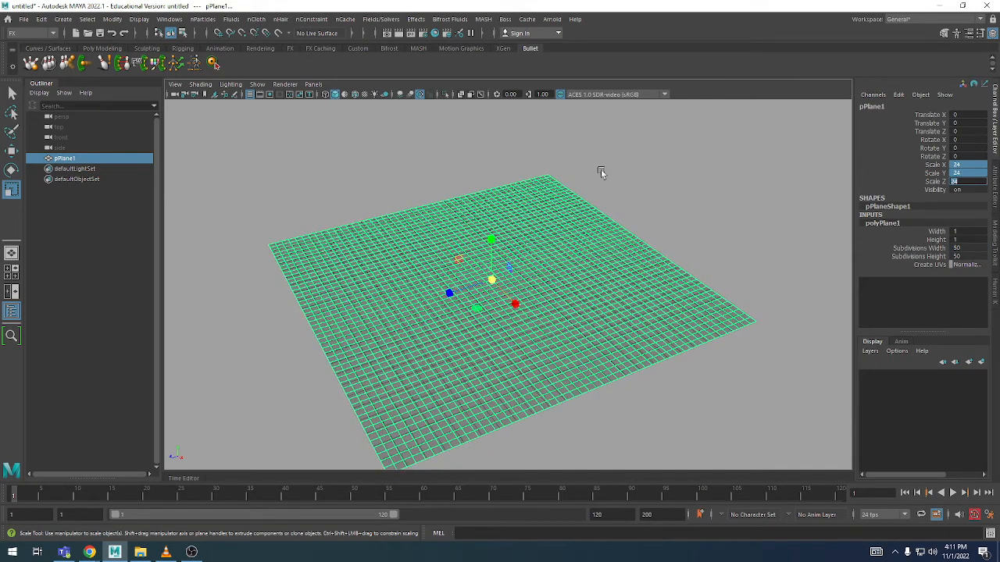
- Delete the plane's construction history
left_click(746, 281)
left_click_drag(746, 282, 787, 324)
left_click(880, 224)
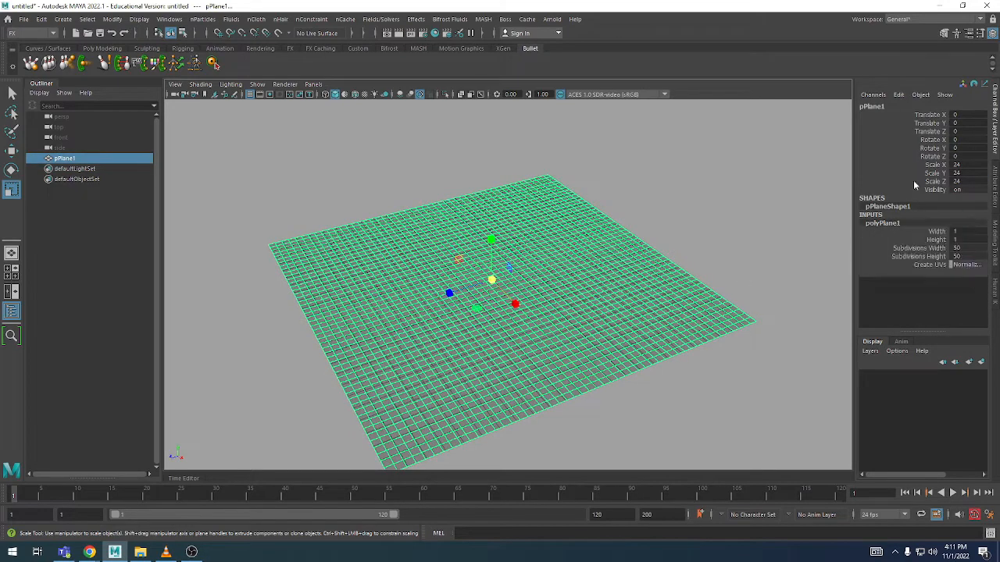
left_click(43, 20)
mouse_move(134, 145)
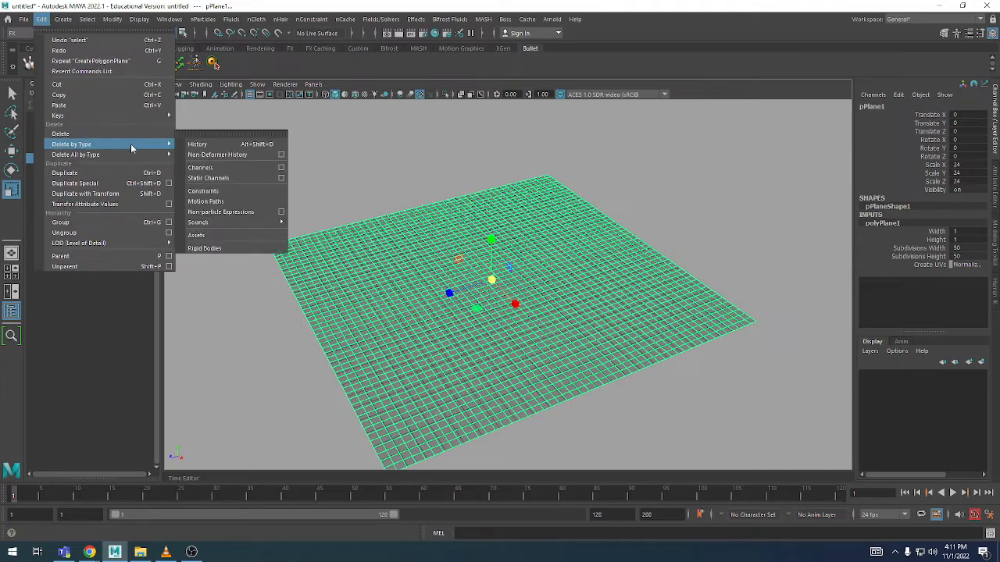
left_click(224, 147)
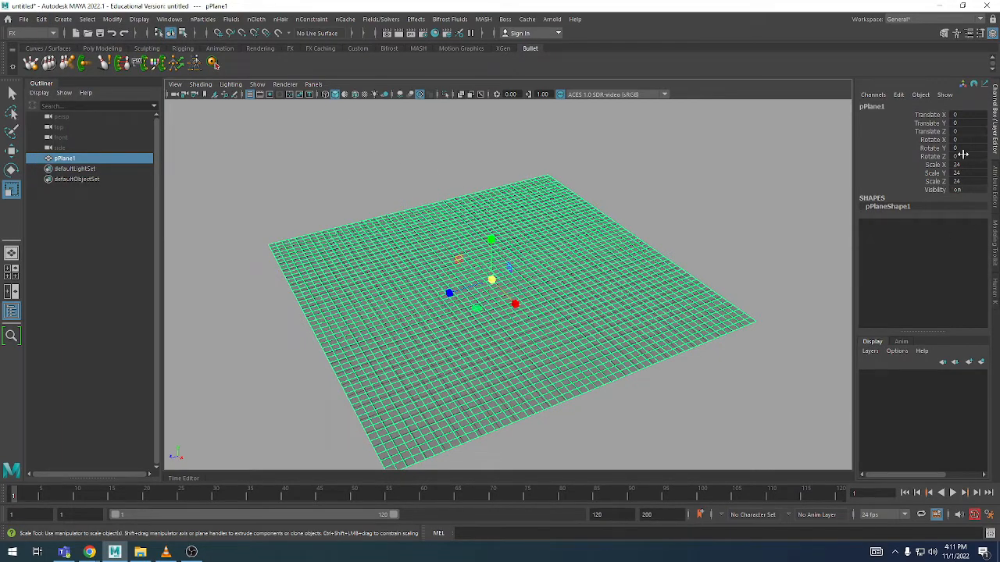
- Freeze the plane's transformations, including its X, Y and Z scale
left_click_drag(938, 165, 937, 182)
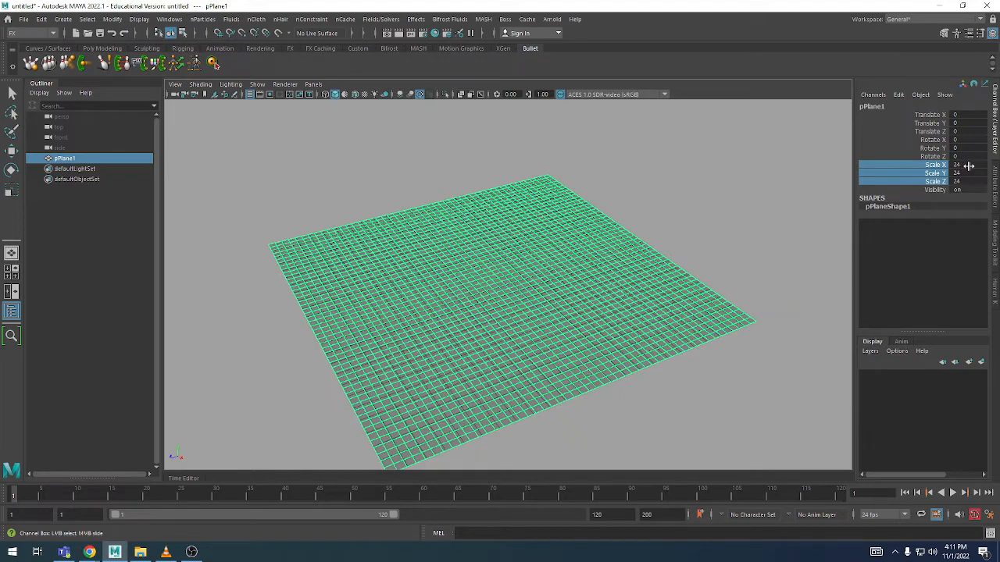
left_click(111, 19)
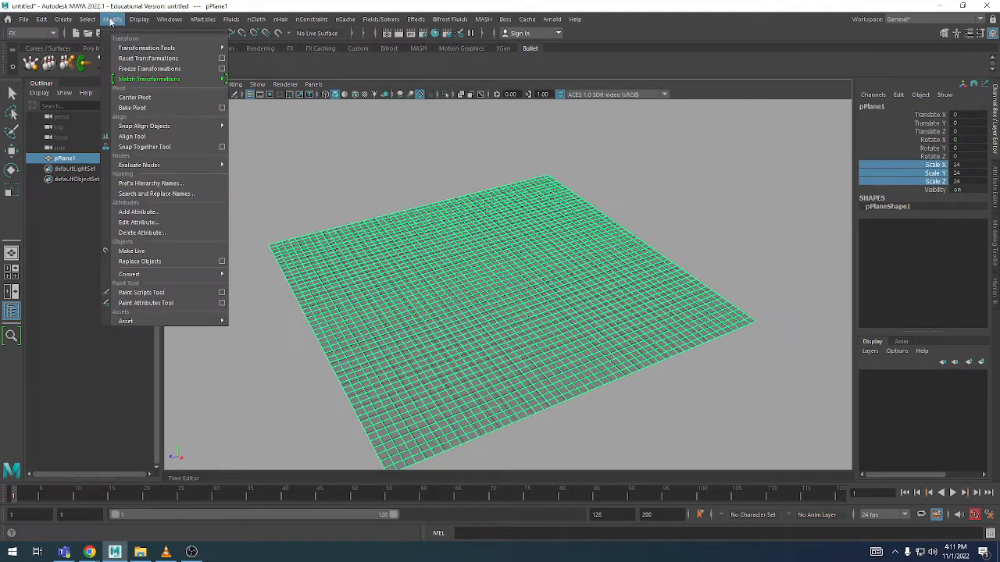
left_click(167, 69)
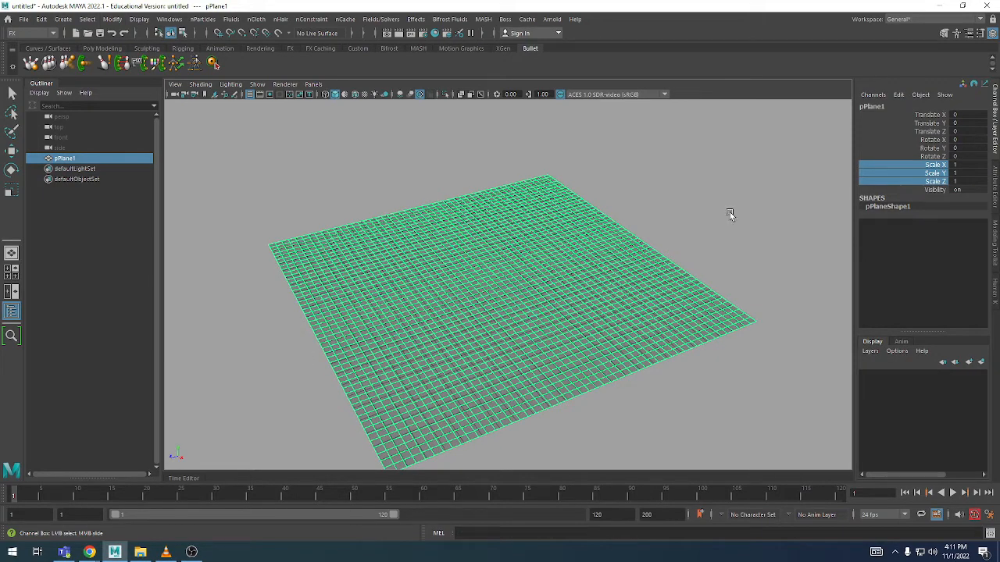
- Convert the plane into an nCloth object
key("w")
left_click_drag(729, 214, 527, 317, "alt")
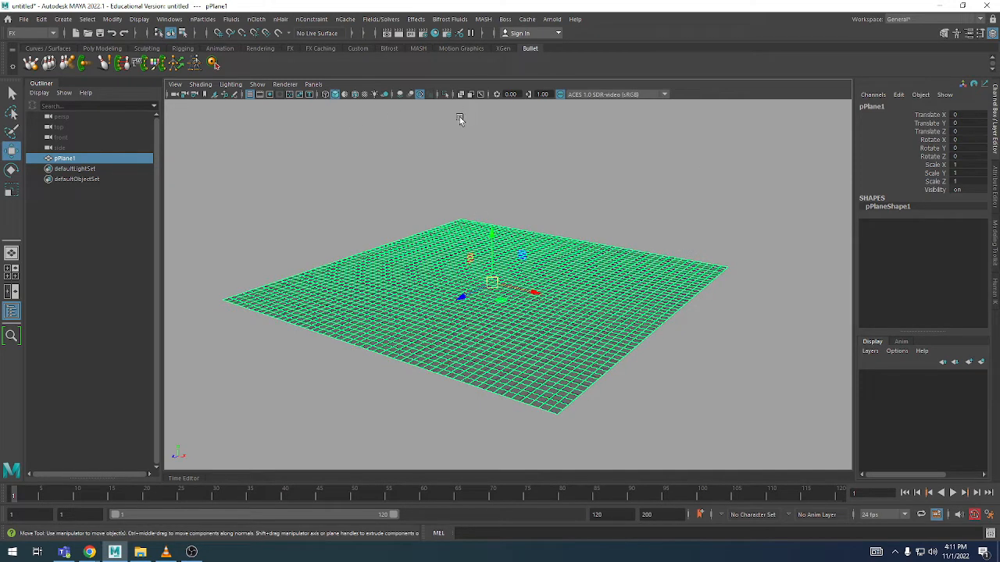
left_click(261, 20)
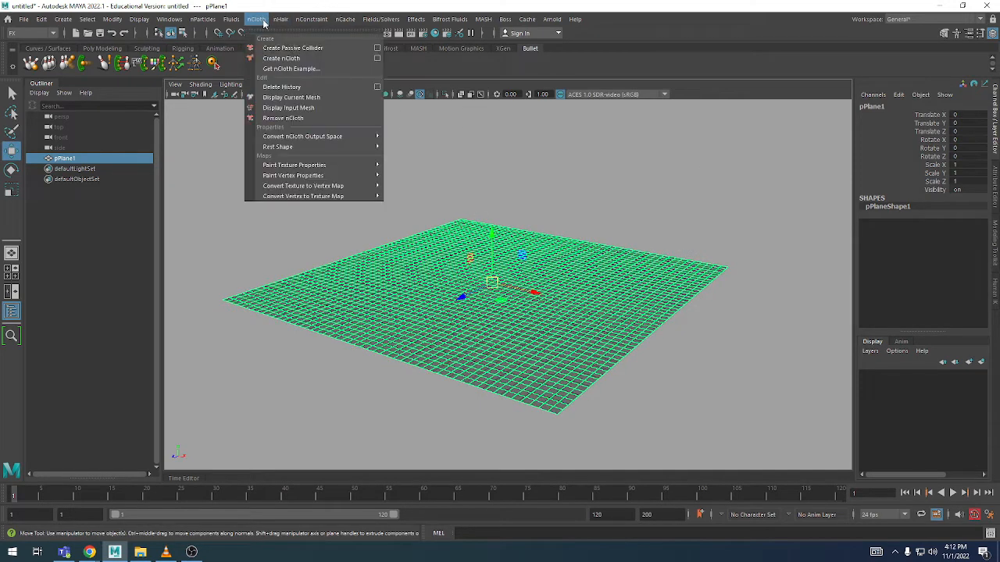
left_click(285, 58)
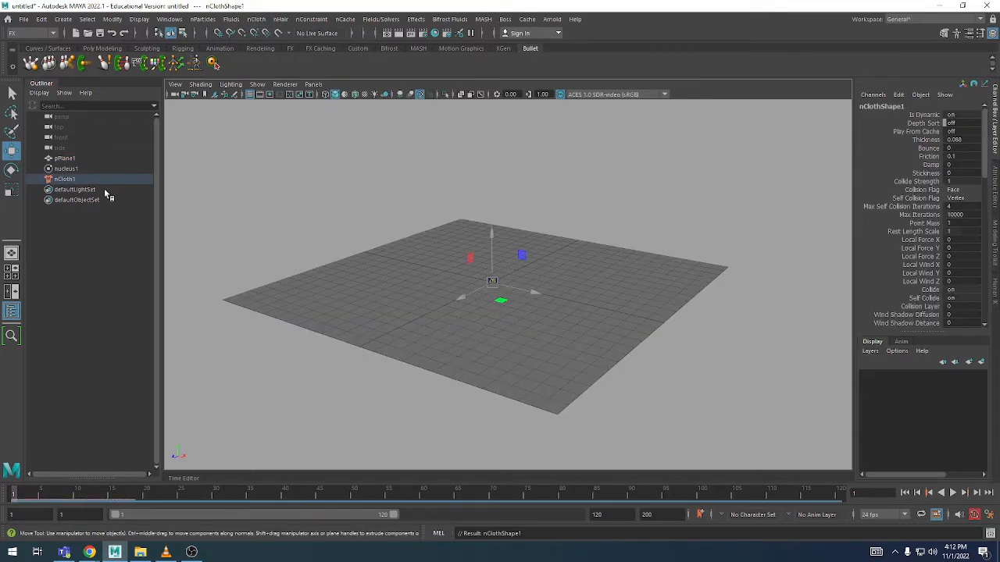
- Examine the nucleus1, nCloth1 and pPlane1 nodes by selecting each one in turn
left_click(71, 168)
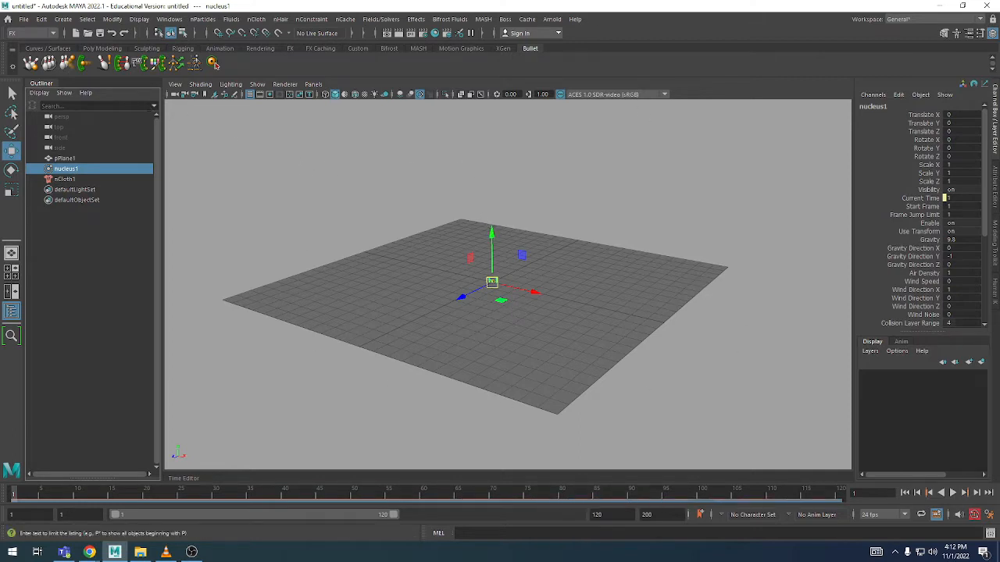
left_click(72, 180)
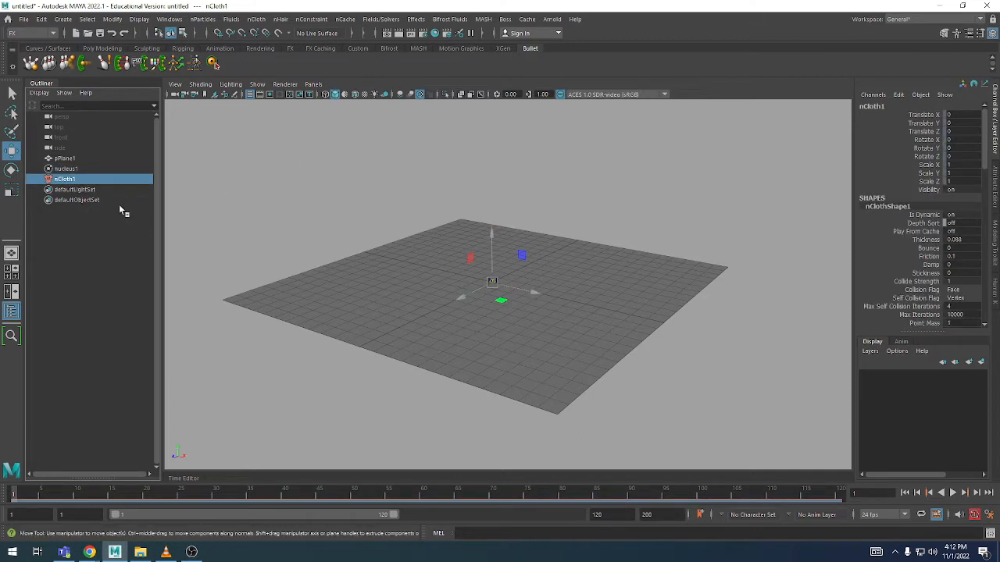
left_click(72, 160)
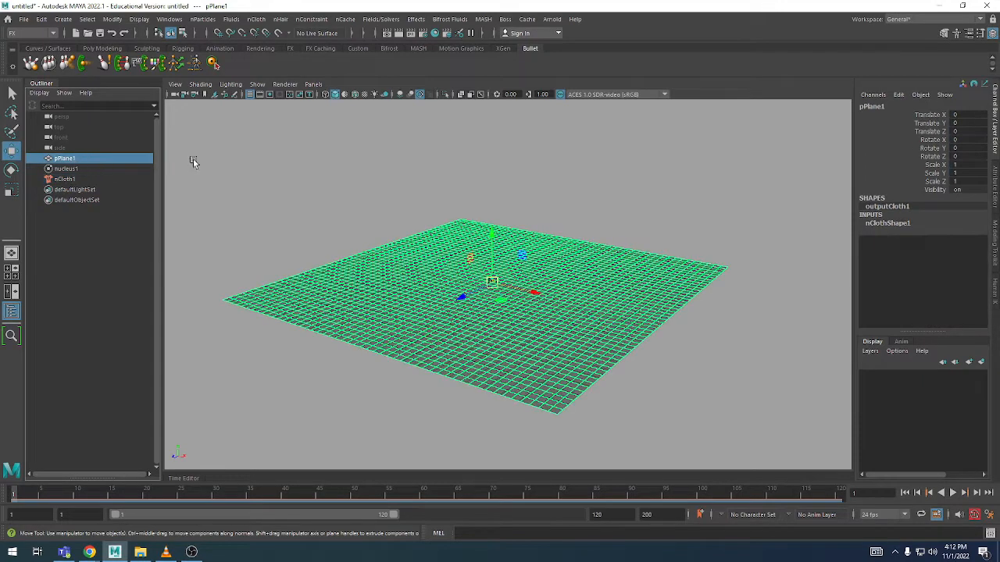
left_click(93, 178)
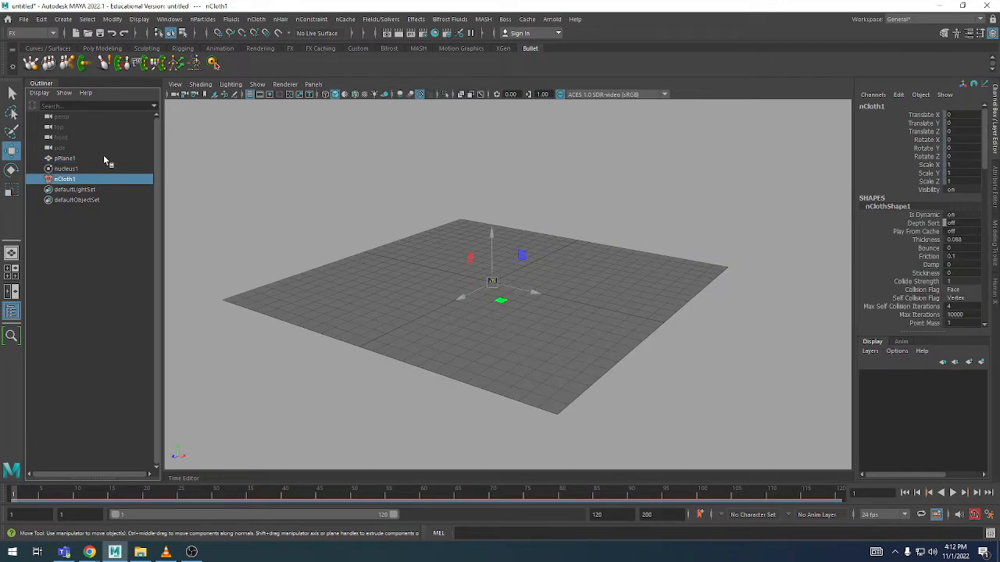
left_click(106, 159)
- Display the nClothShape1 attributes in a widened Attribute Editor, keeping the plane as the selected object
left_click(68, 179)
left_click(990, 202)
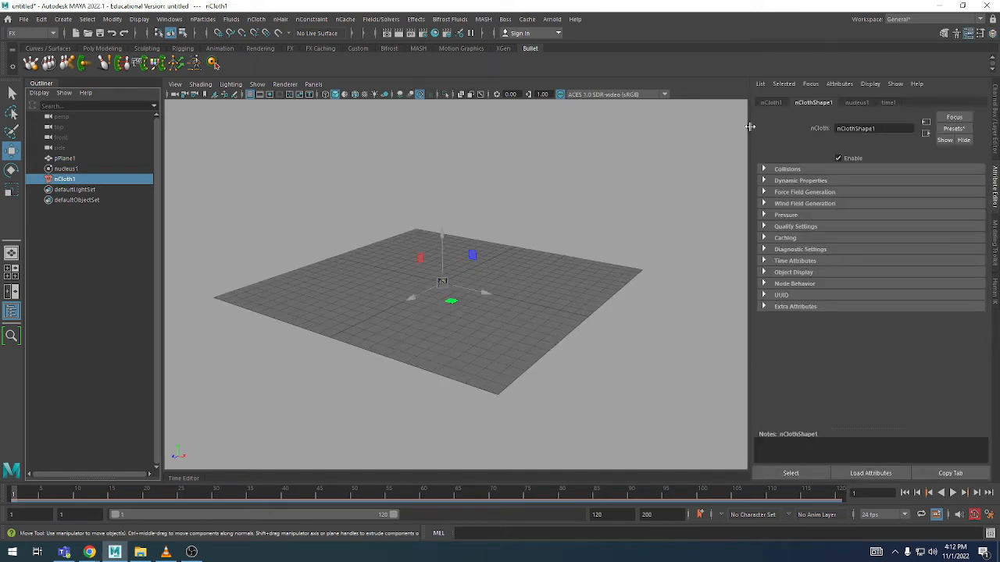
left_click_drag(750, 126, 719, 127)
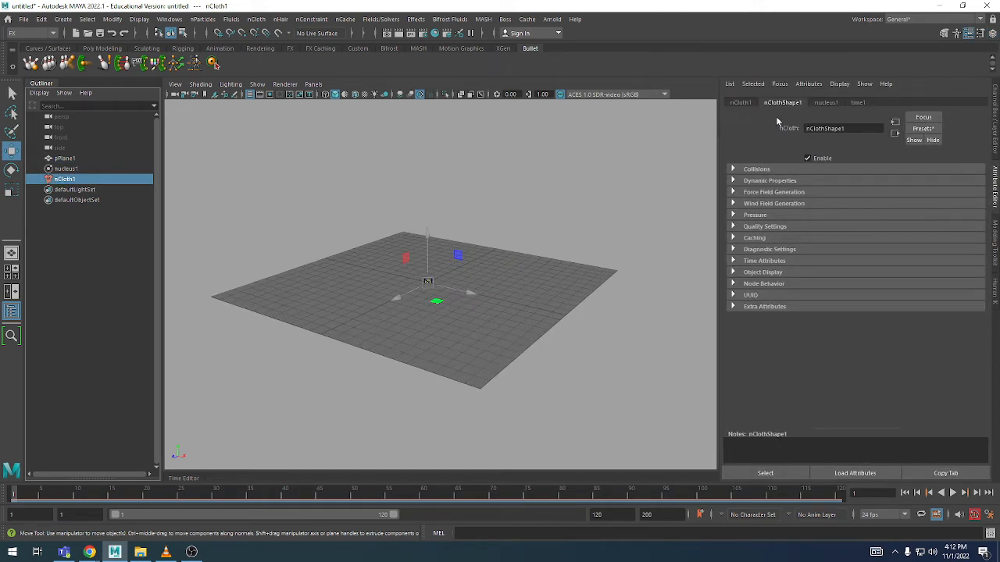
left_click(87, 158)
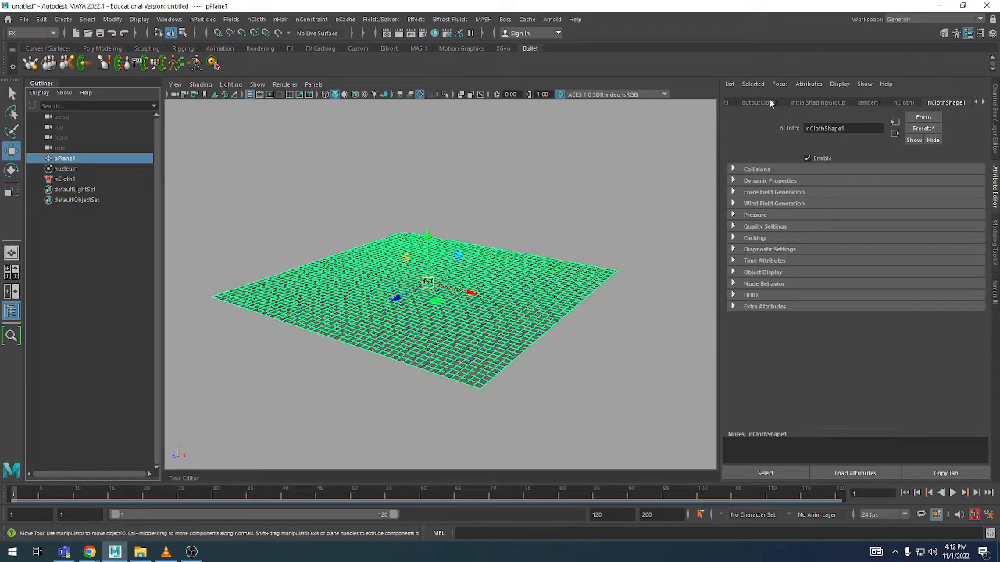
scroll(773, 104, "up", 6)
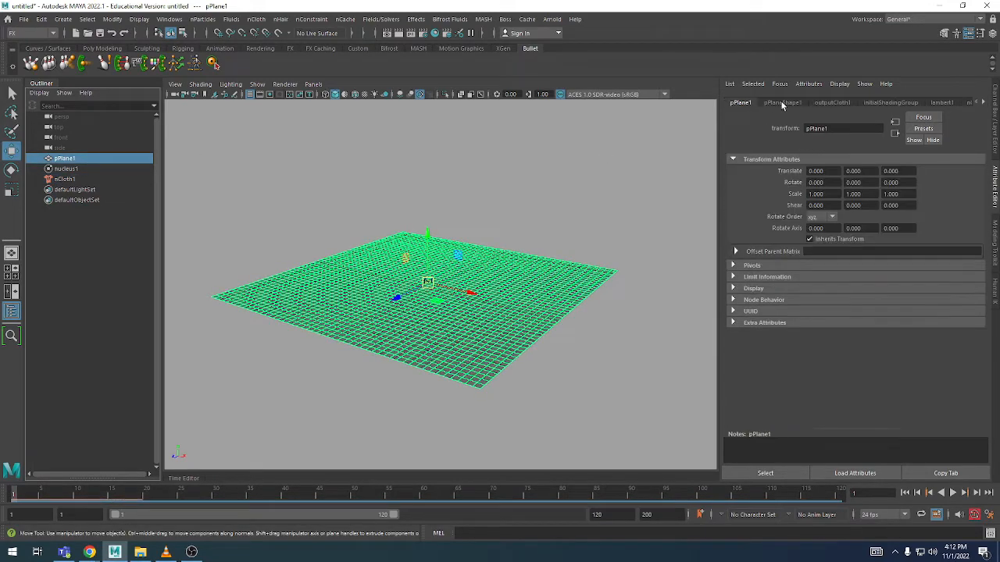
scroll(782, 105, "down", 6)
scroll(782, 106, "down", 2)
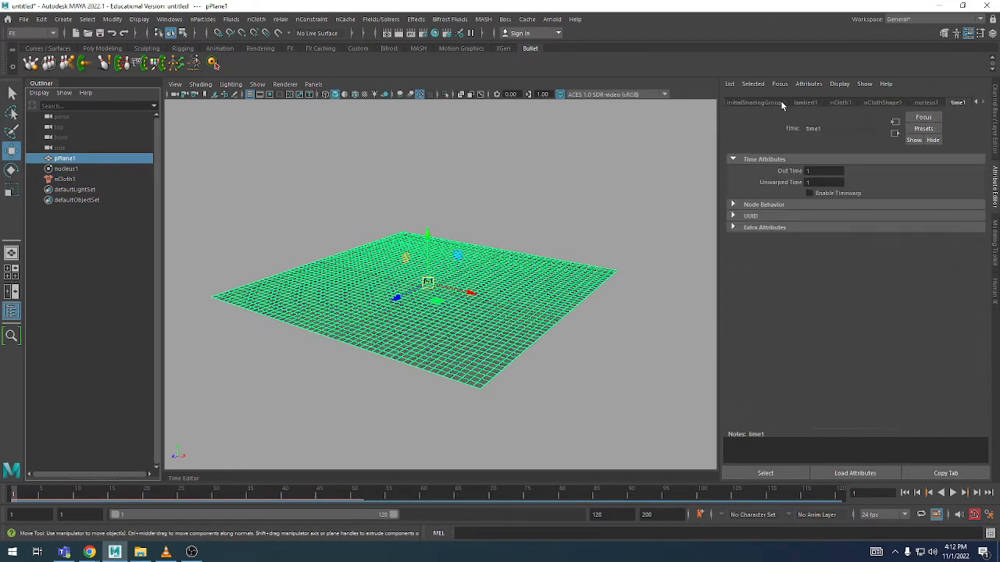
scroll(782, 104, "up", 2)
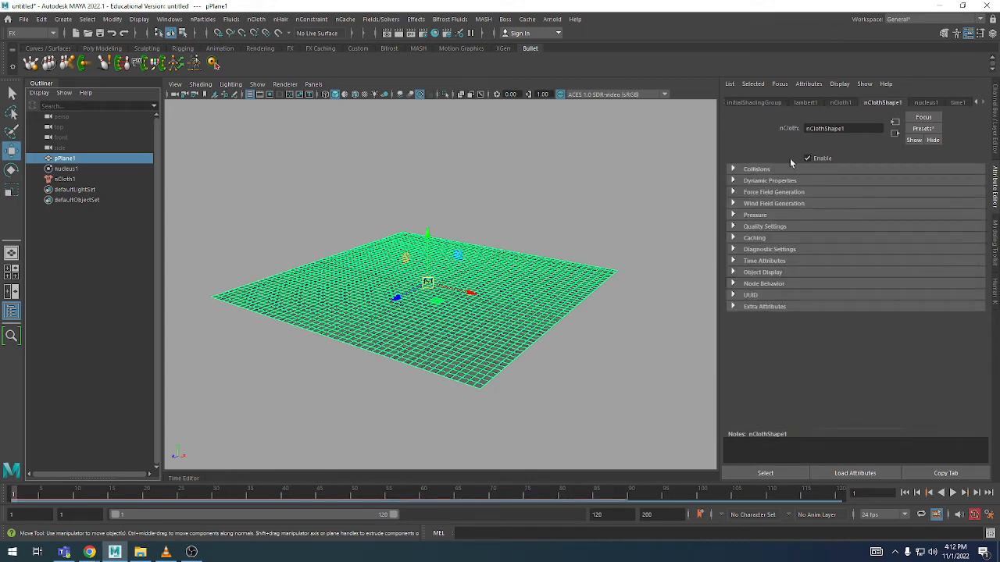
- Look through the material presets available for nClothShape1, such as silk, tshirt, lava and chiffon, without applying one
left_click_drag(590, 244, 559, 256, "alt")
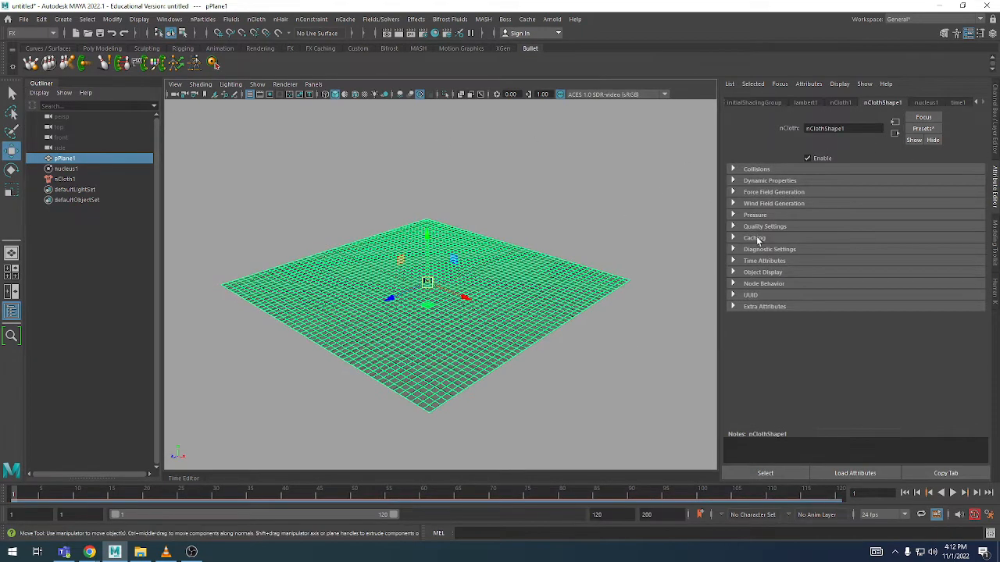
left_click(923, 128)
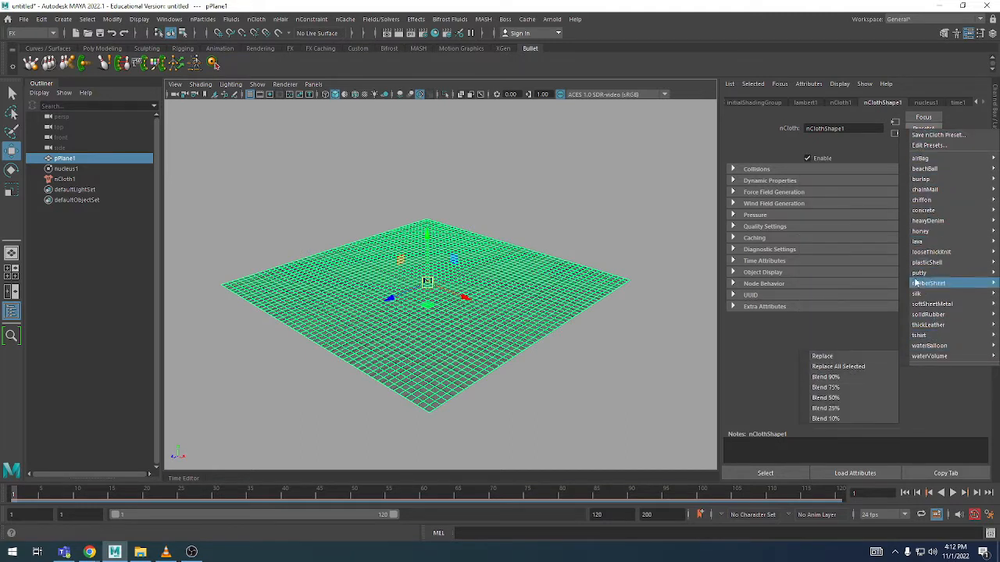
mouse_move(922, 294)
mouse_move(924, 338)
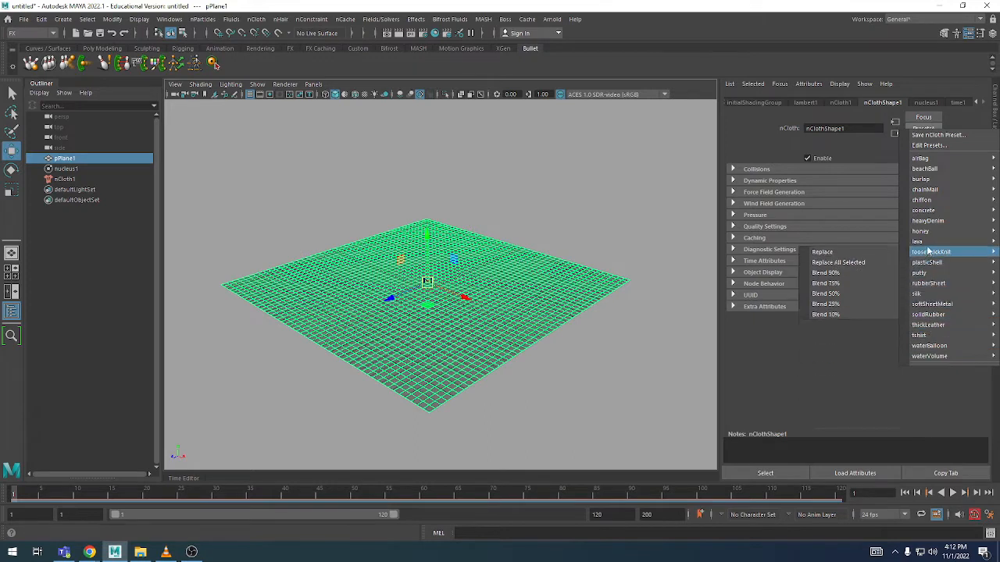
mouse_move(928, 246)
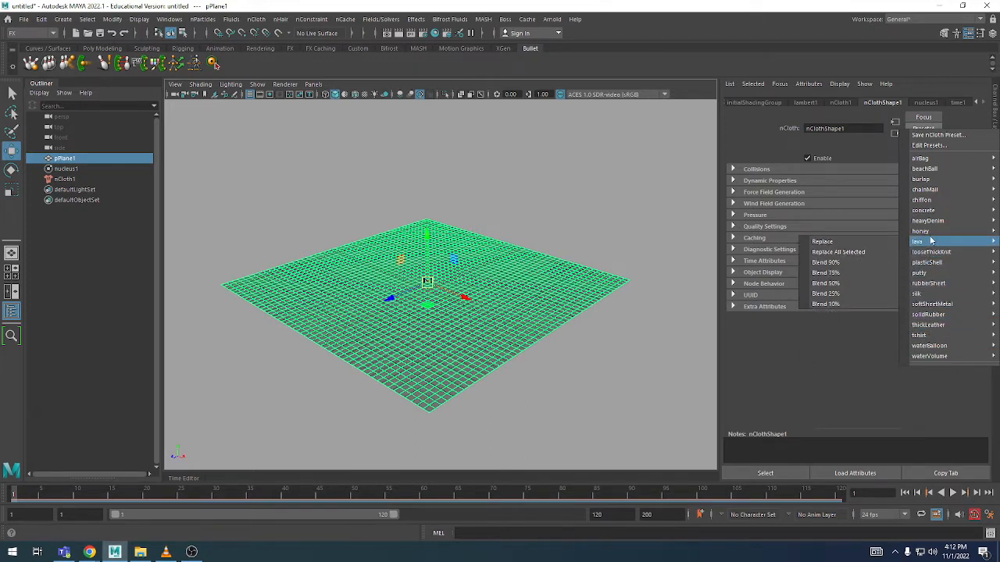
mouse_move(932, 201)
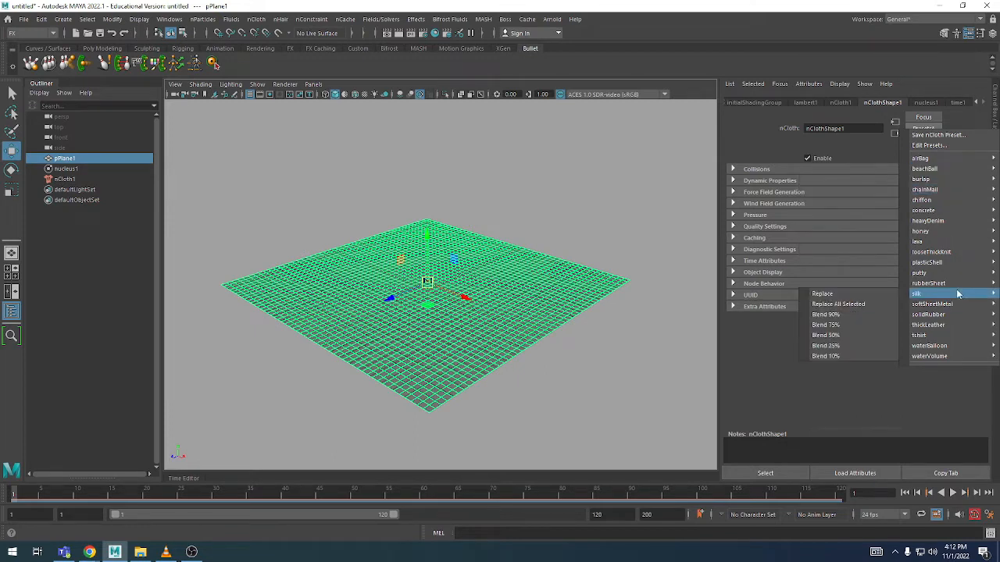
mouse_move(959, 254)
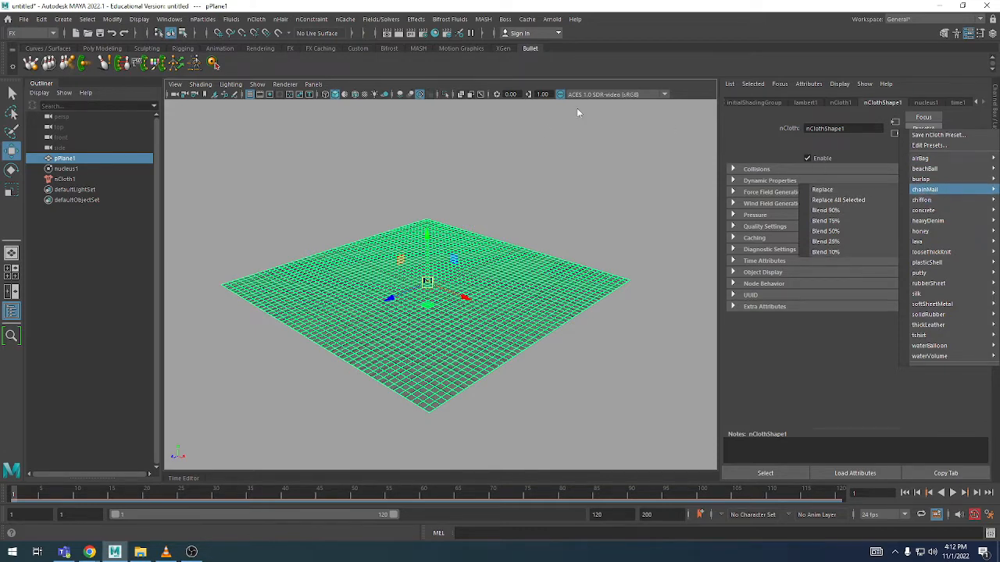
left_click(497, 303)
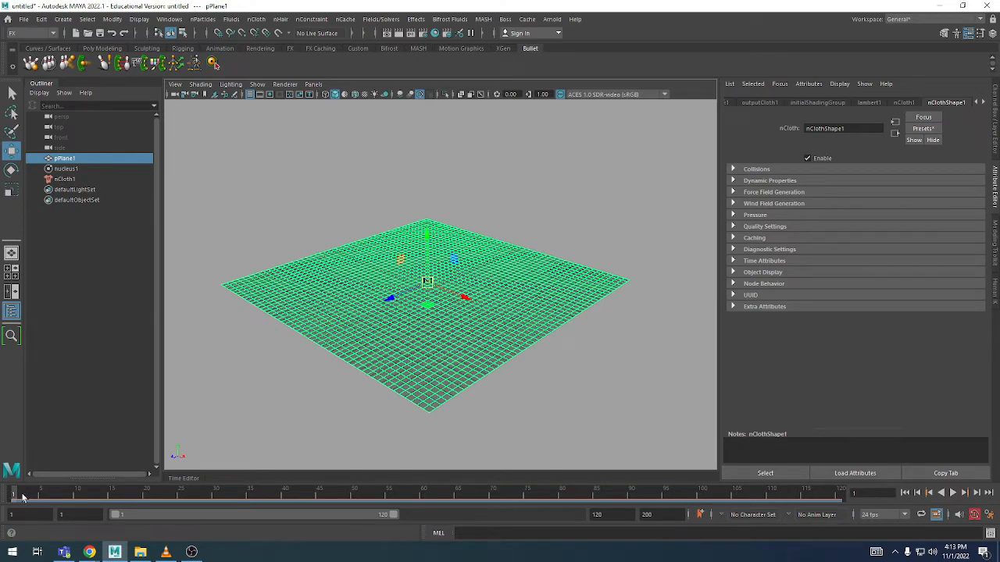
- Play the cloth simulation from frame 1, return to the start and play it once more before stopping
key("alt+v")
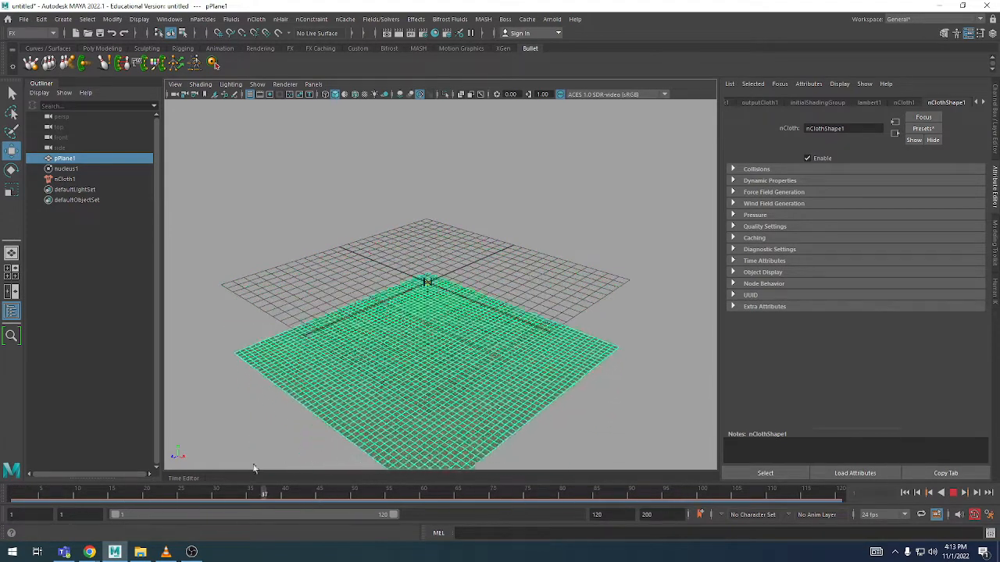
left_click(3, 492)
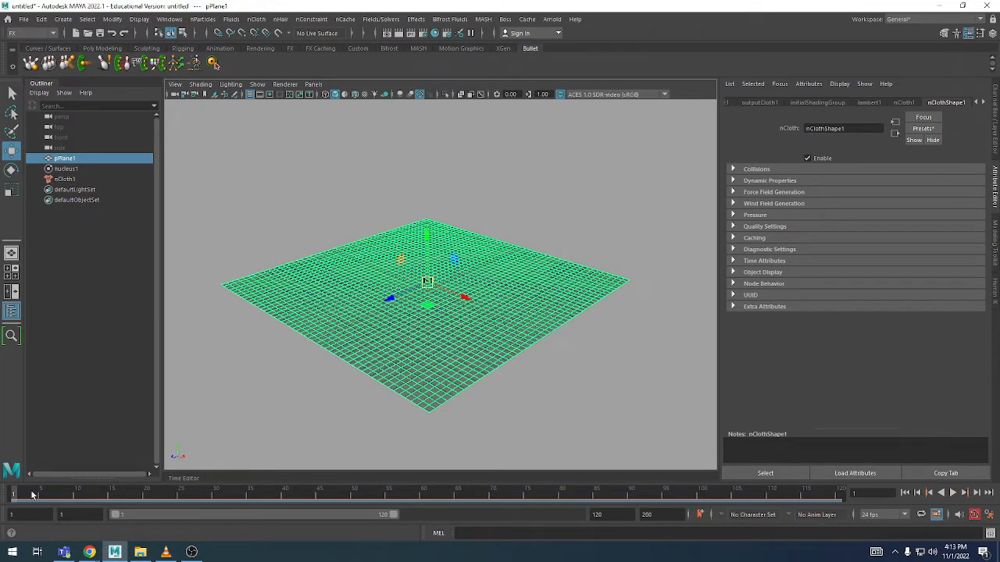
mouse_move(170, 498)
left_mouse_down()
mouse_move(291, 496)
mouse_move(297, 486)
mouse_move(11, 492)
left_mouse_up()
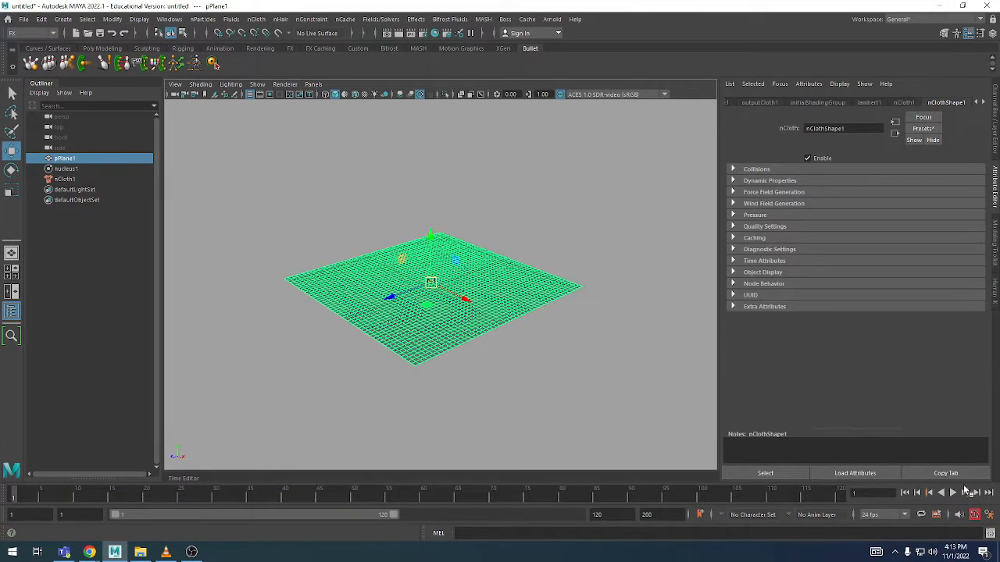
left_click(954, 493)
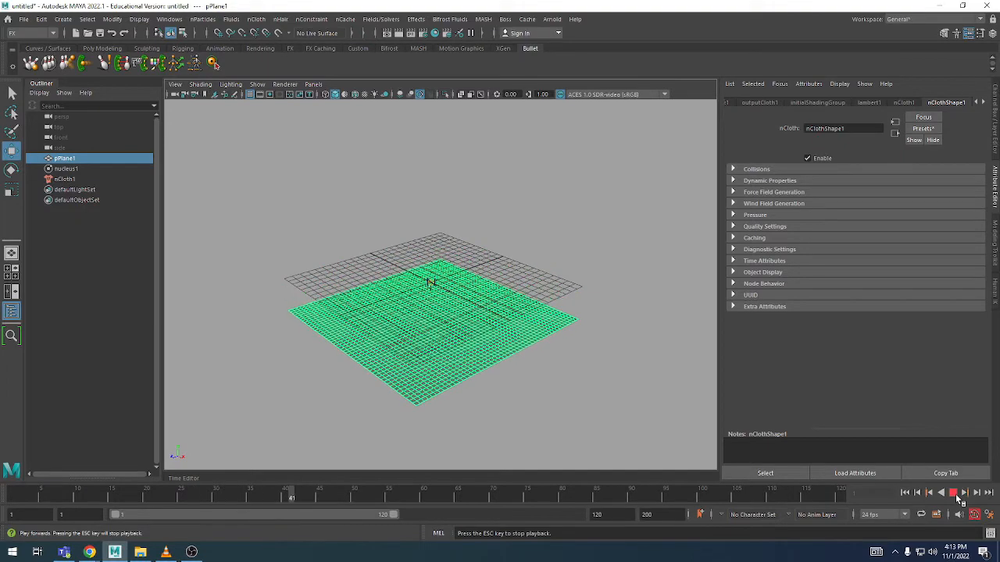
left_click(957, 498)
- Scrub through the timeline between the early frames and about frame 73 to check how the cloth evaluates
left_click_drag(311, 498, 513, 495)
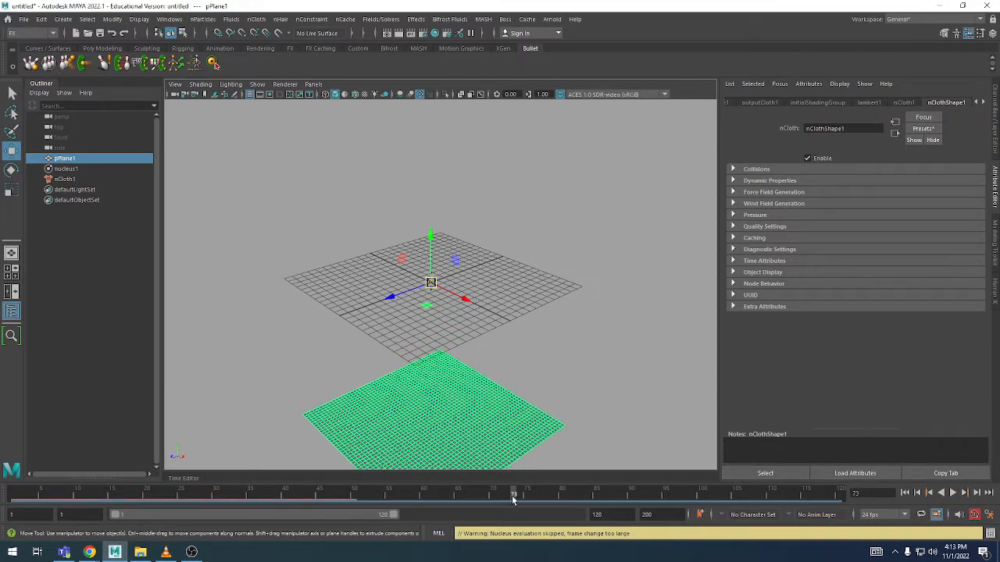
left_click_drag(513, 494, 488, 499)
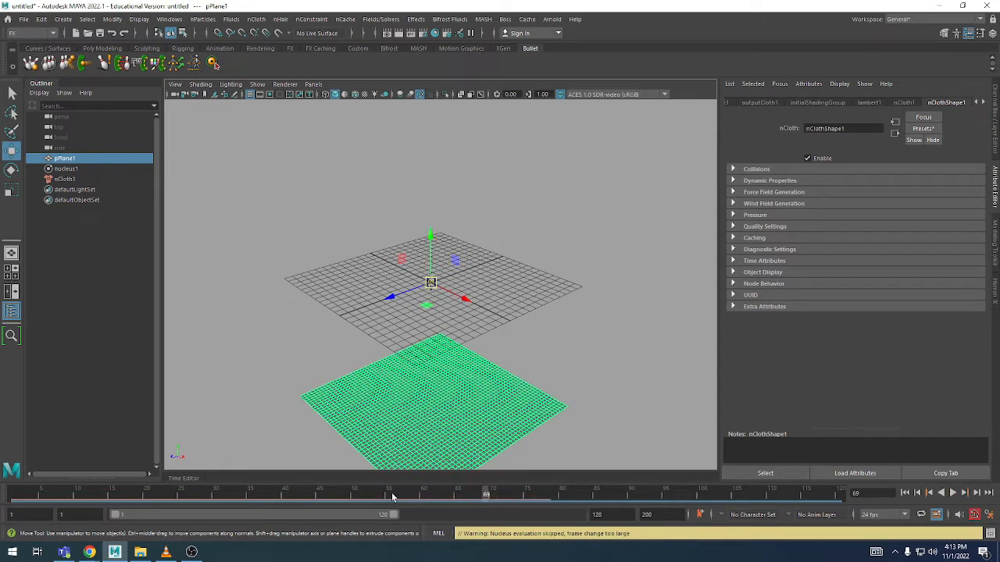
mouse_move(487, 497)
left_mouse_down()
mouse_move(792, 497)
mouse_move(492, 494)
left_mouse_up()
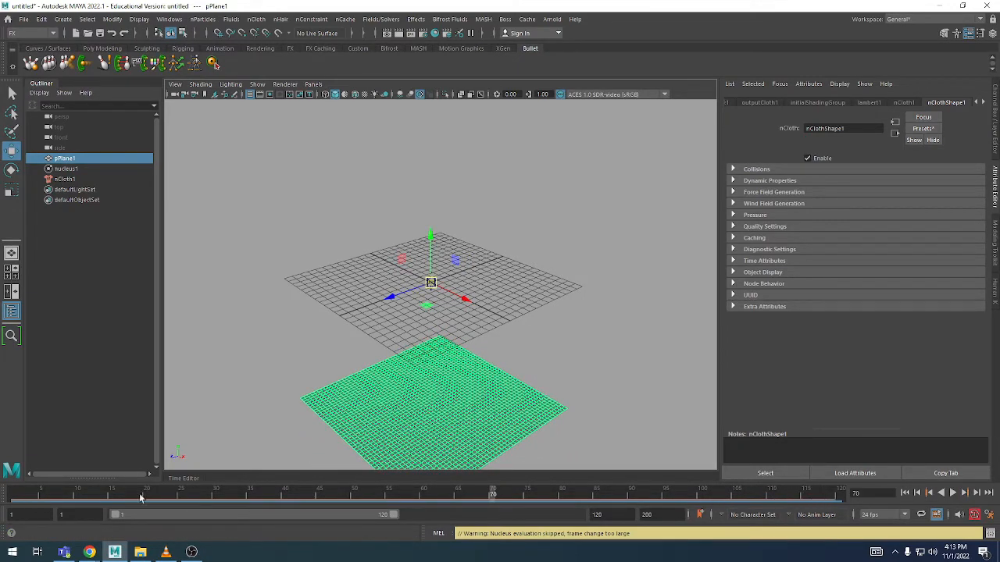
mouse_move(34, 490)
left_mouse_down()
mouse_move(24, 495)
mouse_move(750, 501)
mouse_move(475, 487)
left_mouse_up()
- Replay the falling plane from frame 1, stop at frame 57 and return to the first frame
key("alt+shift+v")
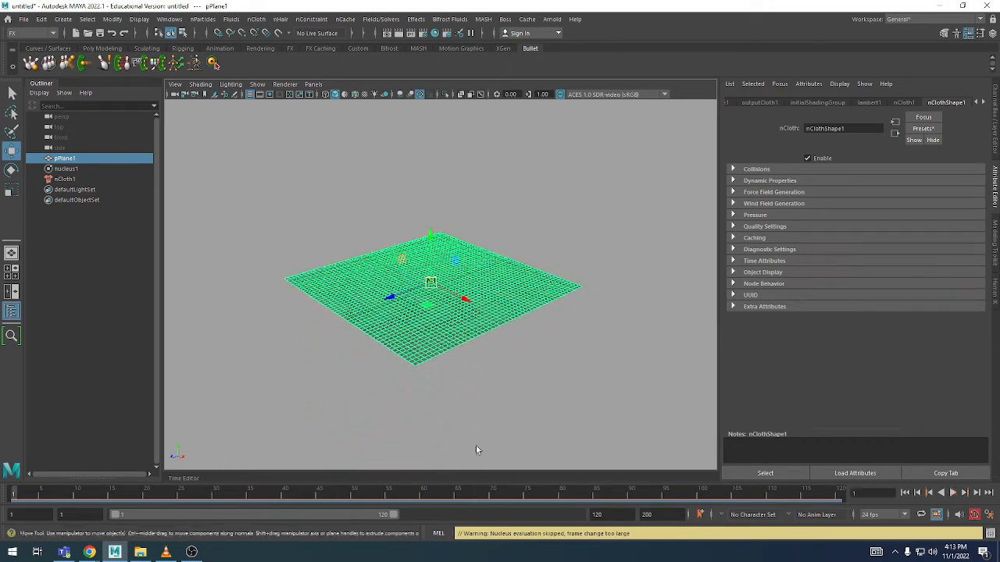
key("alt+v")
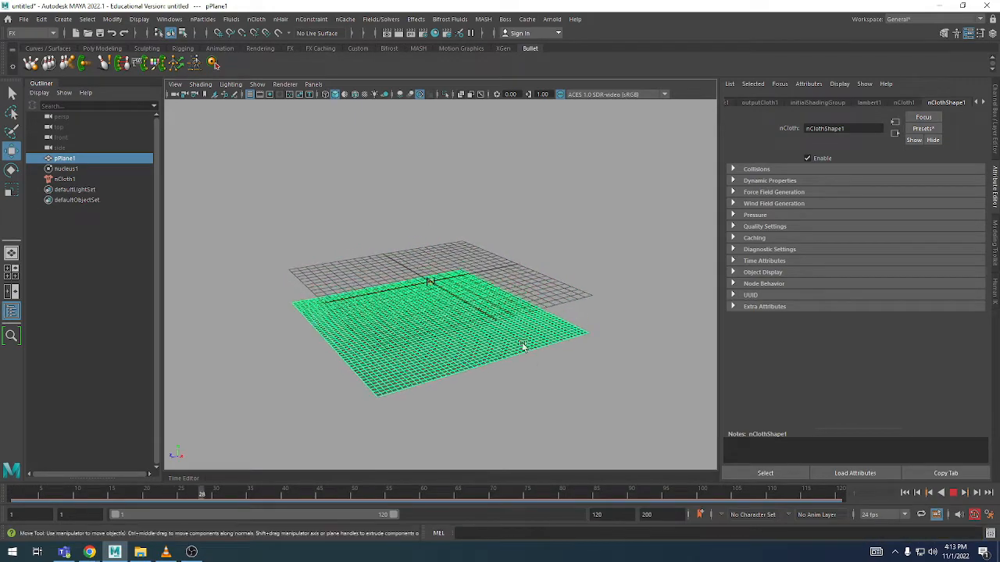
key("Escape")
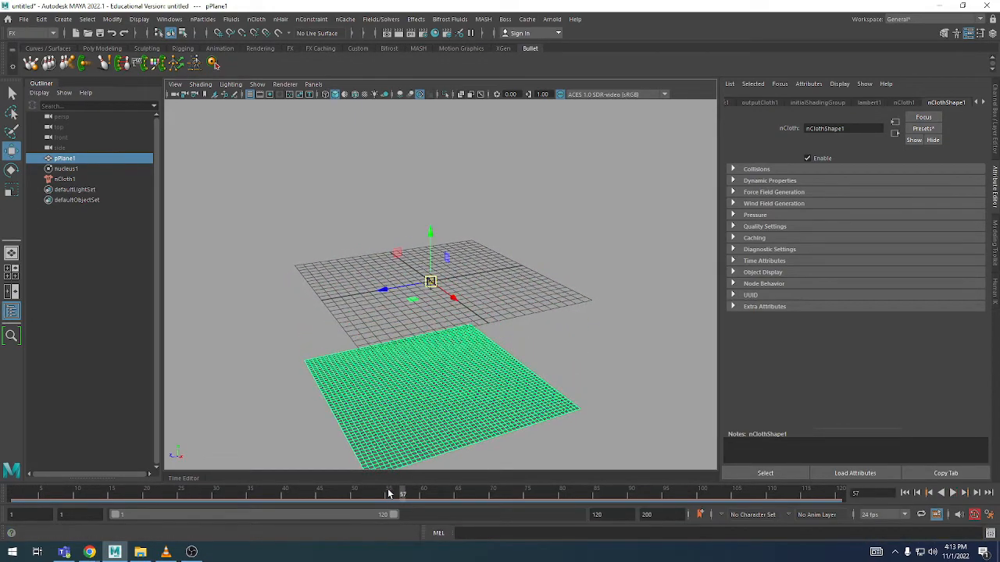
key("alt+shift+v")
- Enable Use Plane for the ground plane on the nucleus1 solver
left_click(67, 168)
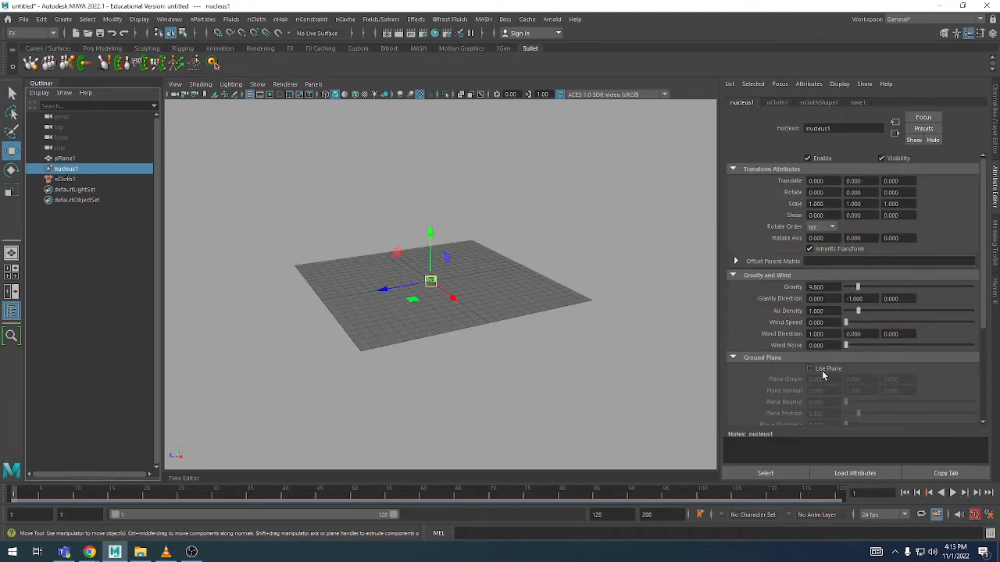
left_click(820, 371)
left_click_drag(486, 286, 541, 289, "alt")
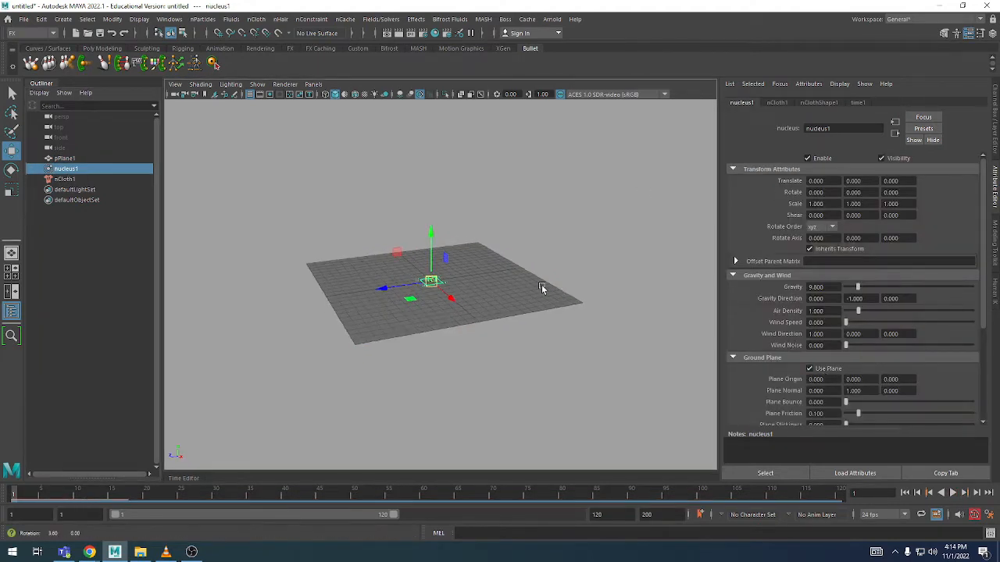
- Play the simulation to test the ground plane, stop it and go back to frame 1
key("alt+v")
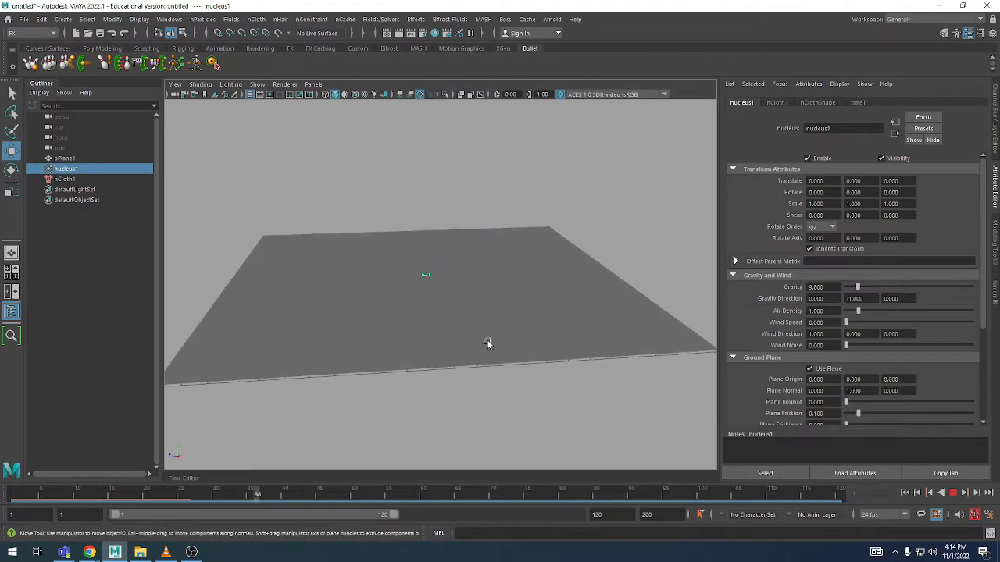
key("Escape")
left_click(903, 494)
scroll(424, 235, "down", 6)
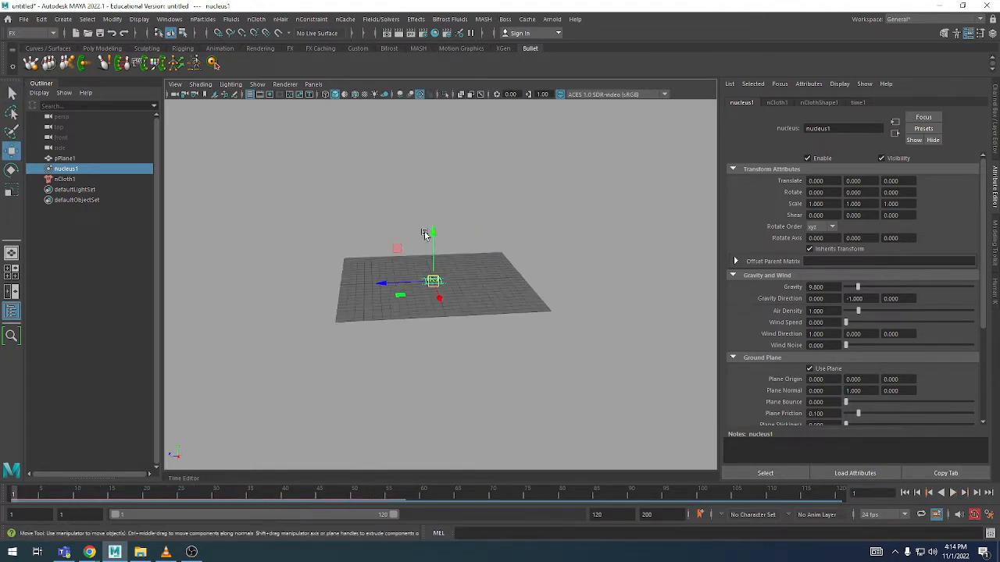
- Raise the cloth plane straight up along Y so it floats well above the grid
left_click(453, 270)
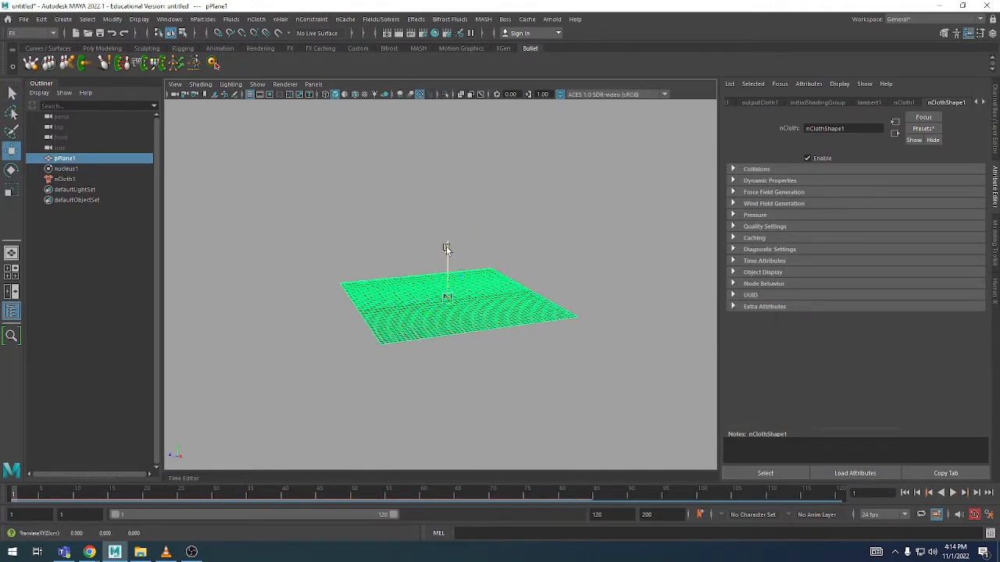
left_click_drag(446, 248, 446, 160)
scroll(558, 214, "up", 3)
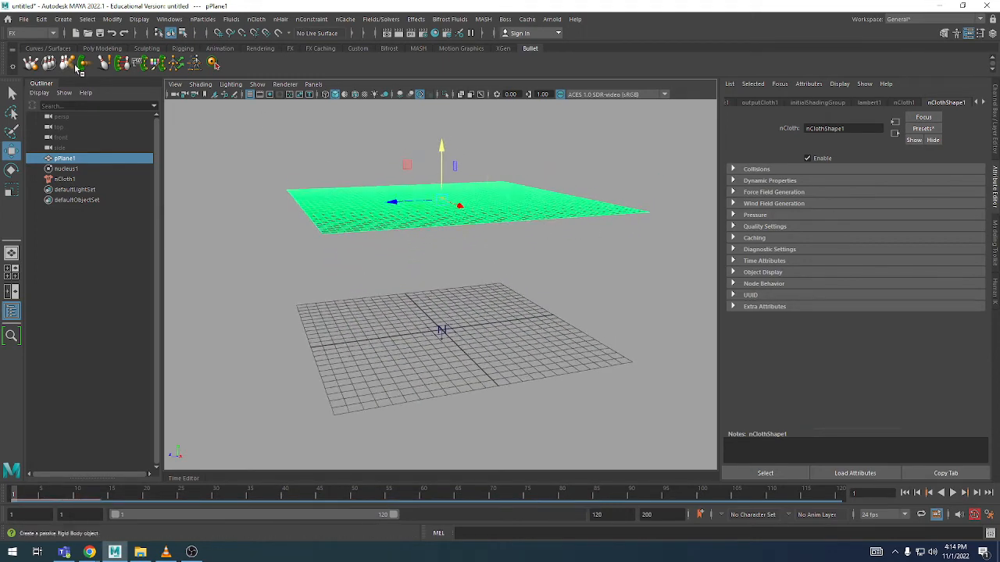
- Create a polygon sphere at the grid's centre and scale it up uniformly to several times its default size
left_click(62, 19)
mouse_move(109, 60)
left_click(234, 60)
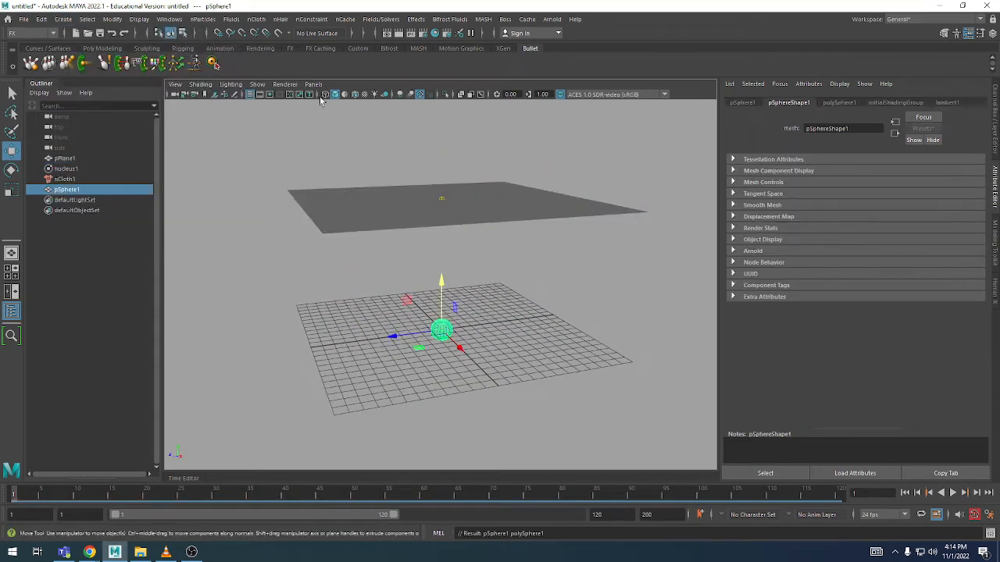
left_click_drag(478, 346, 513, 328, "alt")
key("r")
- Make the sphere a passive collider and play the simulation to frame 99 to test the cloth draping over it
left_click(256, 19)
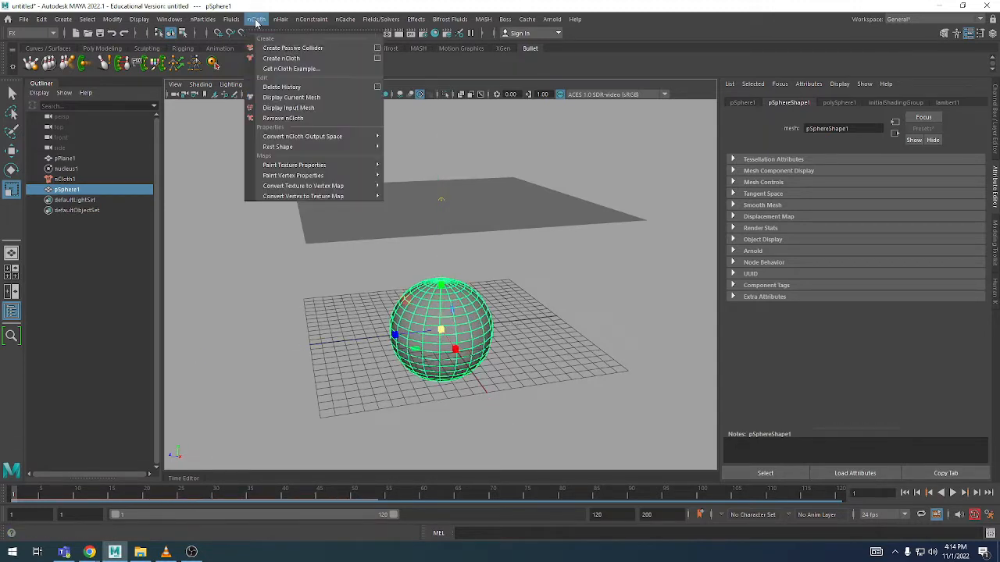
left_click(299, 49)
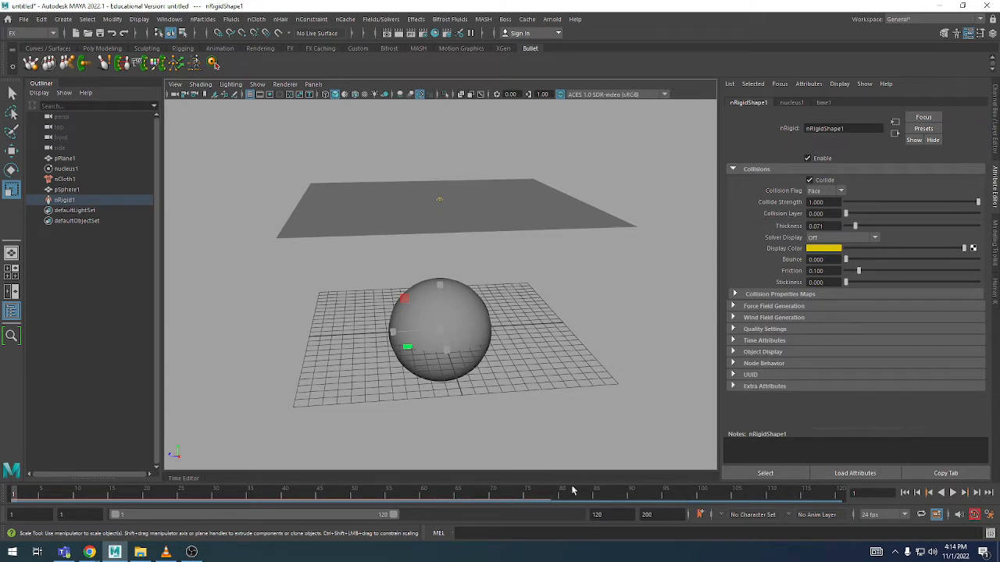
key("alt+v")
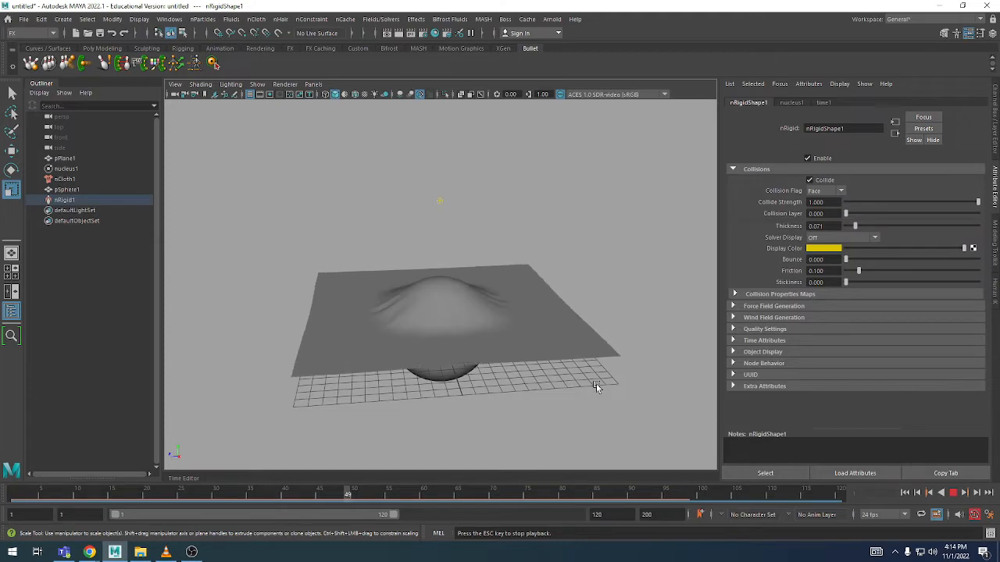
left_click_drag(500, 419, 581, 457, "alt")
key("alt+v")
left_click_drag(568, 291, 648, 282, "alt")
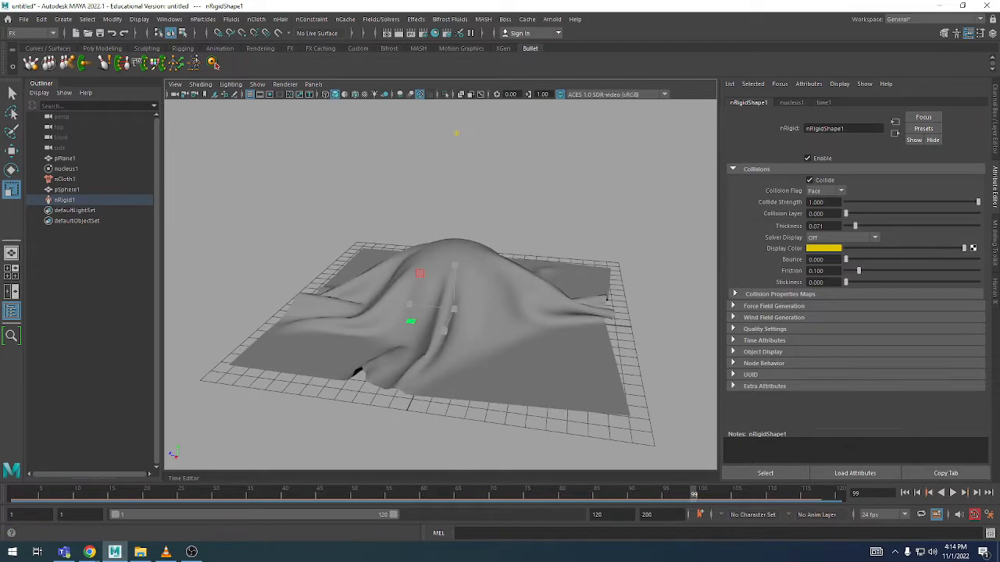
- Examine the Collisions and Dynamic Properties attributes of the draped plane's nClothShape1
left_click(773, 306)
left_click(780, 306)
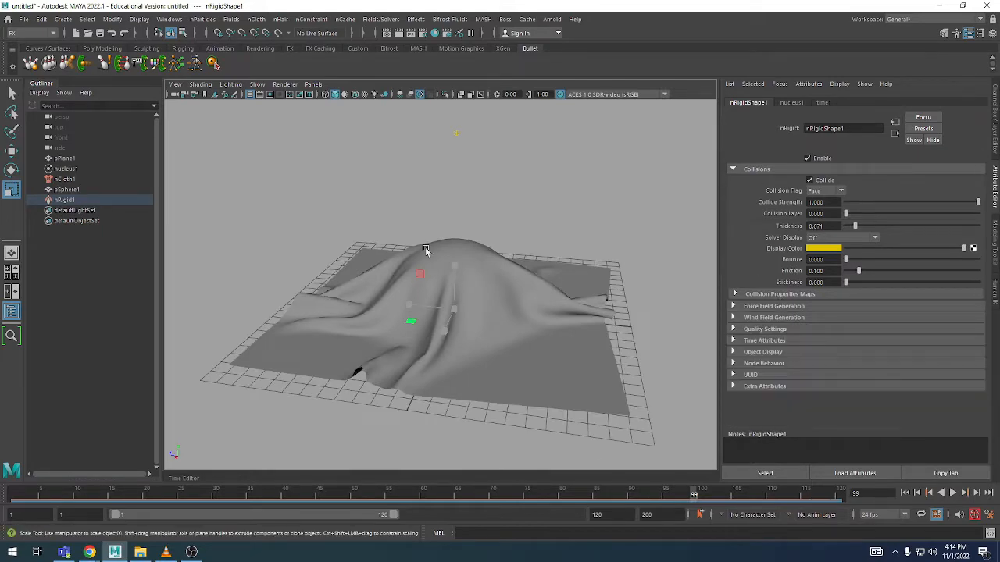
left_click(494, 264)
left_click_drag(494, 266, 686, 220, "alt")
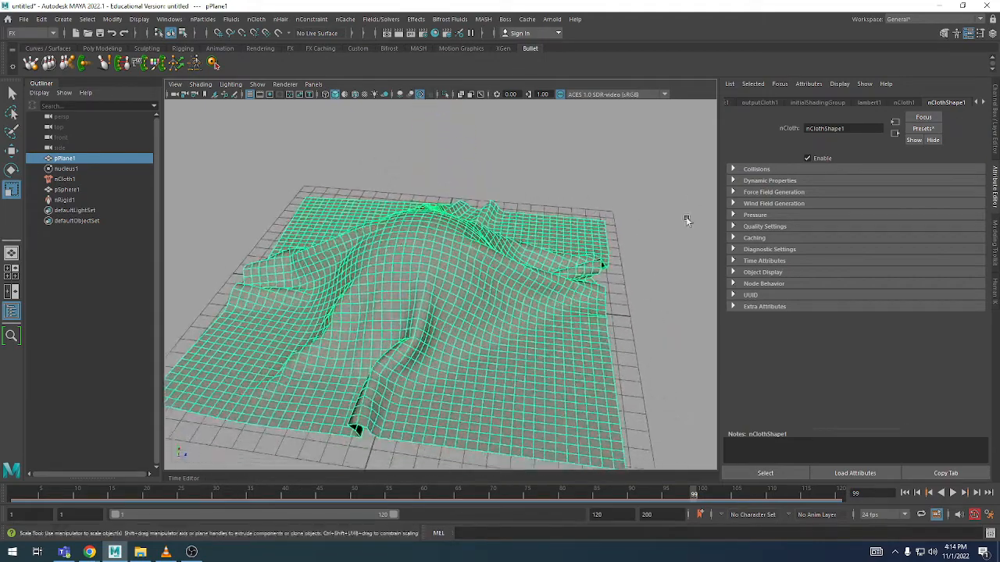
left_click(752, 170)
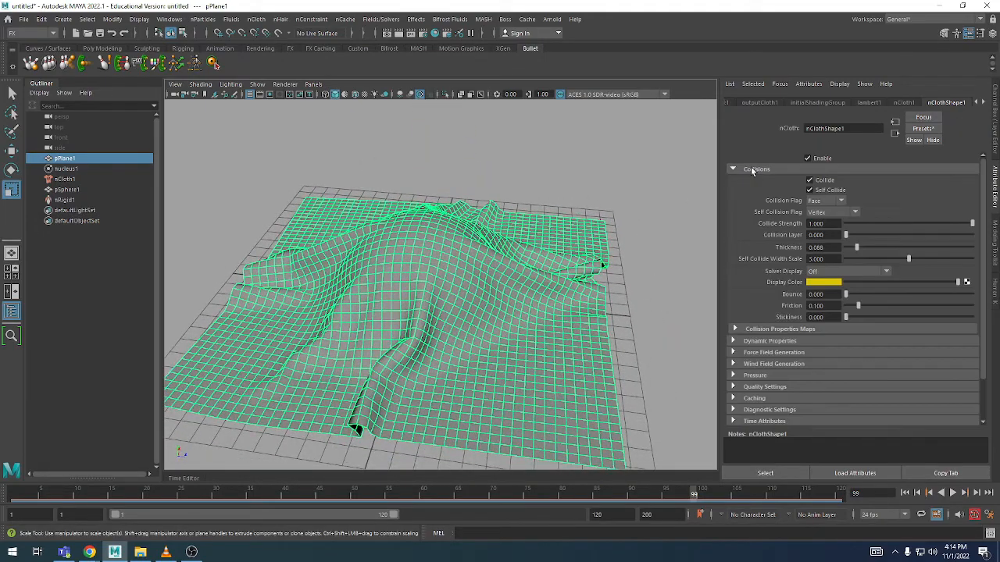
left_click(756, 343)
scroll(759, 337, "down", 2)
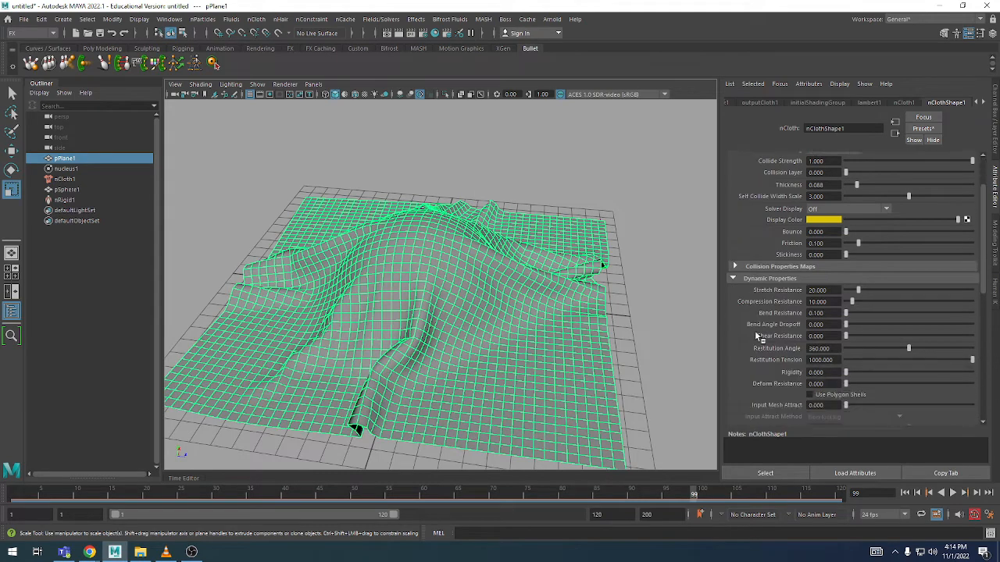
scroll(768, 286, "down", 1)
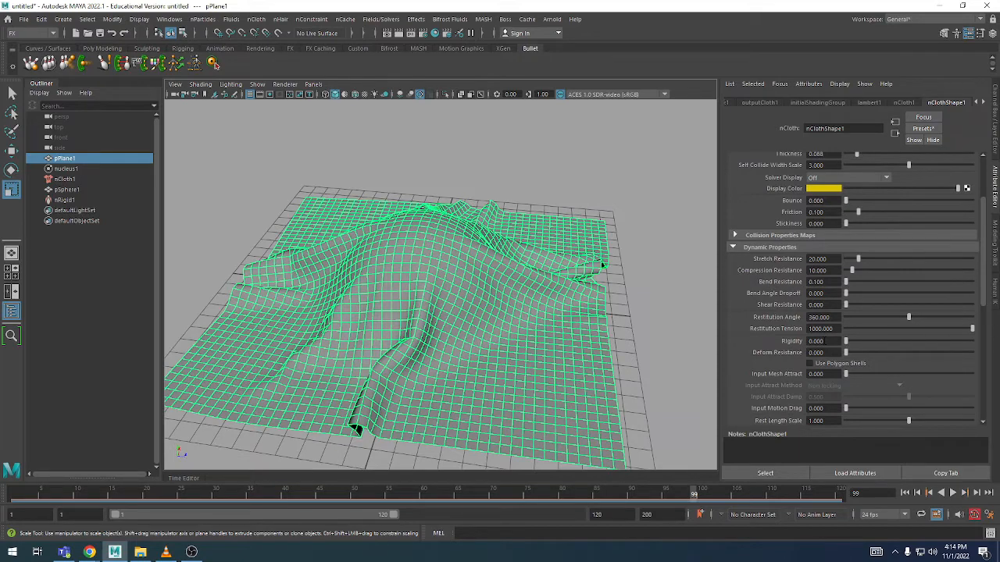
scroll(808, 334, "down", 2)
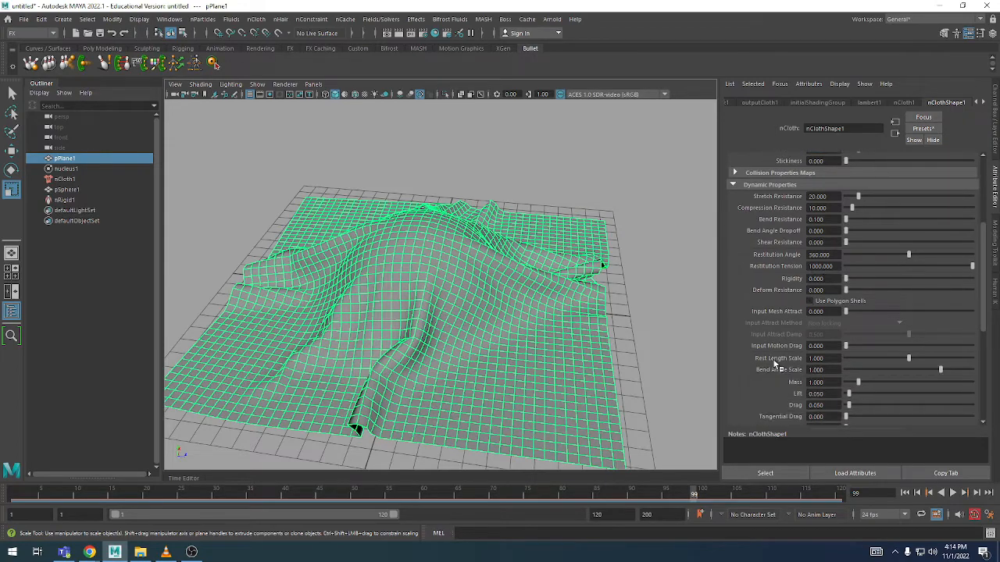
scroll(777, 359, "up", 2)
- Return to frame 1 and set nClothShape1's Stretch Resistance, Compression Resistance and Bend Resistance to 71.369
left_click_drag(675, 498, 1, 470)
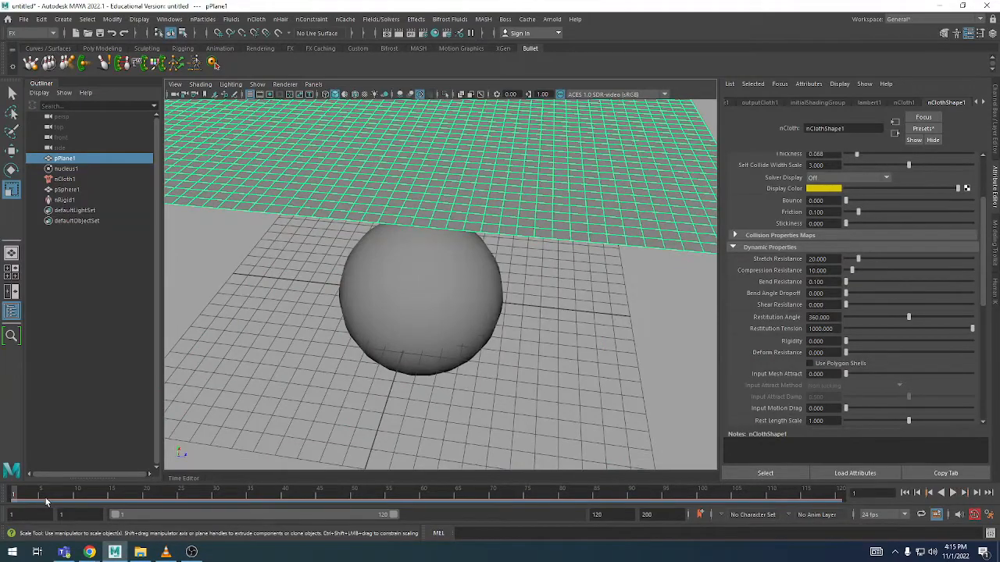
key("alt+v")
scroll(378, 313, "down", 5)
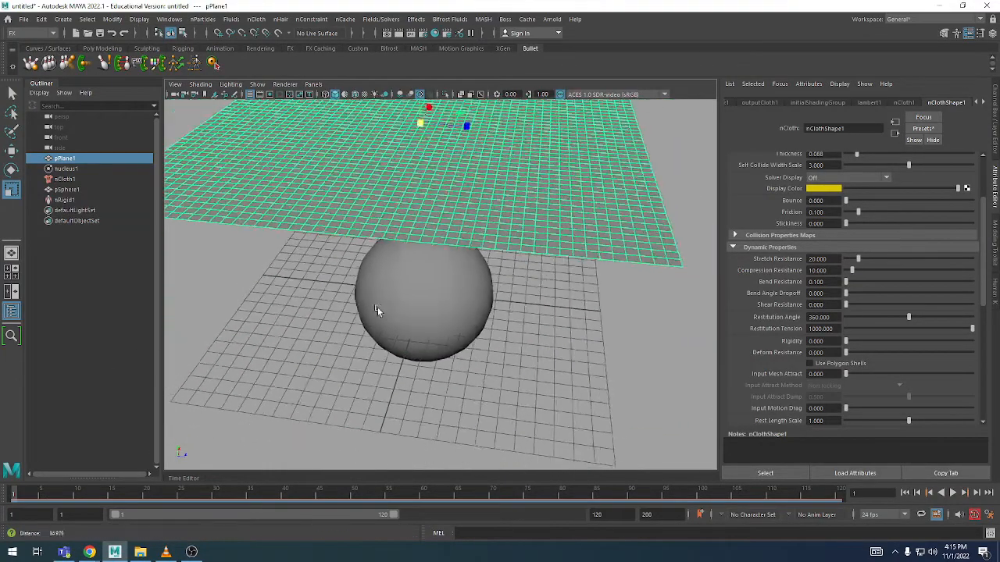
mouse_move(378, 314)
left_mouse_down("alt")
mouse_move(401, 321)
mouse_move(397, 313)
left_mouse_up("alt")
right_click_drag(398, 314, 464, 316, "alt")
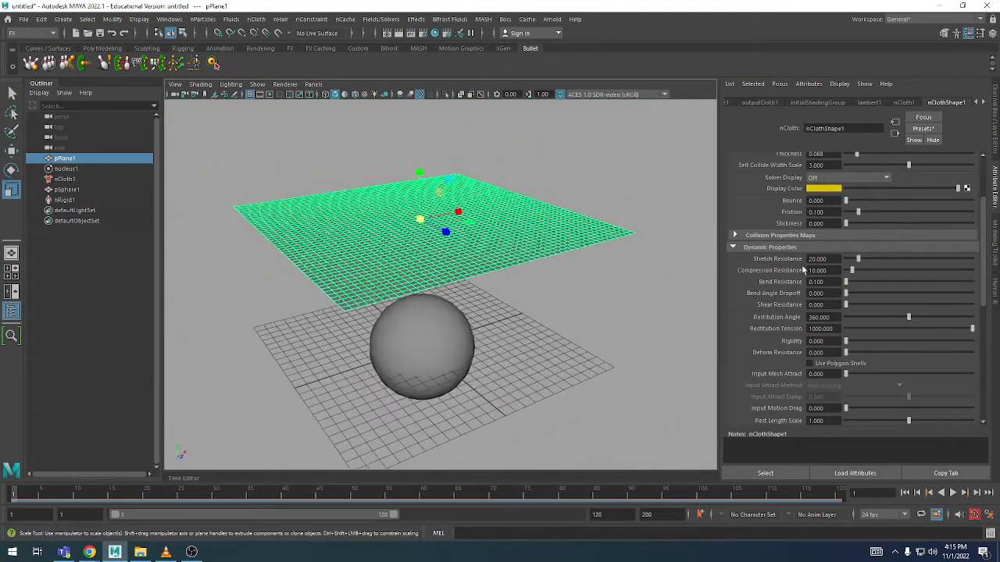
left_click_drag(858, 264, 891, 267)
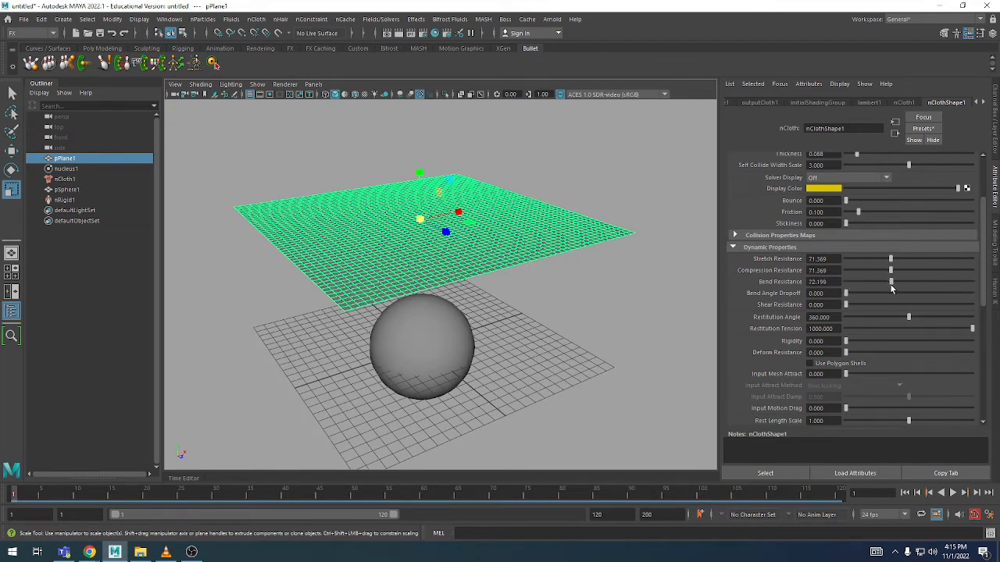
- Play the simulation with the stiffer cloth settings, stop and rewind it, and play it again from frame 1
key("alt+v")
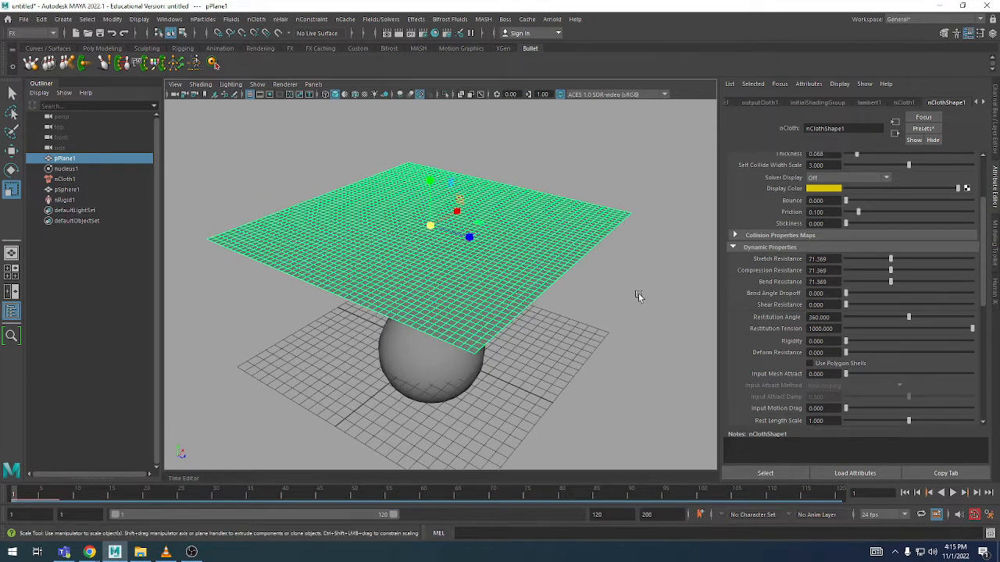
key("Escape")
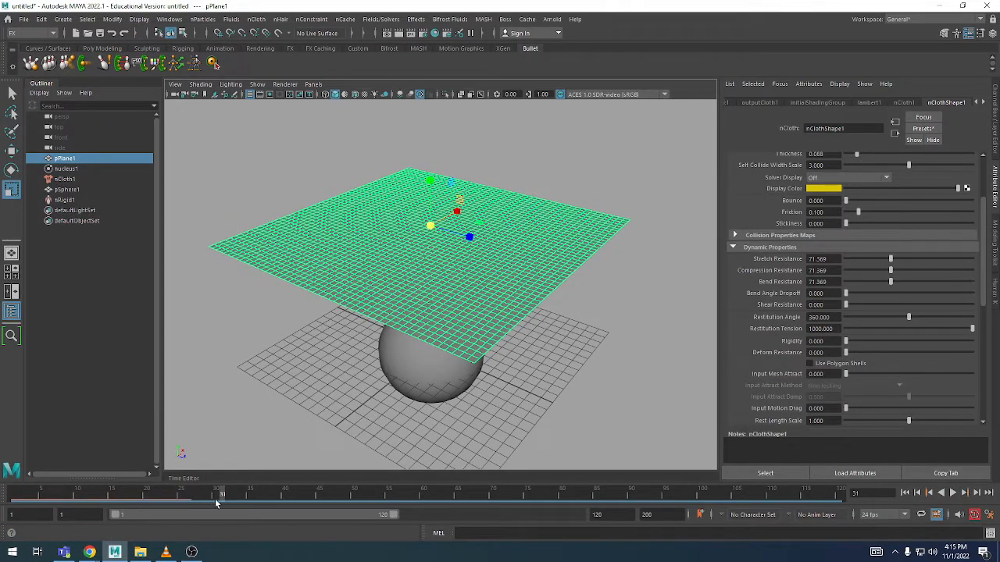
left_click(905, 494)
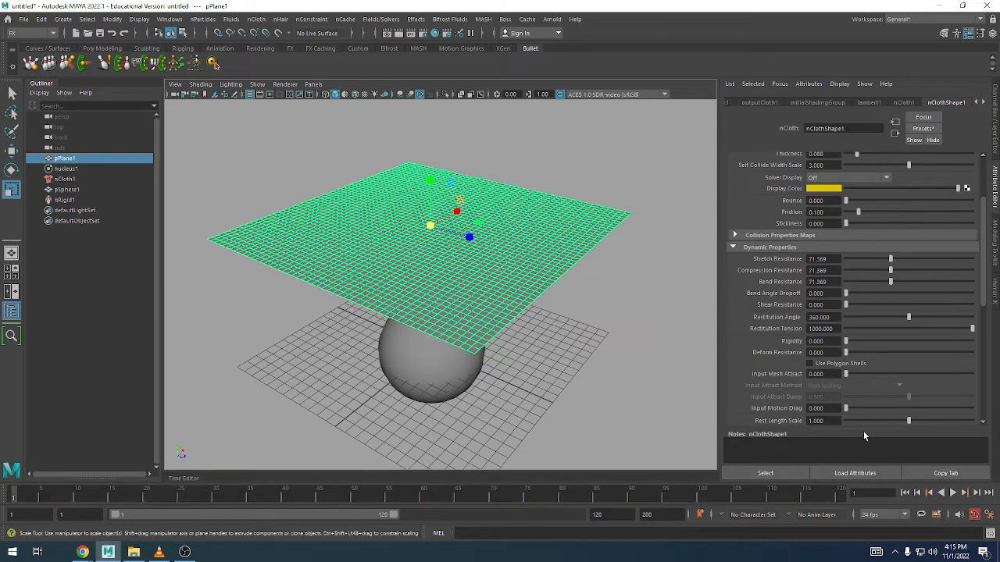
left_click(952, 492)
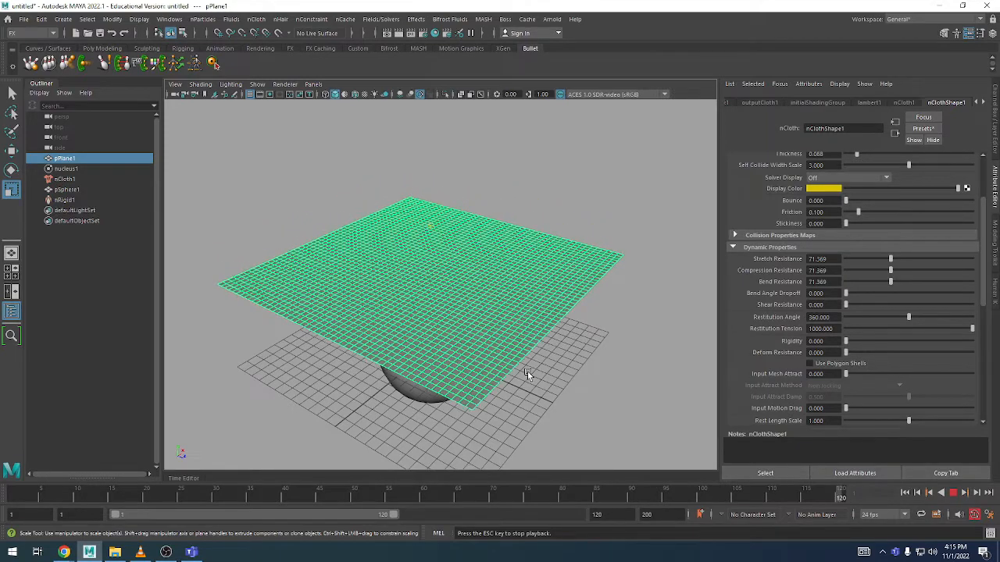
- Stop the playback, replay the cloth simulation from a lower viewing angle, and rewind it to frame 1
left_click_drag(535, 361, 523, 352, "alt")
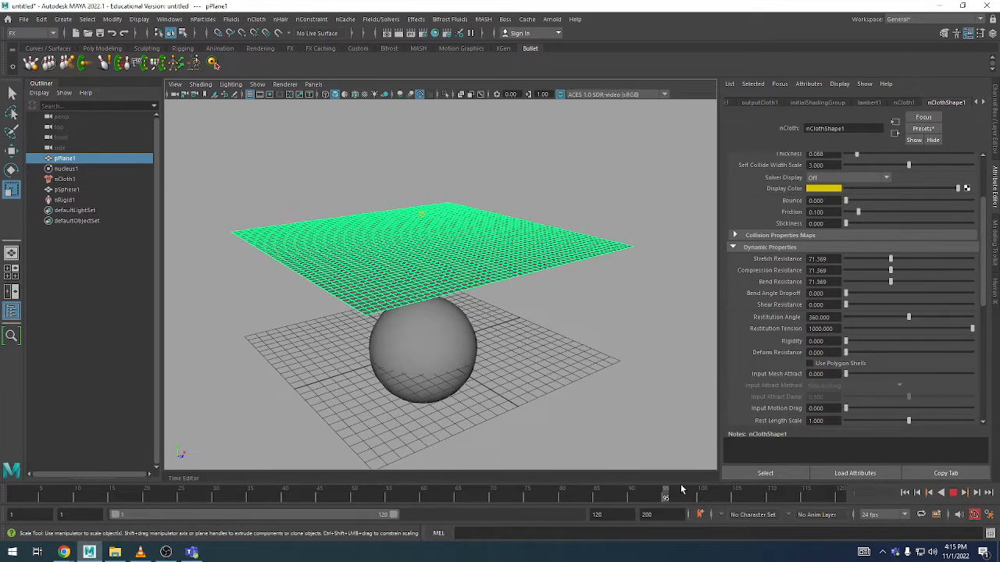
left_click(736, 496)
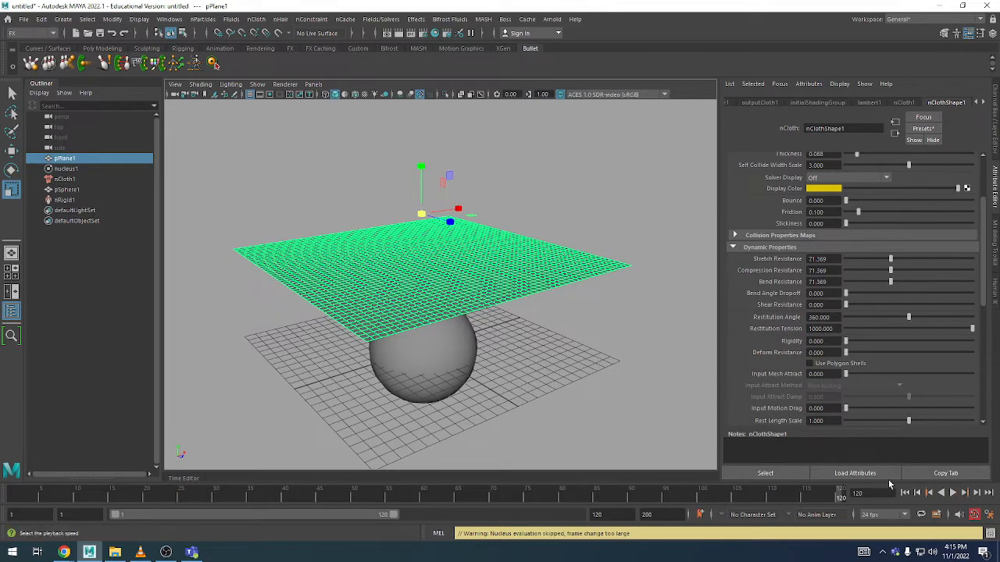
left_click(952, 493)
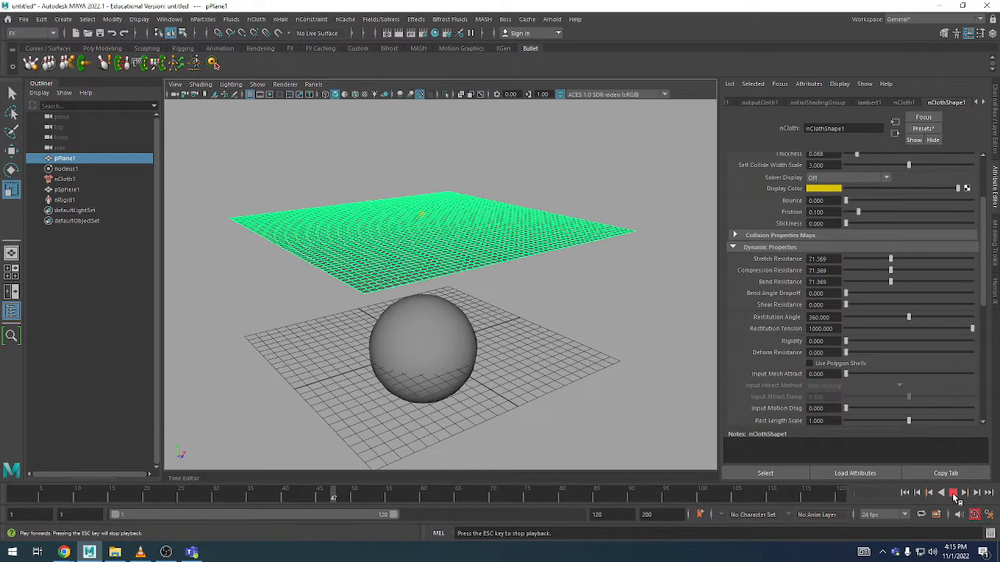
left_click(953, 493)
left_click(905, 494)
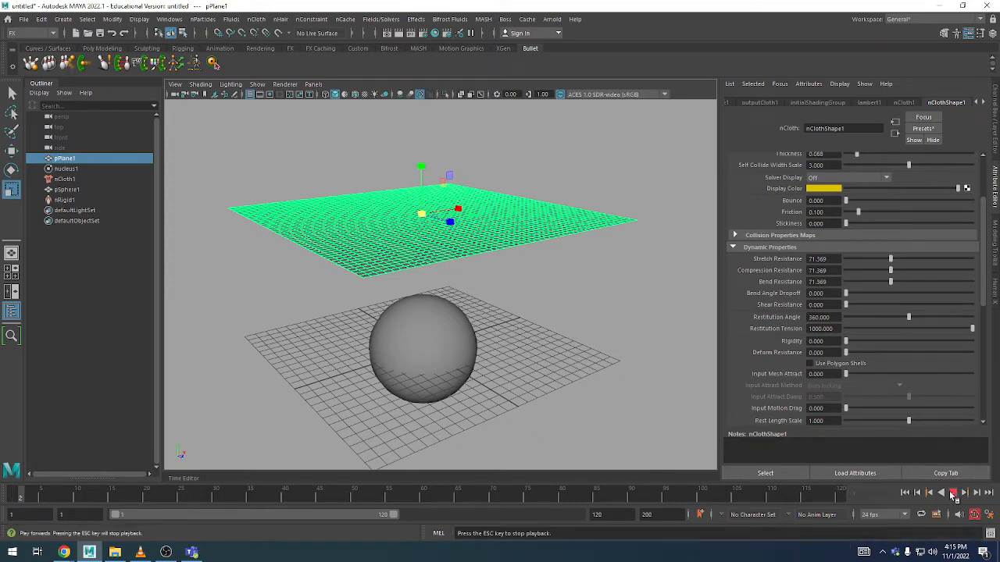
left_click(953, 493)
left_click(905, 494)
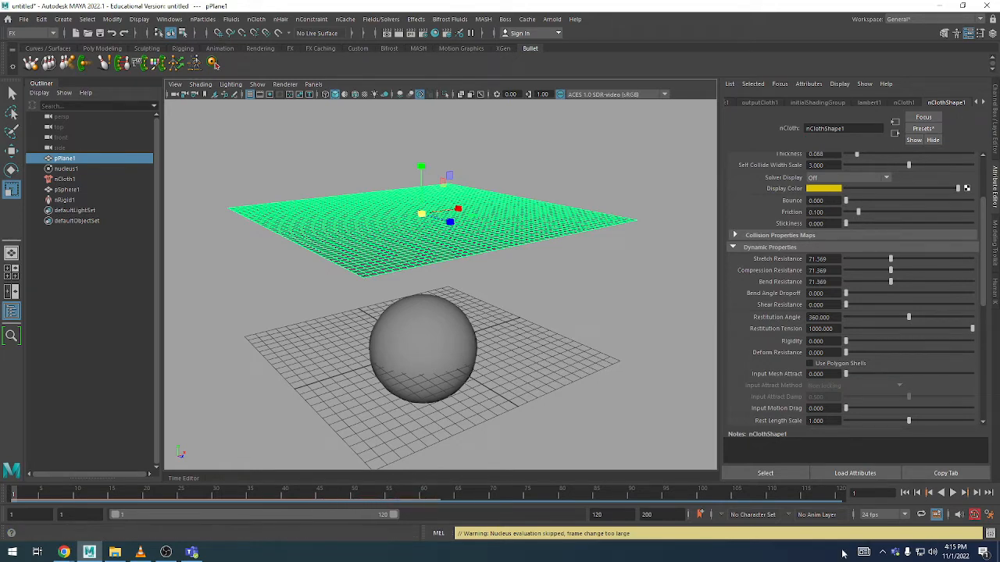
- Play the cloth simulation, stop it and scrub to frame 61 to examine how the stiffer cloth drapes over the sphere
left_click(953, 493)
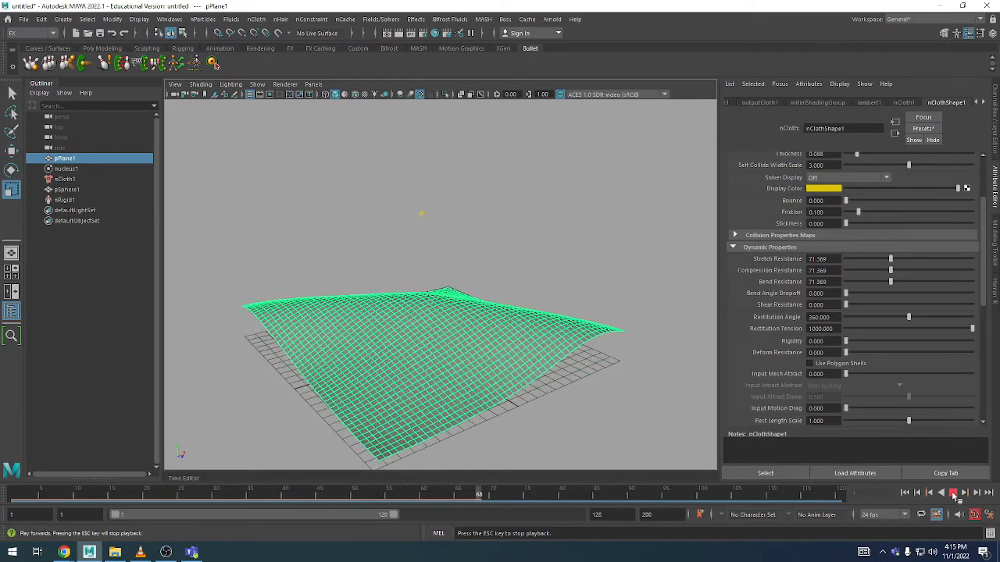
left_click(952, 495)
left_click_drag(518, 500, 430, 498)
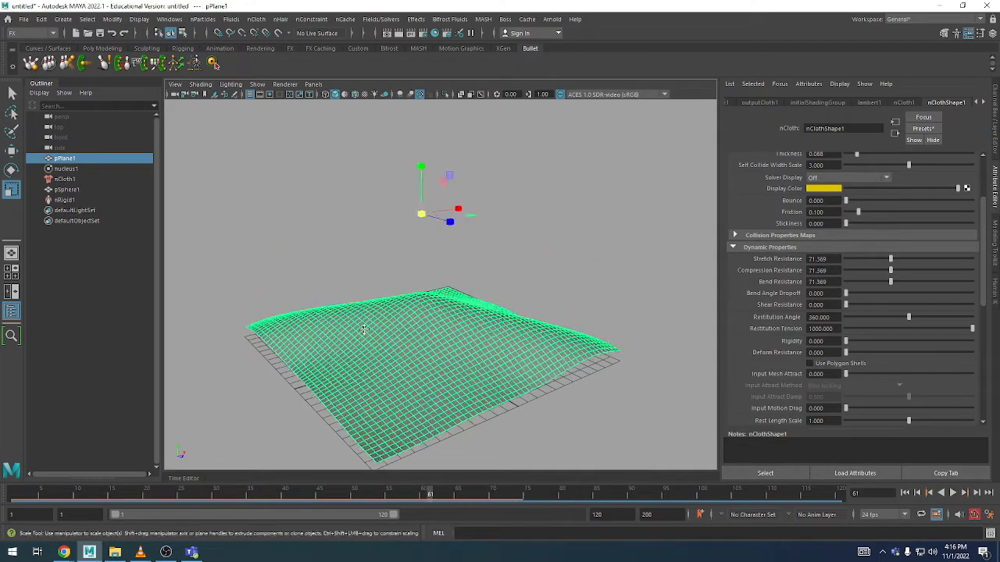
left_click_drag(367, 328, 487, 455, "alt")
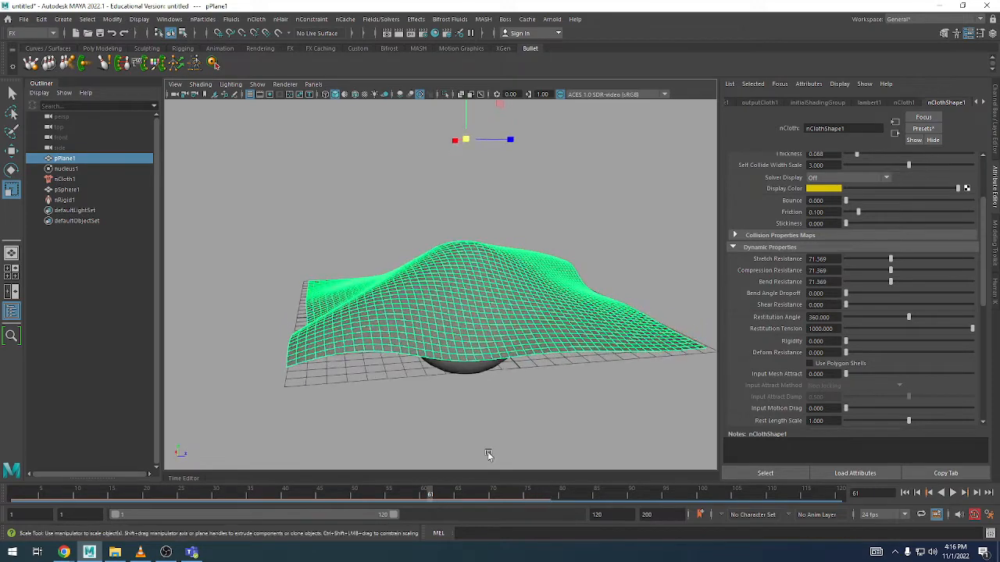
- Return to frame 1, play the drape once more, then stop and scrub back to frame 1
left_click_drag(454, 495, 13, 495)
left_click_drag(471, 351, 419, 352, "alt")
key("alt+v")
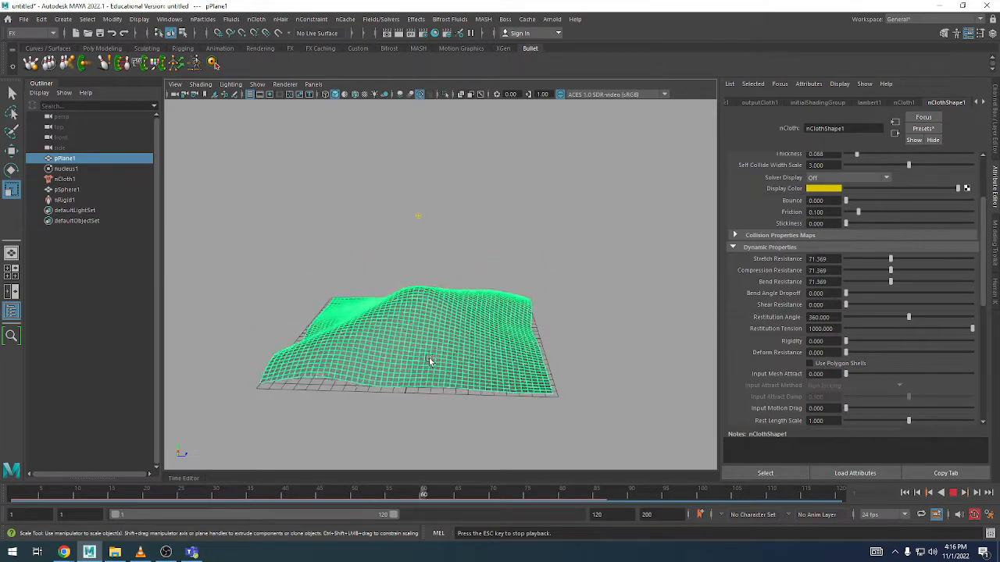
key("Escape")
left_click_drag(500, 495, 14, 465)
left_click_drag(601, 278, 608, 320, "alt")
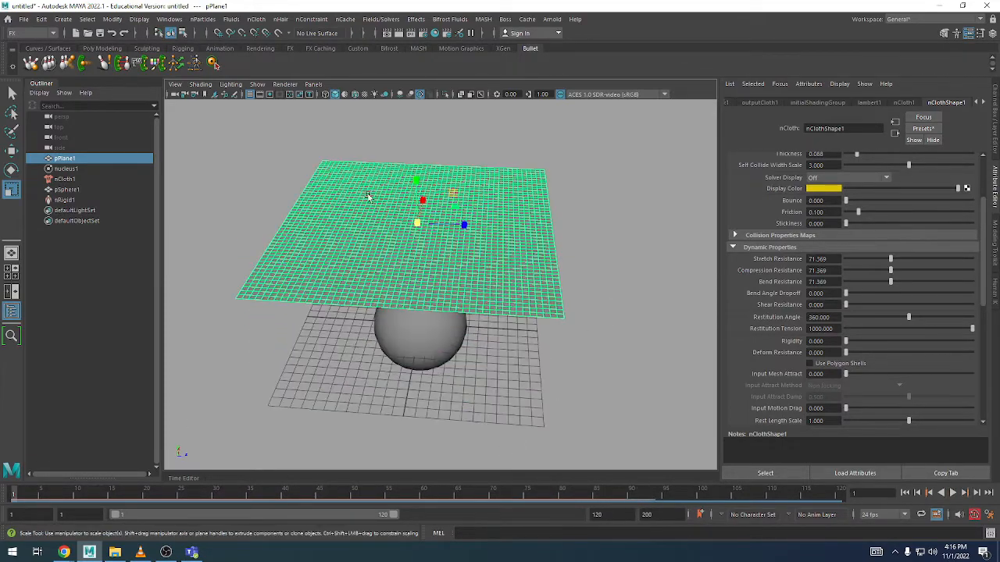
- Reselect the cloth plane above the sphere and switch it to vertex selection mode
left_click(340, 149)
left_click_drag(419, 208, 391, 178, "alt")
left_click(362, 217)
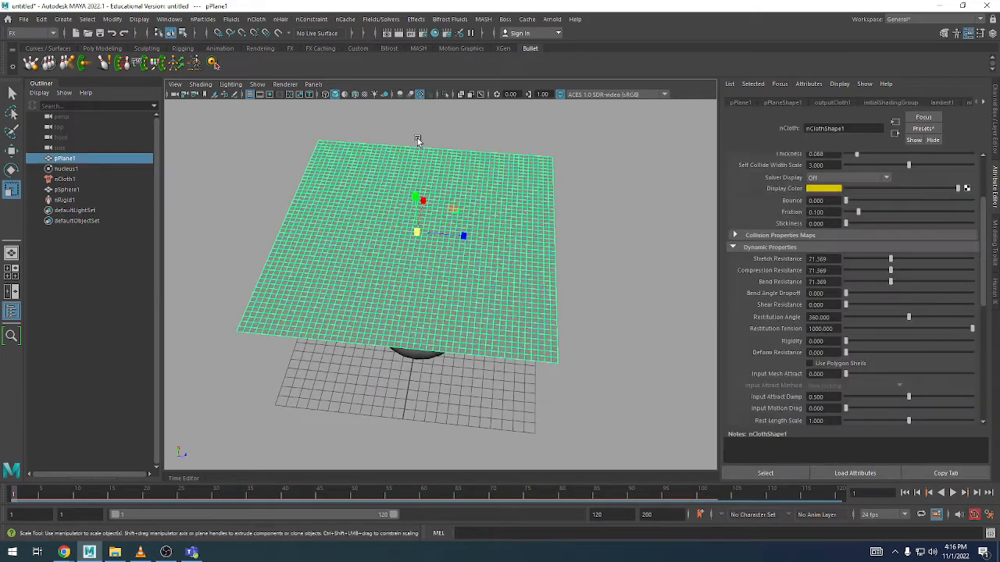
left_click_drag(313, 264, 511, 212, "alt")
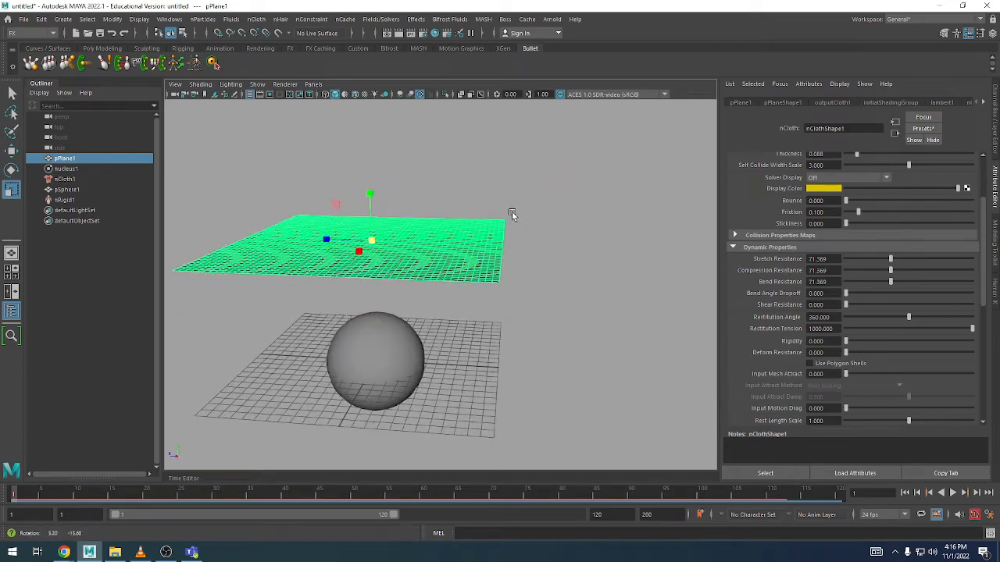
left_click_drag(567, 242, 344, 258, "alt")
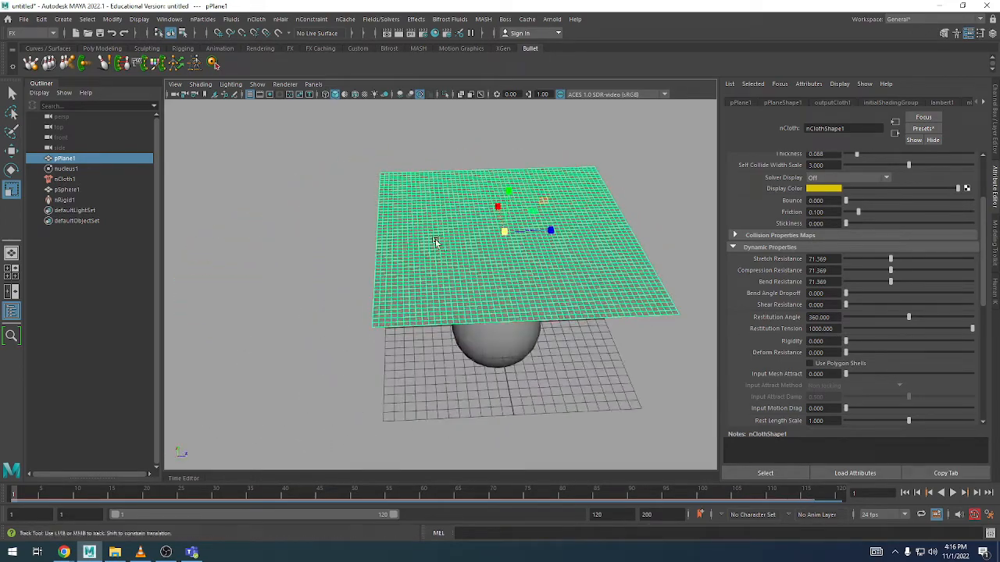
left_click_drag(438, 239, 460, 254, "alt")
middle_click_drag(484, 245, 450, 249, "alt")
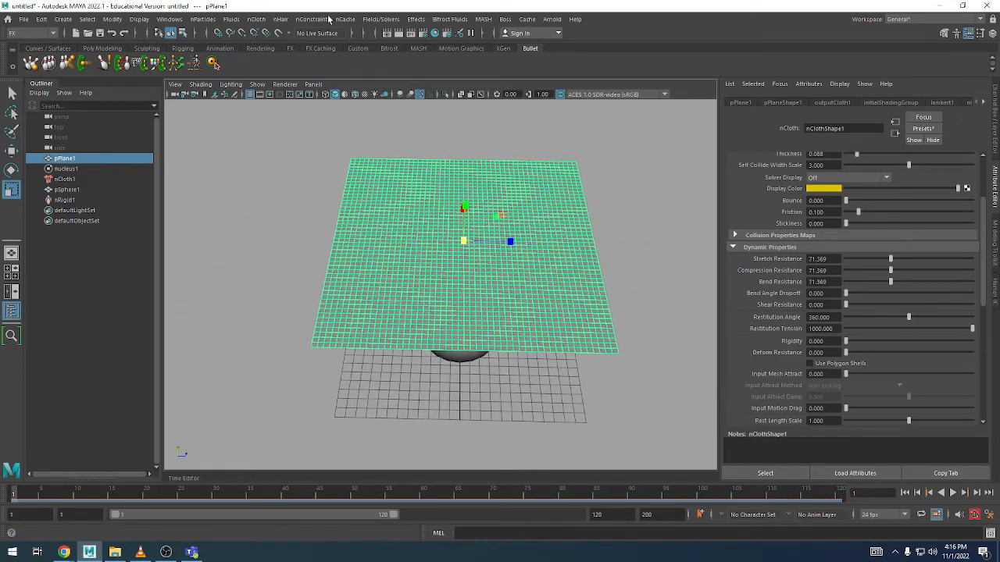
right_click(363, 184)
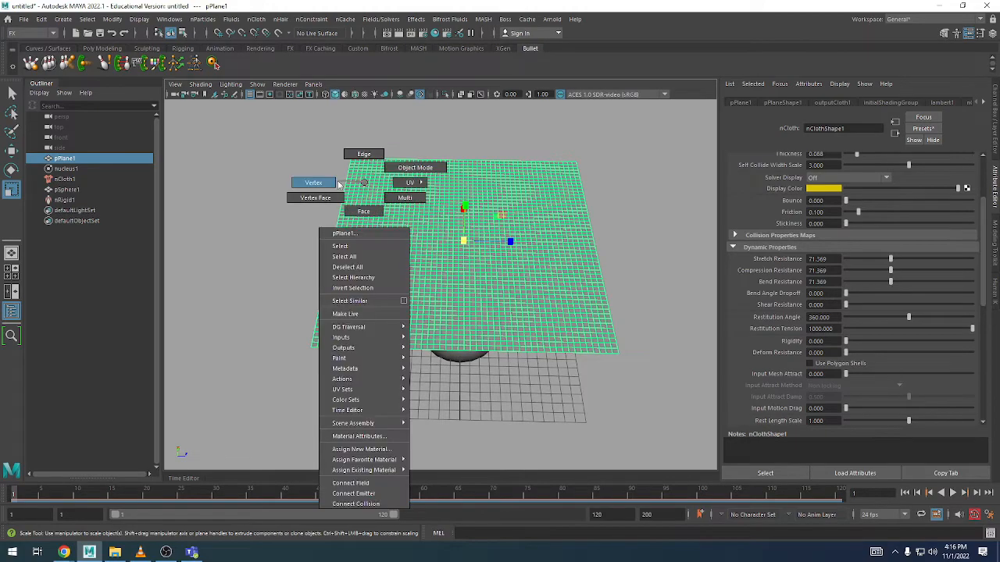
right_click_drag(338, 185, 332, 184)
middle_click_drag(438, 196, 483, 191, "alt")
left_click_drag(442, 214, 433, 216, "alt")
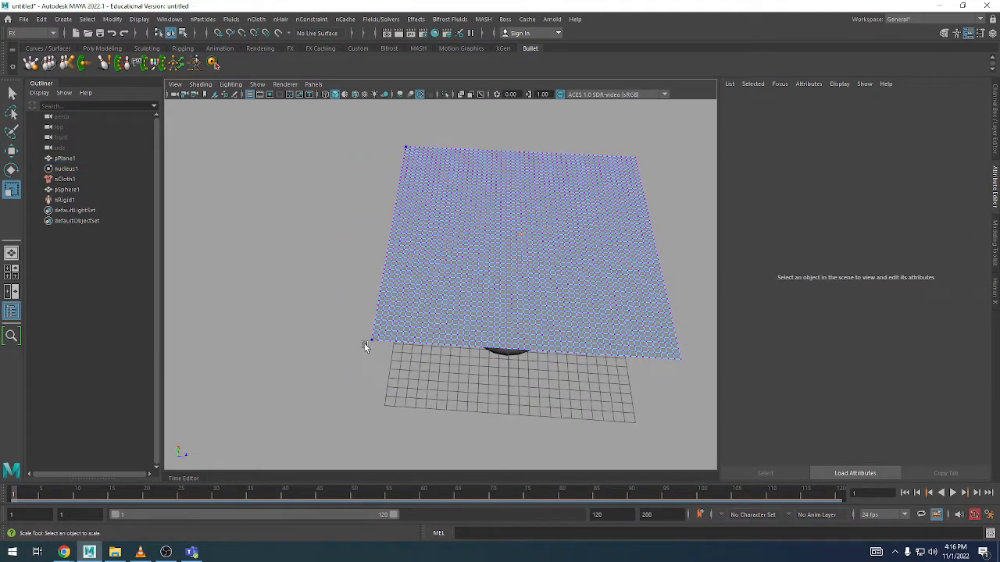
- Select the full row of vertices along one edge of the cloth plane
left_click(371, 341)
left_click_drag(480, 364, 446, 287, "alt")
left_click_drag(344, 240, 388, 458)
left_click_drag(417, 414, 489, 212, "alt")
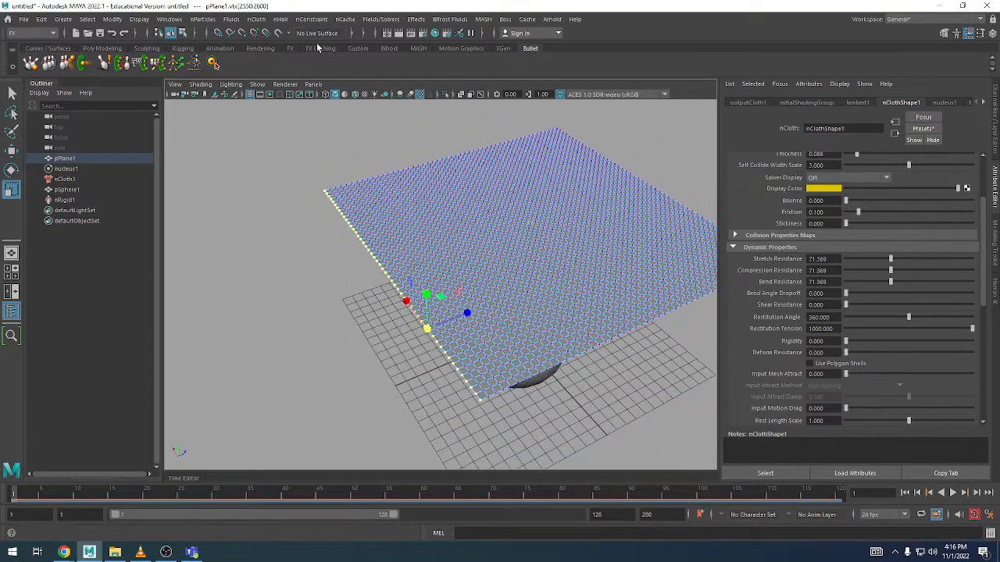
- Create a Transform Constraint on the selected edge vertices and select the new dynamic constraint
left_click(297, 18)
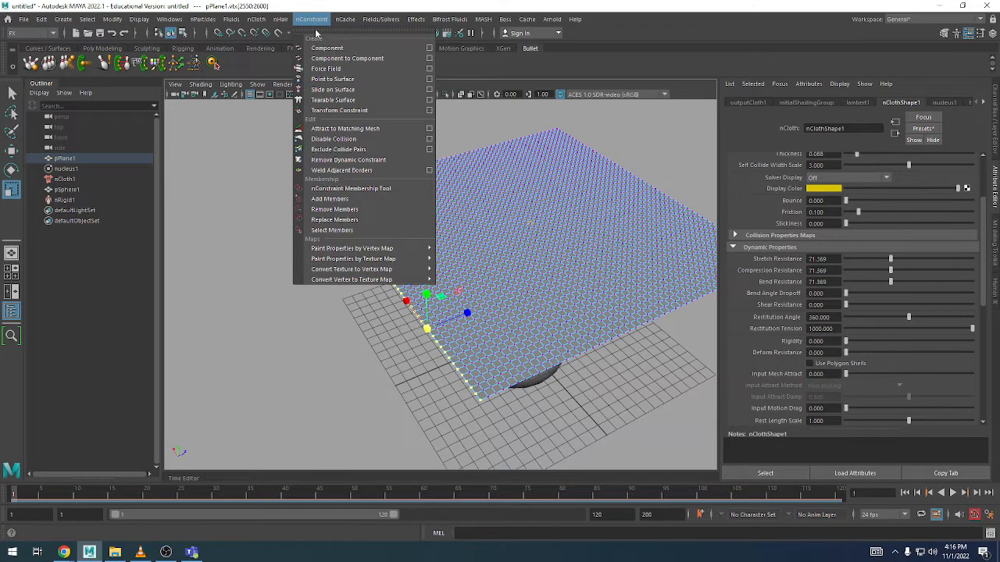
left_click(360, 112)
left_click(85, 212)
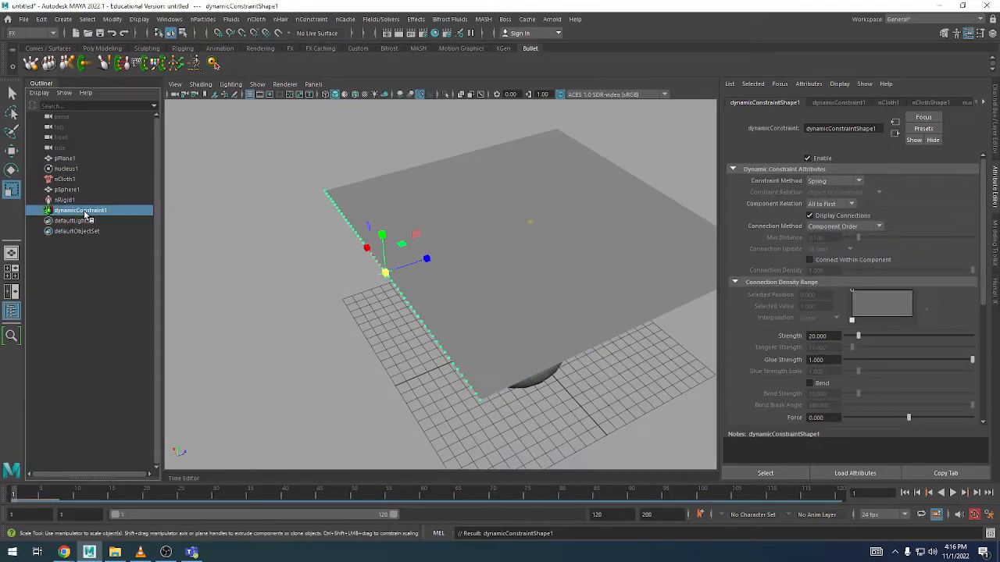
- Try moving the dynamic constraint away from the cloth's edge and undo the move
left_click_drag(403, 275, 389, 221, "alt")
key("w")
key("ctrl+z")
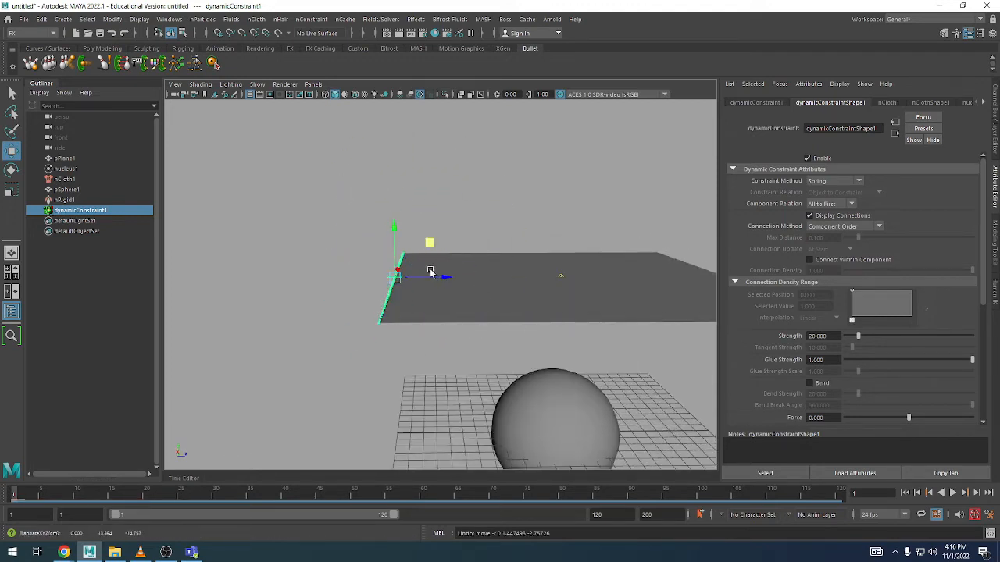
left_click_drag(430, 269, 422, 271, "alt")
left_click_drag(369, 329, 389, 335, "alt")
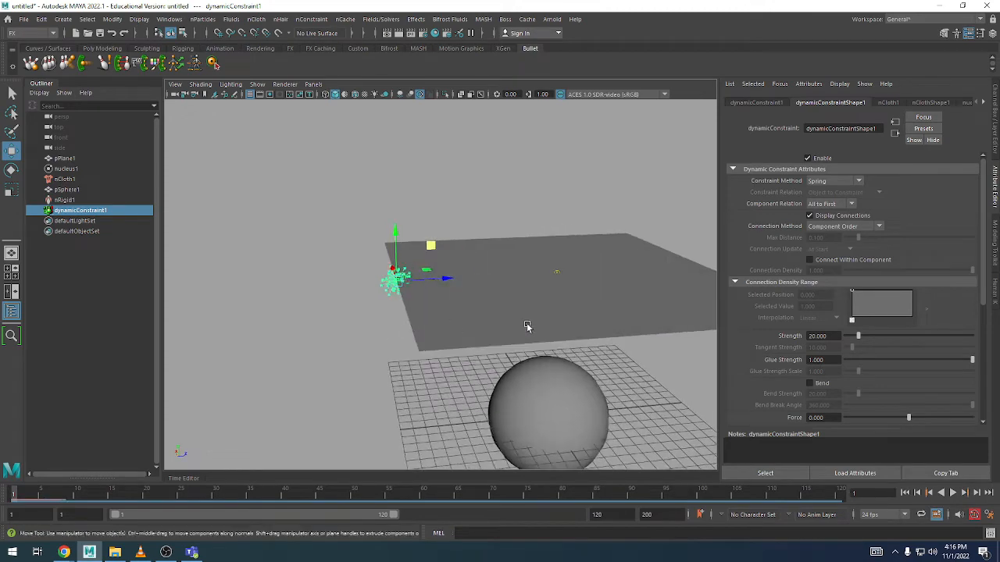
- Play the constrained cloth simulation to frame 23, stop it and rewind to frame 1
middle_click_drag(577, 322, 518, 310, "alt")
key("alt+v")
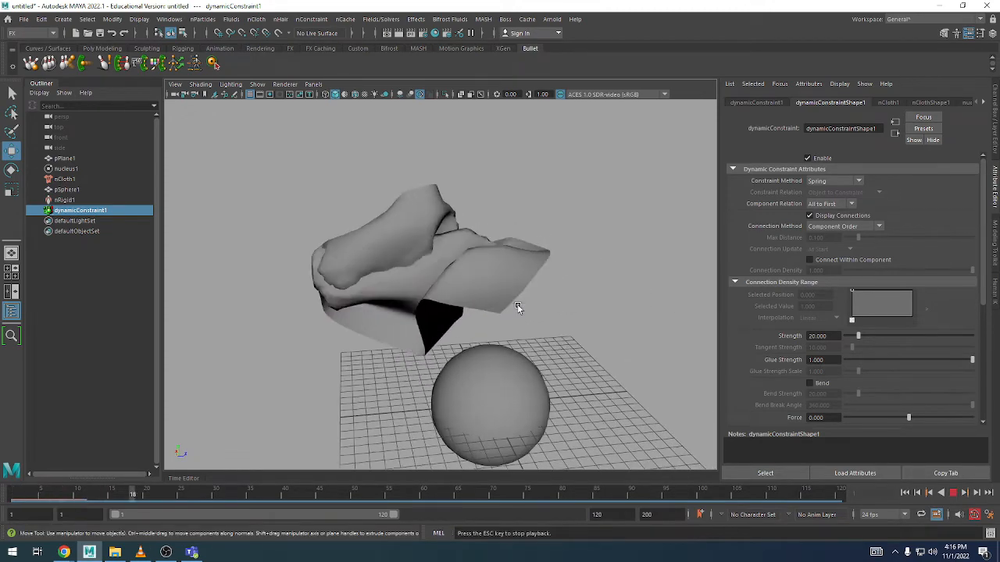
key("alt+v")
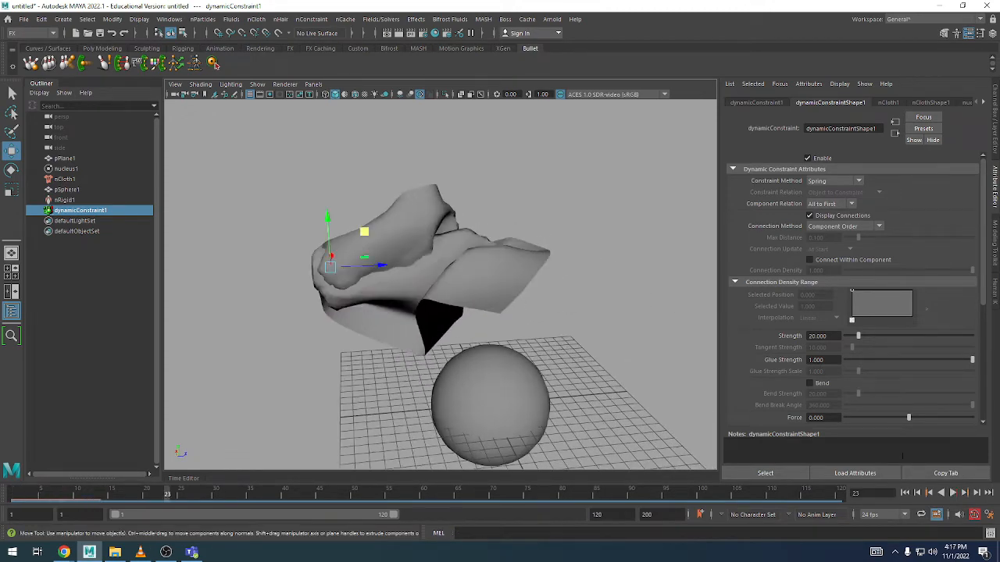
key("shift+alt+v")
- Undo the Transform Constraint, going back to the selected row of edge vertices
left_click_drag(467, 324, 444, 289, "alt")
key("ctrl+z")
key("ctrl+z")
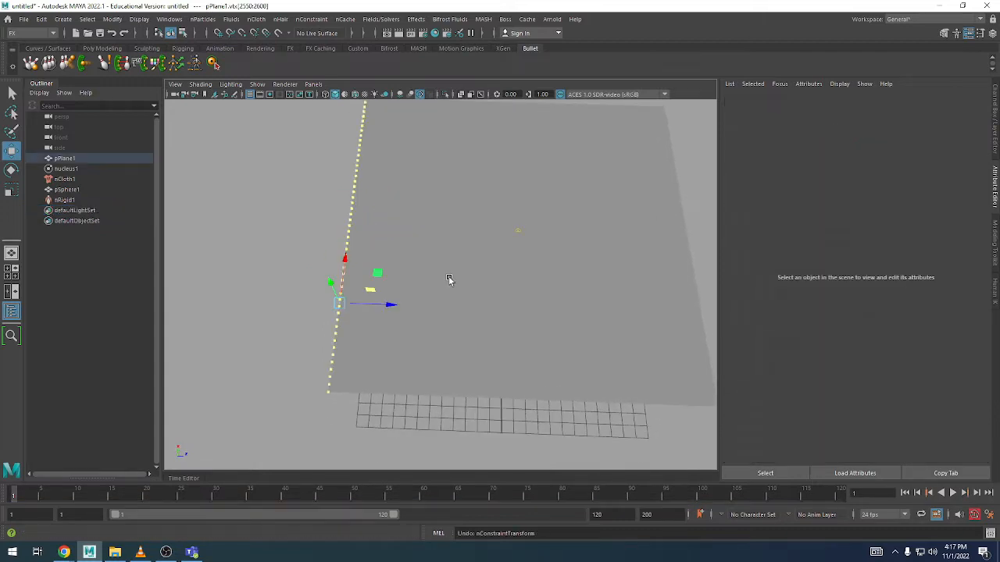
- Reset the Transform Constraint options and create the constraint on the plane's selected edge vertices
middle_click_drag(407, 238, 422, 260, "alt")
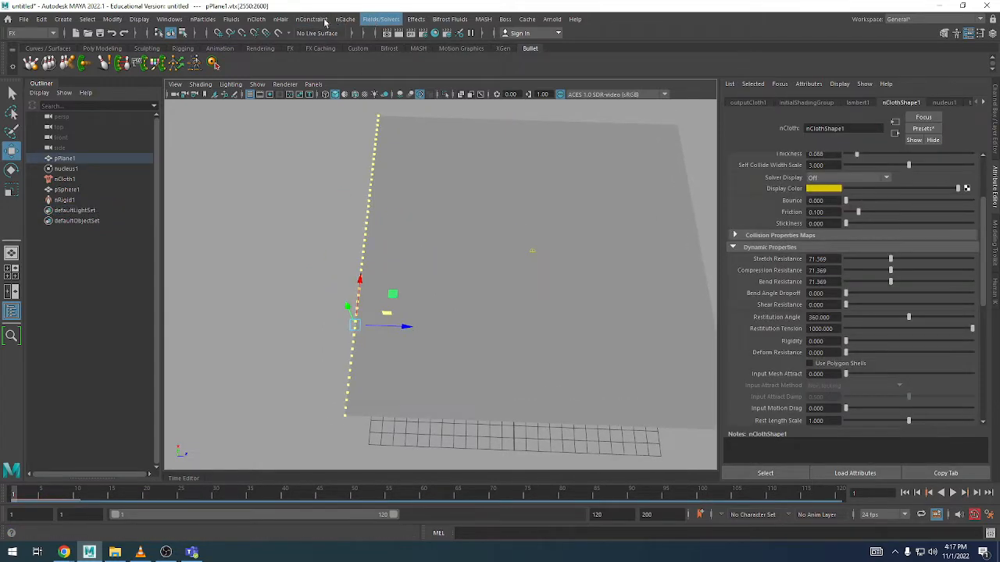
left_click(325, 22)
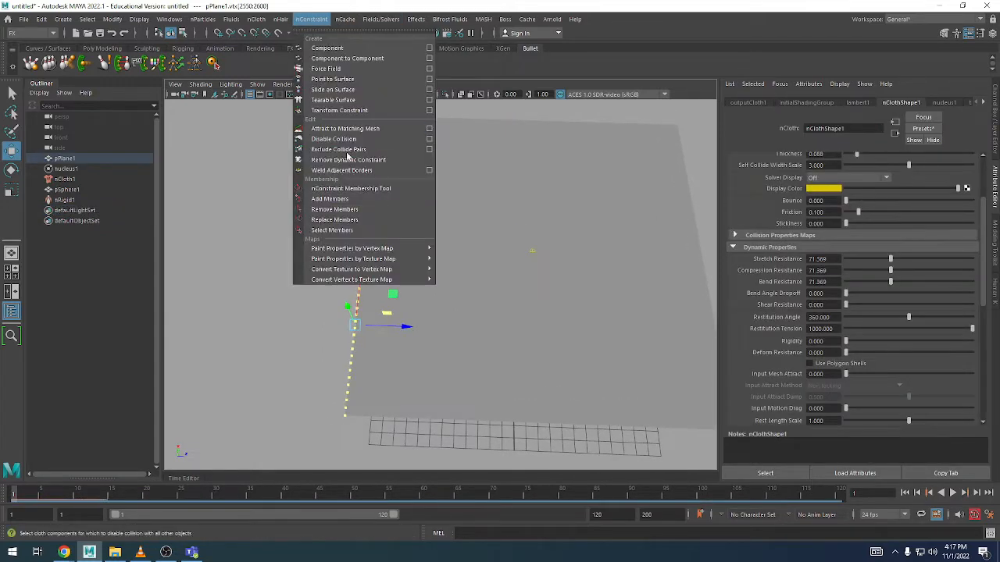
left_click(430, 111)
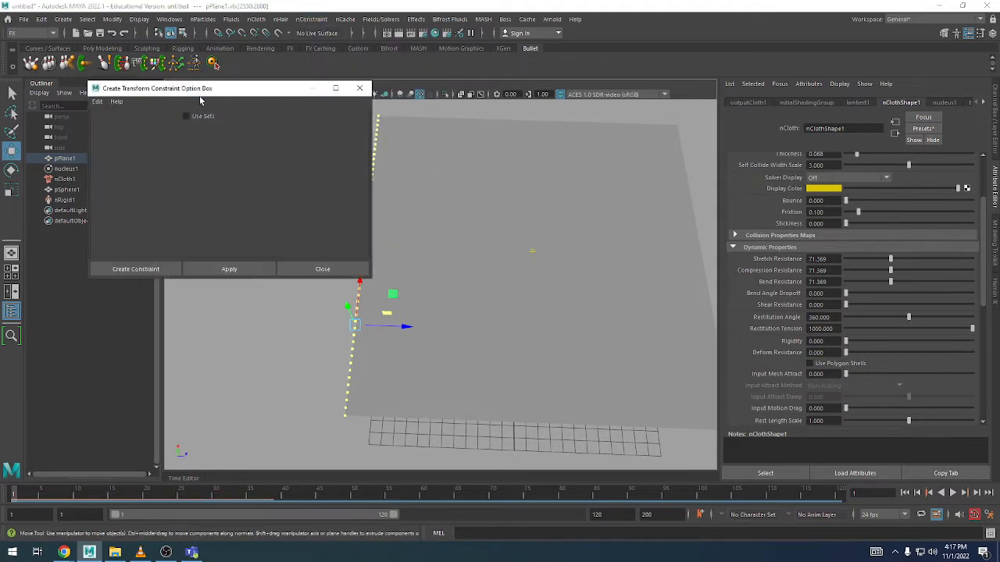
left_click(96, 101)
left_click(115, 123)
left_click(119, 269)
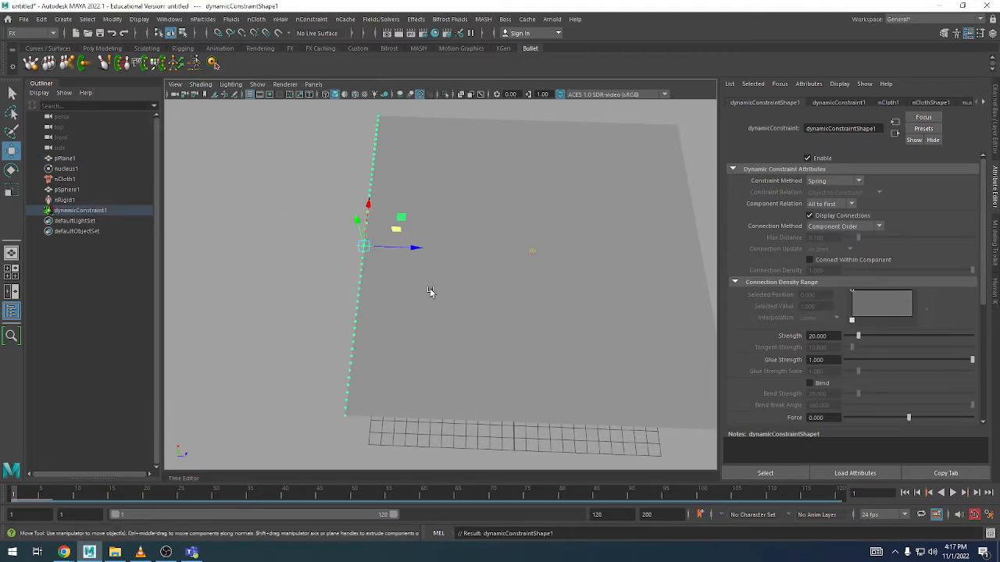
- Play the newly constrained cloth to frame 33, stop it and rewind to frame 1
key("alt+v")
left_click(952, 493)
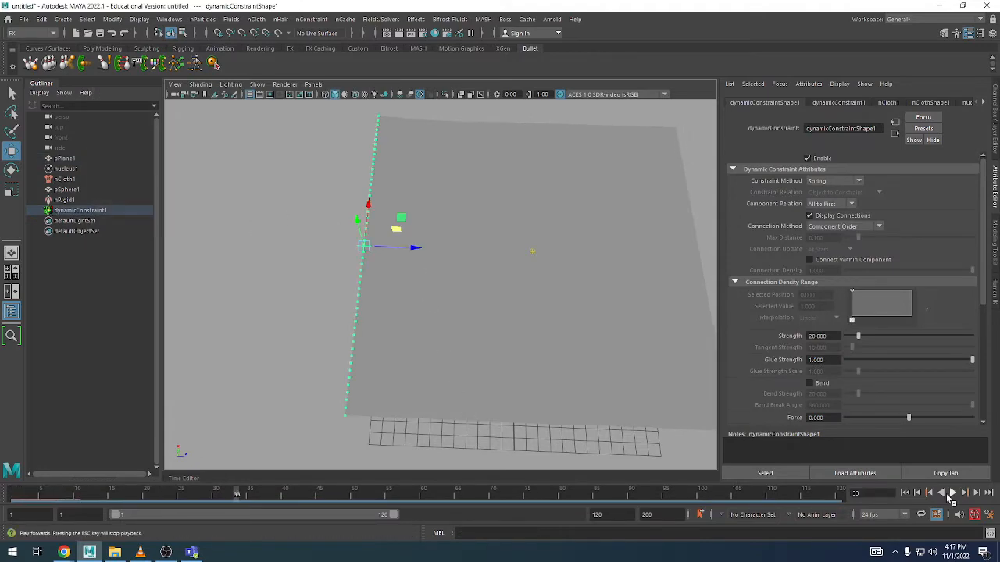
left_click(906, 494)
- Deselect the constraint and play the simulation to frame 81 to watch the pinned cloth fall over the sphere
left_click_drag(462, 268, 437, 256, "alt")
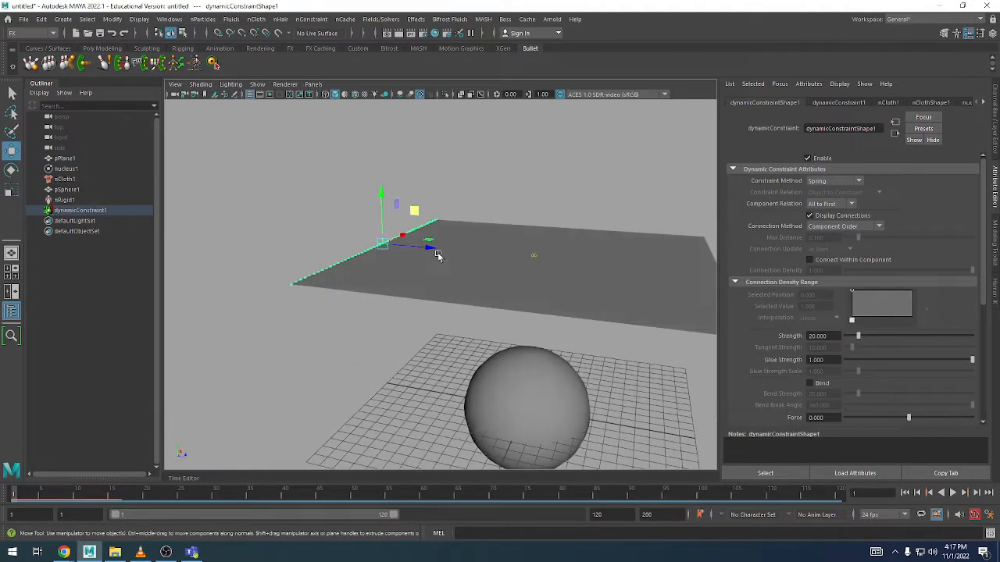
middle_click_drag(574, 277, 513, 246, "alt")
right_click_drag(513, 246, 426, 223, "alt")
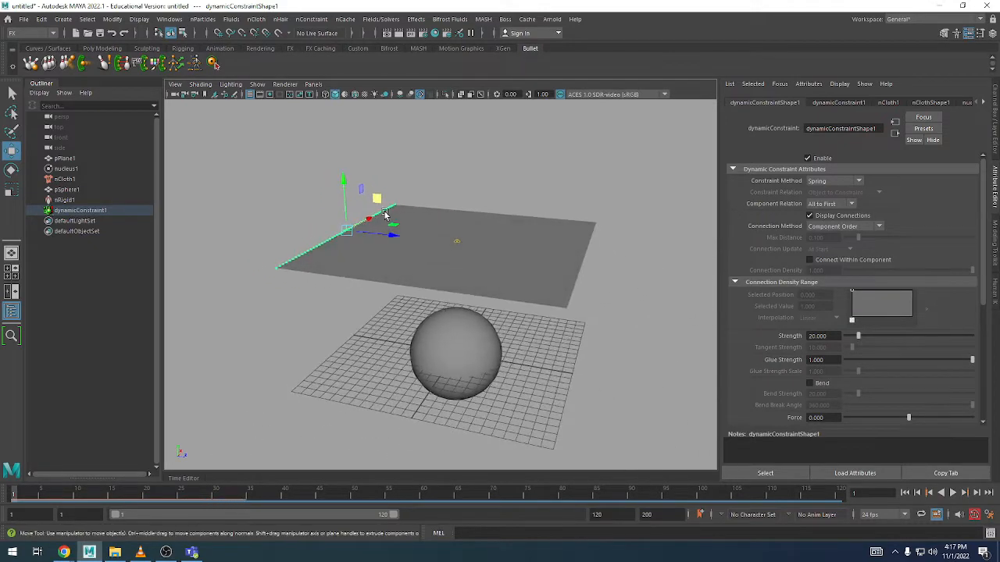
left_click_drag(285, 269, 309, 258, "alt")
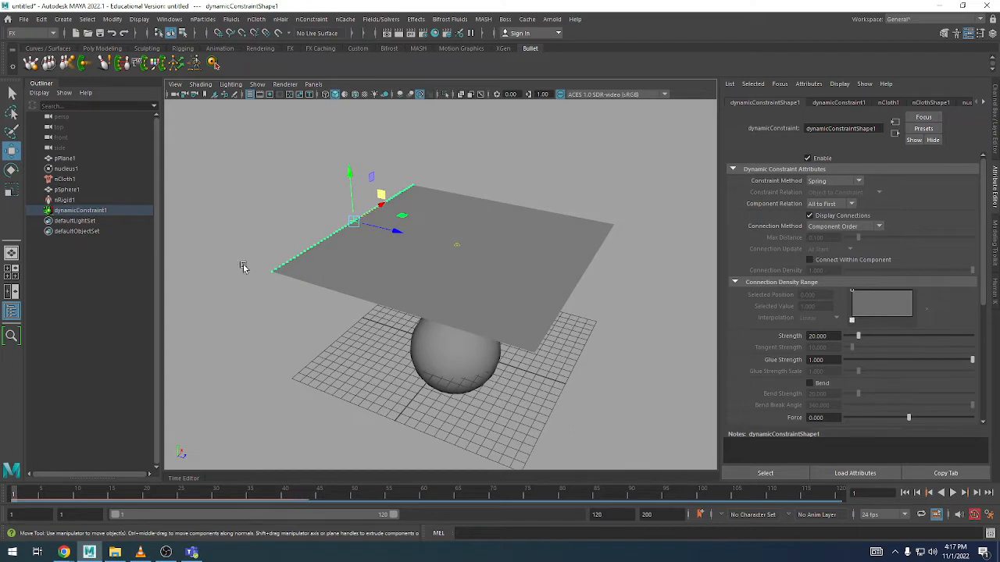
left_click_drag(449, 221, 515, 225, "alt")
key("alt+v")
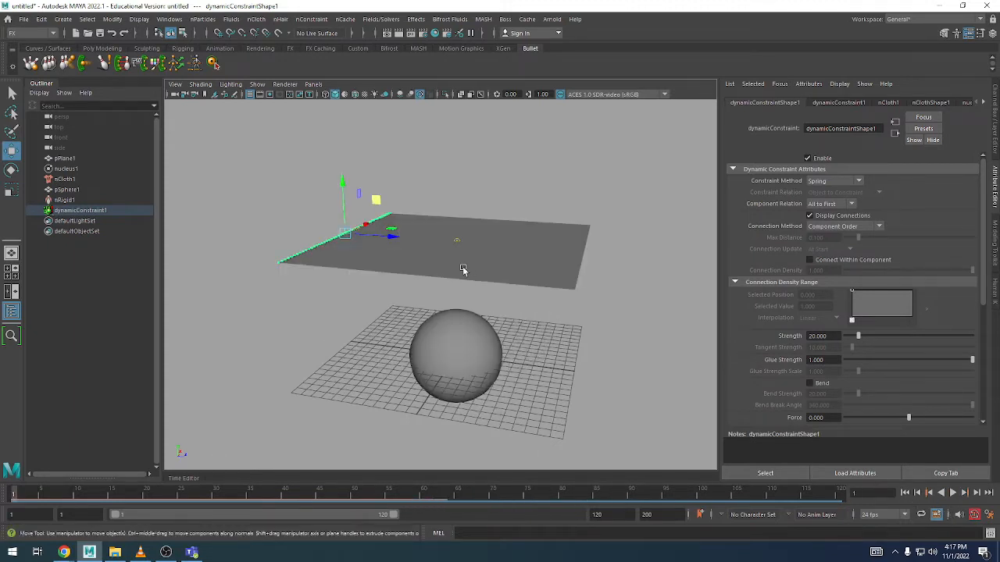
left_click(454, 268)
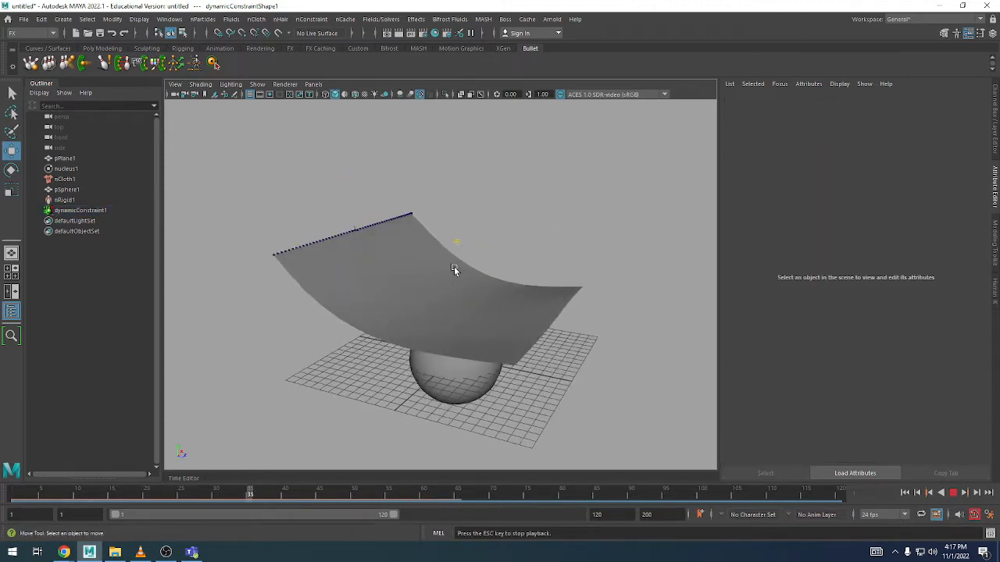
key("Escape")
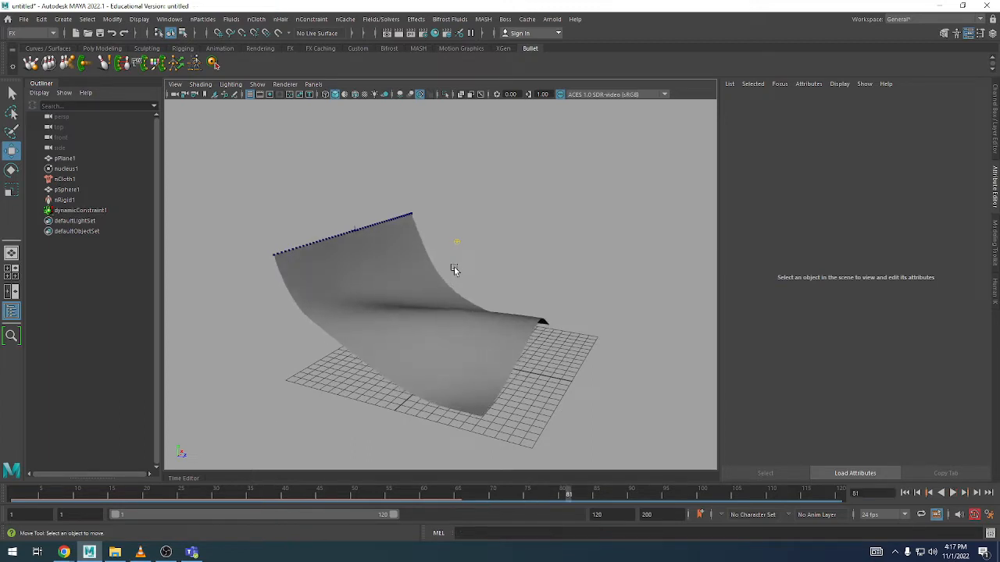
- Create a polygon cylinder, return the timeline to frame 1 and stretch the cylinder vertically through the sphere
left_click(62, 19)
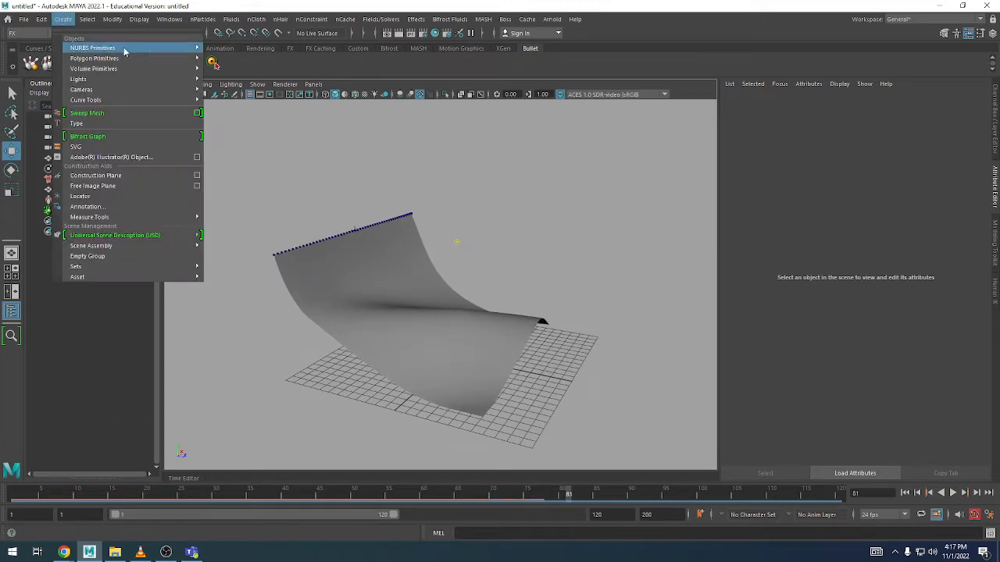
mouse_move(156, 58)
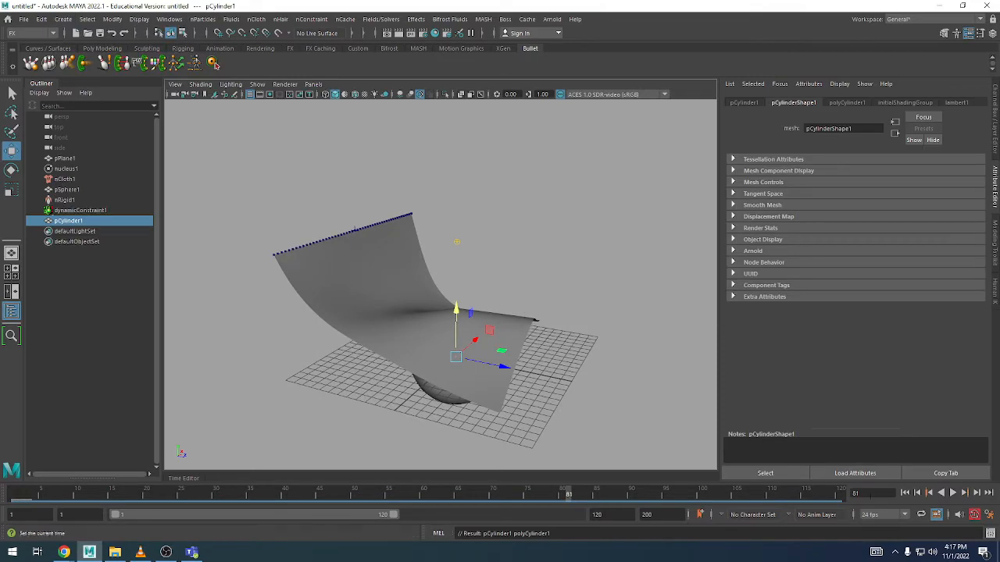
left_click(904, 492)
key("r")
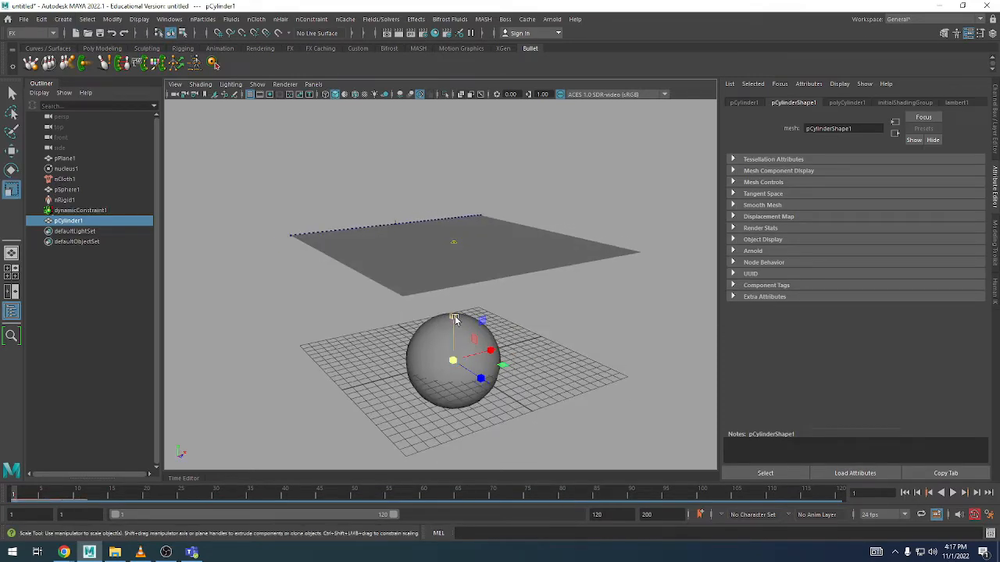
left_click_drag(456, 319, 455, 305)
- Rotate the cylinder to lie horizontally and move it up to the constrained edge of the cloth
key("e")
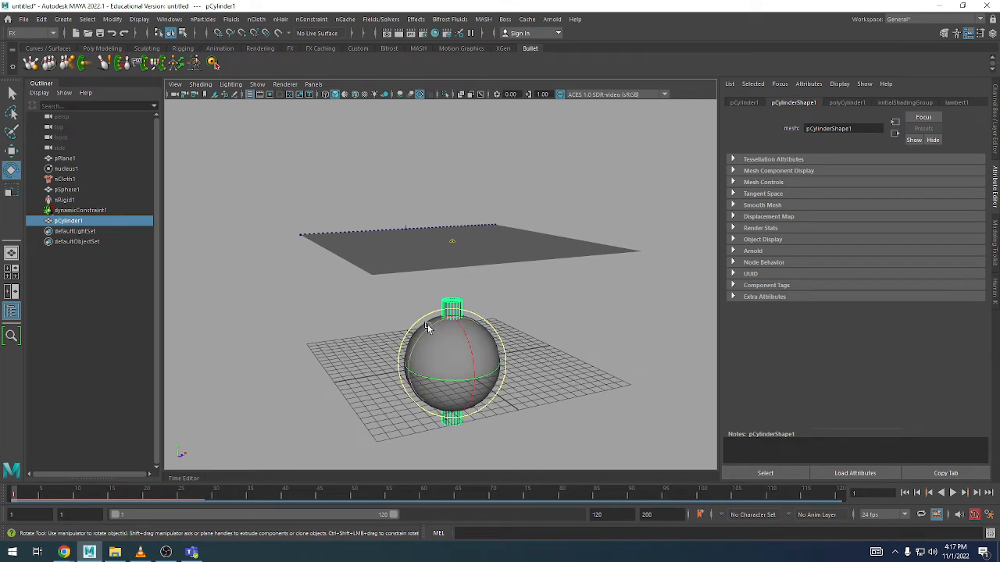
left_click_drag(428, 329, 396, 202)
key("w")
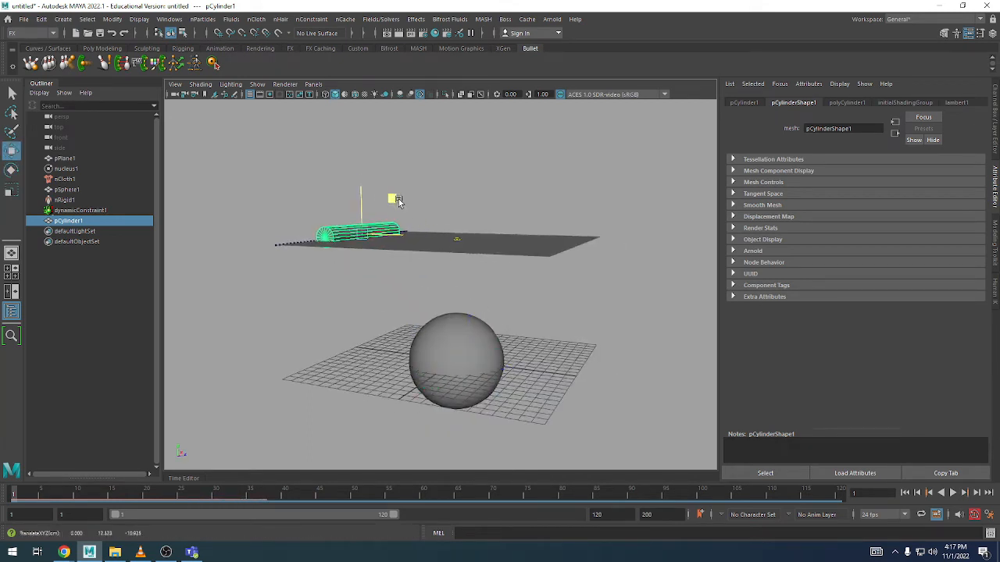
left_click_drag(335, 229, 429, 250, "alt")
middle_click_drag(382, 238, 460, 242, "alt")
right_click_drag(460, 242, 591, 243, "alt")
left_click_drag(551, 241, 516, 233, "alt")
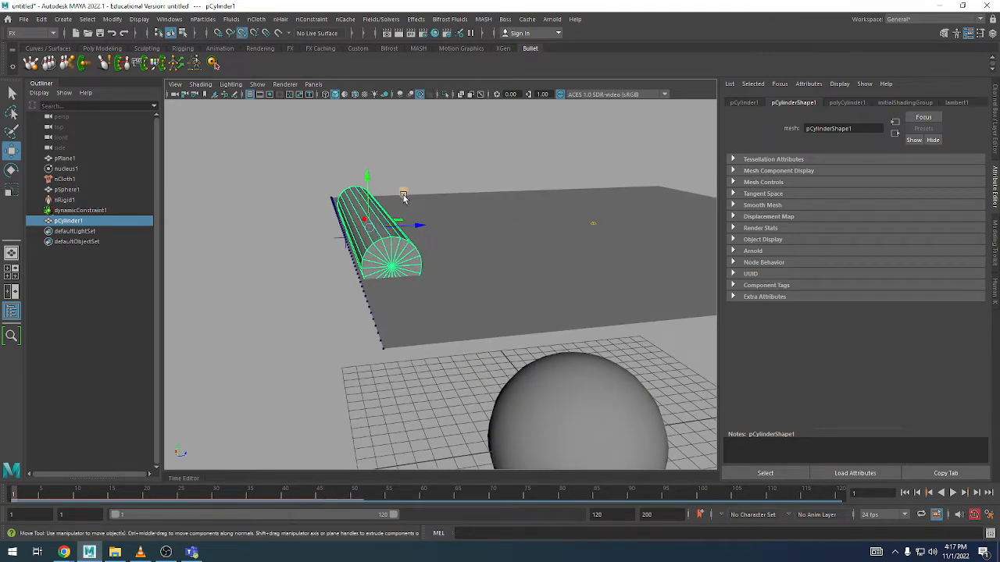
- Shape the cylinder into a thin rod spanning the full width of the cloth and align it with the constrained edge
left_click_drag(403, 197, 350, 309)
key("r")
key("w")
left_click(342, 234)
middle_click_drag(375, 238, 401, 227, "alt")
right_click_drag(402, 227, 455, 220, "alt")
left_click(468, 205)
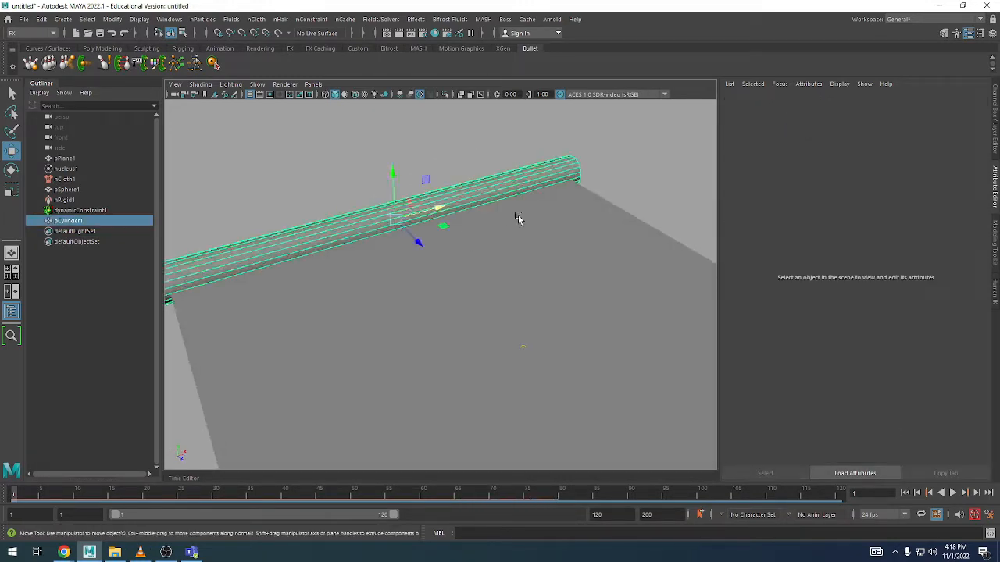
left_click_drag(516, 218, 475, 229, "alt")
key("r")
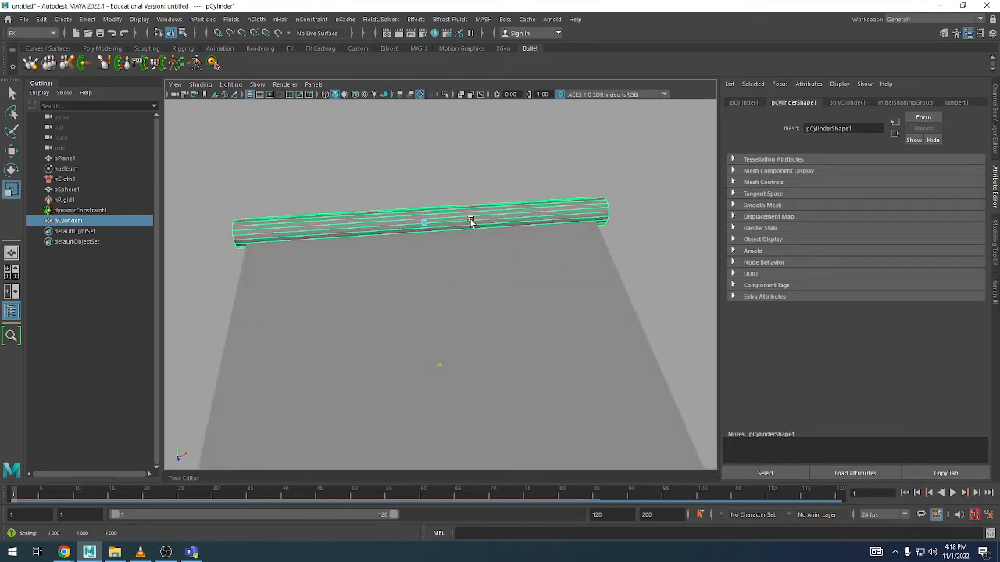
key("w")
left_click_drag(413, 261, 136, 204, "alt")
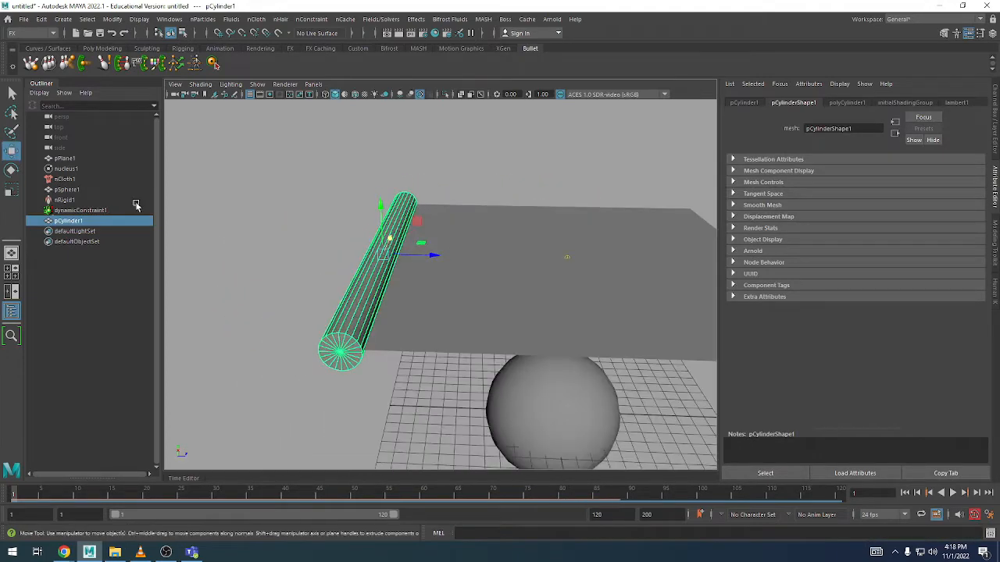
- Parent dynamicConstraint1 under pCylinder1 and expand the cylinder's hierarchy
left_click(101, 211)
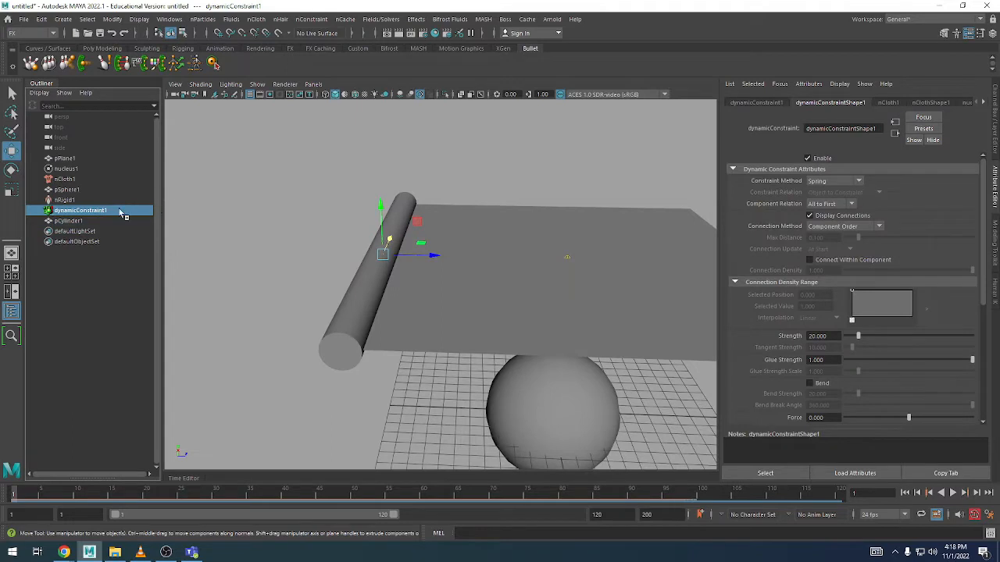
left_click(63, 221)
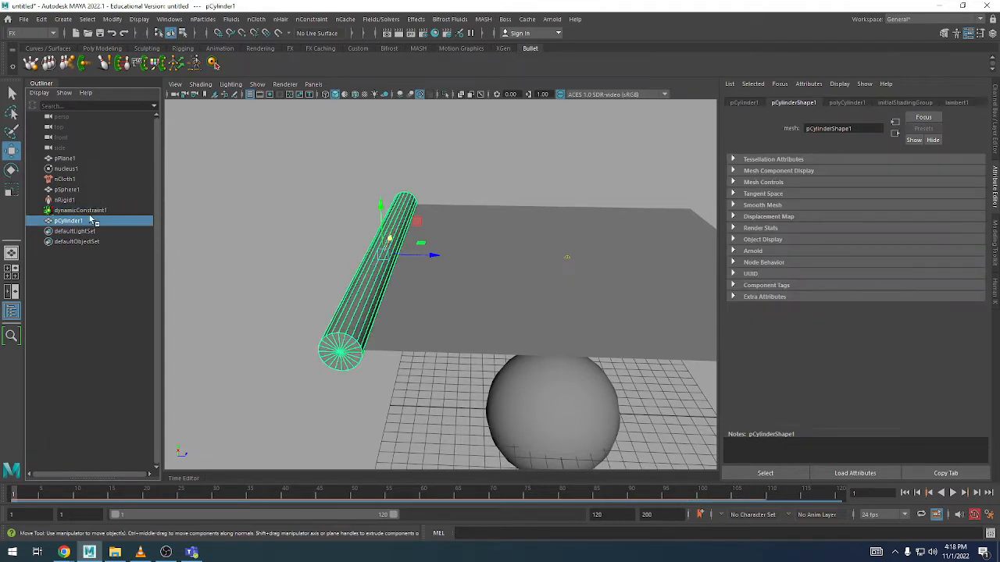
left_click(92, 210)
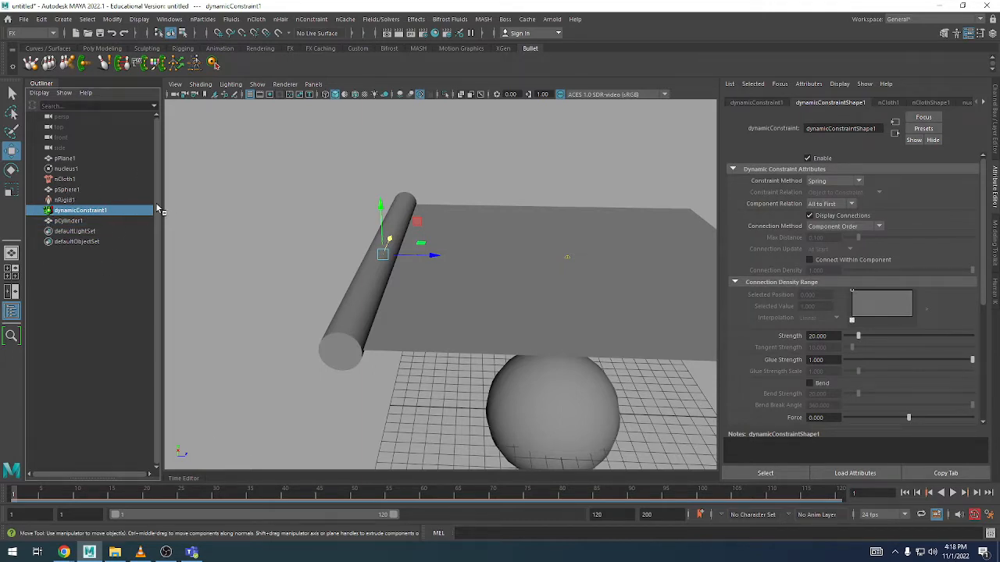
left_click_drag(86, 219, 78, 225)
left_click(39, 211)
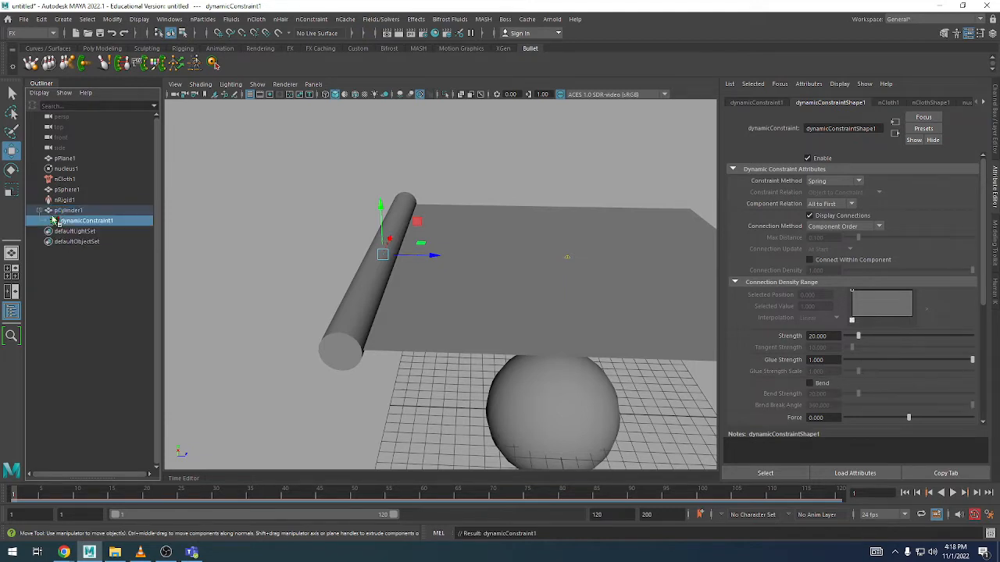
- Select the parent cylinder and set a keyframe for its starting position at frame 1
left_click(71, 211)
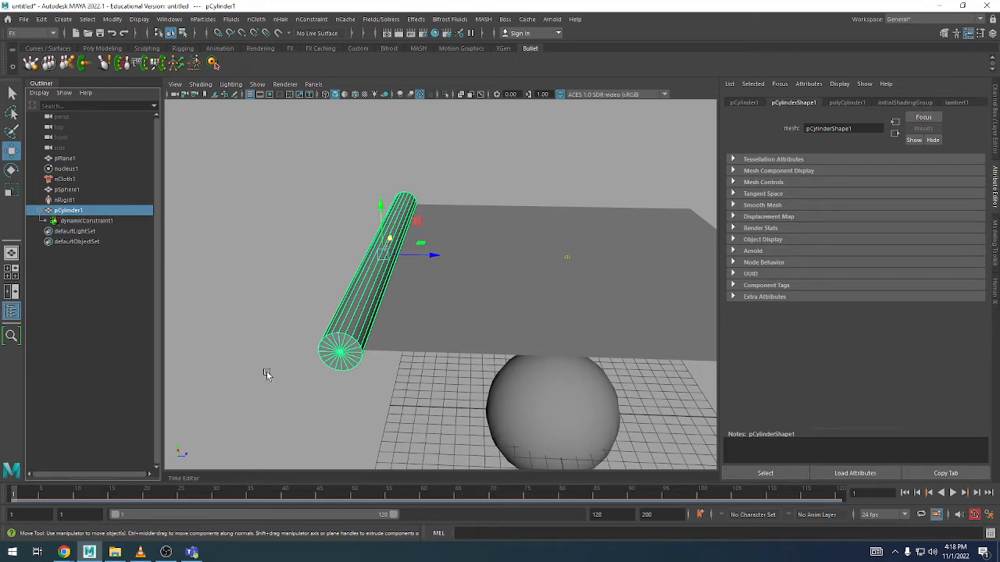
left_click_drag(552, 260, 542, 245, "alt")
middle_click_drag(542, 245, 510, 268, "alt")
right_click_drag(510, 267, 444, 250, "alt")
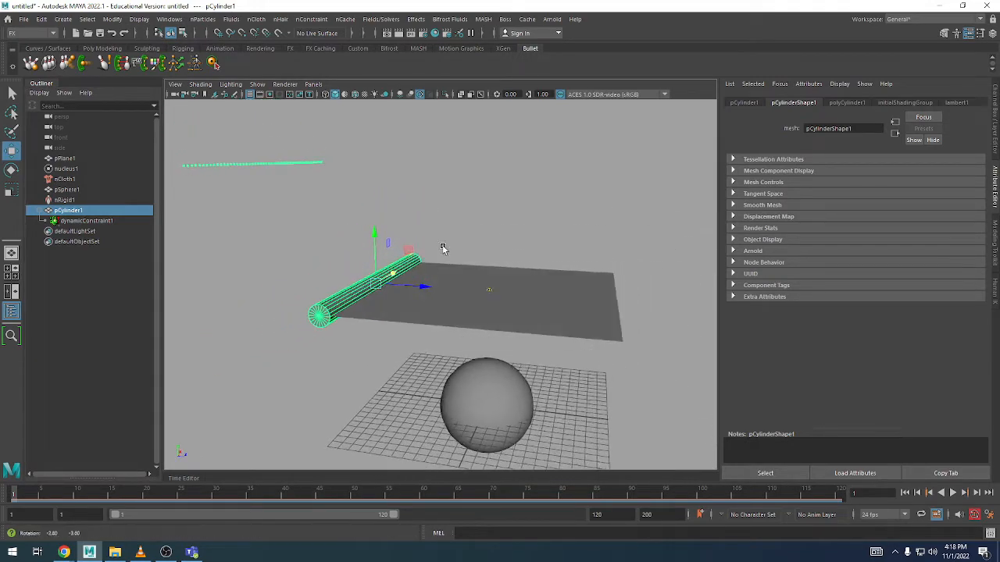
left_click(16, 497)
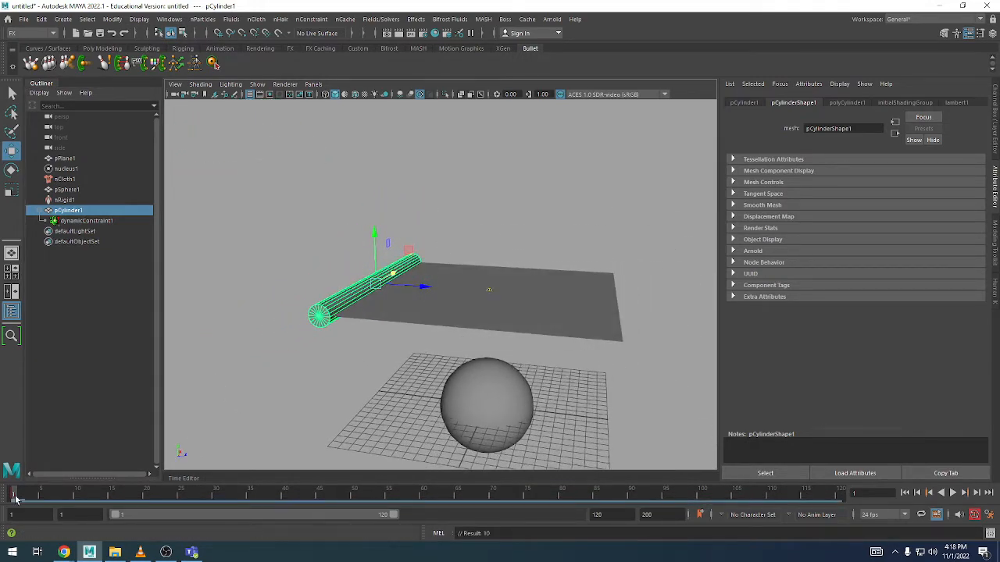
- At frame 50, move the cylinder across to the far side of the sphere and keyframe its position
left_click_drag(300, 318, 315, 316, "alt")
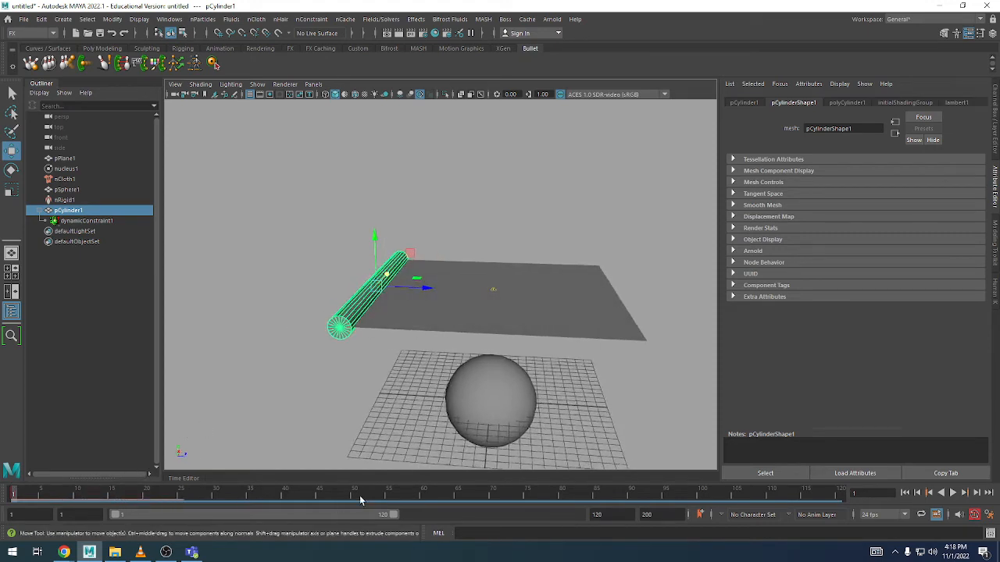
right_click_drag(450, 289, 328, 238, "alt")
left_click_drag(328, 239, 336, 225, "alt")
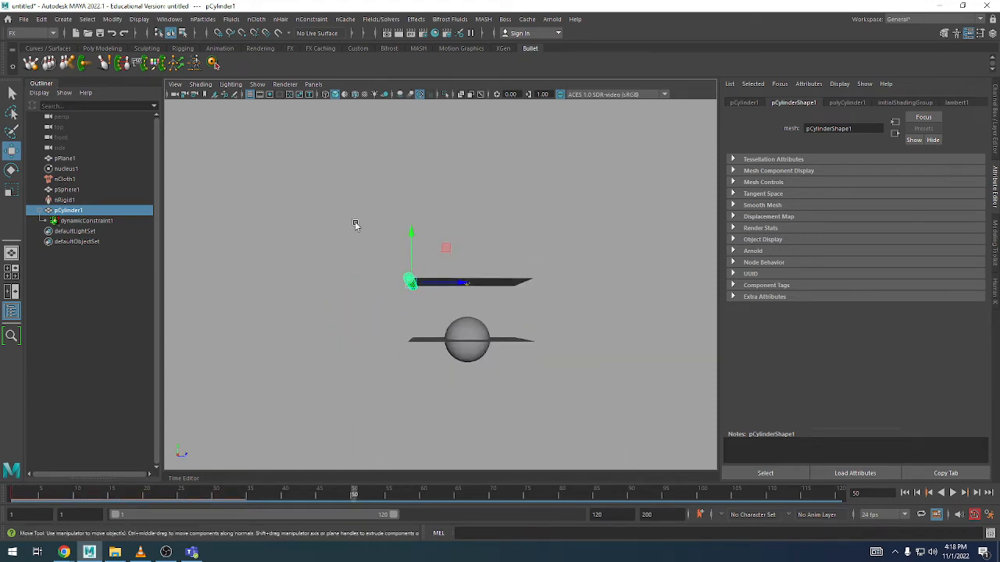
left_click_drag(443, 246, 583, 250)
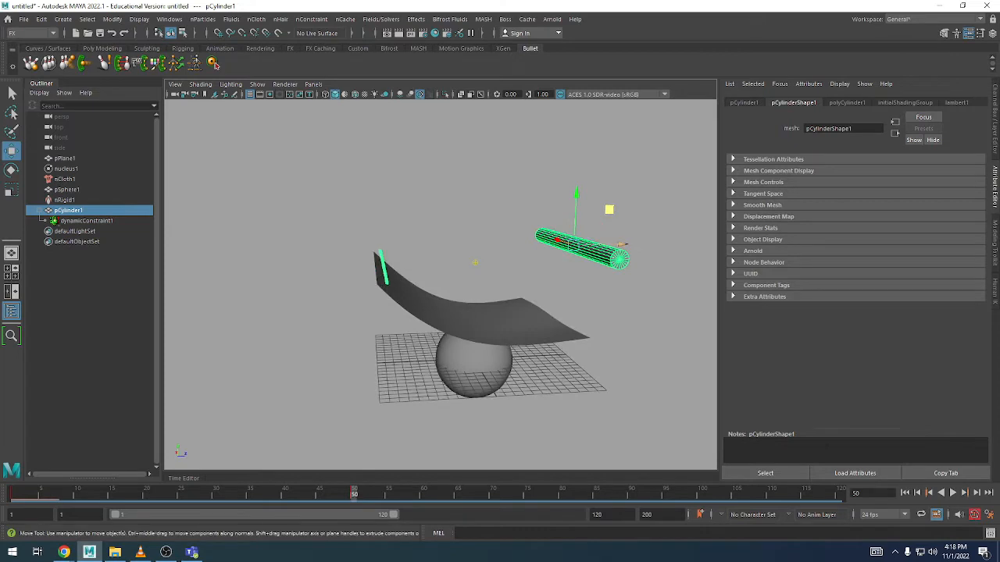
- Play the animated cylinder pulling the cloth from frame 1, stop the simulation and rewind to frame 1
left_click(905, 493)
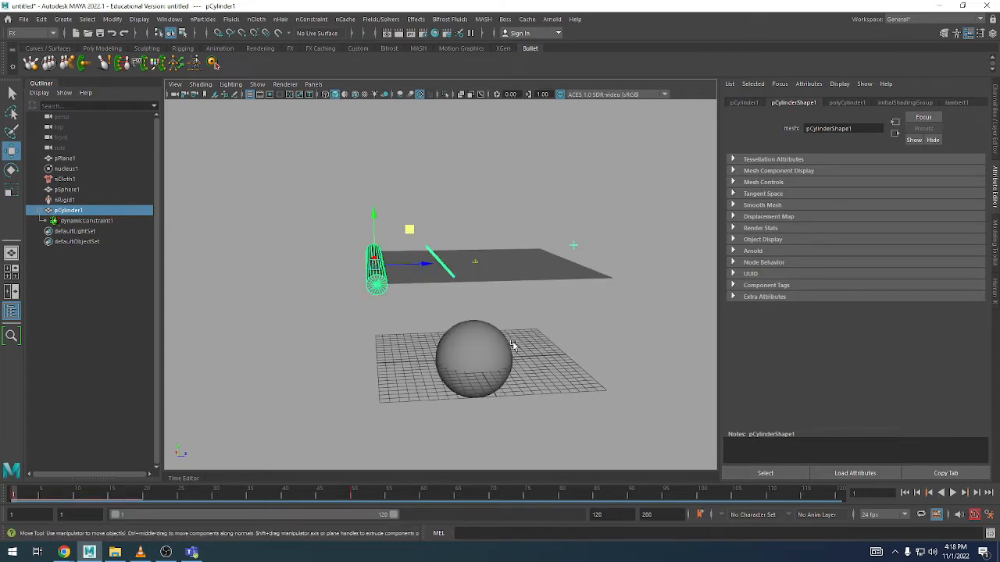
left_click_drag(513, 346, 487, 341, "alt")
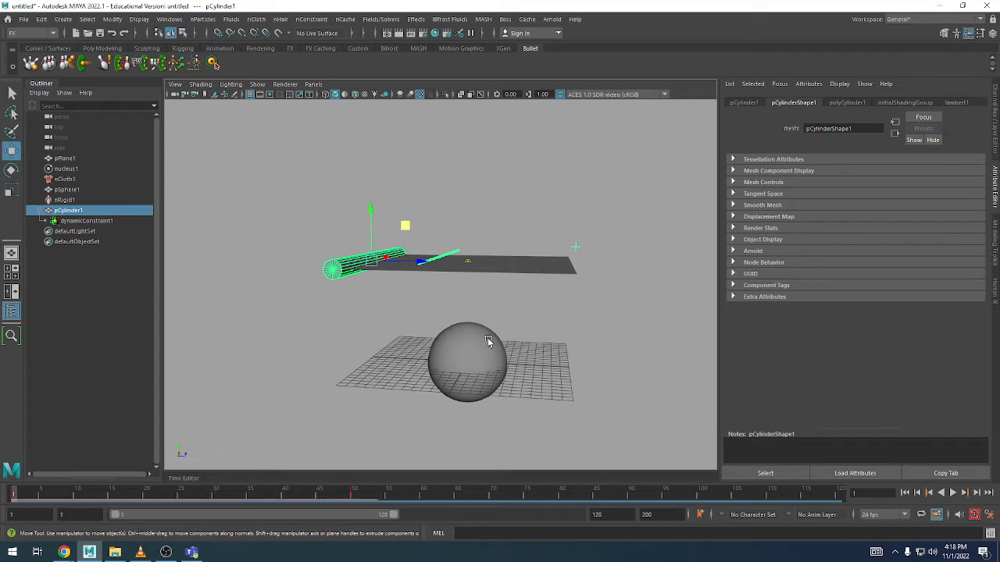
left_click_drag(487, 342, 506, 336, "alt")
key("alt+v")
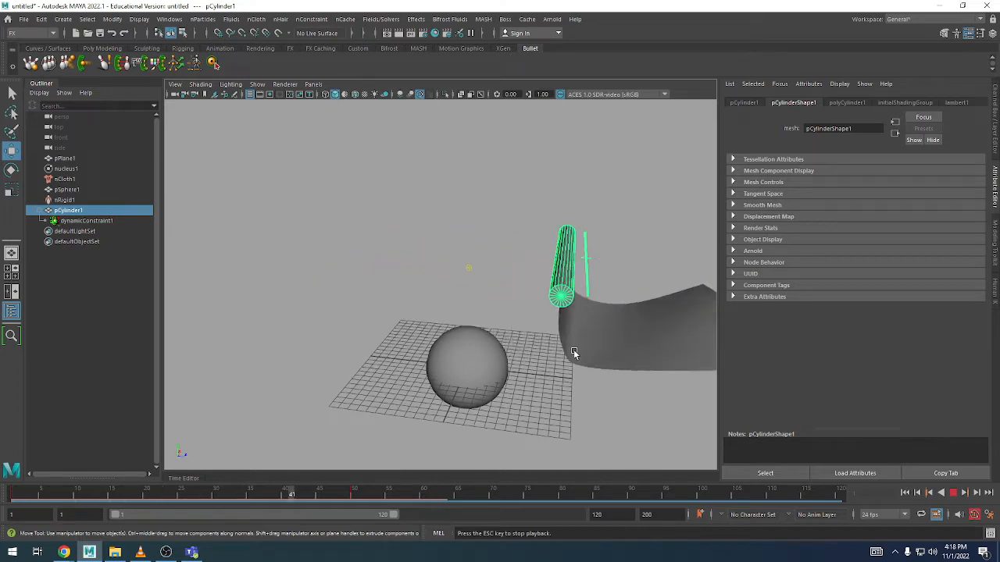
middle_click_drag(574, 352, 535, 318, "alt")
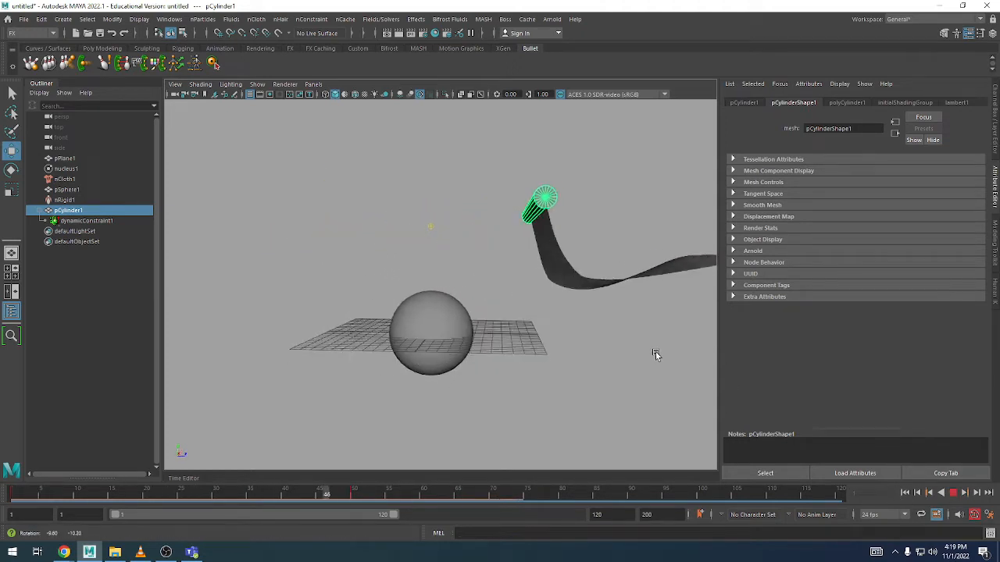
key("Escape")
left_click(906, 492)
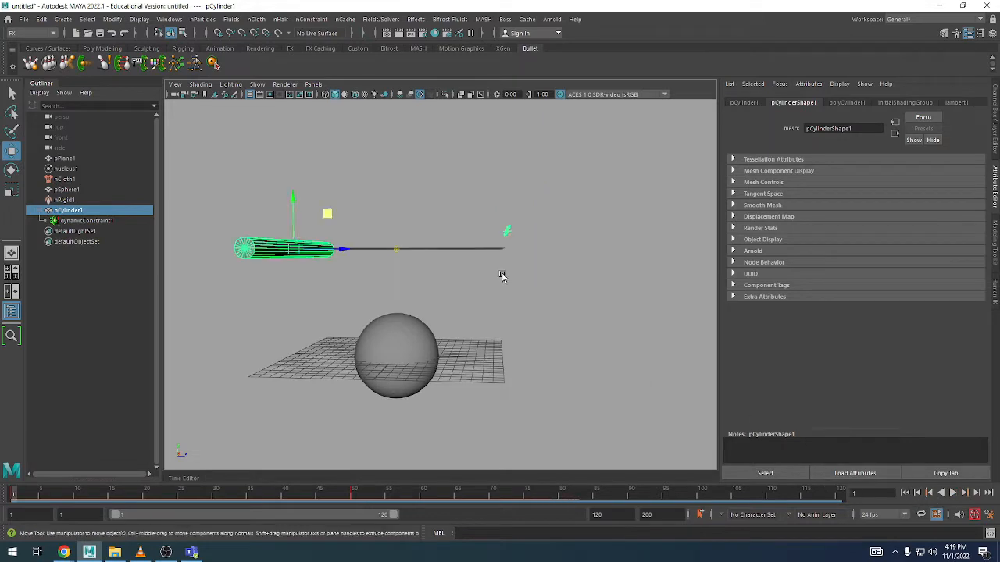
- Replay the cloth simulation from a wider view, stop it and return to the first frame
scroll(488, 274, "down", 3)
left_click_drag(446, 271, 439, 283, "alt")
key("alt+v")
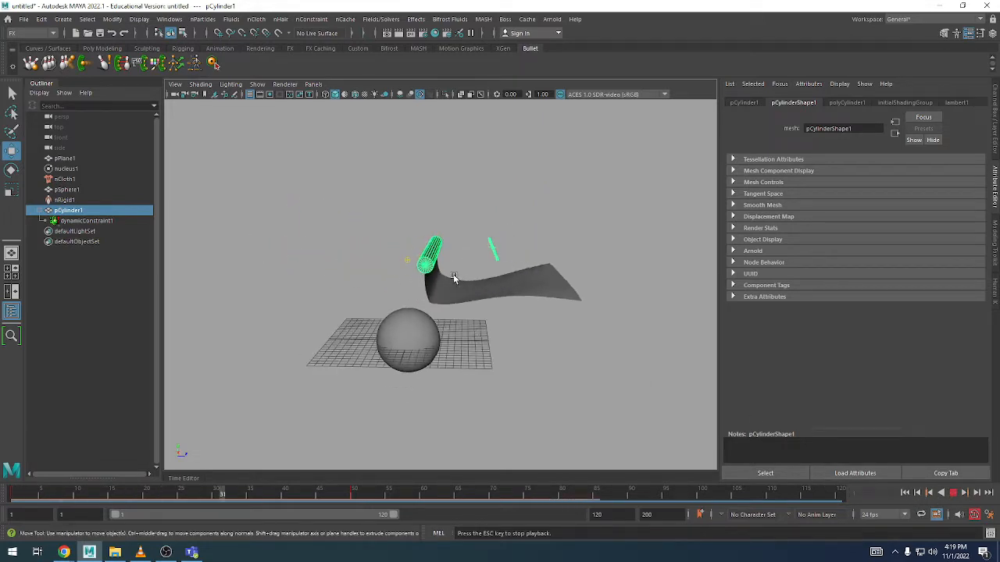
key("Escape")
left_click(906, 493)
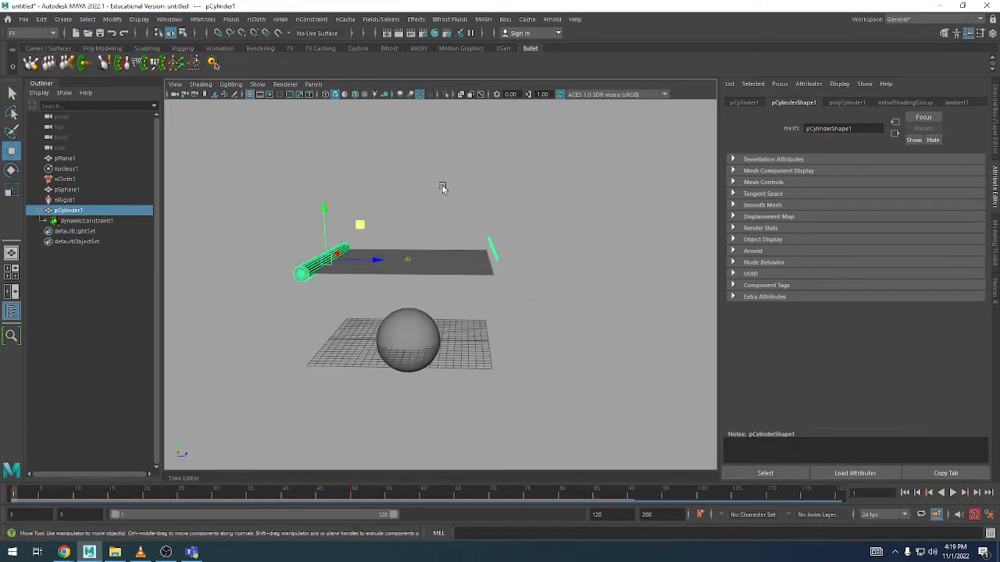
- Set the gravity of nucleus1 to 98
left_click(66, 168)
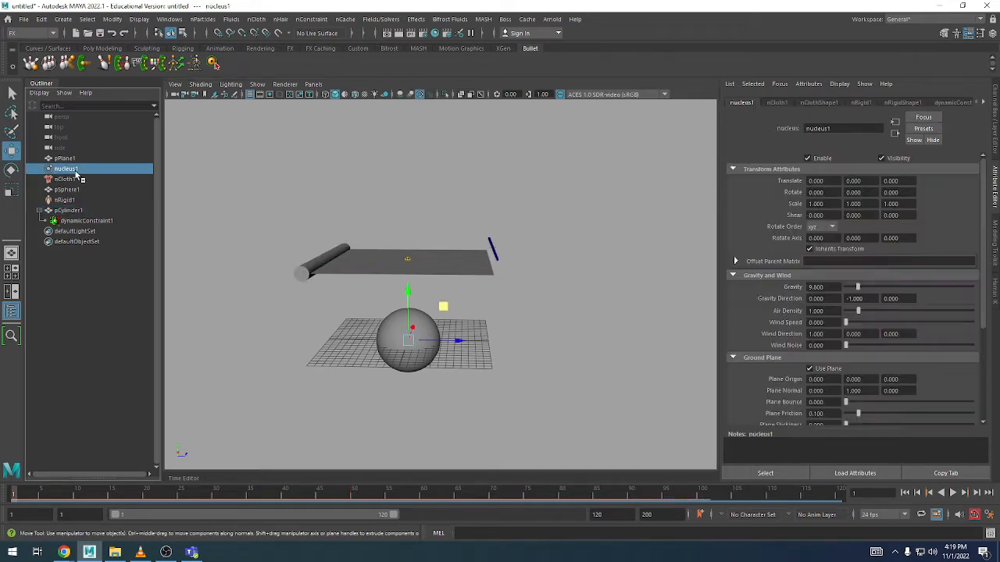
left_click(824, 287)
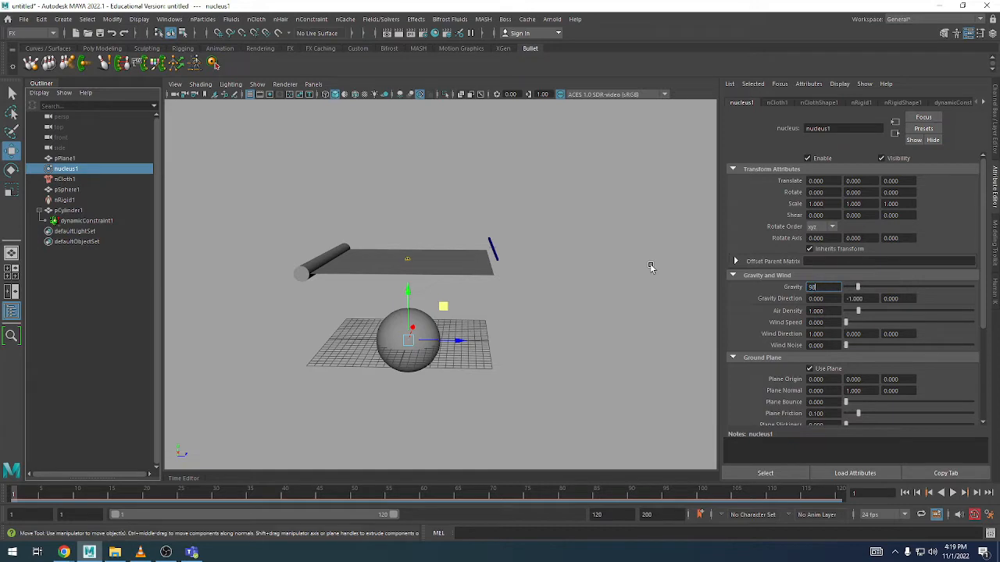
type("98")
key("Return")
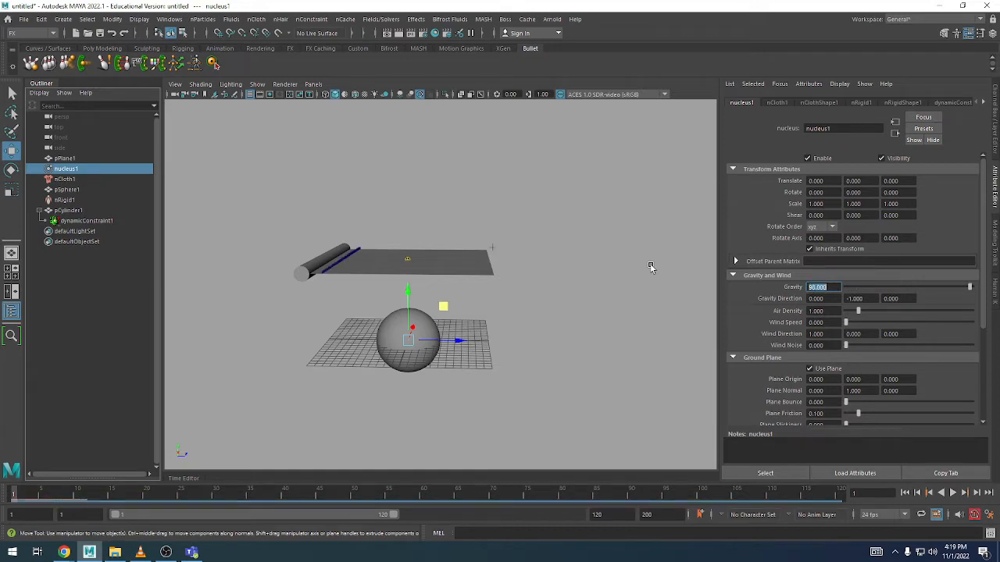
- Play the simulation with the stronger gravity through frame 56, stop it and return to frame 1
left_click_drag(524, 274, 555, 264, "alt")
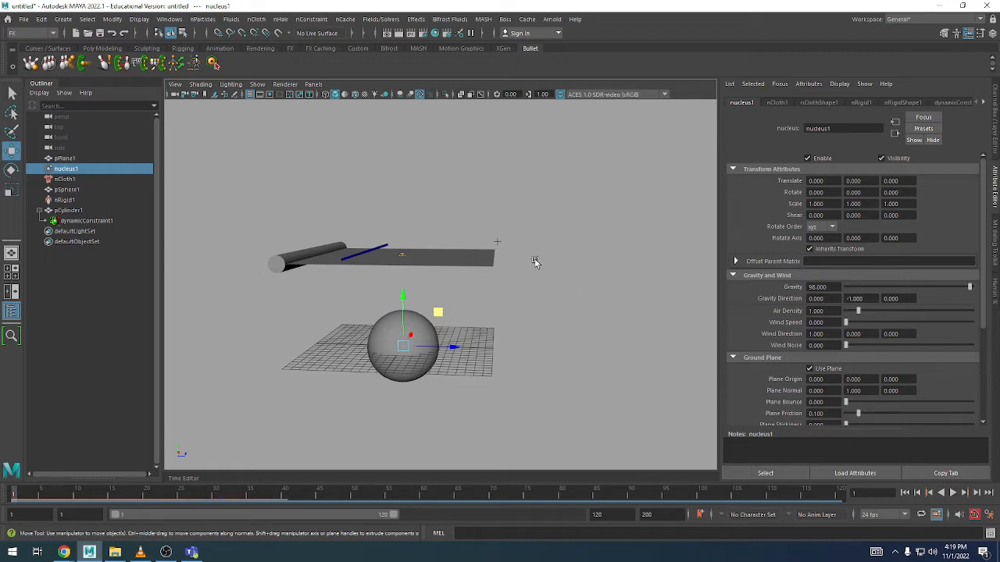
key("alt+v")
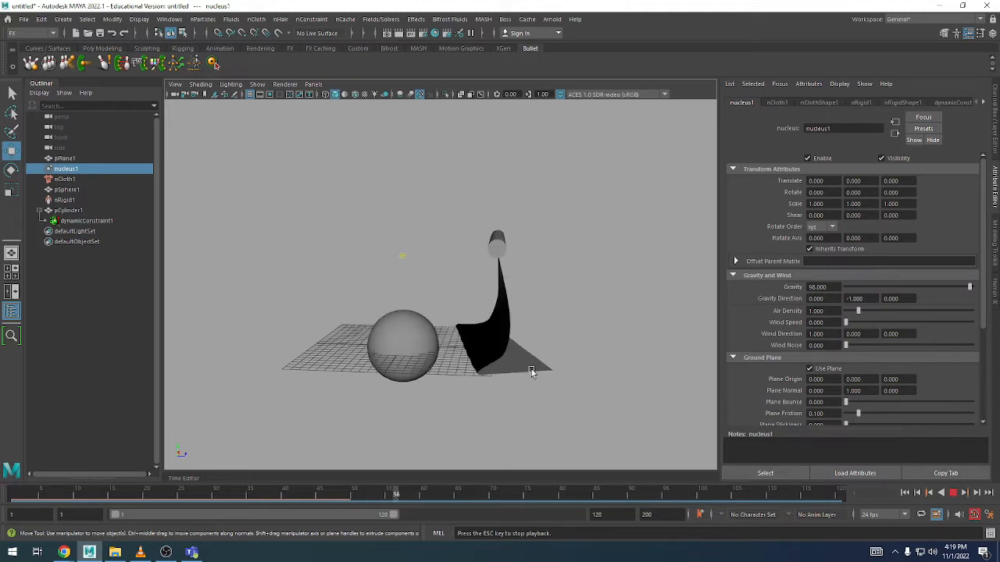
key("Escape")
left_click(14, 496)
- Play the simulation again, examine the dragged cloth from a higher angle and stop playback
left_click_drag(344, 392, 324, 389, "alt")
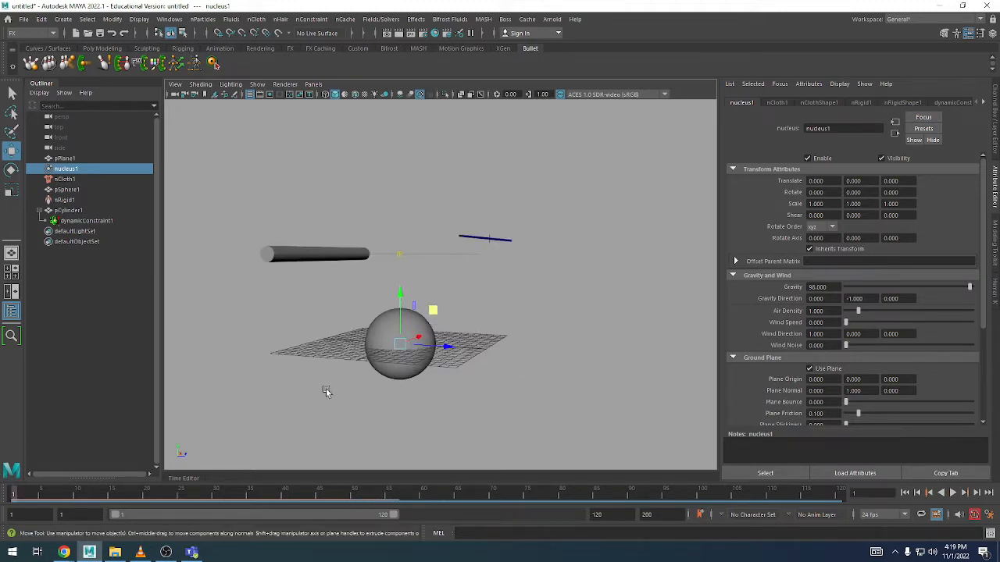
key("alt+v")
left_click_drag(423, 373, 407, 399, "alt")
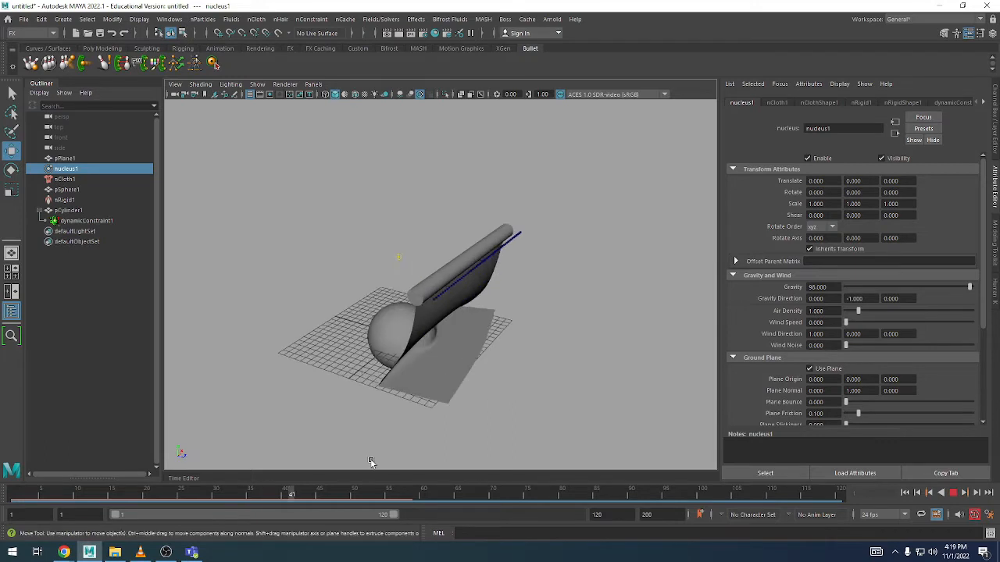
key("Escape")
- Stop playback, delete the animation key of pCylinder1 at frame 50 and return to the first frame
left_click(13, 496)
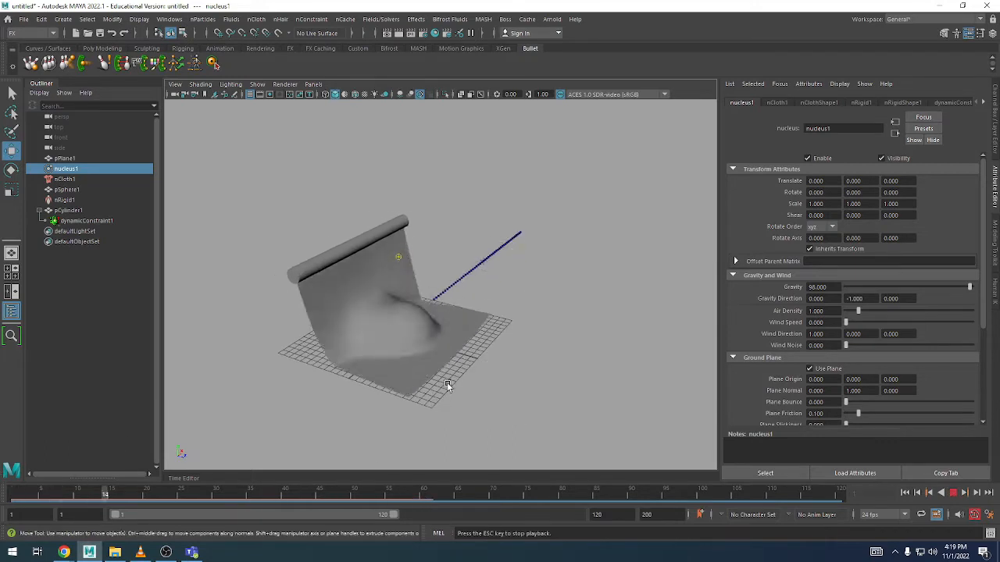
key("Escape")
left_click(404, 234)
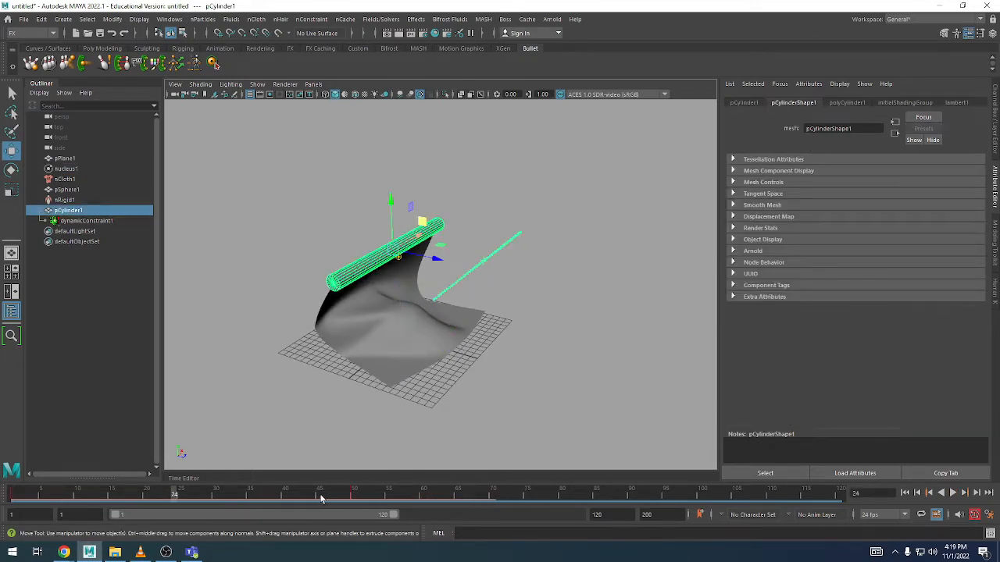
left_click(354, 494)
right_click(353, 494)
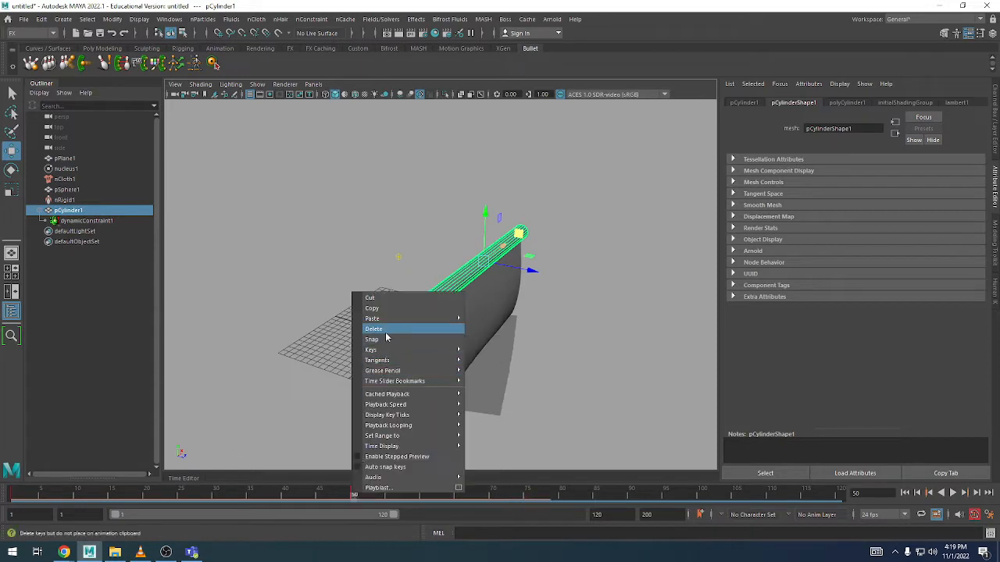
left_click(386, 330)
left_click(905, 492)
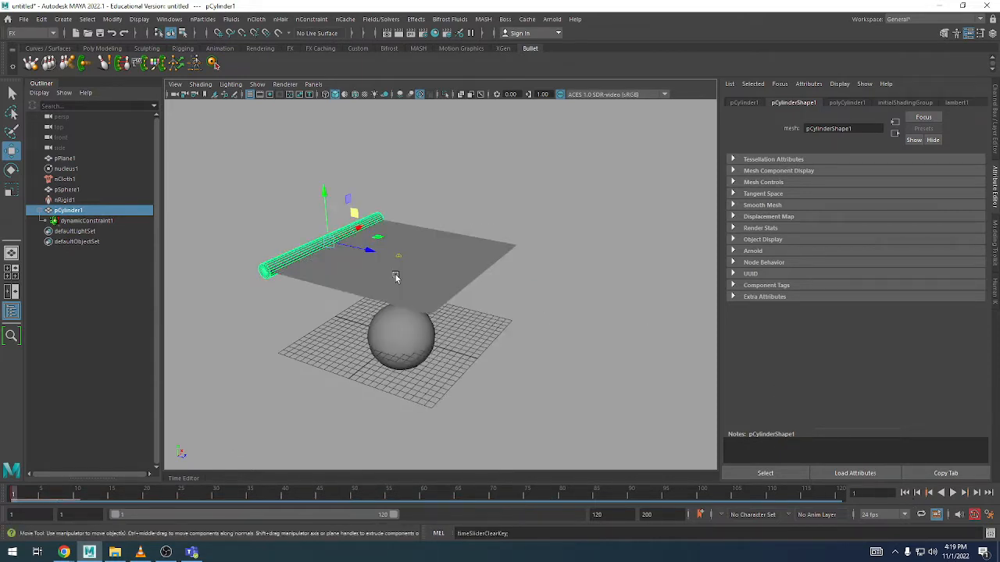
left_click_drag(395, 278, 417, 205, "alt")
left_click(501, 280)
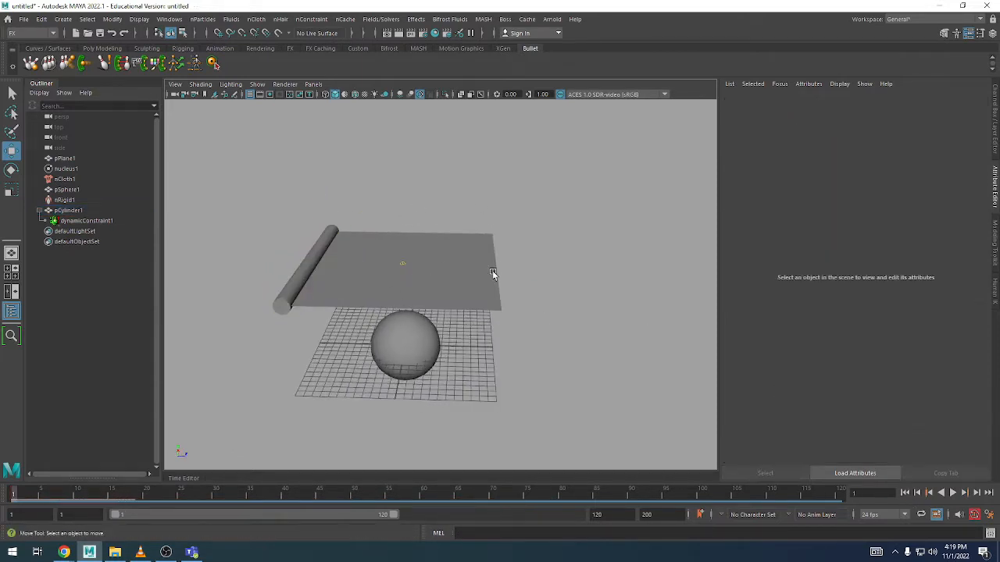
left_click(493, 272)
left_click_drag(557, 290, 548, 367, "alt")
middle_click_drag(438, 299, 379, 268, "alt")
right_click_drag(378, 268, 476, 236, "alt")
right_click_drag(424, 210, 413, 209)
left_click_drag(521, 391, 504, 203, "alt")
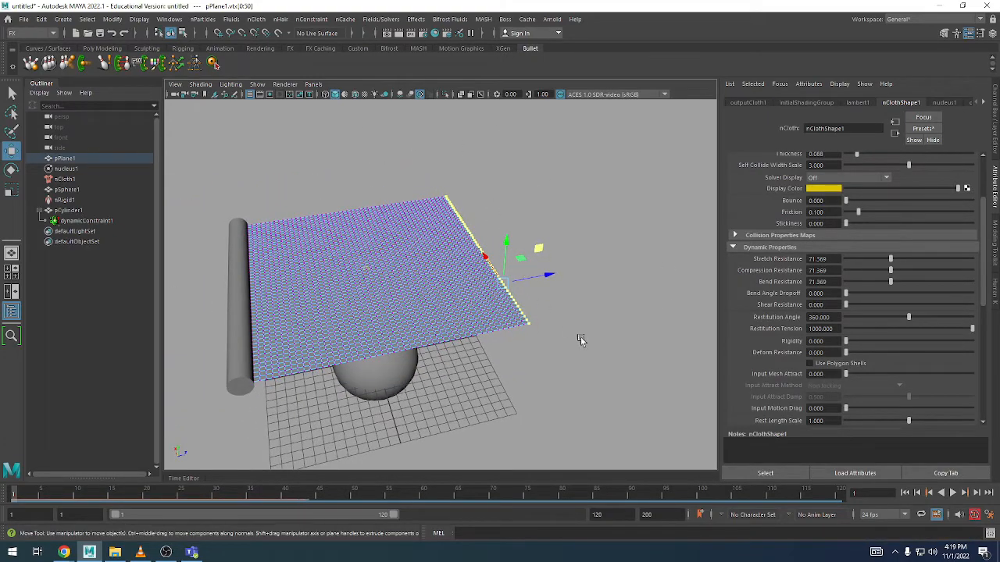
left_click(312, 18)
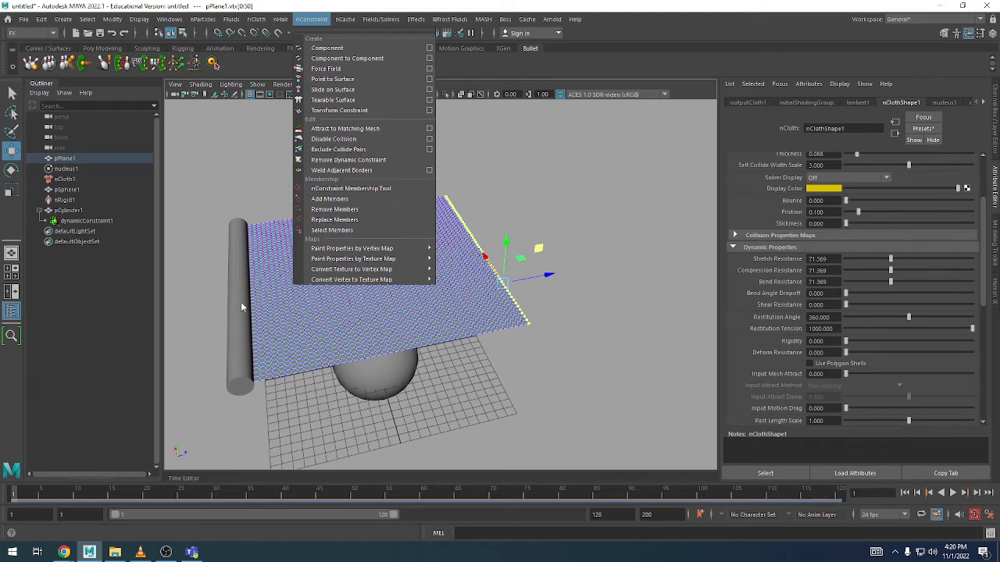
left_click_drag(656, 360, 424, 303, "alt")
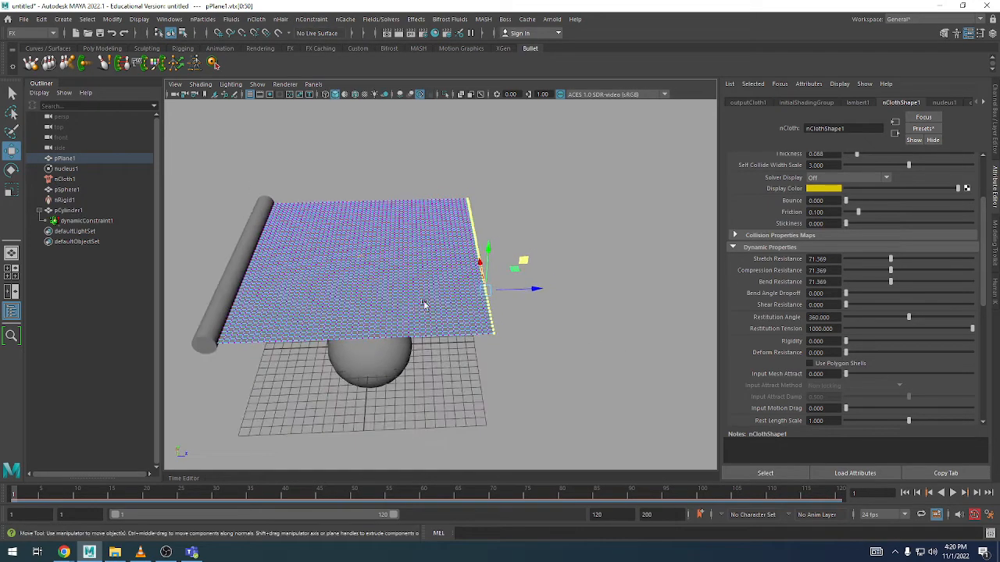
right_click_drag(316, 224, 377, 173)
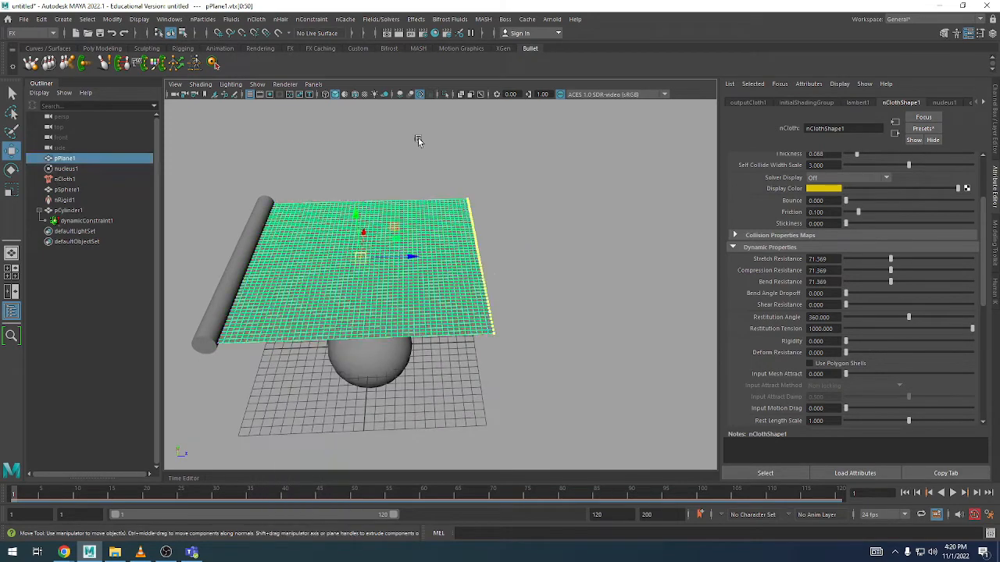
left_click(418, 142)
- Duplicate pCylinder1 and snap the copy onto the opposite edge of the cloth plane
left_click(247, 211)
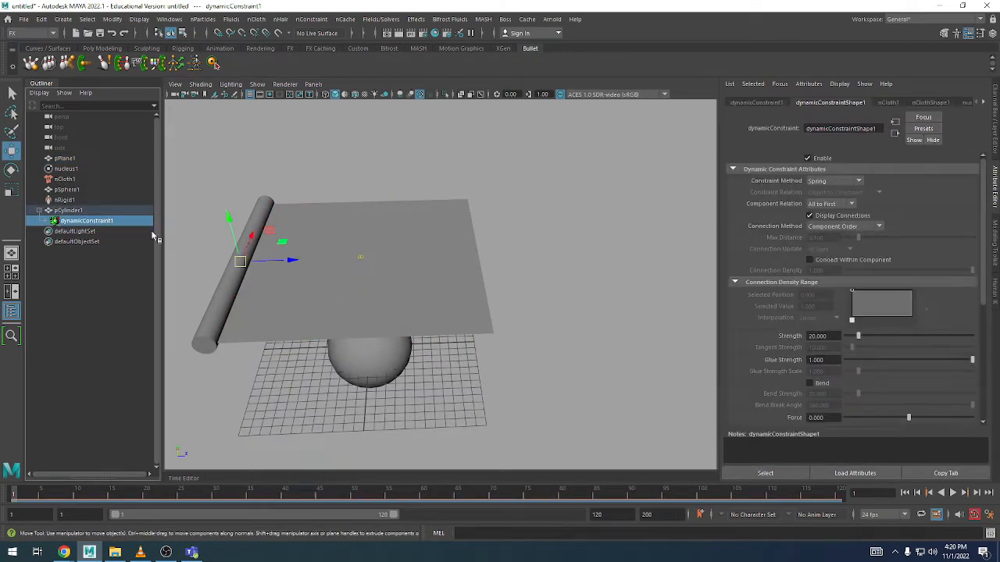
left_click(264, 208)
key("ctrl+d")
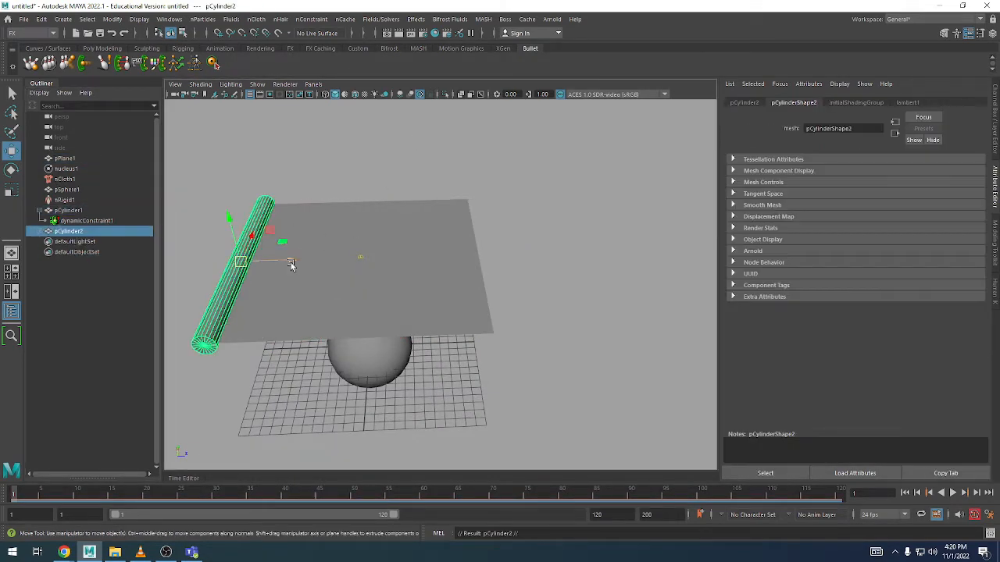
left_click_drag(291, 264, 531, 255)
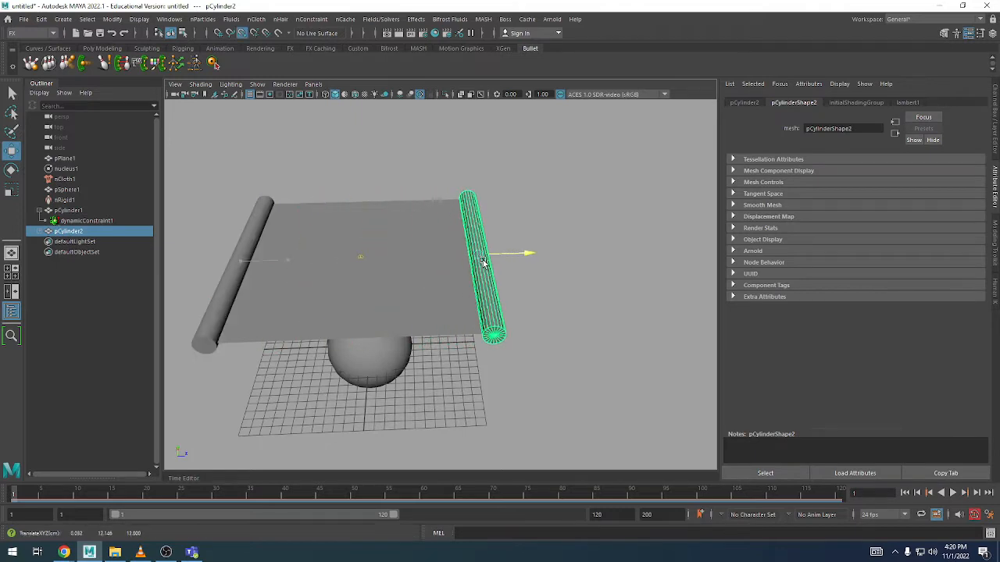
- Delete the duplicated dynamic constraint under pCylinder2
left_click(39, 231)
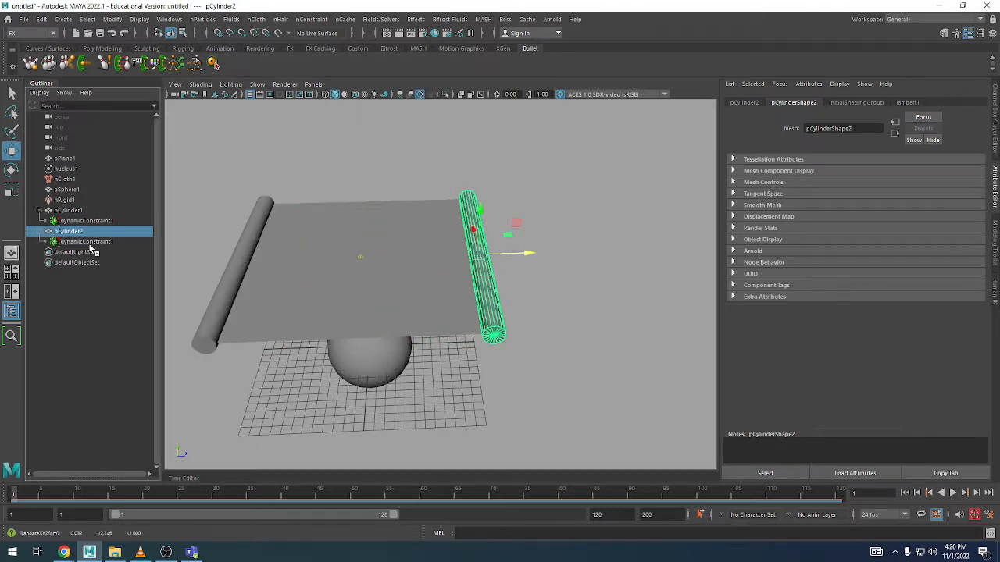
left_click(89, 244)
key("Delete")
- Turn on X-ray shading and select the row of cloth vertices along the edge inside pCylinder2
left_click(359, 246)
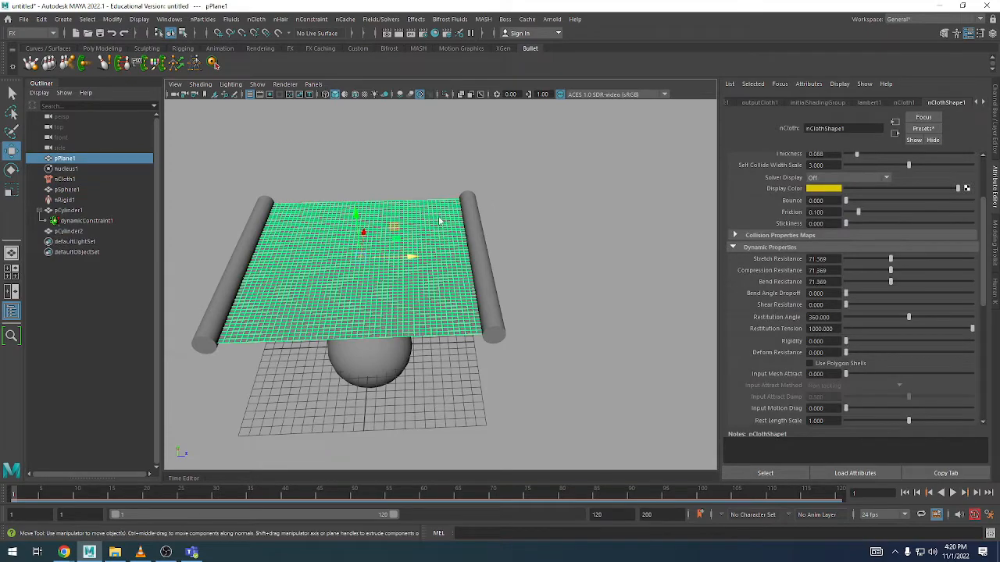
left_click(483, 193)
right_click_drag(483, 194, 622, 207, "alt")
middle_click_drag(622, 208, 603, 206, "alt")
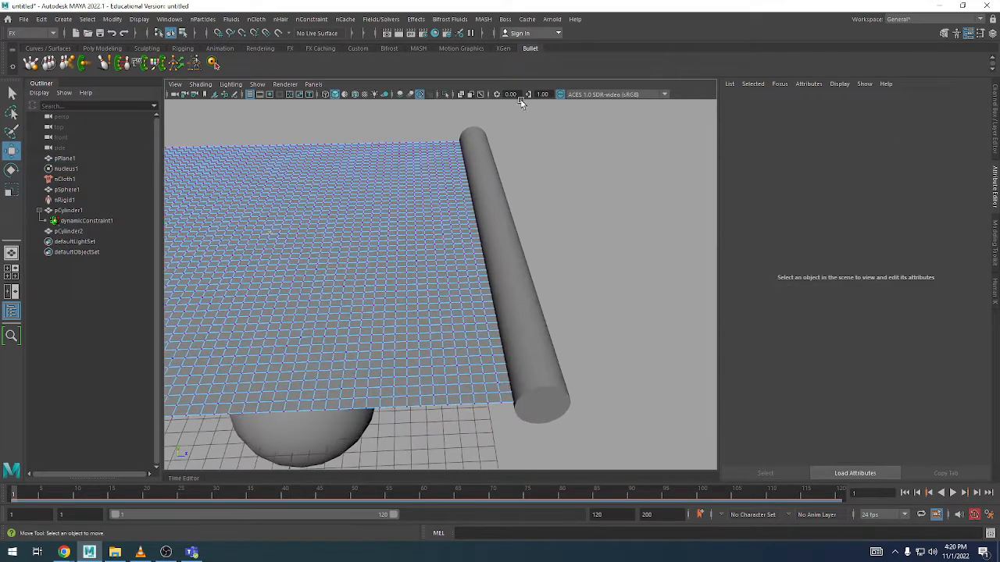
left_click(461, 95)
left_click_drag(565, 289, 471, 263, "alt")
left_click_drag(495, 413, 408, 94)
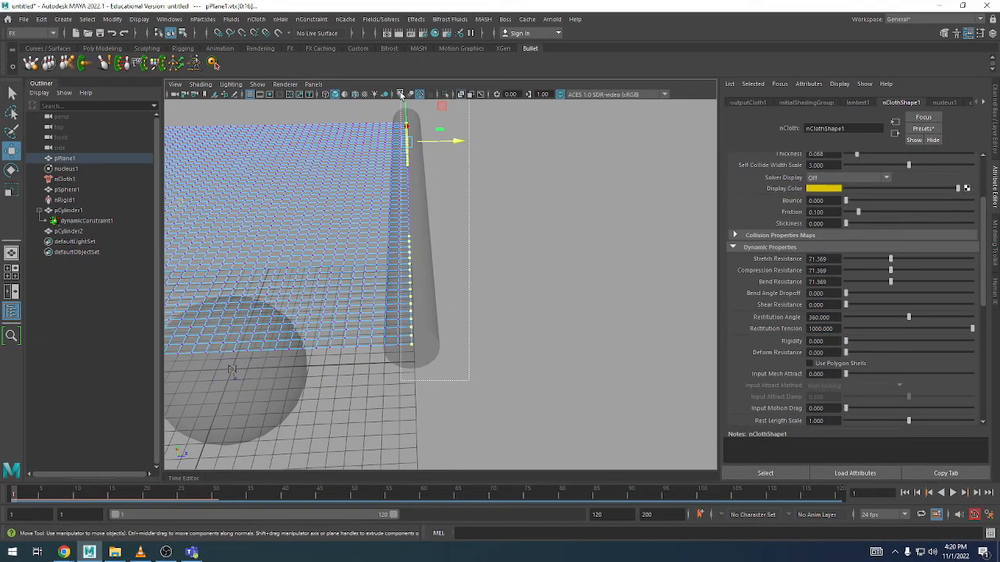
left_click_drag(418, 190, 461, 243, "alt")
scroll(508, 270, "down", 4)
scroll(507, 266, "up", 3)
scroll(453, 233, "up", 2)
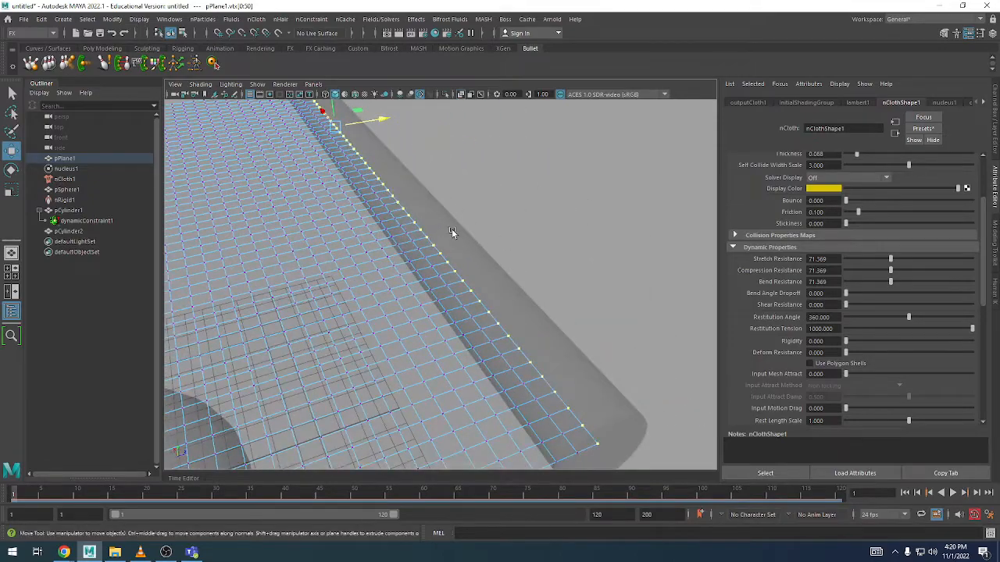
- Add pCylinder2 to the selected edge vertices and create a Point to Surface constraint between them
left_click(452, 232)
right_click_drag(600, 244, 469, 242, "alt")
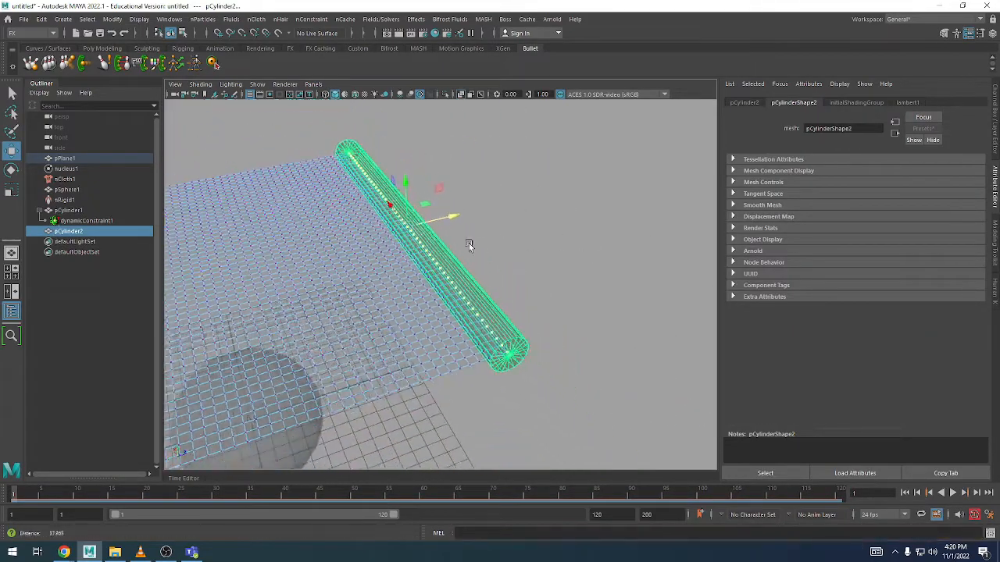
left_click_drag(469, 243, 433, 297, "alt")
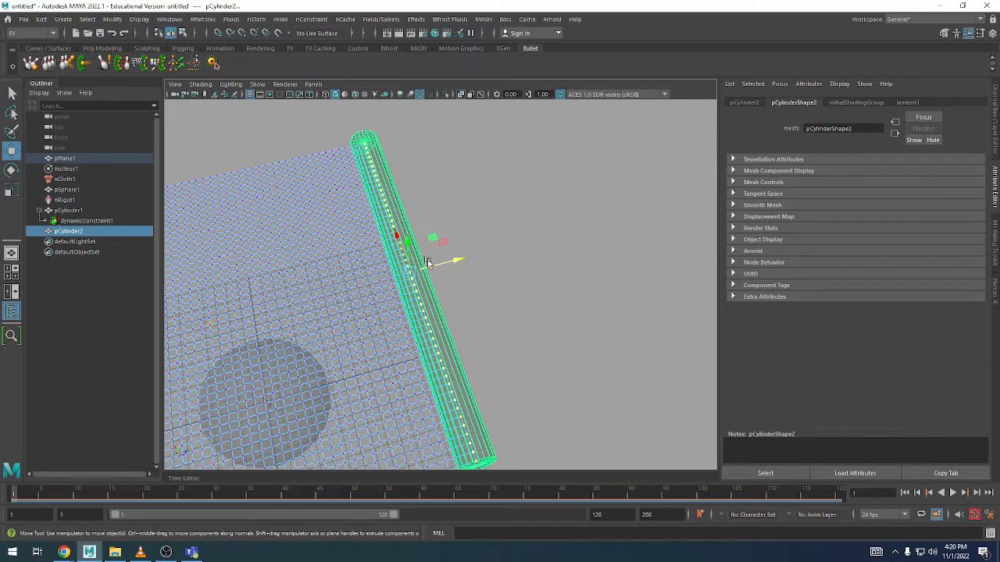
left_click_drag(473, 399, 612, 336, "alt")
right_click_drag(465, 240, 445, 227, "alt")
left_click_drag(445, 226, 418, 215, "alt")
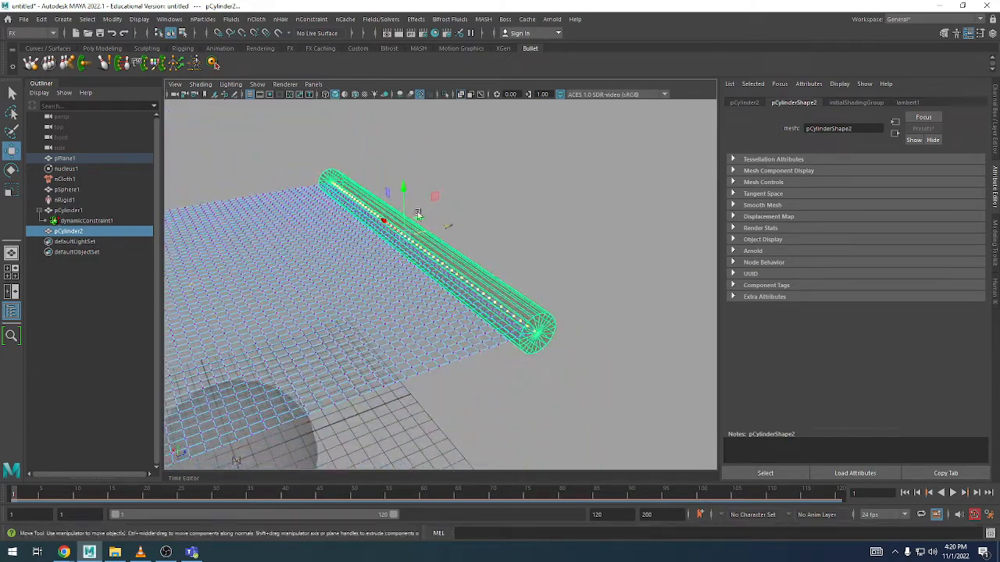
left_click(311, 19)
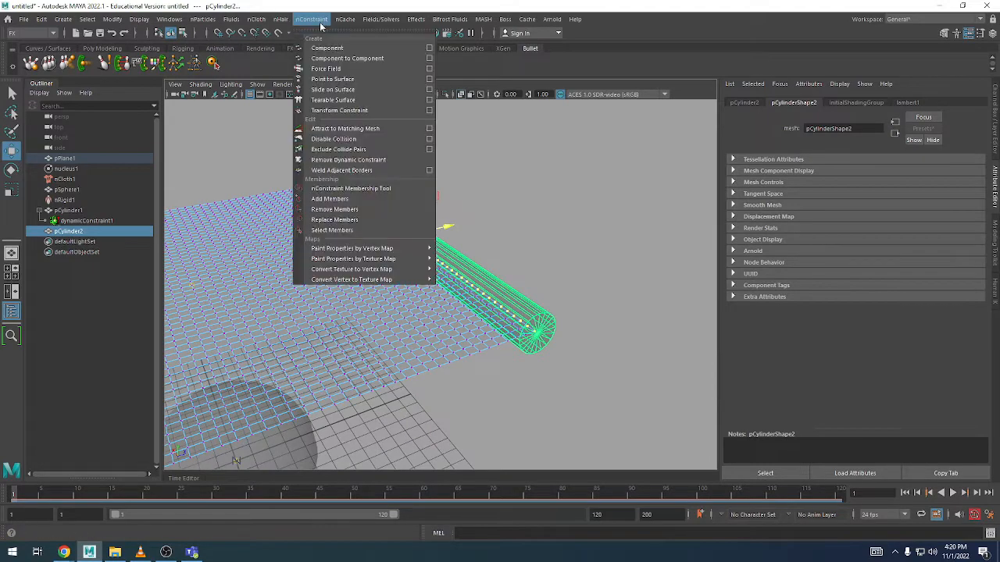
left_click(347, 81)
- Examine the Point to Surface connections on pCylinder2 up close and compare them with dynamicConstraint1 on the first cylinder
left_click_drag(348, 81, 404, 284, "alt")
right_click_drag(404, 284, 658, 292, "alt")
left_click_drag(659, 292, 442, 283, "alt")
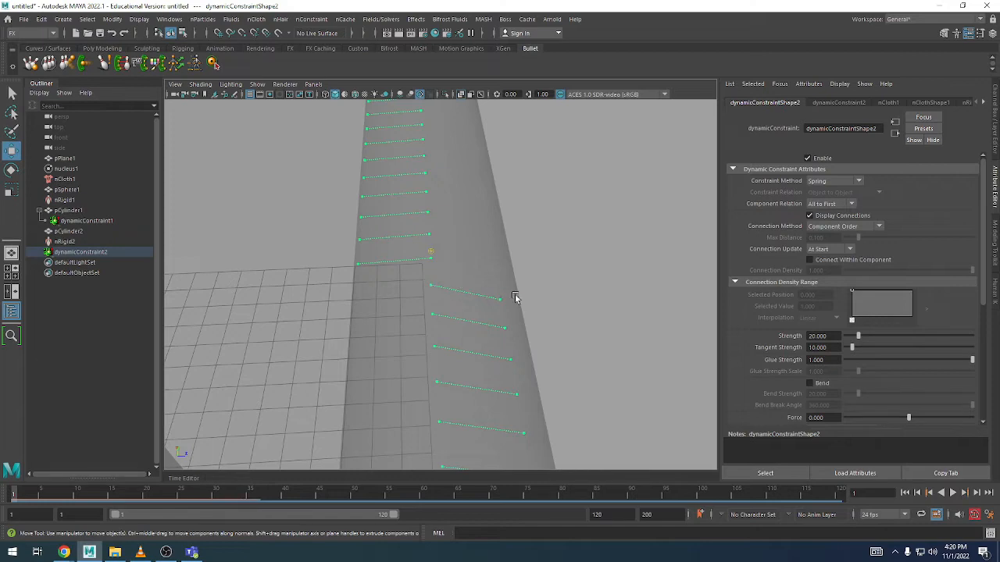
right_click_drag(533, 303, 39, 290, "alt")
left_click_drag(437, 303, 418, 289, "alt")
right_click_drag(418, 289, 513, 273, "alt")
left_click_drag(513, 274, 562, 252, "alt")
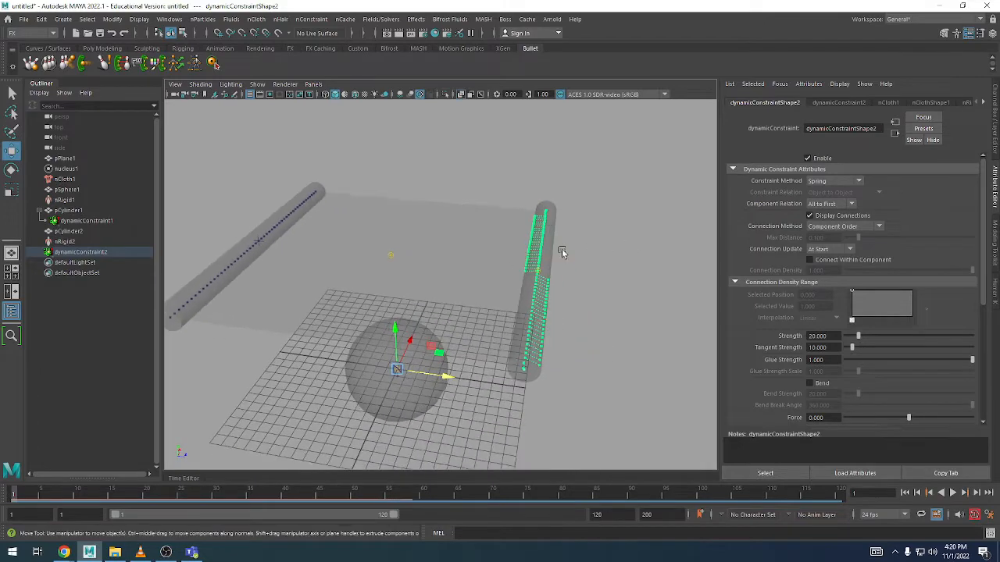
left_click(78, 221)
left_click_drag(395, 266, 493, 275, "alt")
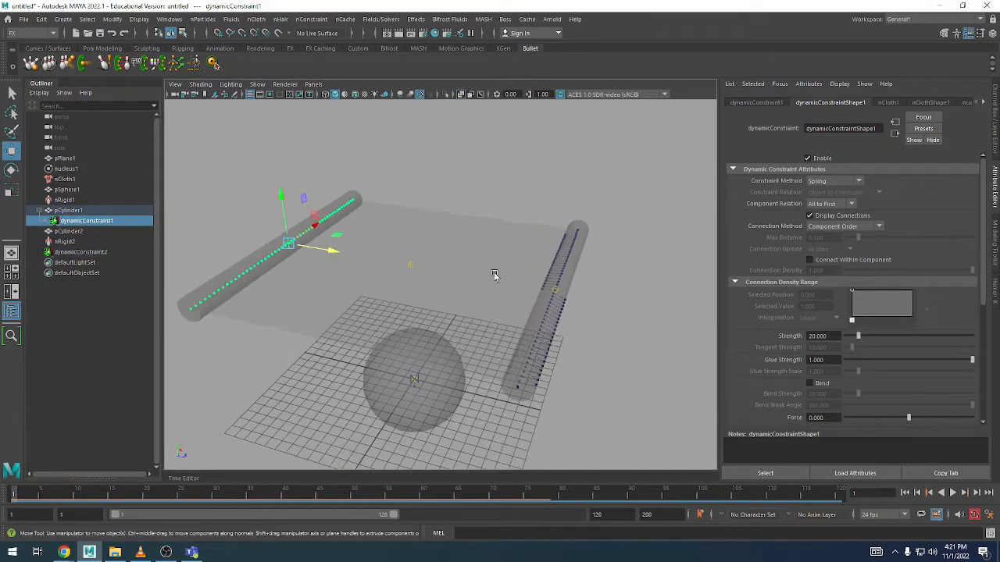
left_click(468, 158)
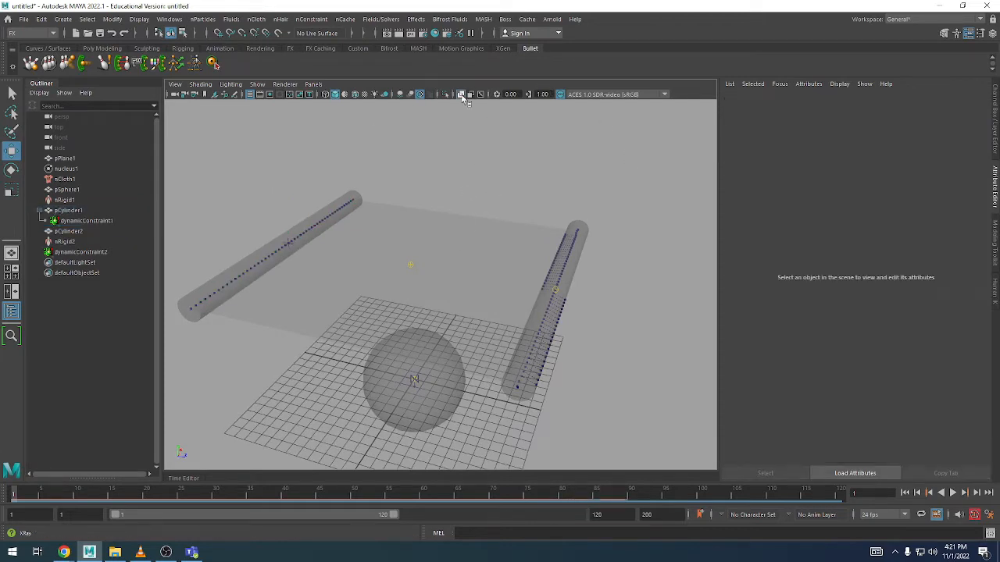
- Turn off X-ray shading, play the simulation with both edges constrained through frame 108, and return to the first frame
left_click(461, 94)
key("alt+v")
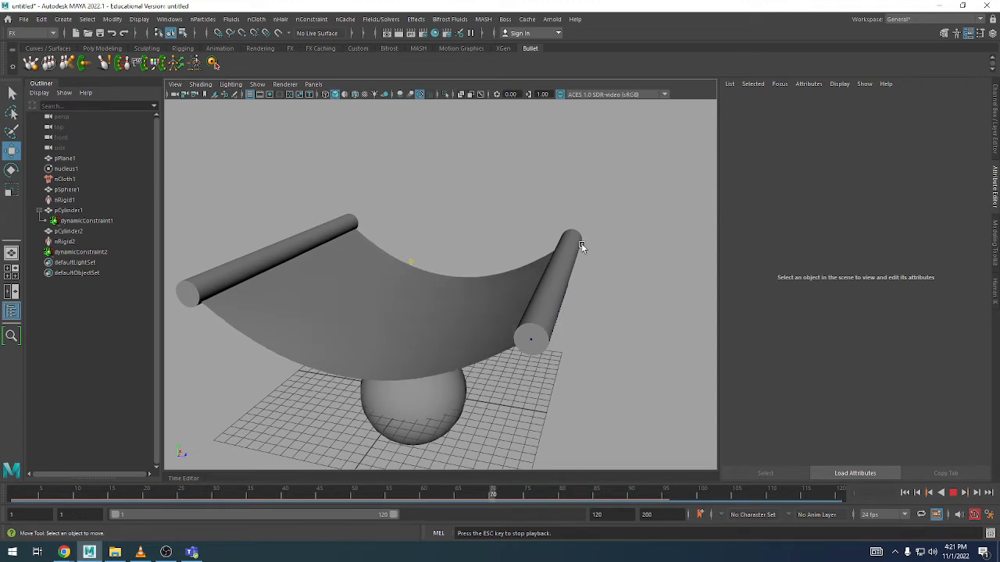
key("Escape")
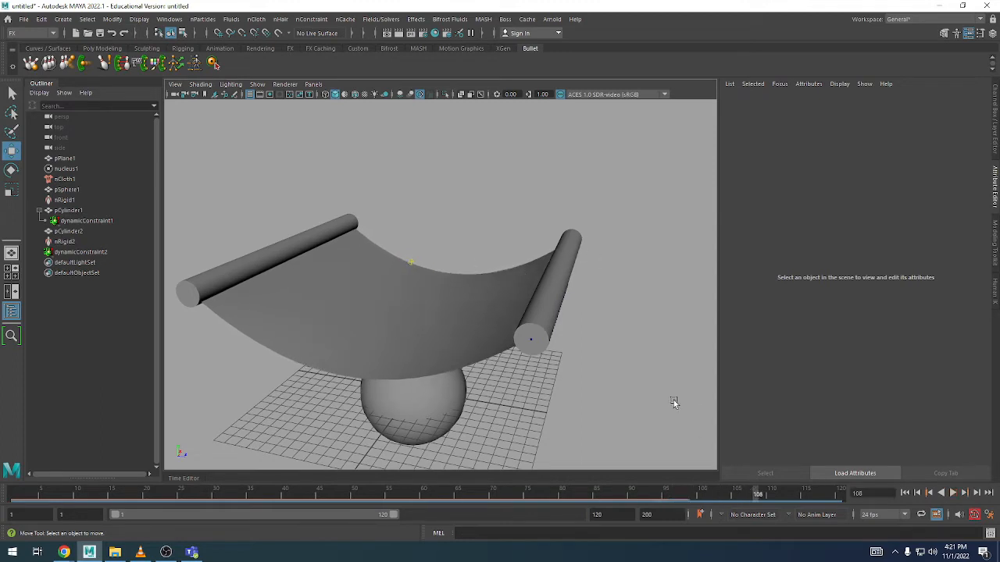
right_click_drag(674, 402, 522, 357, "alt")
left_click_drag(521, 357, 551, 344, "alt")
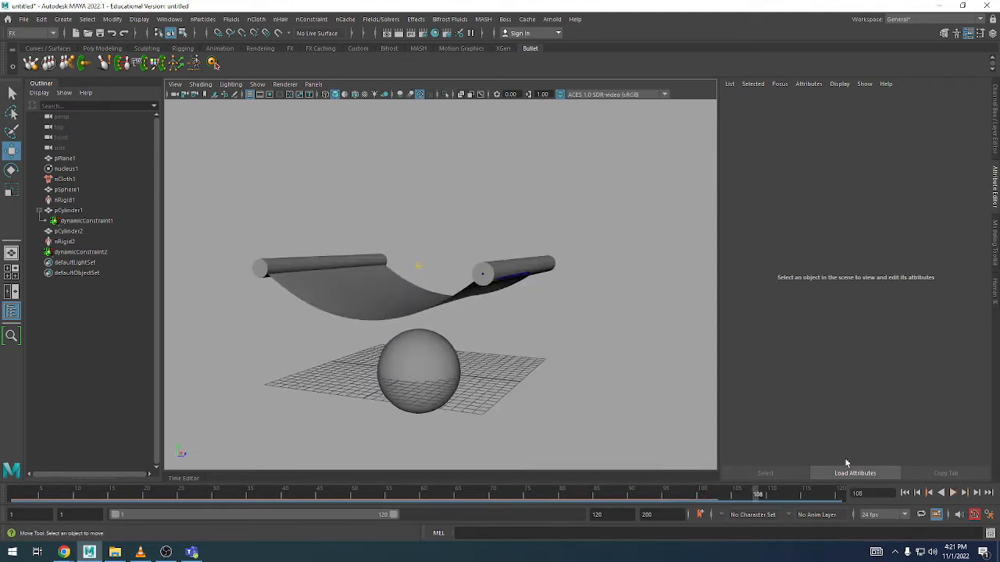
left_click(904, 493)
- Examine the cloth between the two cylinders from several angles and review its nCloth collision attributes
left_click_drag(641, 336, 522, 279, "alt")
left_click(516, 275)
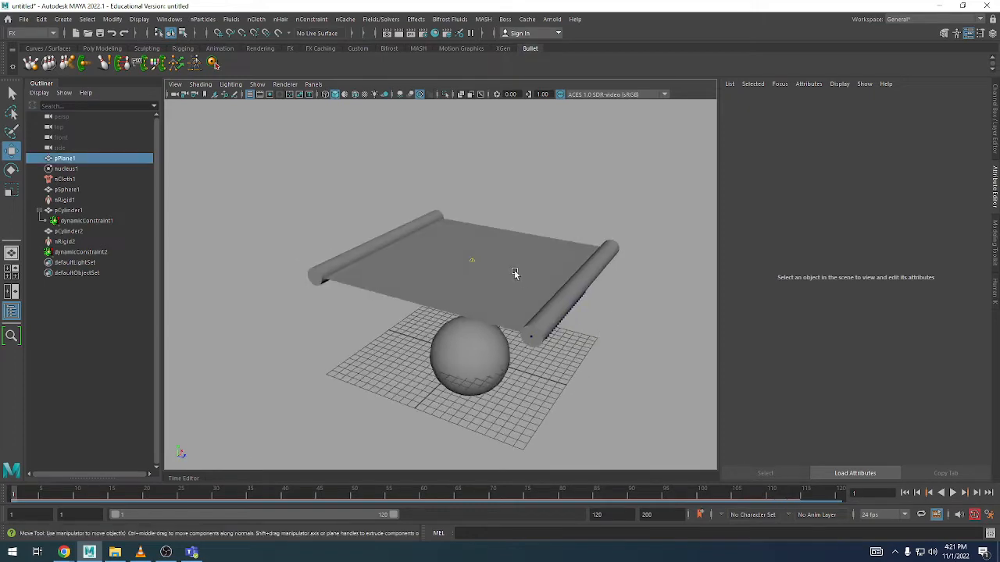
left_click(546, 183)
left_click_drag(546, 183, 534, 279, "alt")
left_click(527, 277)
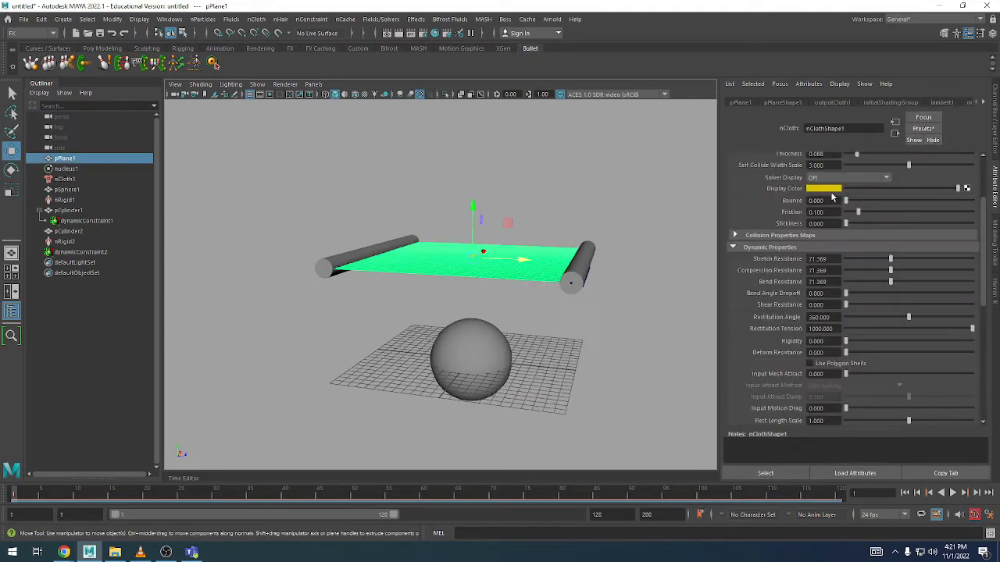
scroll(797, 256, "up", 3)
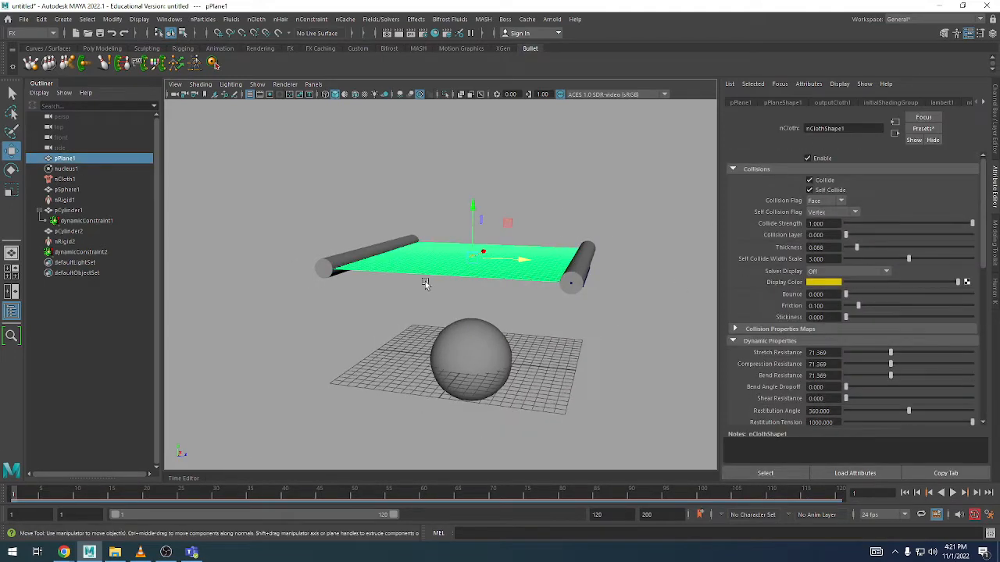
left_click_drag(362, 263, 562, 237, "alt")
left_click(599, 232)
right_click_drag(562, 237, 540, 238, "alt")
middle_click_drag(541, 238, 529, 250, "alt")
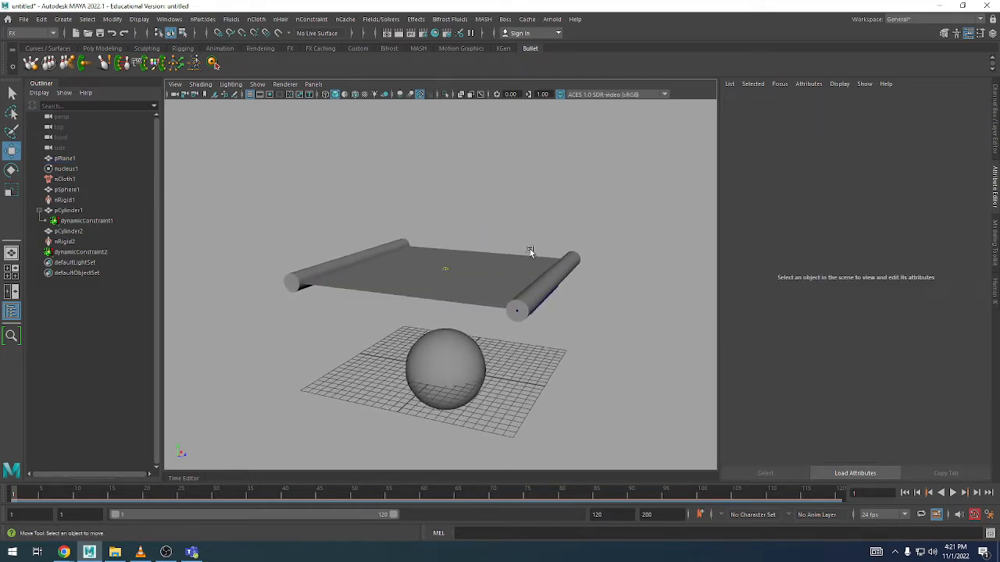
- Replay the simulation through frame 120 while examining the hanging cloth from different angles, and select the cloth plane
key("alt+v")
right_click_drag(513, 272, 568, 227, "alt")
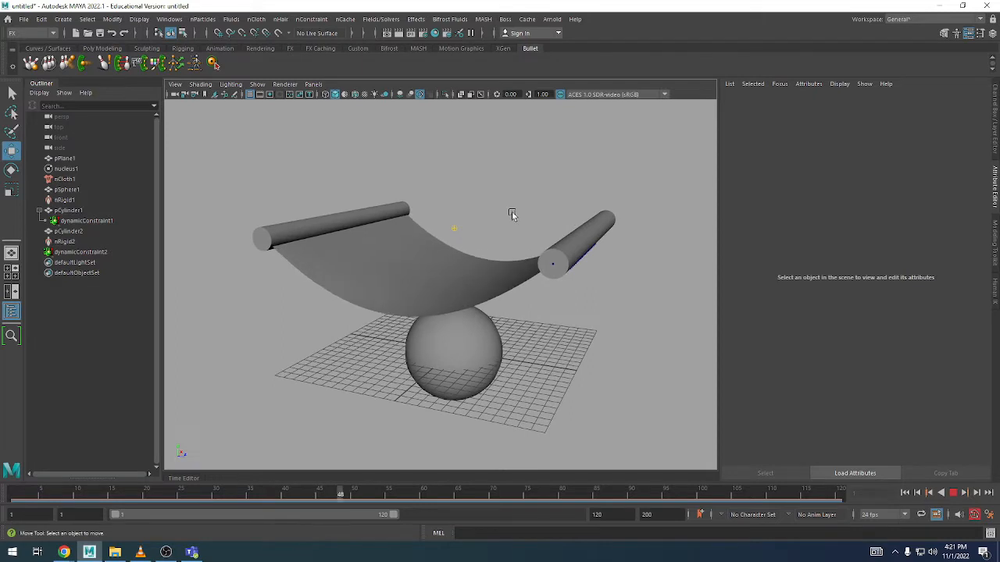
left_click_drag(386, 305, 460, 280, "alt")
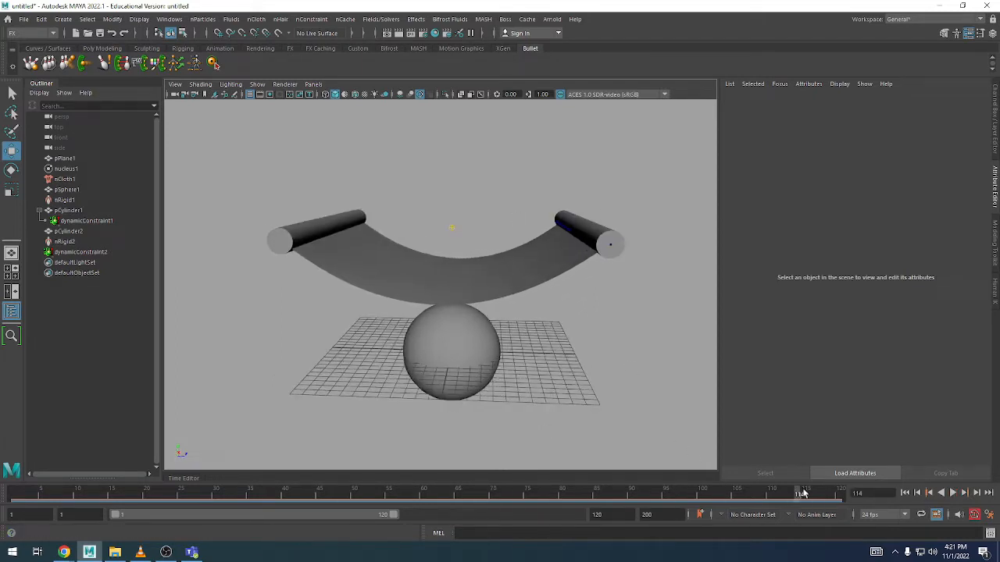
mouse_move(553, 318)
left_mouse_down("alt")
mouse_move(625, 321)
mouse_move(524, 332)
mouse_move(508, 305)
mouse_move(551, 305)
left_mouse_up("alt")
left_click(491, 305)
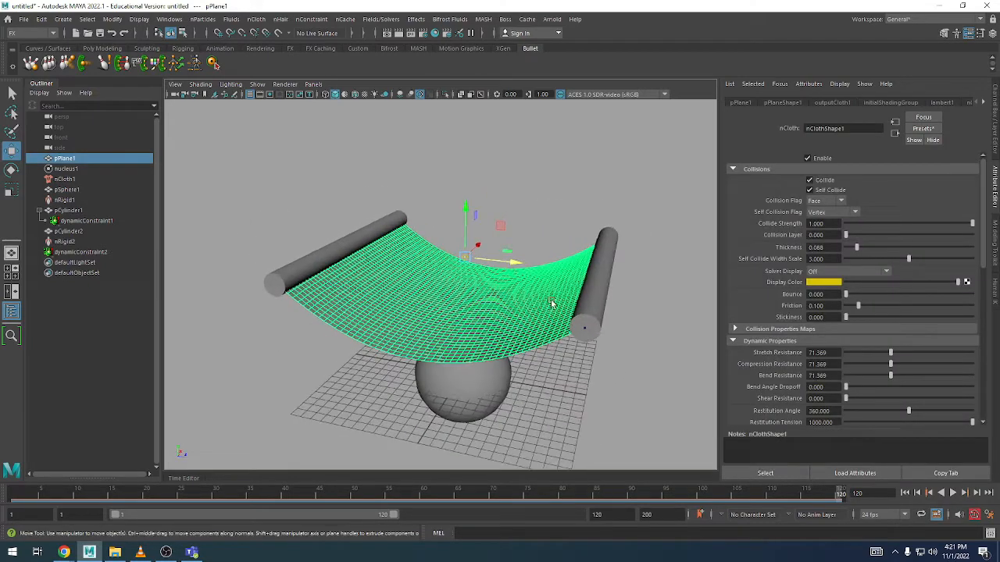
- Try to set the hanging shape at frame 120 as the selected cloth plane's initial state and return to the first frame
left_click(382, 21)
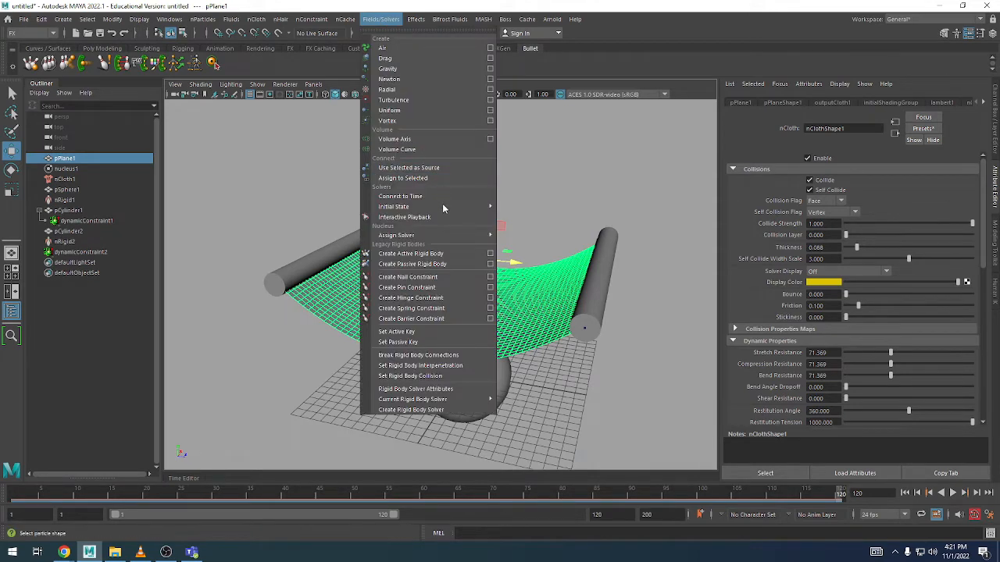
mouse_move(445, 212)
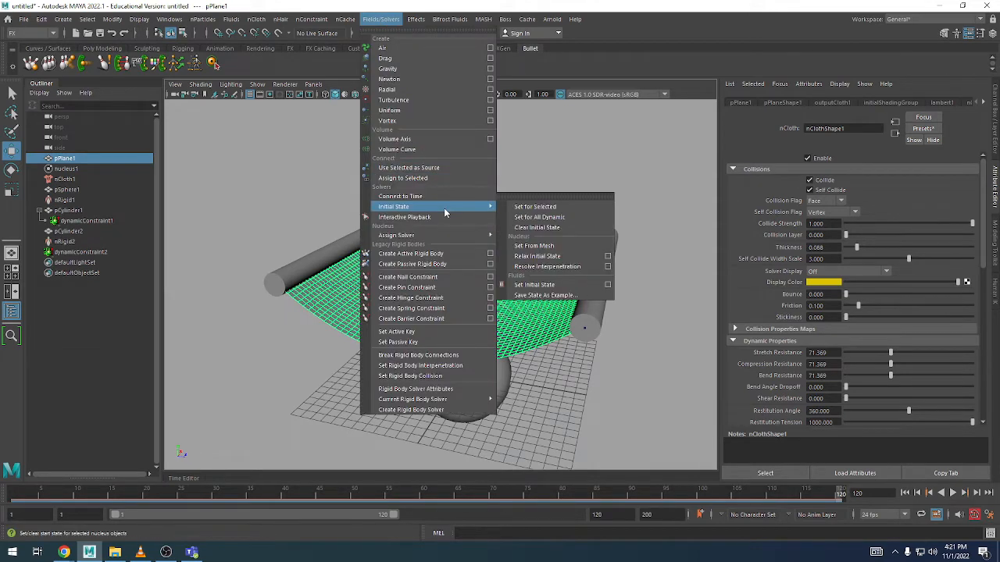
left_click(537, 209)
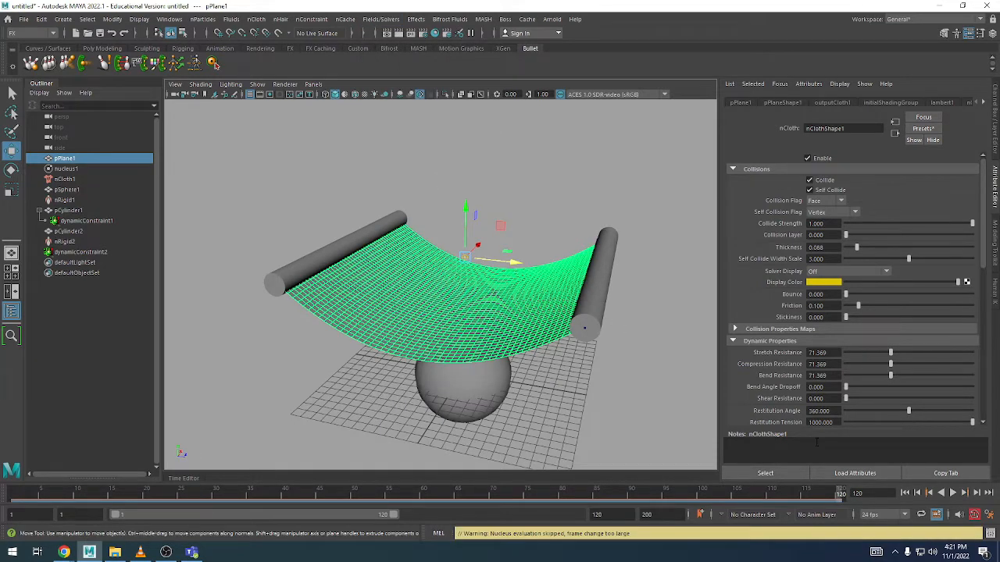
left_click(904, 493)
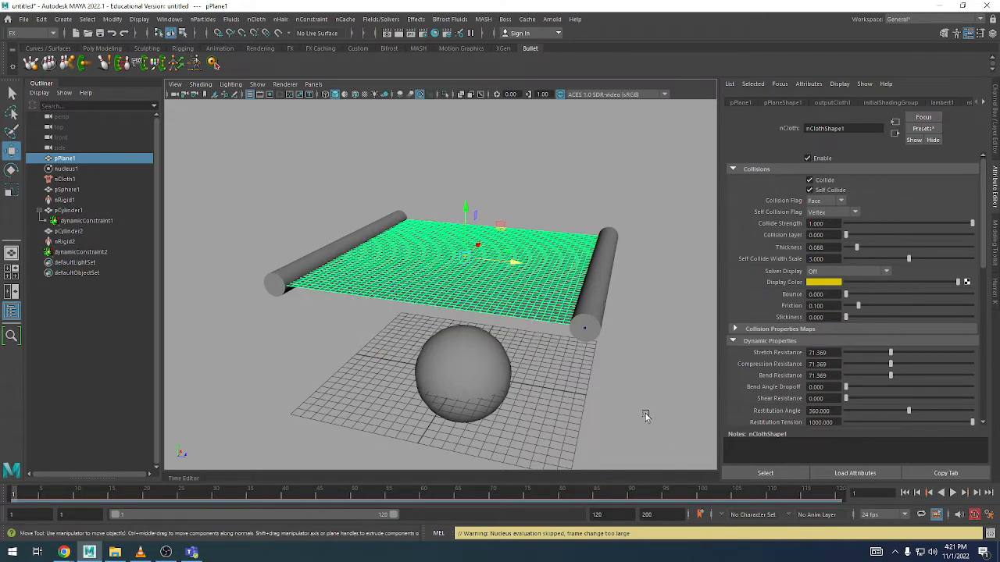
- Play the simulation to frame 97, try again to set the initial state for pPlane1, and rewind to frame 1
left_click(953, 493)
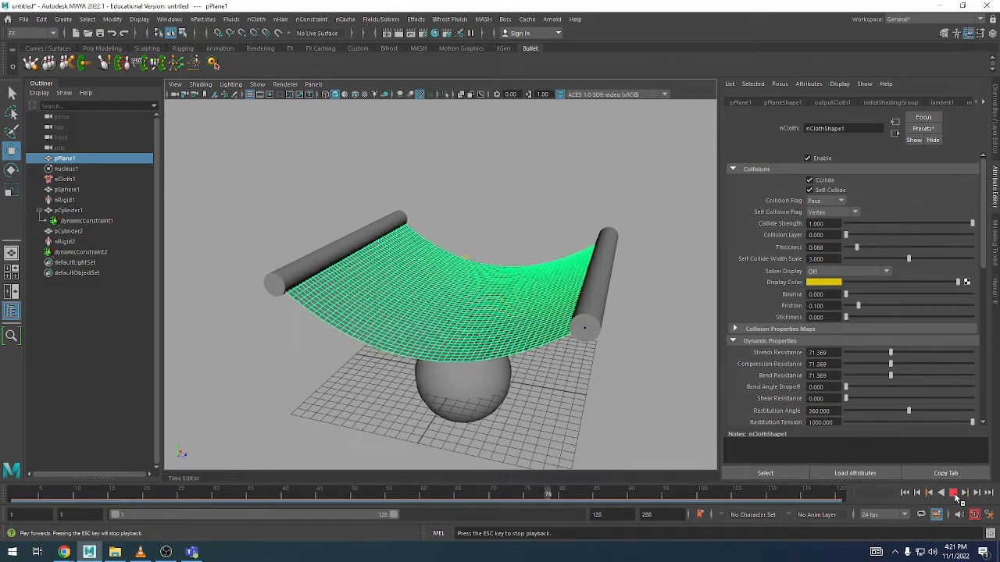
left_click(954, 493)
left_click(381, 19)
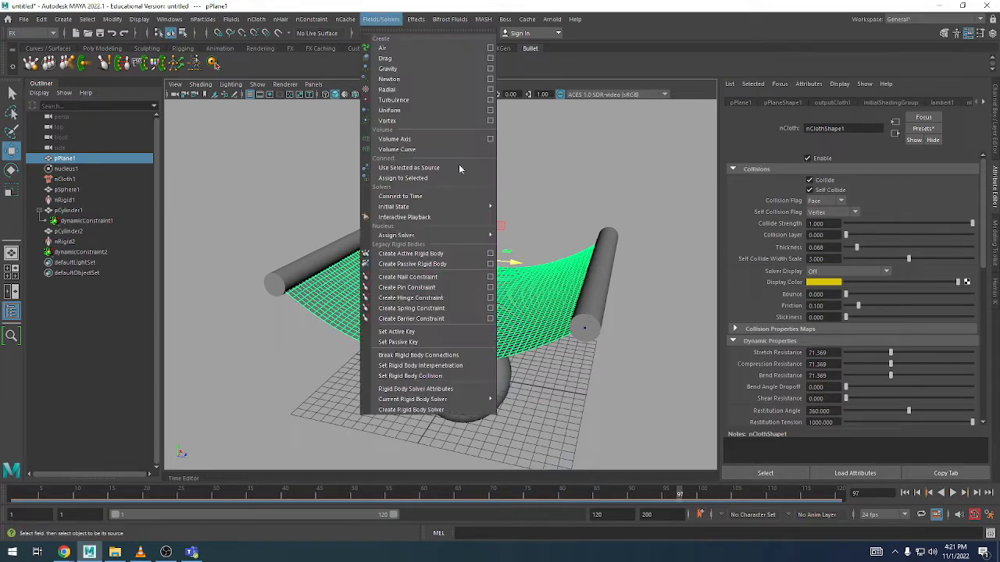
left_click(535, 207)
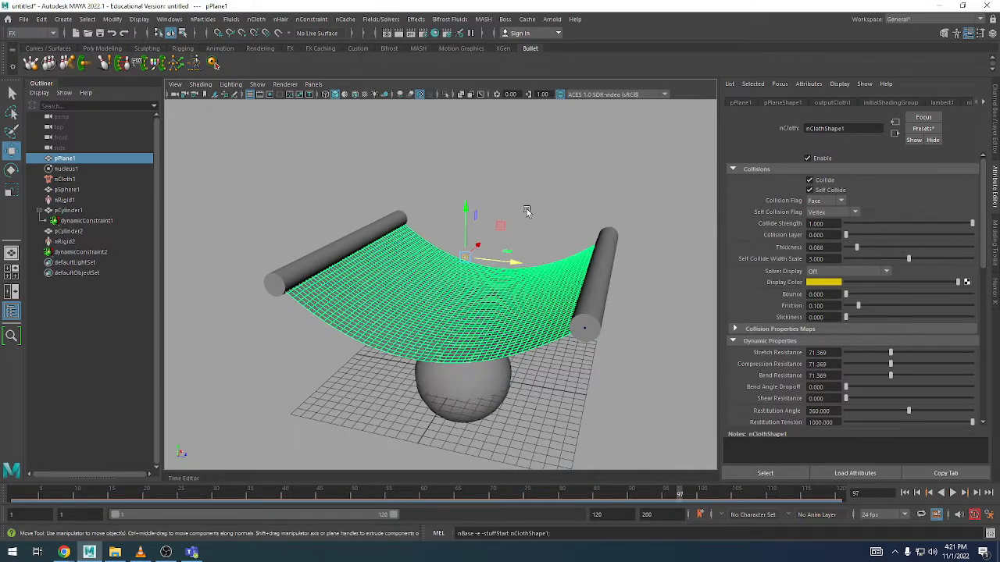
left_click(905, 493)
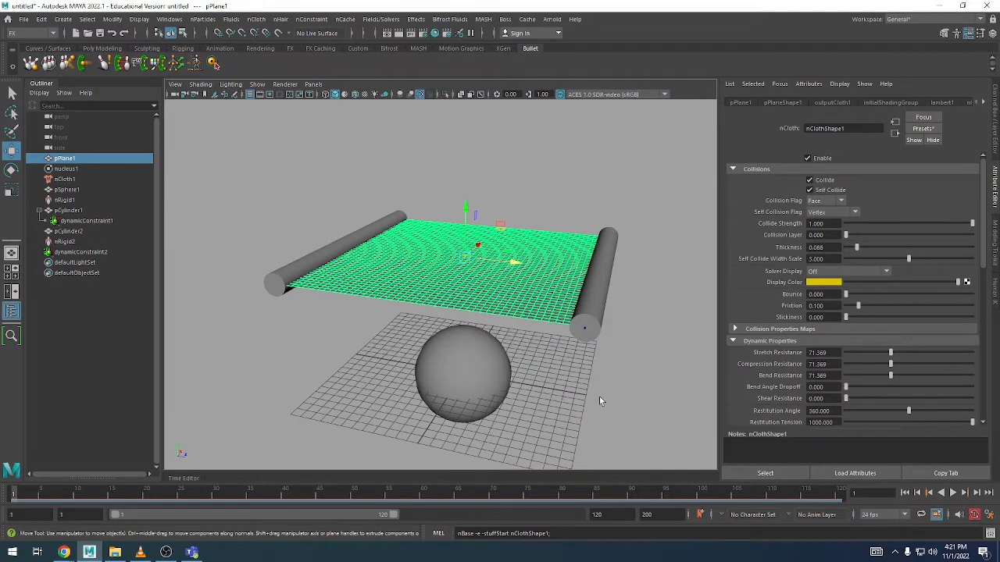
- Play to frame 67, select nCloth1 together with pPlane1, set the initial state for the selection, and return to the first frame
key("alt+v")
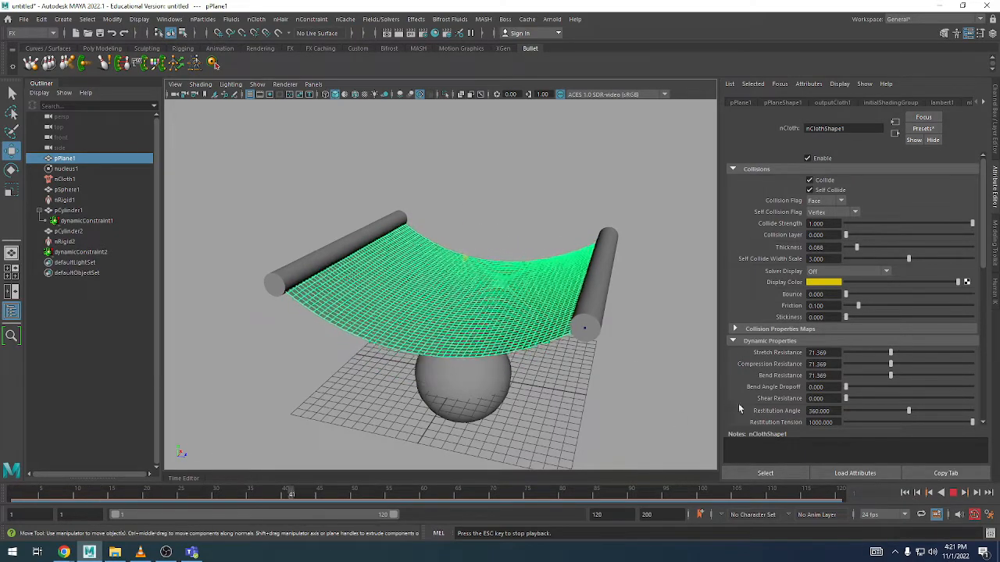
key("Escape")
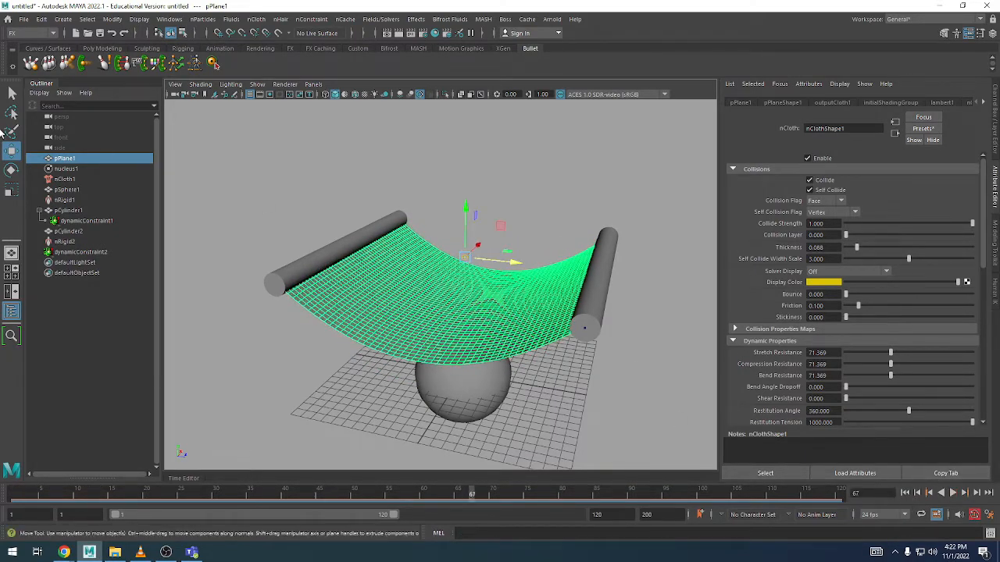
left_click(66, 179, "ctrl")
left_click(381, 21)
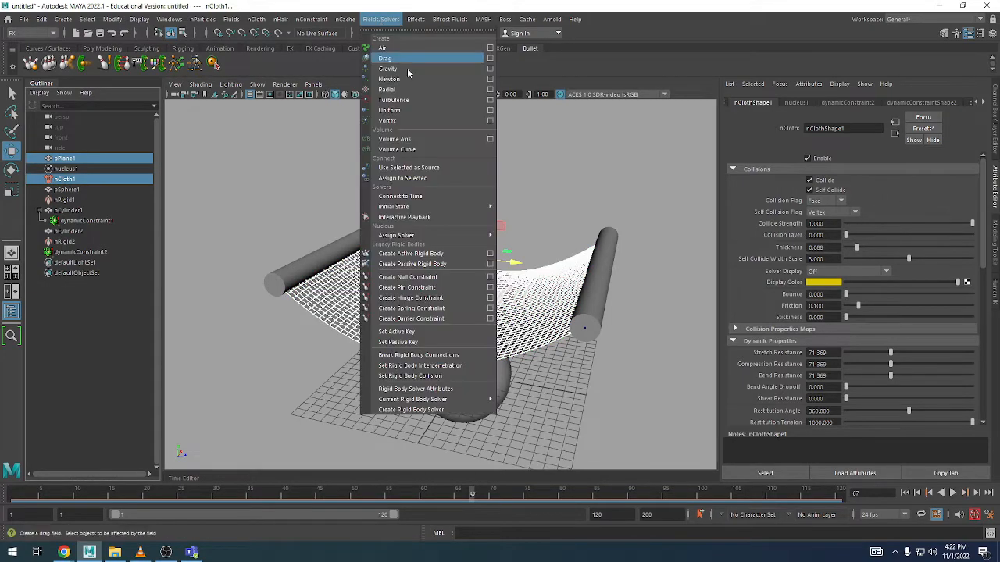
mouse_move(468, 206)
left_click(525, 208)
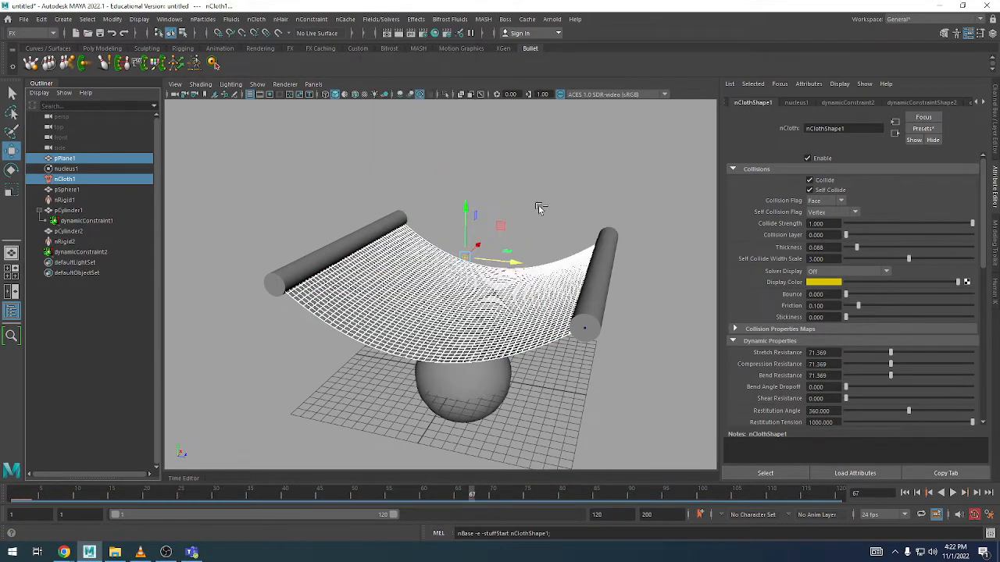
left_click_drag(642, 380, 621, 373, "alt")
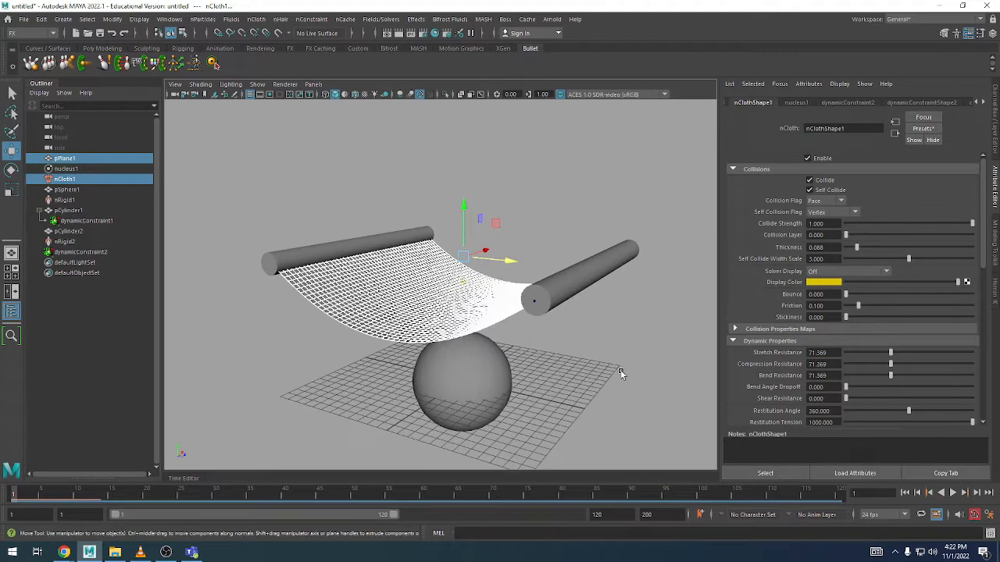
key("alt+v")
key("alt+v")
left_click(902, 493)
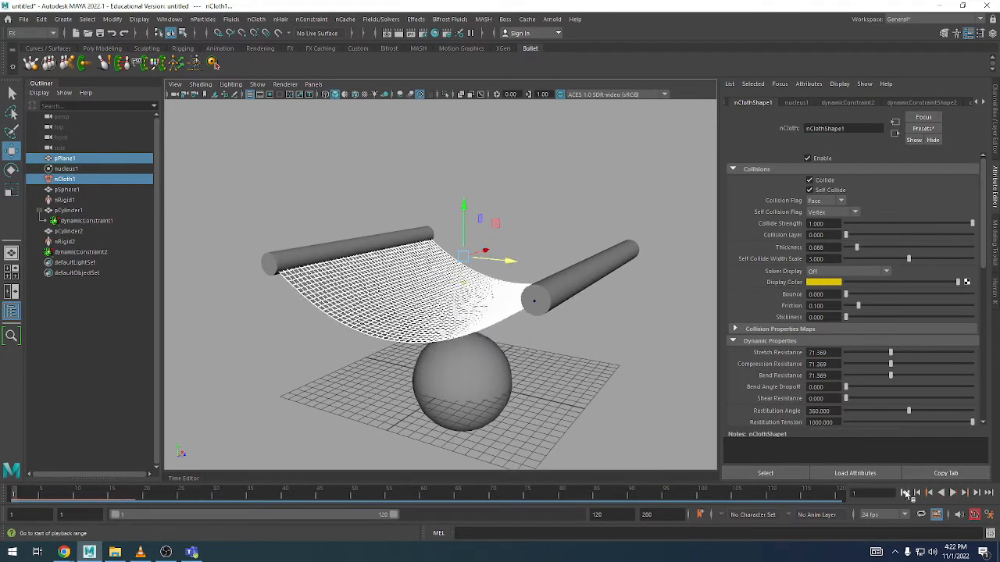
- Examine the sagging cloth at the first frame from several angles, checking pPlane1 and nCloth1, and clear the selection
left_click(69, 160)
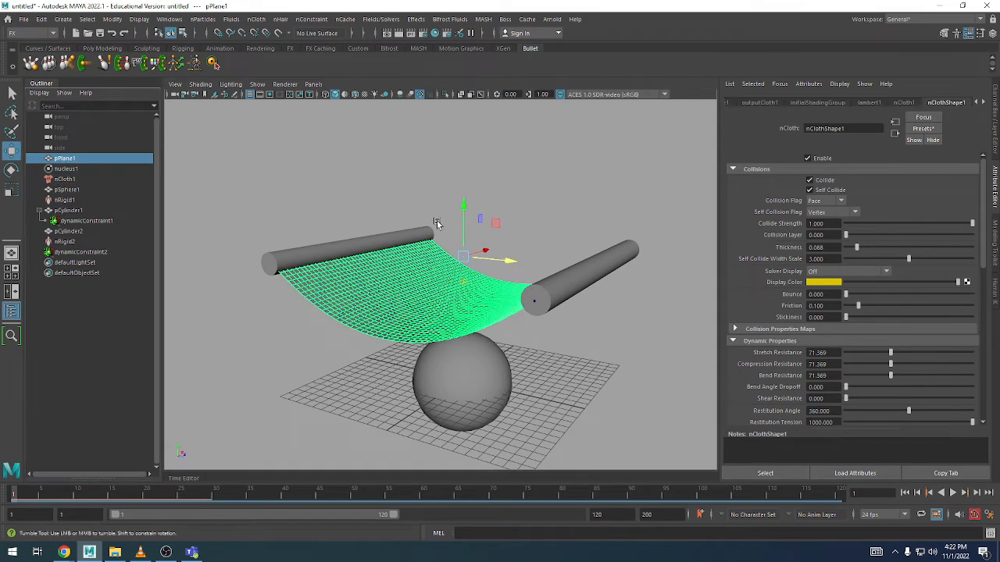
left_click_drag(435, 223, 446, 229, "alt")
left_click(76, 180, "ctrl")
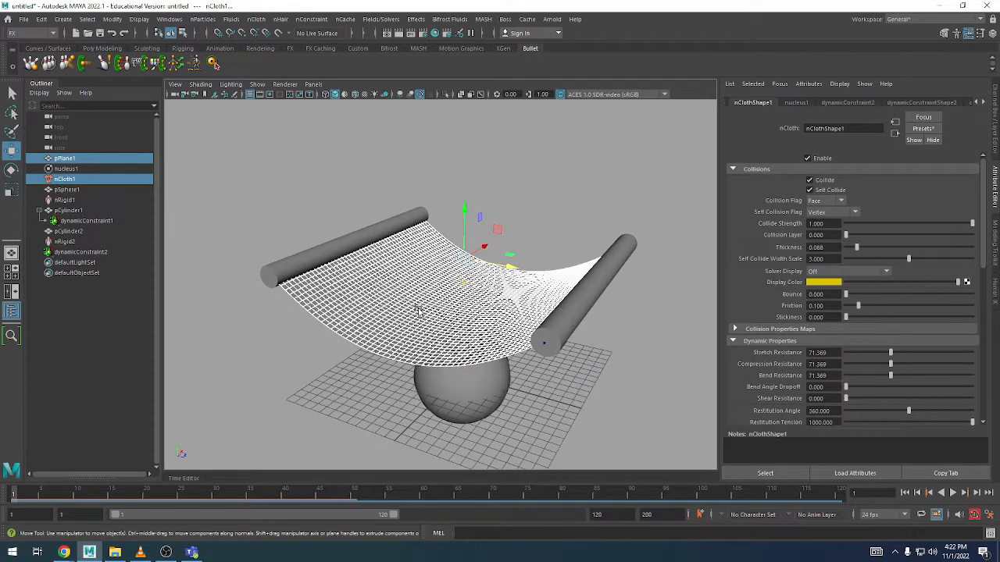
left_click(584, 203)
left_click_drag(583, 203, 539, 248, "alt")
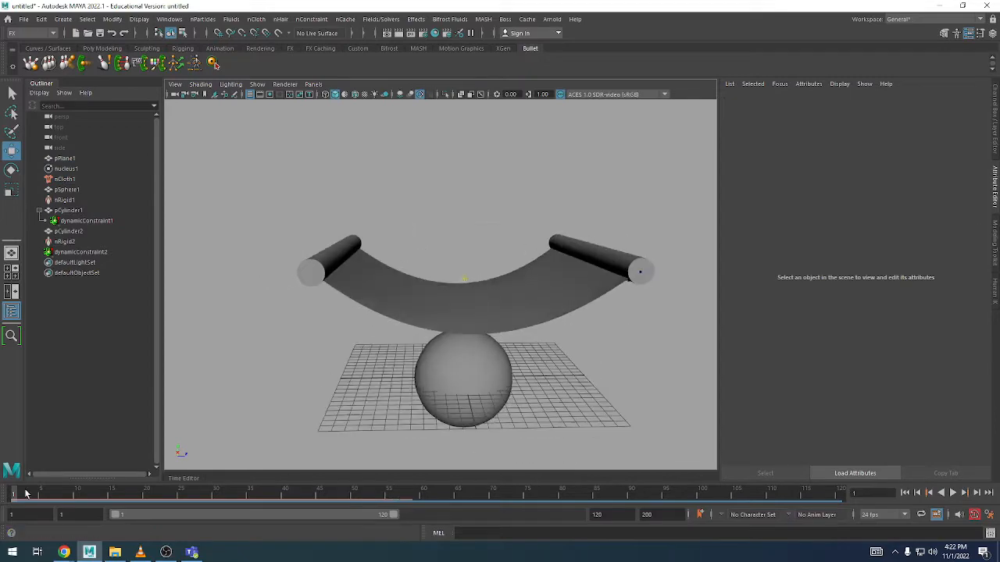
left_click_drag(536, 309, 515, 262, "alt")
- Replay the simulation twice from its new initial state while viewing the cloth from different sides, returning to the first frame
key("alt+v")
left_click_drag(492, 370, 319, 305, "alt")
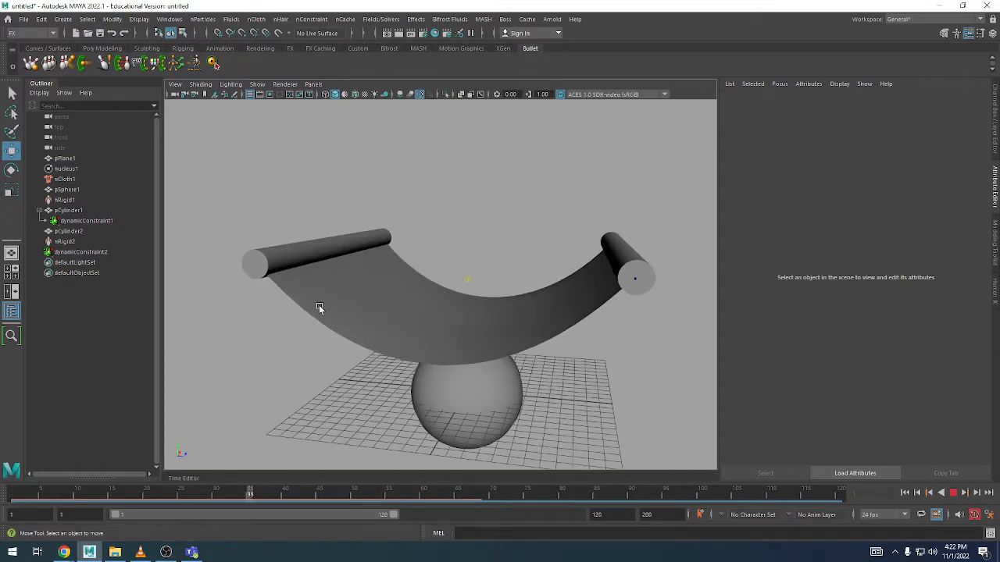
left_click(907, 495)
scroll(429, 283, "down", 4)
key("alt+v")
left_click_drag(429, 284, 593, 332, "alt")
left_click_drag(448, 295, 537, 318, "alt")
left_click(905, 495)
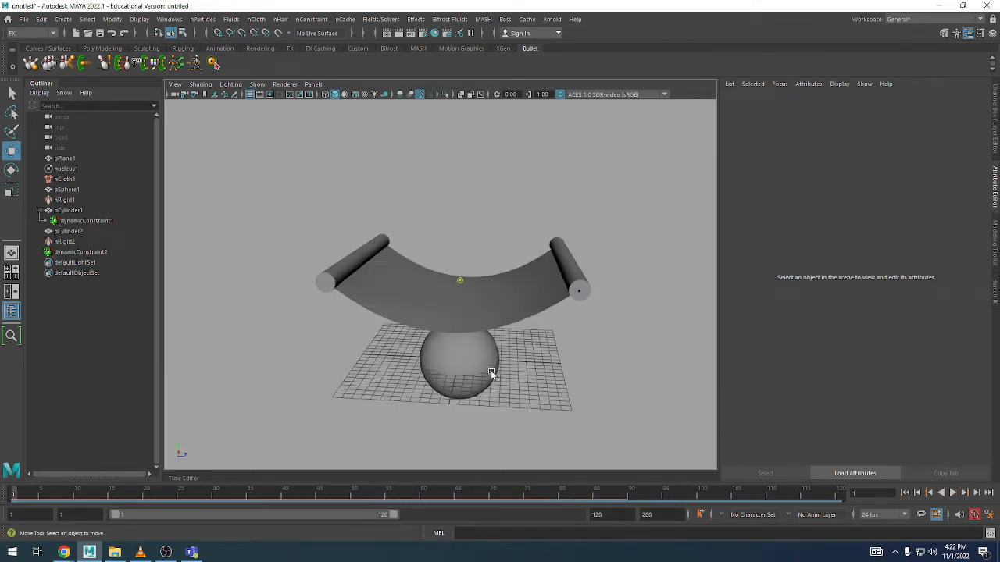
- Keyframe pSphere1 below the cloth at frame 1 and raised high above the cloth at frame 50, and return to the first frame
left_click(492, 375)
left_click_drag(567, 367, 490, 422, "alt")
left_click_drag(489, 283, 504, 268, "alt")
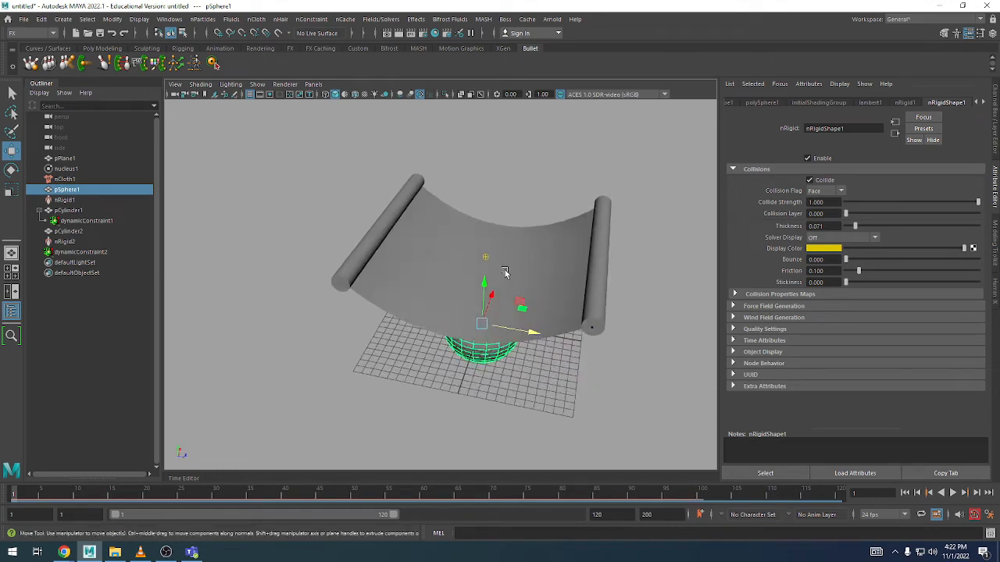
left_click_drag(538, 228, 529, 262, "alt")
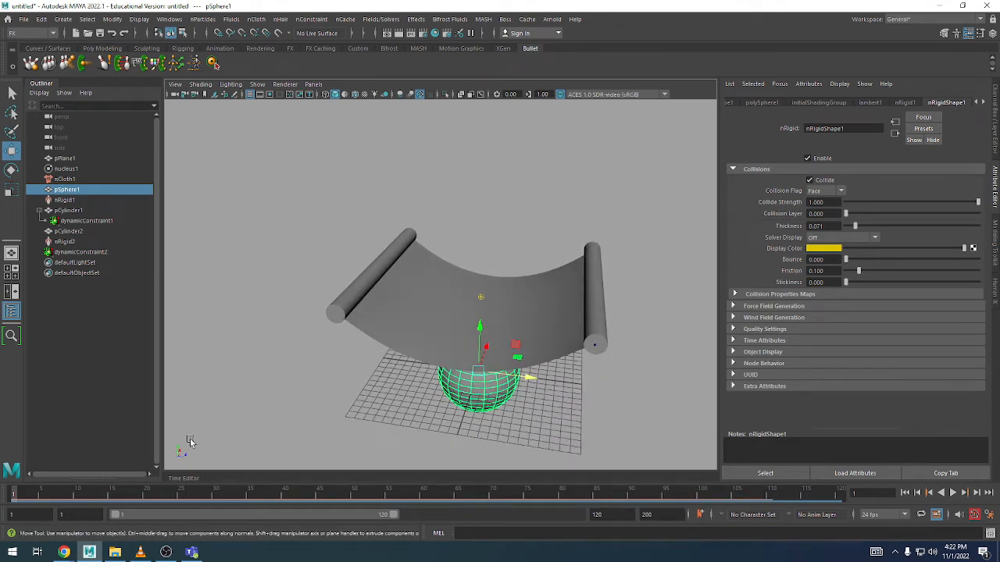
left_click_drag(283, 402, 296, 384, "alt")
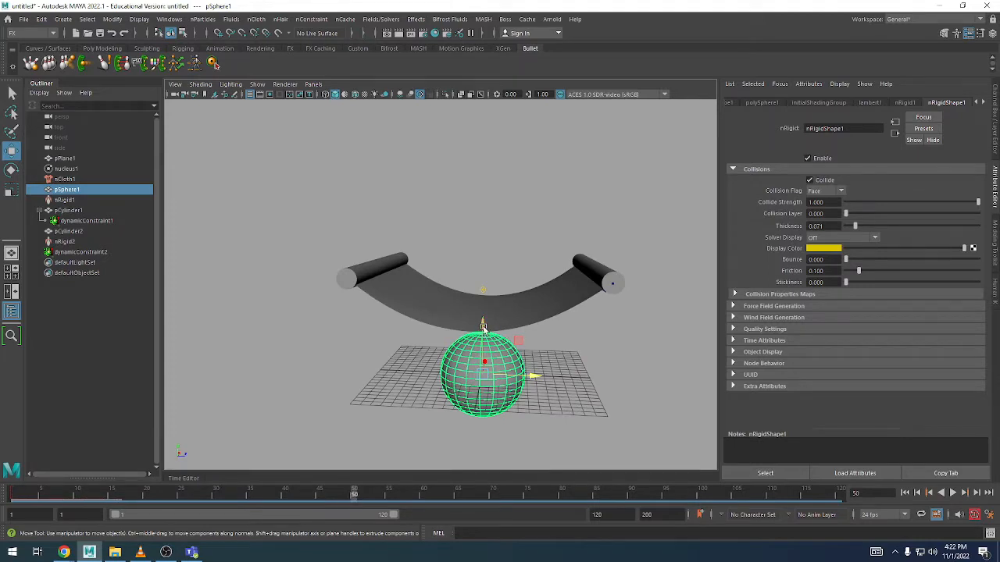
left_click_drag(483, 327, 486, 103)
left_click_drag(598, 214, 579, 239, "alt")
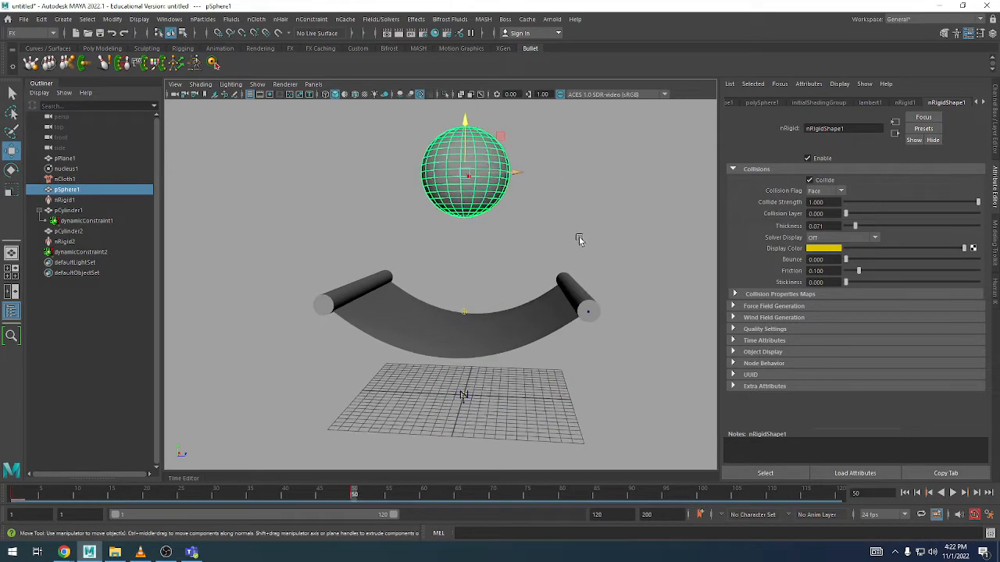
left_click(905, 493)
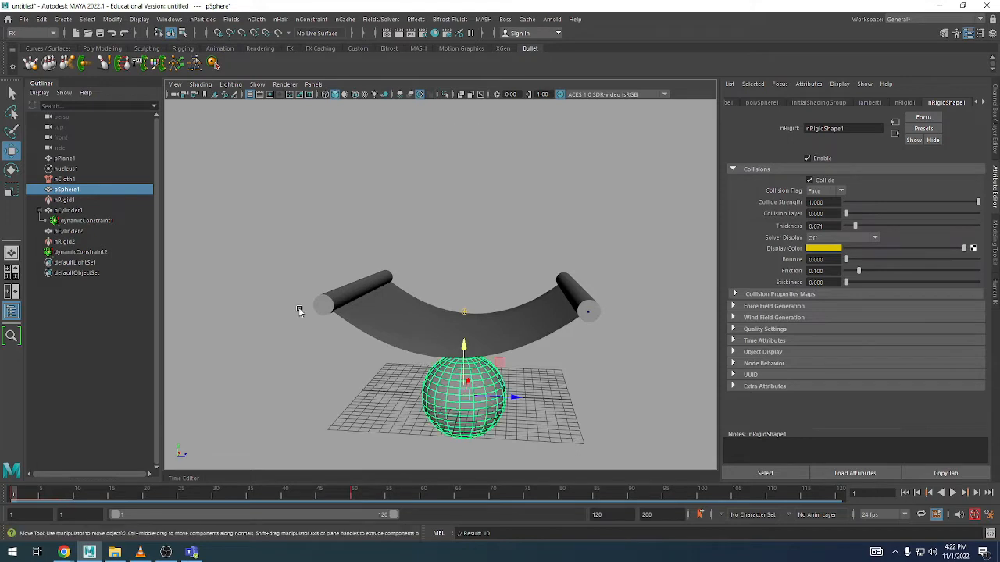
- Advance the simulation to frame 29 and examine how the rising sphere pushes into the cloth from both sides
left_click_drag(484, 326, 460, 332, "alt")
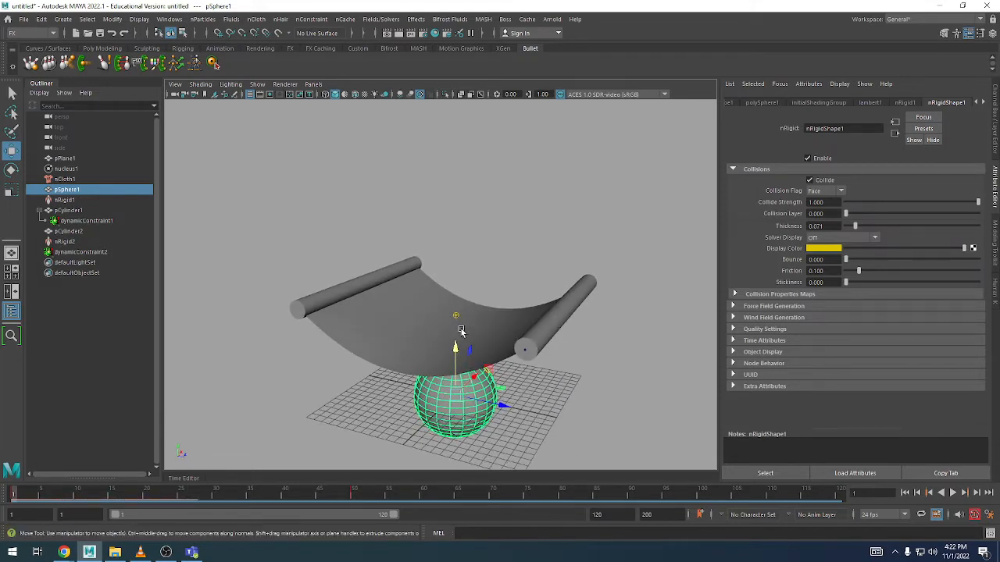
left_click_drag(64, 500, 208, 495)
left_click_drag(352, 378, 412, 368, "alt")
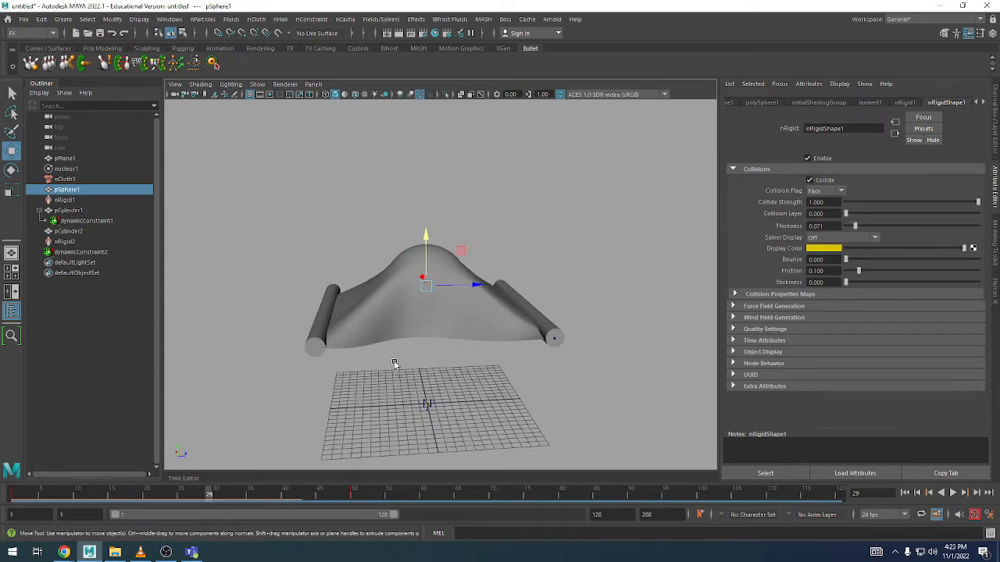
left_click_drag(552, 345, 462, 361, "alt")
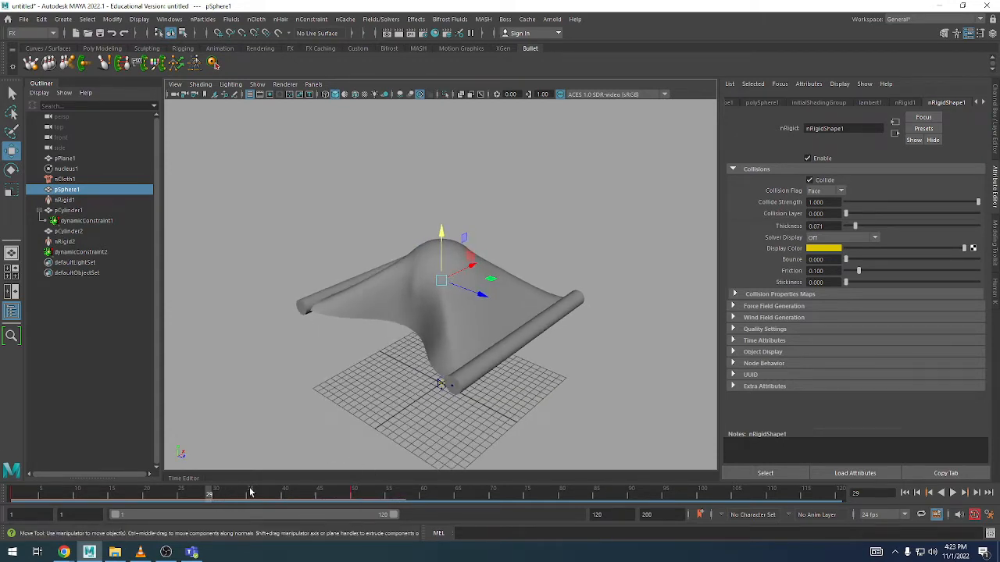
- Advance the simulation to frame 53, select the cloth plane and inspect its deformation around the sphere up close
left_click_drag(252, 492, 374, 493)
left_click(480, 342)
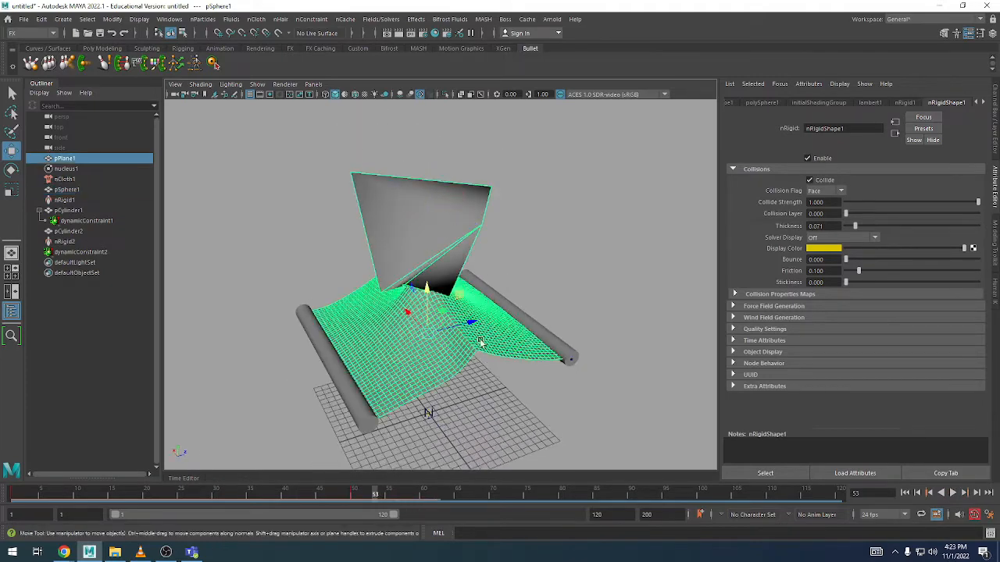
left_click_drag(480, 342, 517, 343, "alt")
scroll(531, 293, "up", 4)
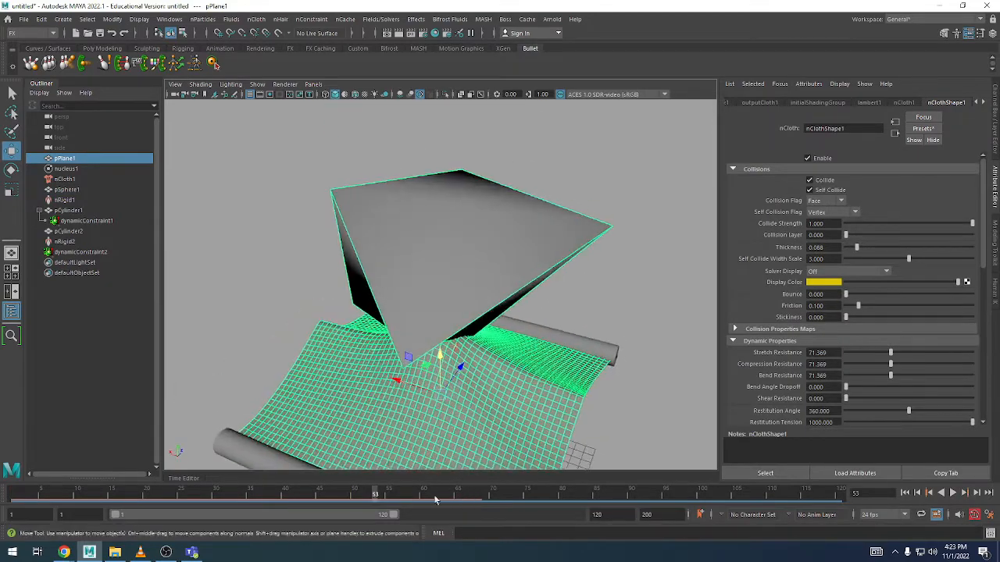
- Step back through the timeline to frames 39 and 23, examining the cloth's mesh stretched over the sphere
left_click_drag(375, 496, 335, 489)
left_click_drag(540, 323, 368, 416, "alt")
left_click_drag(334, 496, 482, 323)
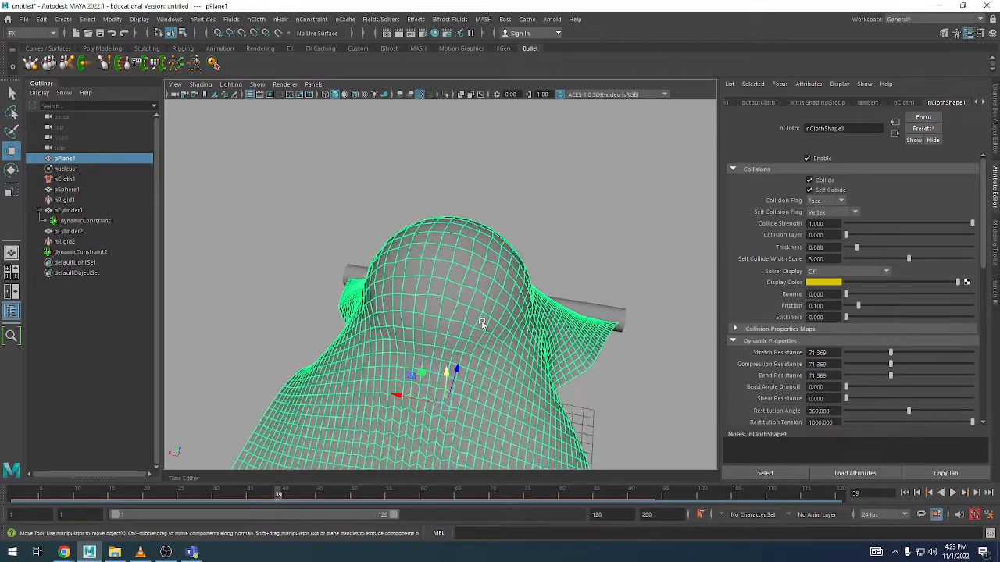
left_click_drag(247, 501, 167, 493)
left_click_drag(399, 186, 471, 269, "alt")
- Switch pPlane1 to edge selection, select several edges over the sphere's bulge, and examine their spacing up close
right_click(465, 232)
right_click_drag(441, 239, 430, 234)
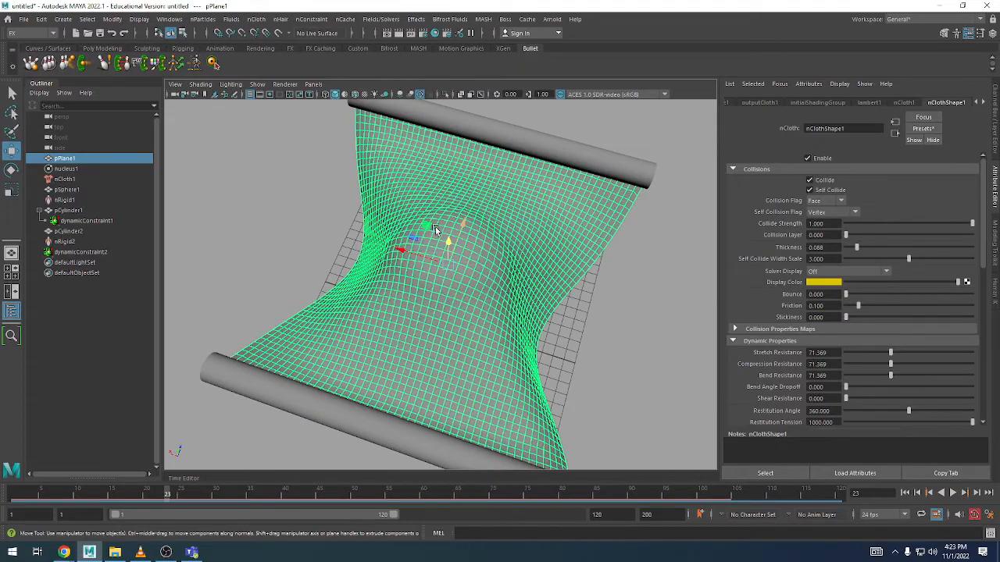
scroll(564, 286, "up", 5)
left_click_drag(493, 239, 429, 233, "alt")
right_click_drag(429, 233, 437, 326)
left_click(427, 310)
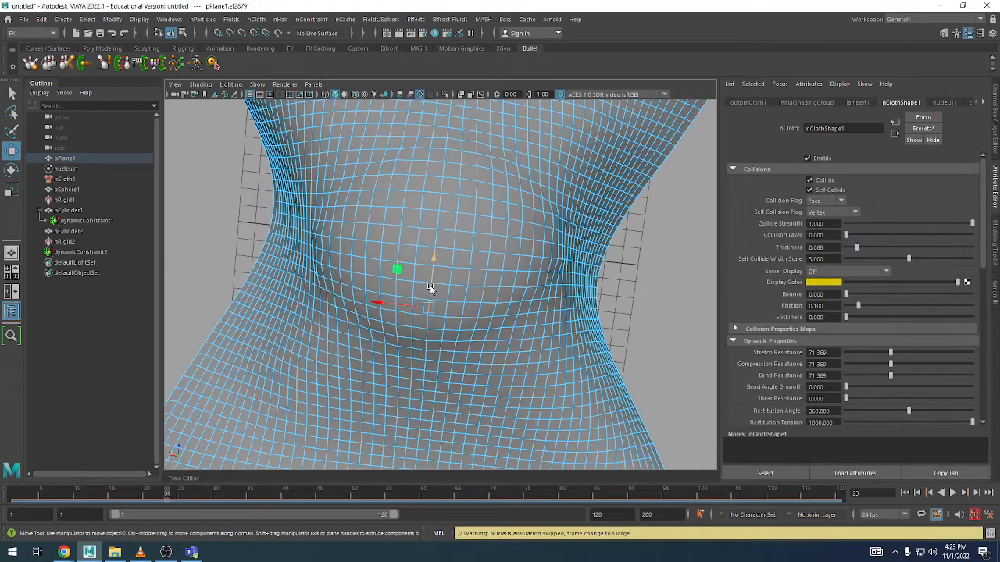
key("q")
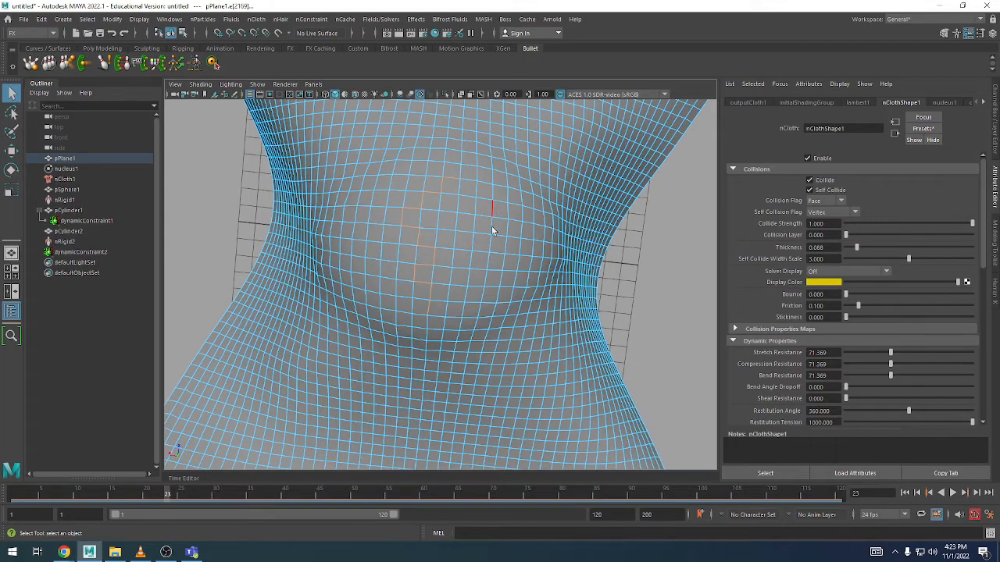
left_click_drag(492, 231, 525, 205, "alt")
right_click_drag(525, 204, 549, 217, "alt")
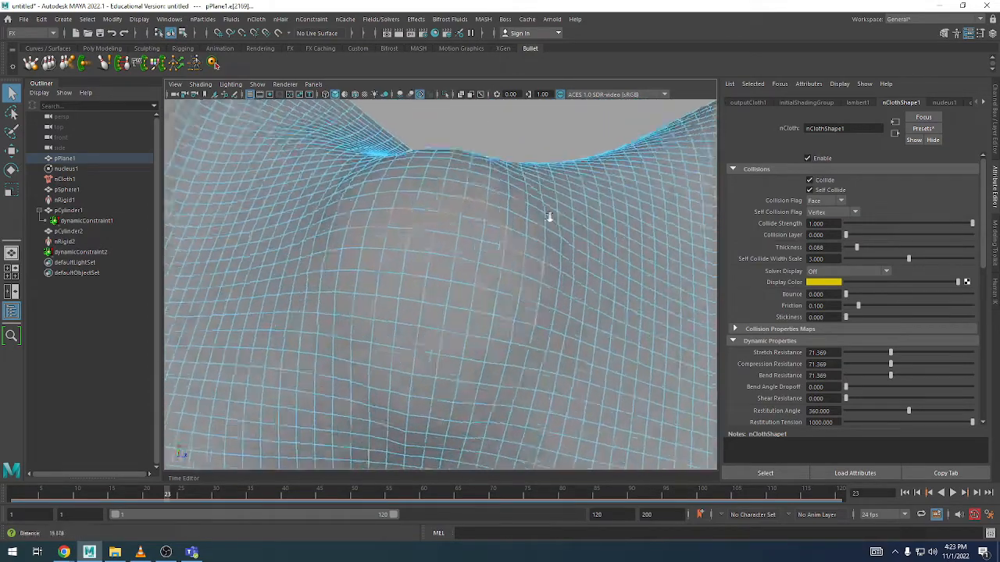
left_click_drag(549, 217, 525, 228, "alt")
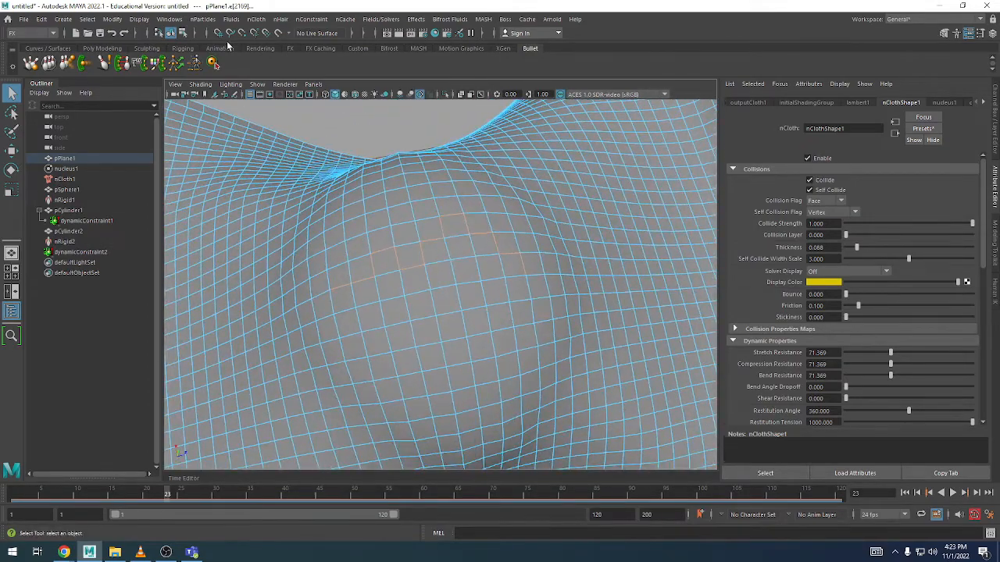
- Create a Tearable Surface nConstraint on the selected edges in the middle of pPlane1
left_click(274, 18)
mouse_move(261, 21)
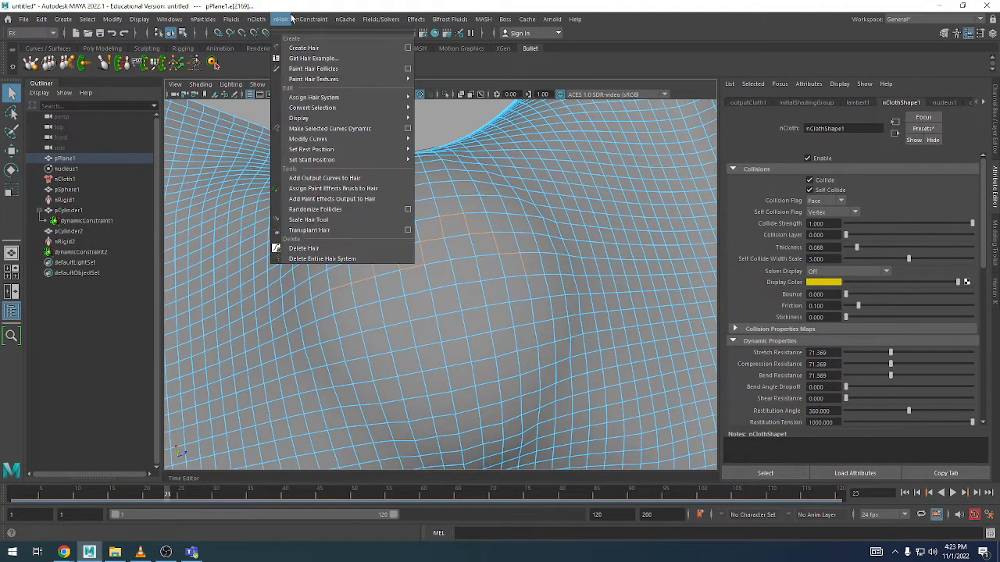
mouse_move(302, 17)
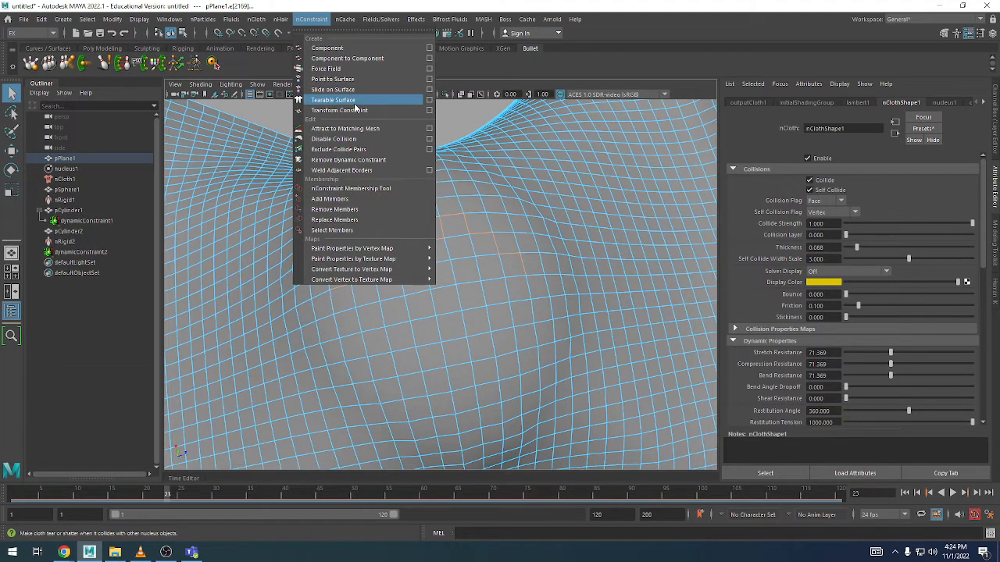
left_click(355, 104)
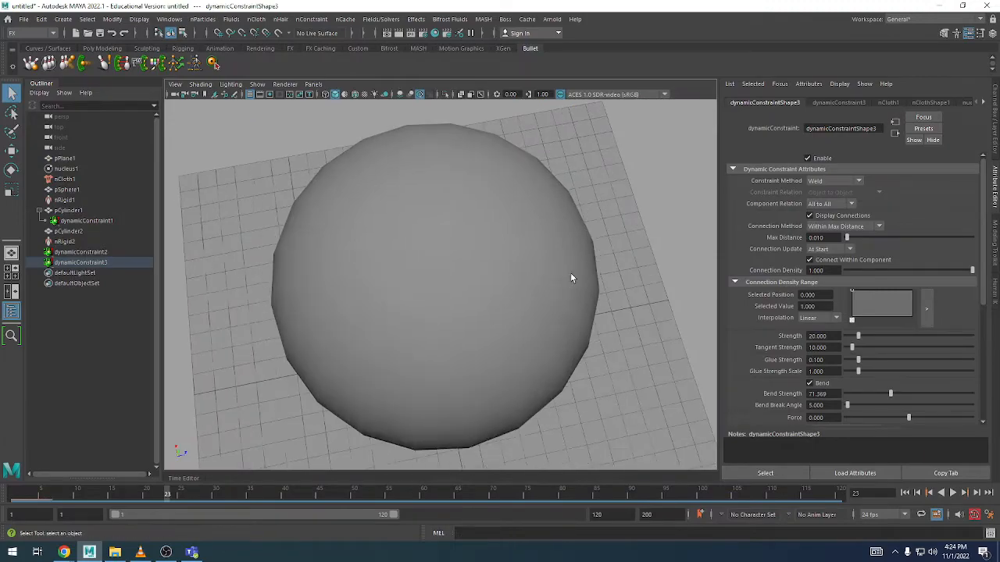
left_click_drag(571, 275, 584, 261, "alt")
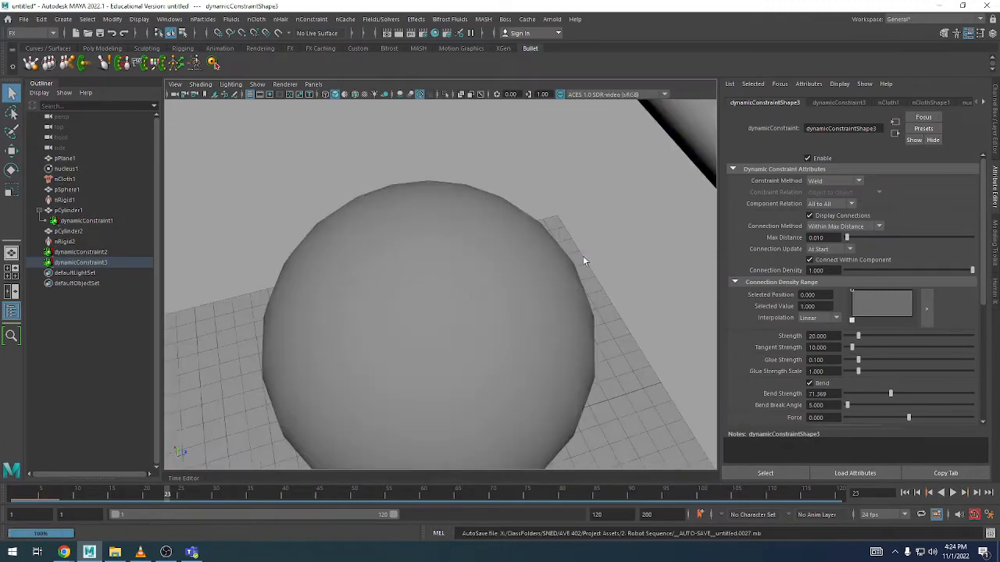
- Play the simulation from frame 1 with the cloth plane selected, then scrub to frame 30 and view the cloth from above
left_click(906, 494)
left_click(425, 301)
key("f")
left_click_drag(466, 324, 517, 234, "alt")
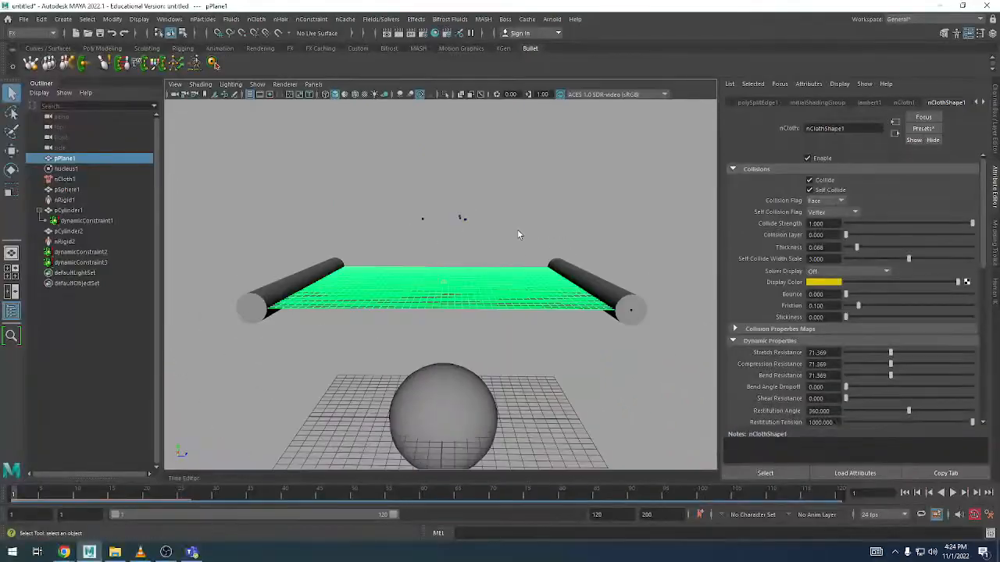
key("alt+v")
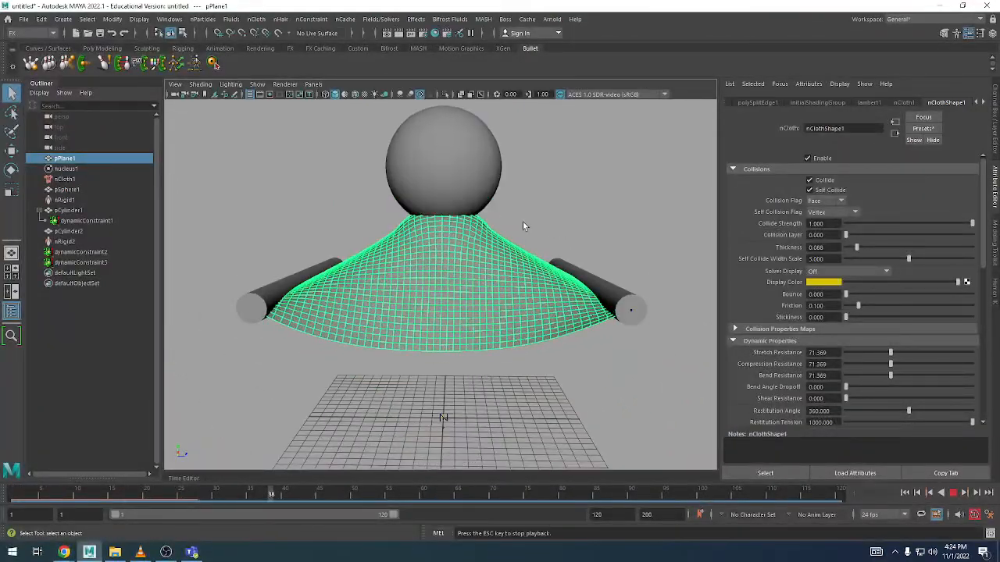
left_click_drag(164, 498, 218, 497)
left_click_drag(366, 305, 373, 363, "alt")
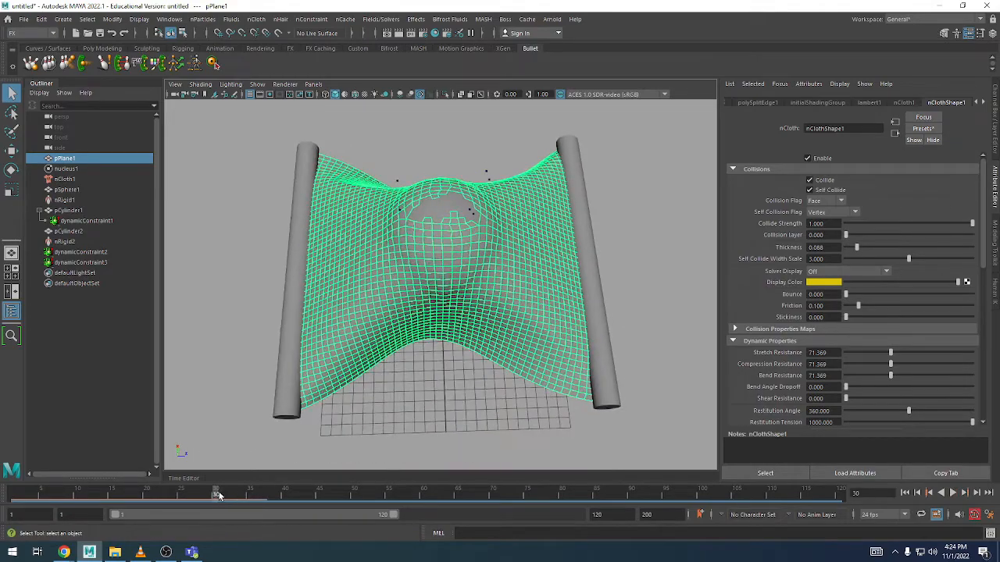
- Replay the simulation and scrub back and forth through the timeline, examining how the cloth opens around the sphere
key("alt+v")
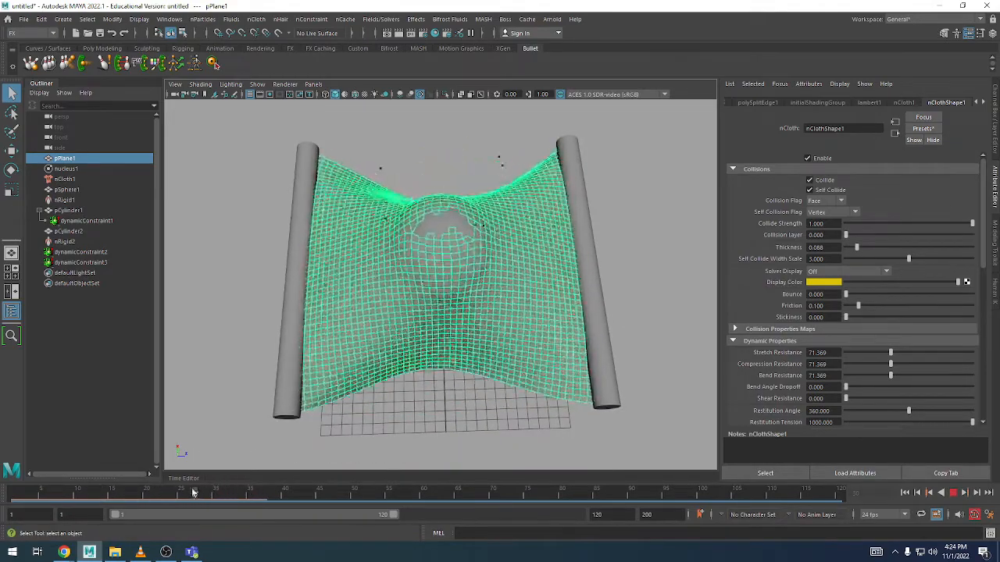
mouse_move(194, 492)
left_mouse_down()
mouse_move(70, 488)
mouse_move(107, 485)
left_mouse_up()
left_click_drag(172, 480, 391, 463)
- Select pSphere1, return to frame 1 and delete the animation on its Scale X, Y and Z channels
left_click(466, 218)
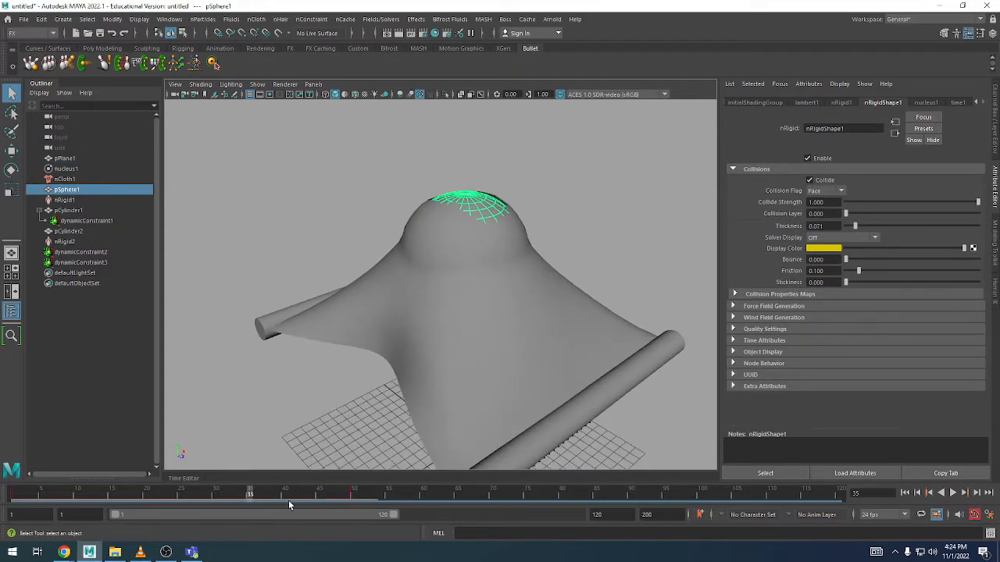
left_click(994, 114)
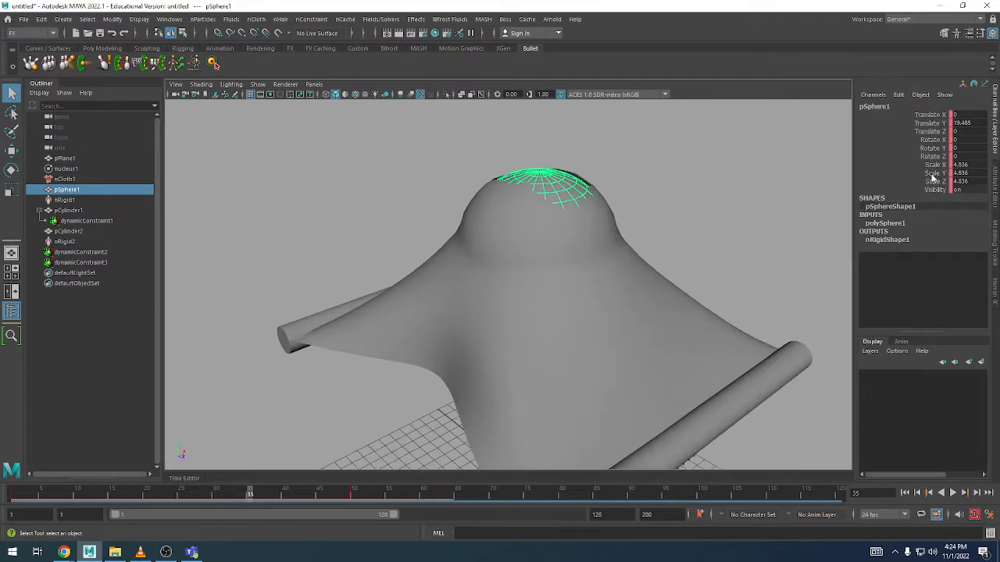
key("shift+alt+v")
left_click(937, 166)
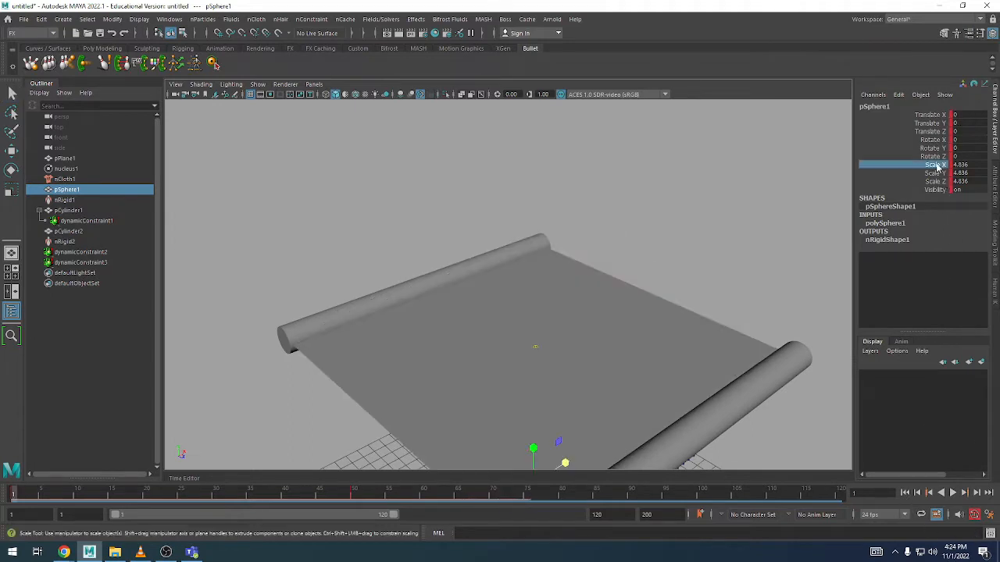
left_click_drag(938, 166, 938, 181)
right_click(938, 182)
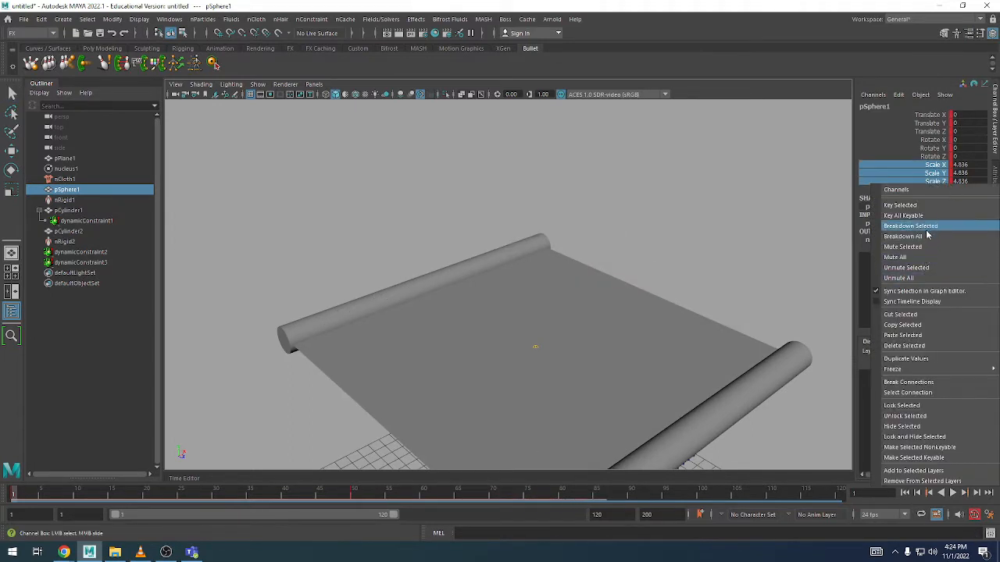
left_click(903, 346)
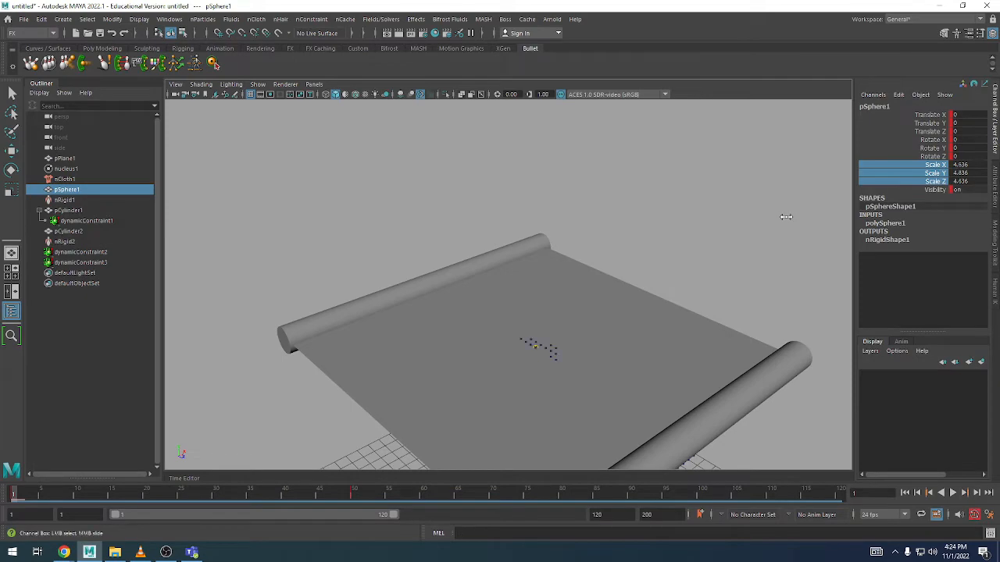
- Scale pSphere1 down uniformly to 1.736 on X, Y and Z
middle_click_drag(751, 276, 711, 129, "alt")
left_click_drag(626, 254, 649, 201, "alt")
middle_click_drag(649, 197, 655, 194)
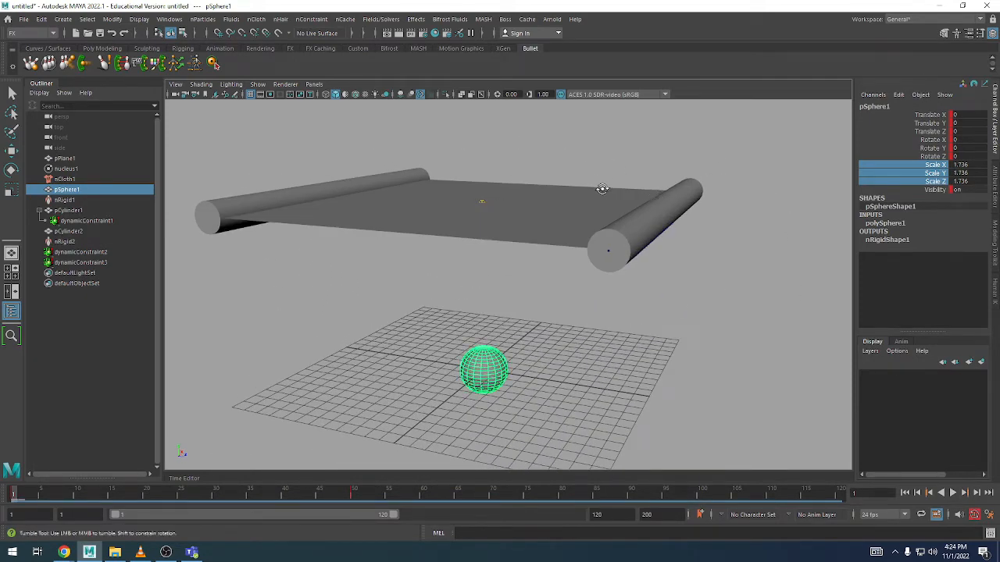
- Run the simulation to frame 19 with the smaller sphere, then return to frame 1 and view the scene from a lower angle
left_click_drag(598, 188, 576, 172, "alt")
key("alt+v")
key("Escape")
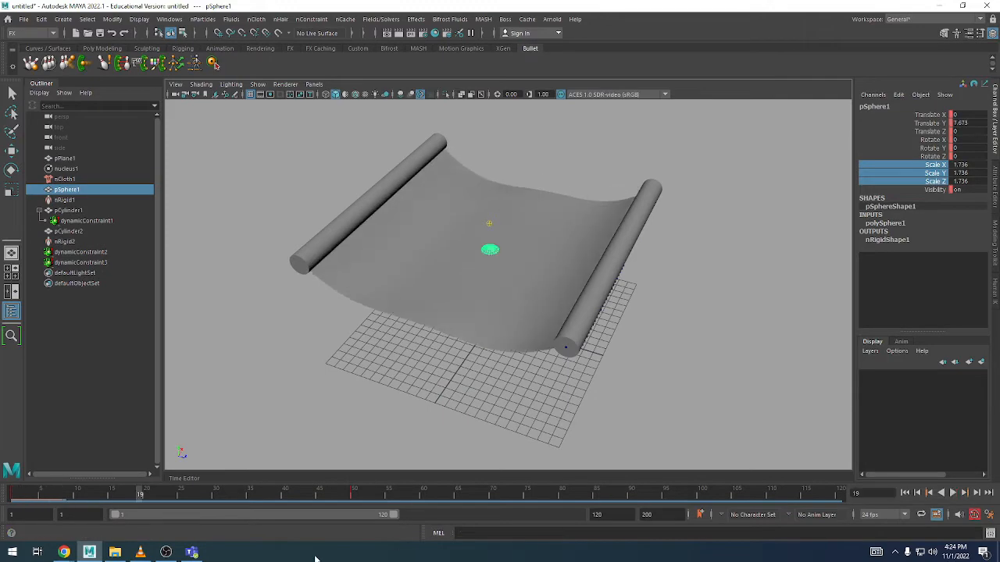
left_click(904, 492)
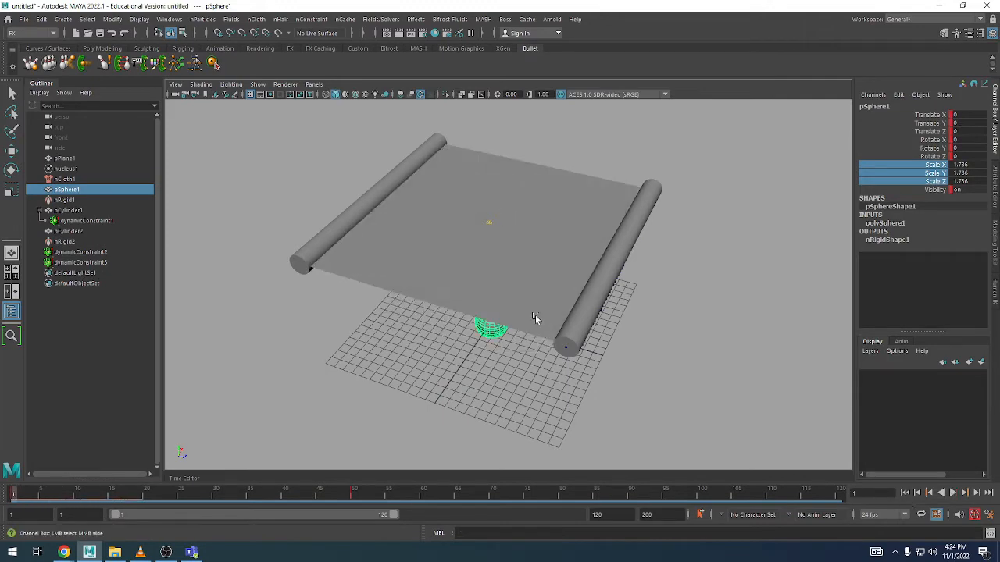
left_click_drag(535, 319, 566, 278, "alt")
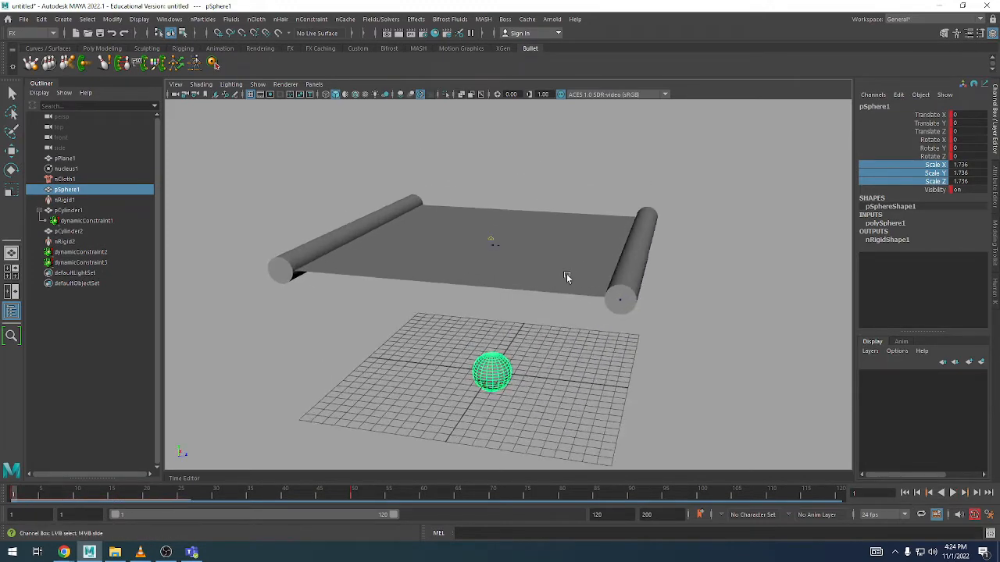
- Select pPlane1 and nCloth1, set the initial state for all dynamic objects at frame 1, and clear the selection
left_click(566, 272)
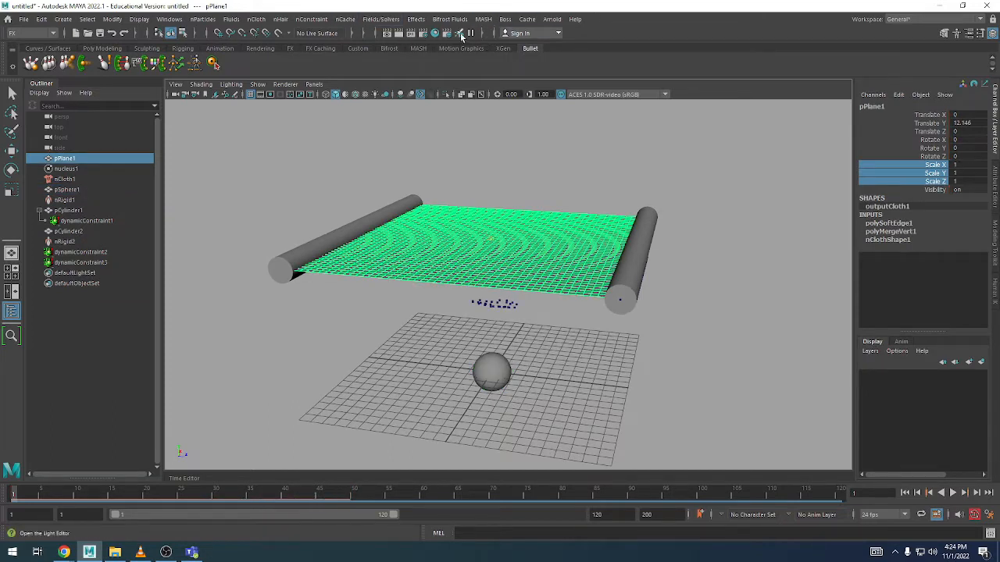
left_click(380, 18)
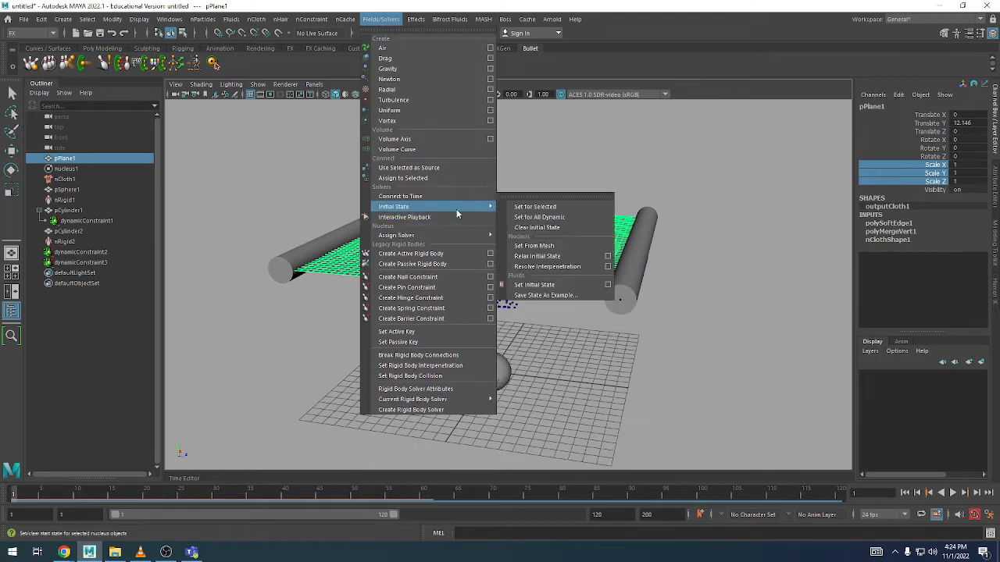
left_click(62, 171, "ctrl")
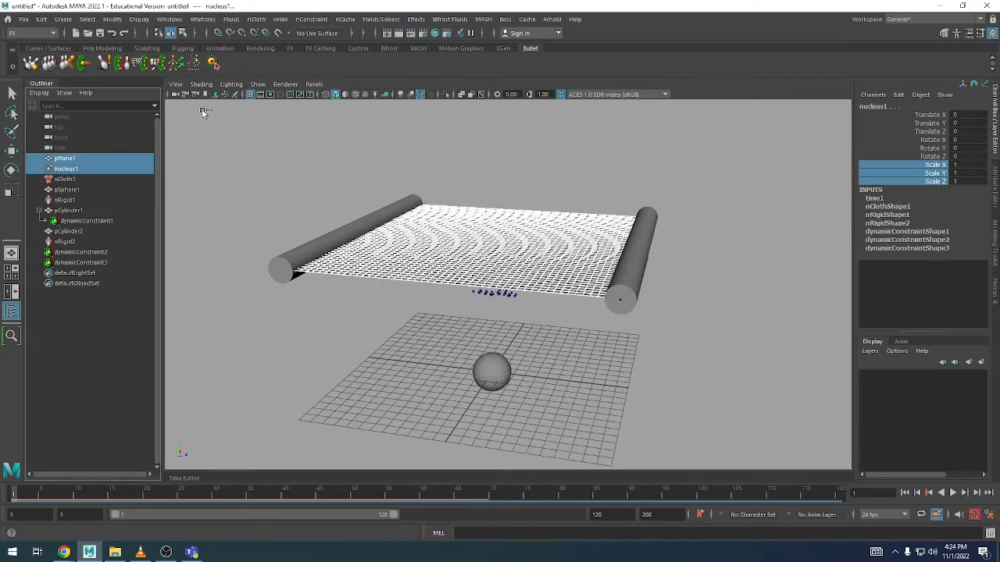
left_click(66, 168, "ctrl")
left_click(66, 179, "ctrl")
left_click(389, 21)
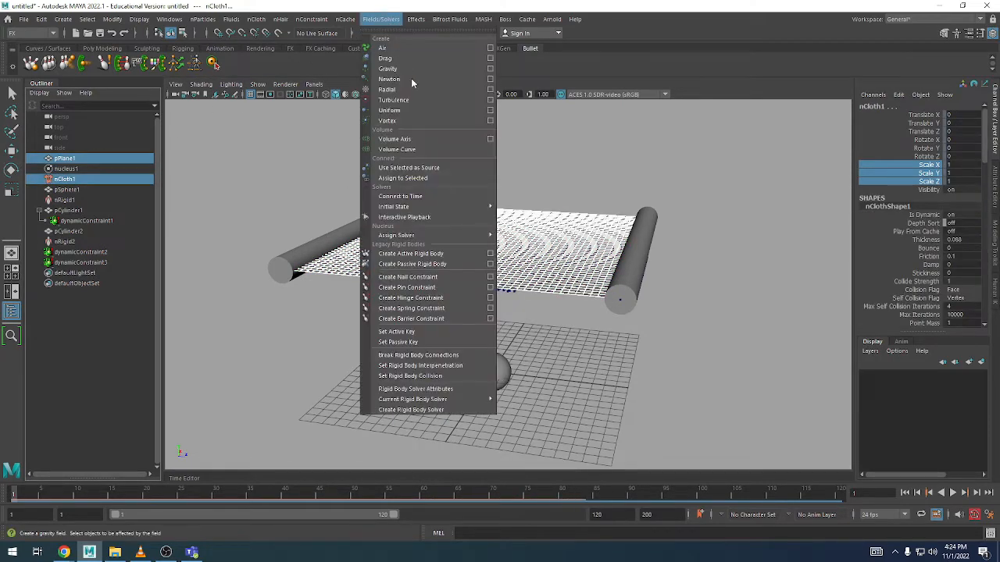
mouse_move(461, 207)
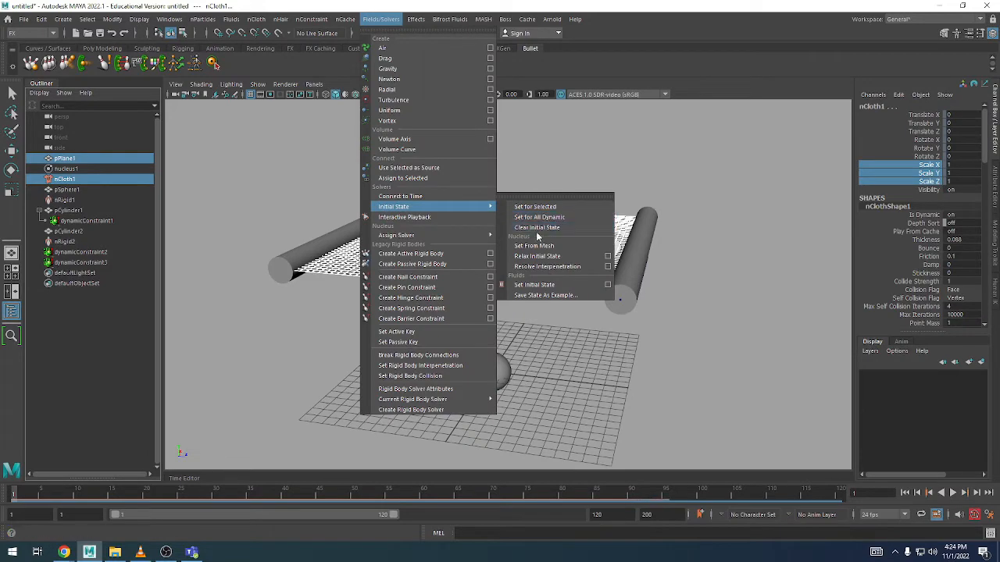
left_click(561, 218)
scroll(681, 275, "up", 1)
left_click(686, 283)
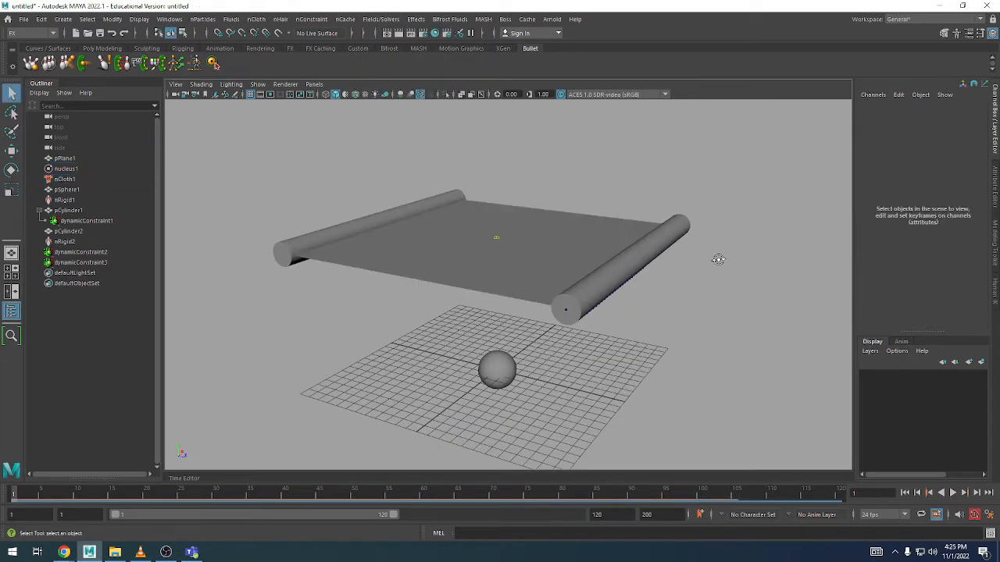
- Play the simulation through to frame 63 and examine the middle of the cloth up close where the sphere passed
mouse_move(719, 257)
left_mouse_down("alt")
mouse_move(658, 278)
mouse_move(705, 312)
mouse_move(714, 305)
mouse_move(695, 245)
mouse_move(717, 233)
left_mouse_up("alt")
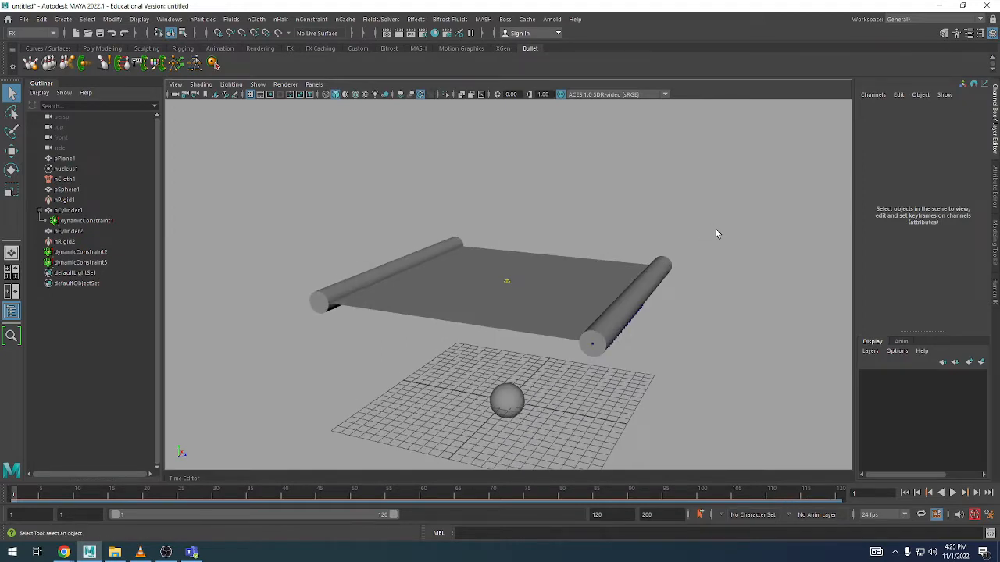
key("alt+v")
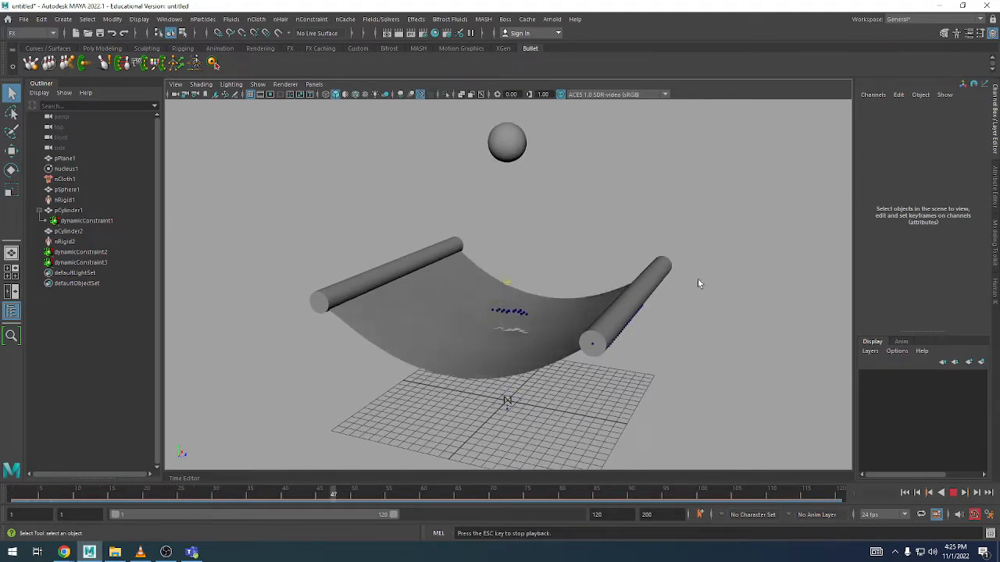
key("Escape")
right_click_drag(592, 386, 694, 365, "alt")
scroll(695, 364, "up", 3)
middle_click_drag(695, 365, 692, 308, "alt")
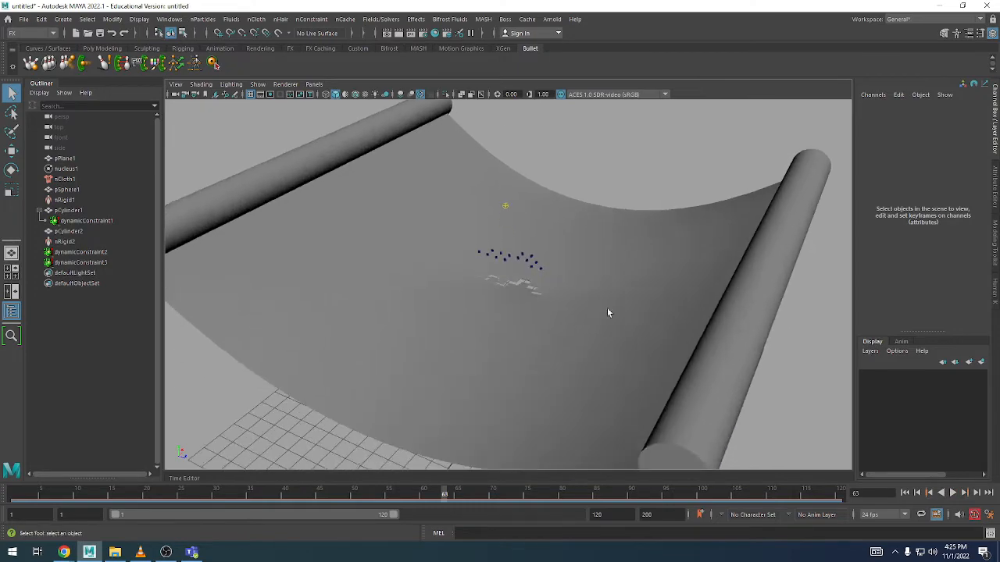
scroll(607, 308, "up", 3)
left_click_drag(570, 294, 555, 346, "alt")
right_click_drag(634, 328, 489, 315, "alt")
left_click_drag(489, 315, 503, 270, "alt")
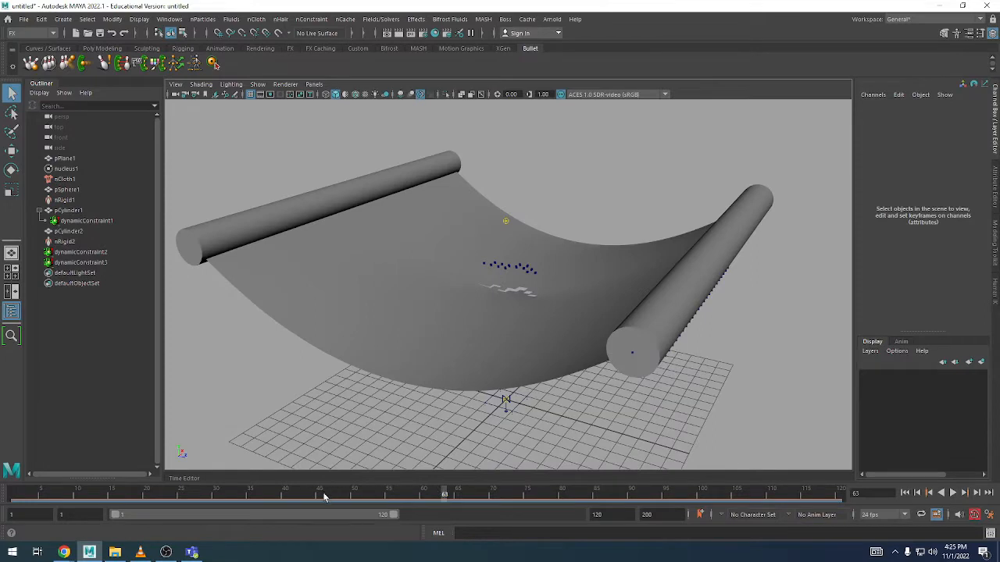
- Scrub back to frame 11 and inspect the torn area in the middle of the cloth from above and up close
left_click_drag(324, 497, 83, 501)
left_click_drag(534, 349, 478, 328, "alt")
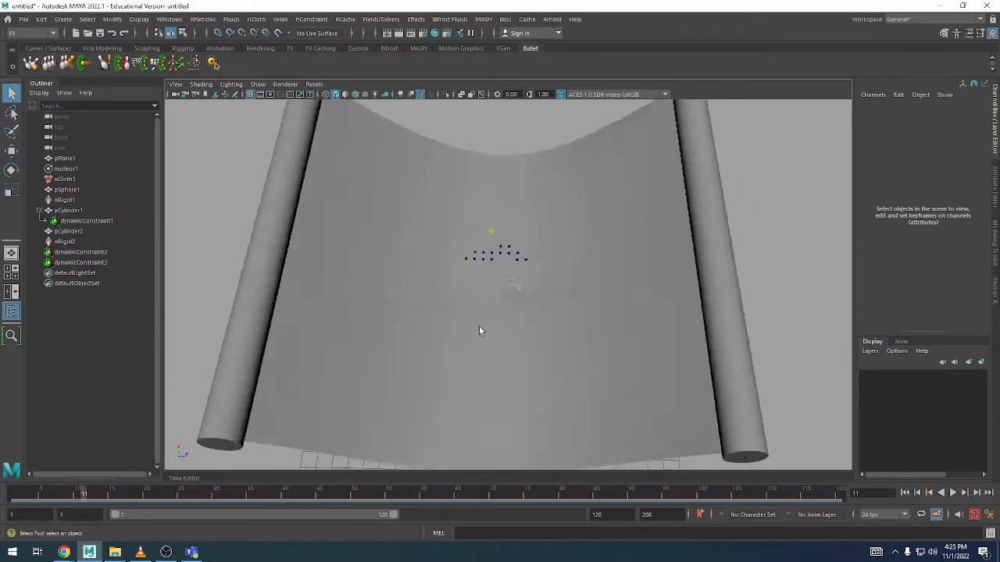
right_click_drag(479, 326, 649, 277, "alt")
left_click_drag(649, 276, 634, 236, "alt")
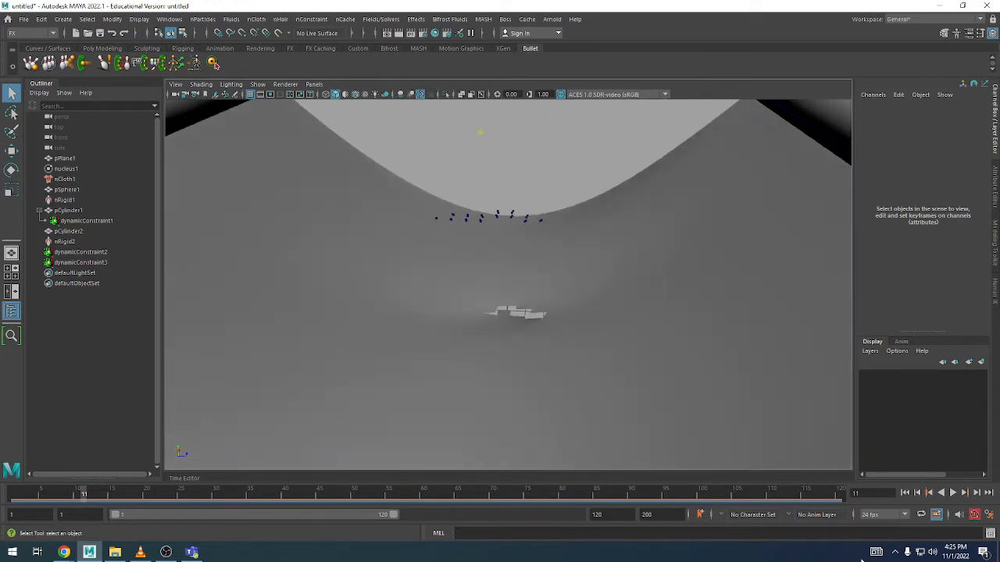
- Return to frame 1, select the cloth plane and inspect its mesh around the centre
left_click(904, 492)
left_click_drag(593, 336, 581, 302, "alt")
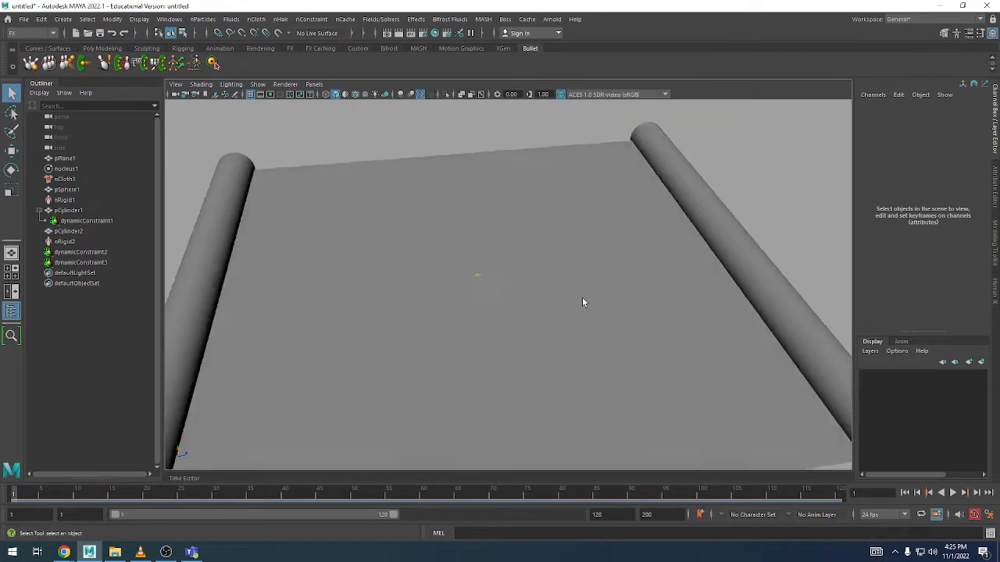
left_click(582, 303)
left_click_drag(468, 273, 484, 301, "alt")
right_click_drag(484, 300, 527, 301, "alt")
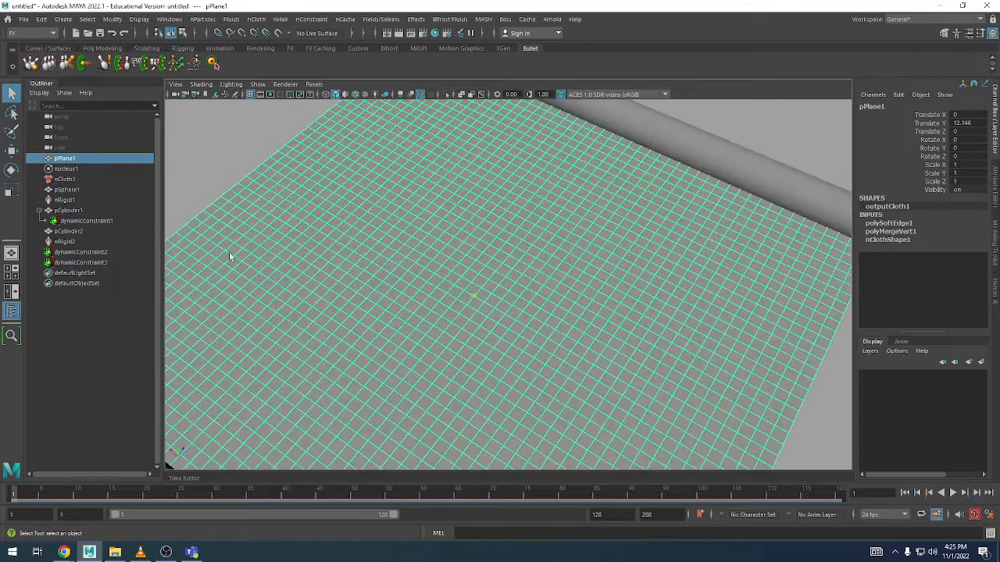
- Rename dynamicConstraint3 as dynamicConstraint3_tear and open its attributes for editing
left_click(80, 263)
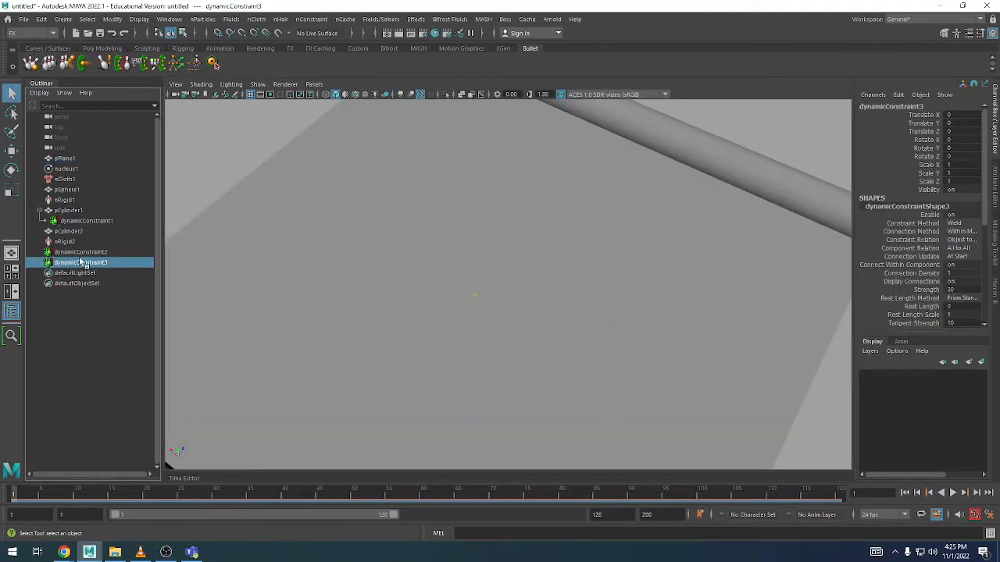
double_click(125, 264)
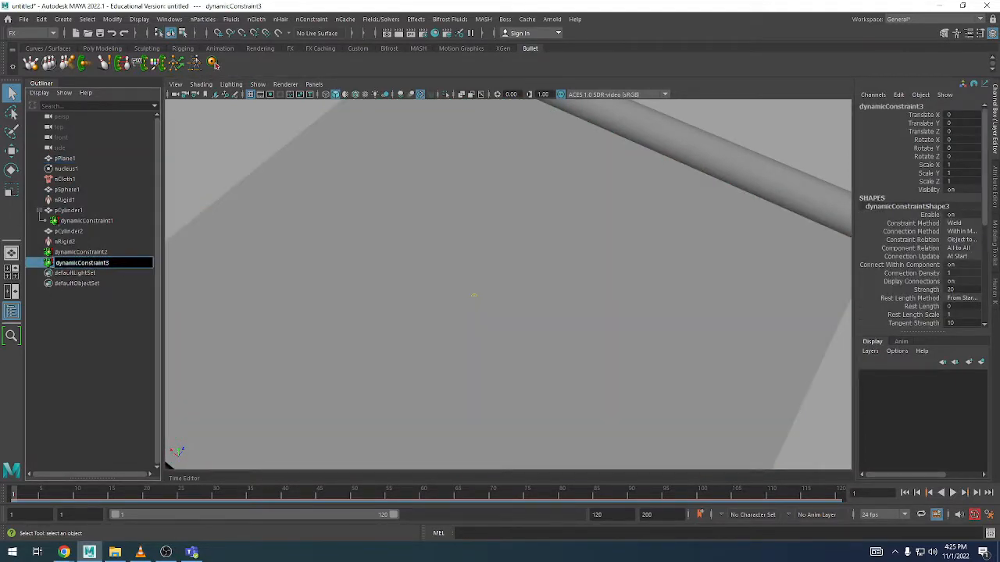
key("Return")
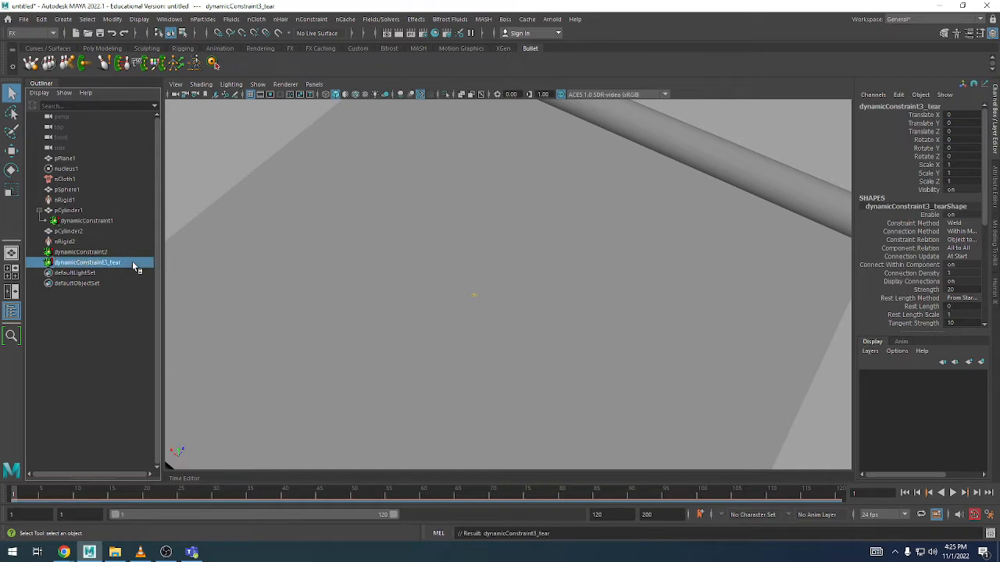
left_click(994, 181)
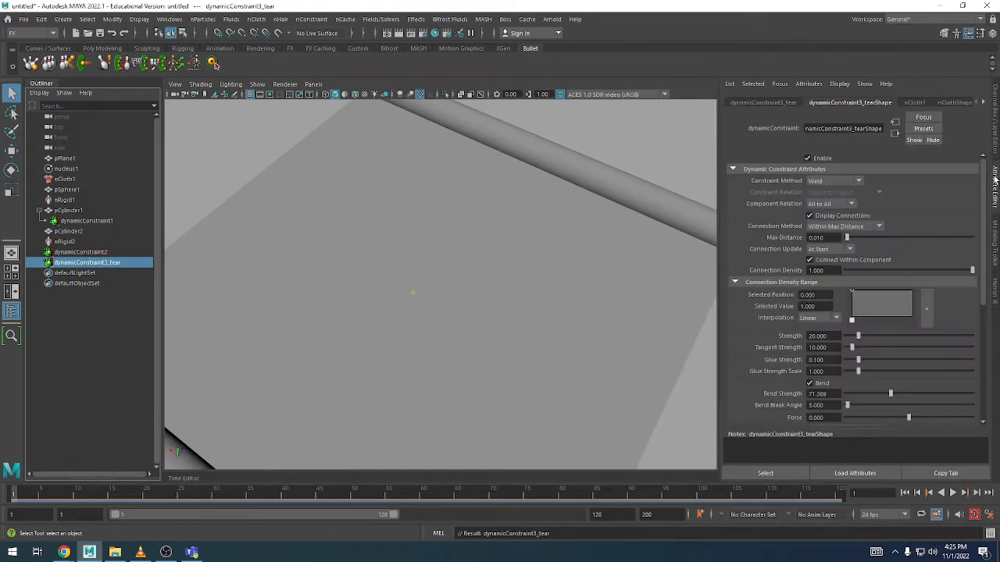
- Raise the Glue Strength of the dynamicConstraint3_tear constraint to its slider maximum of 1.000
scroll(460, 261, "down", 5)
left_click_drag(460, 261, 514, 245, "alt")
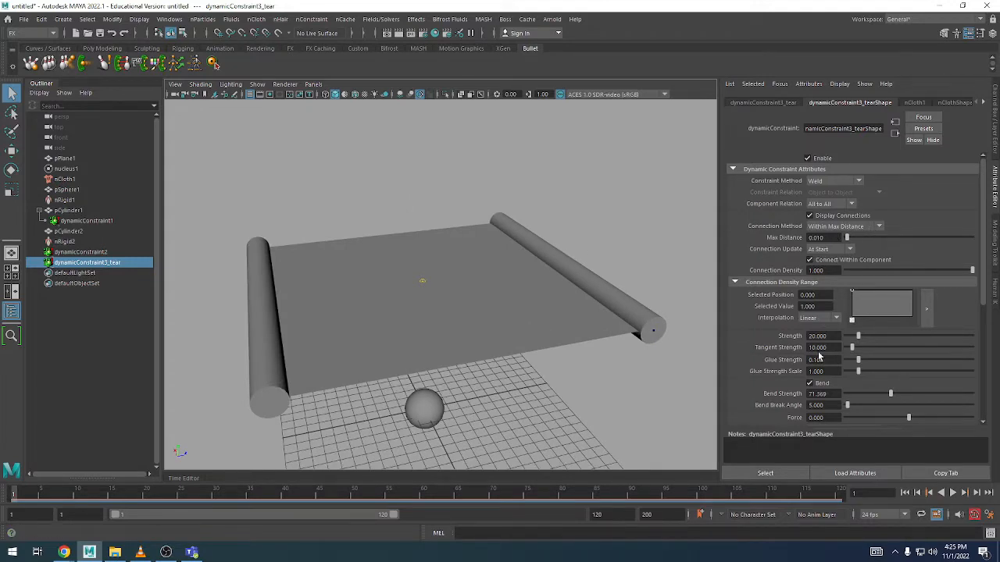
left_click(830, 334)
left_click_drag(830, 361, 776, 360)
middle_click_drag(484, 263, 489, 208, "alt")
scroll(489, 209, "up", 2)
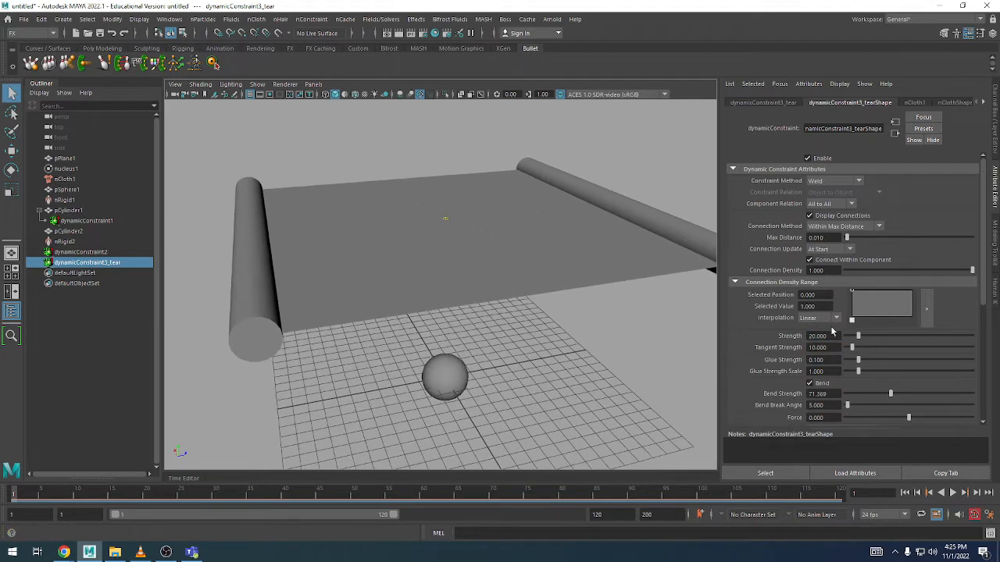
left_click_drag(860, 361, 865, 361)
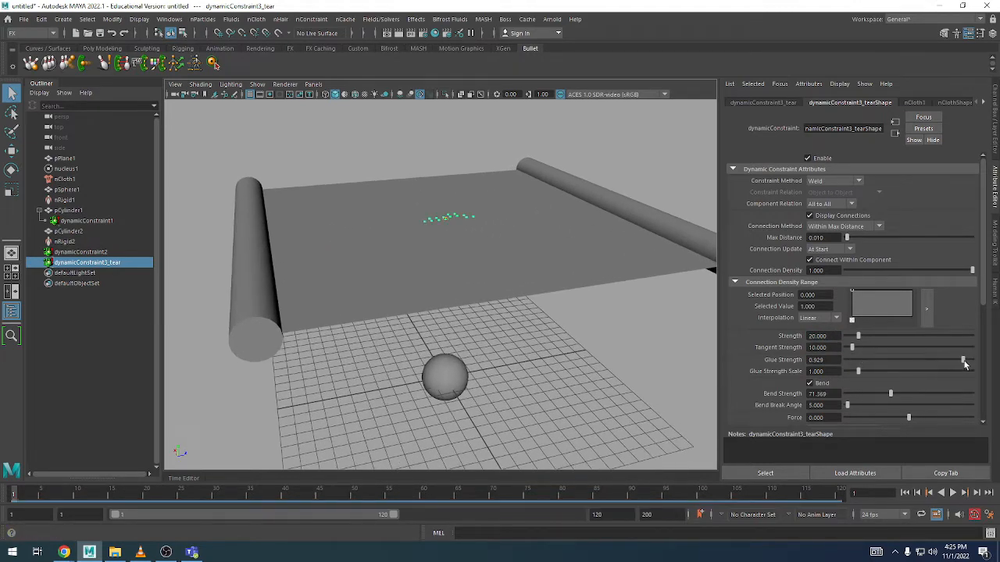
- Play the simulation past the sphere's impact, stop it and scrub back to frame 26 to examine the cloth
scroll(424, 227, "down", 4)
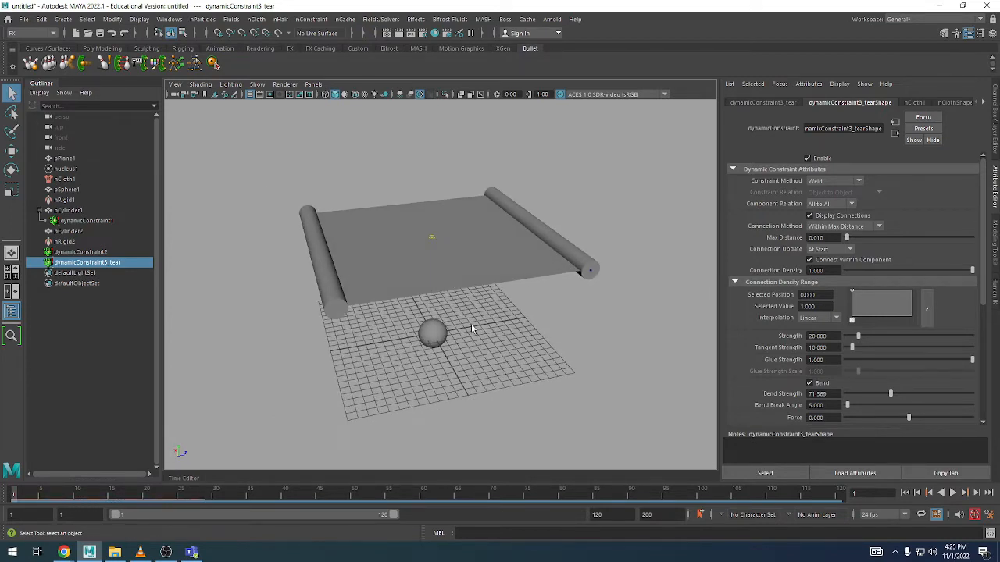
scroll(488, 340, "up", 2)
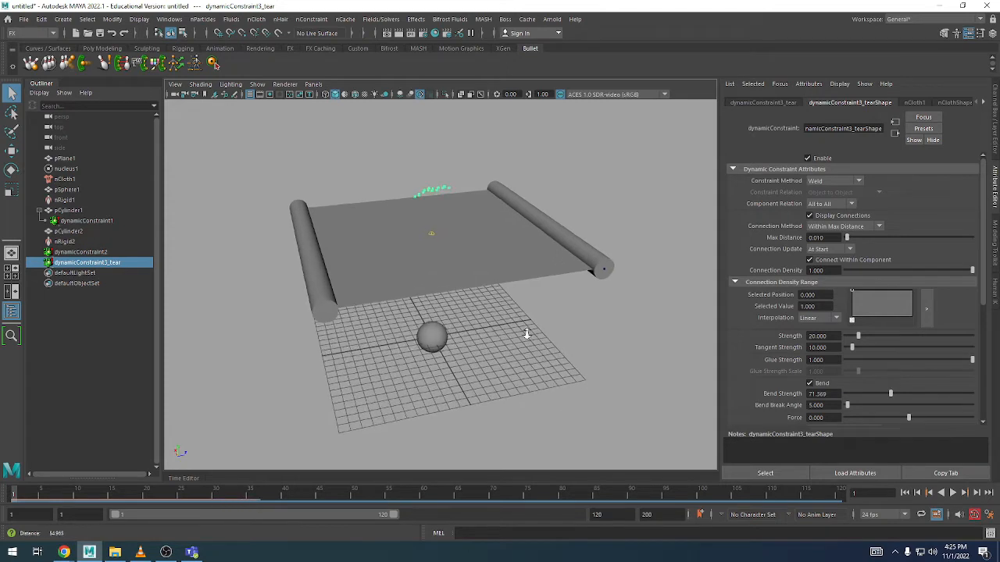
key("alt+v")
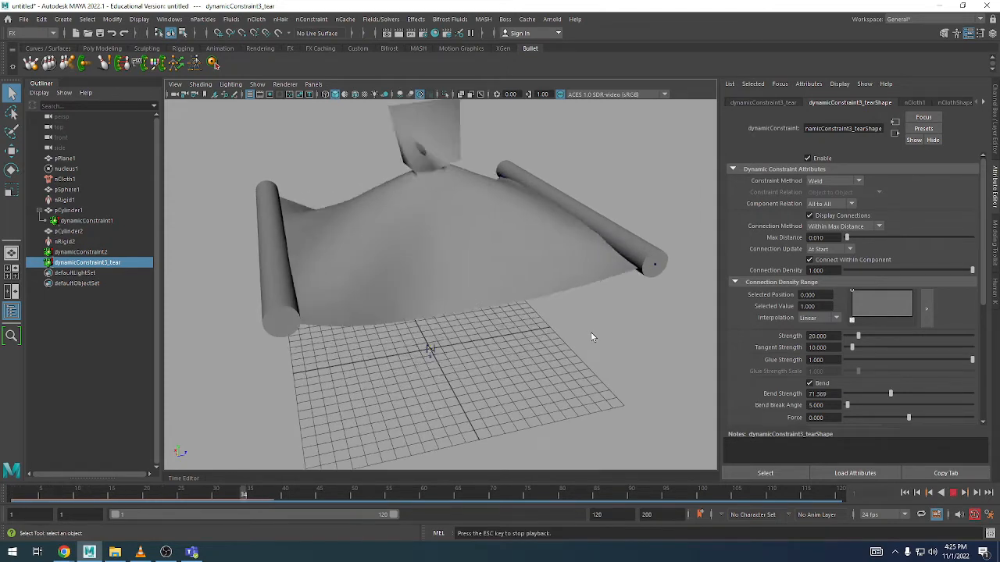
key("Escape")
left_click_drag(278, 494, 188, 492)
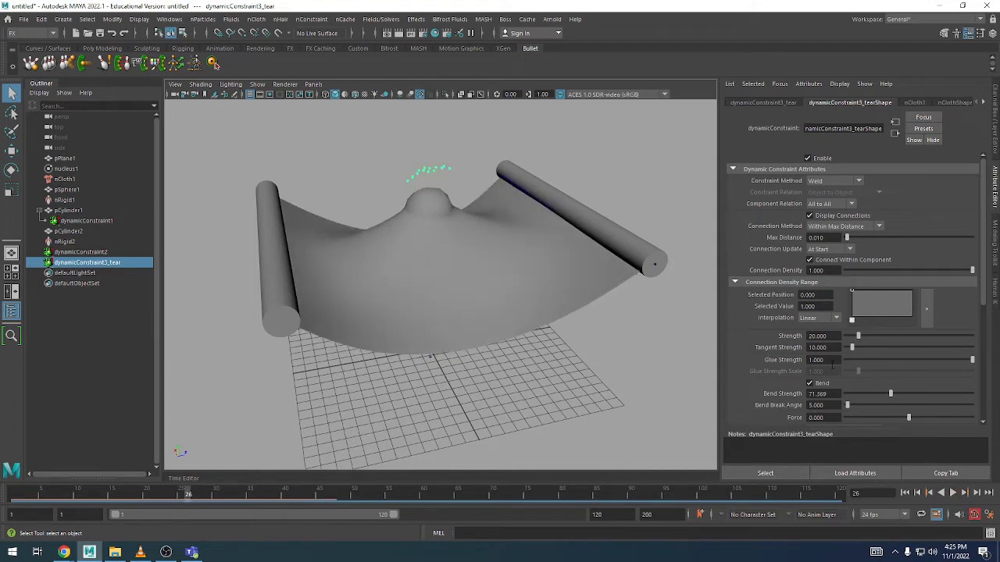
- Set the tear constraint's Glue Strength to 0.5 and replay the simulation from frame 1
type("0.5")
key("Return")
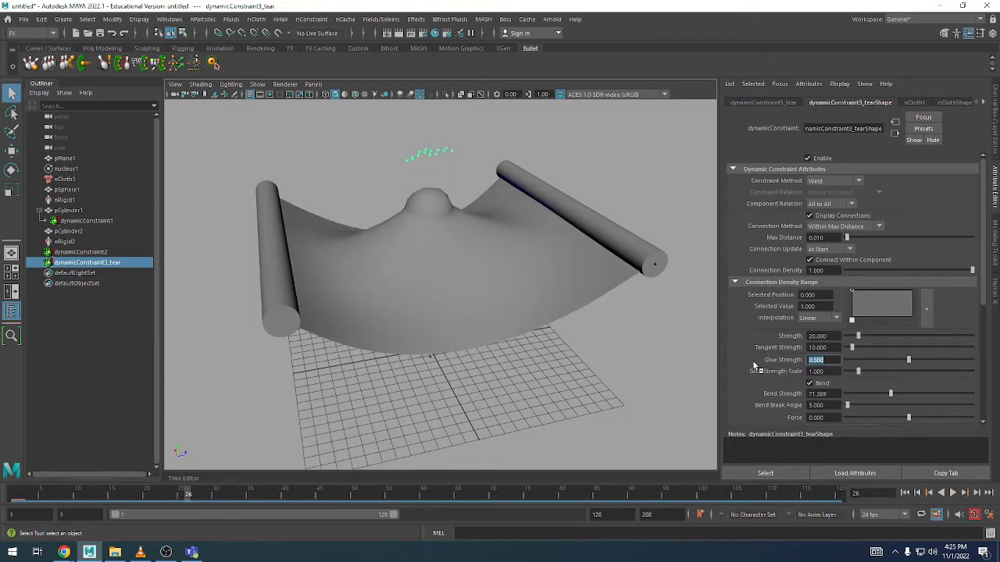
left_click(904, 494)
key("alt+v")
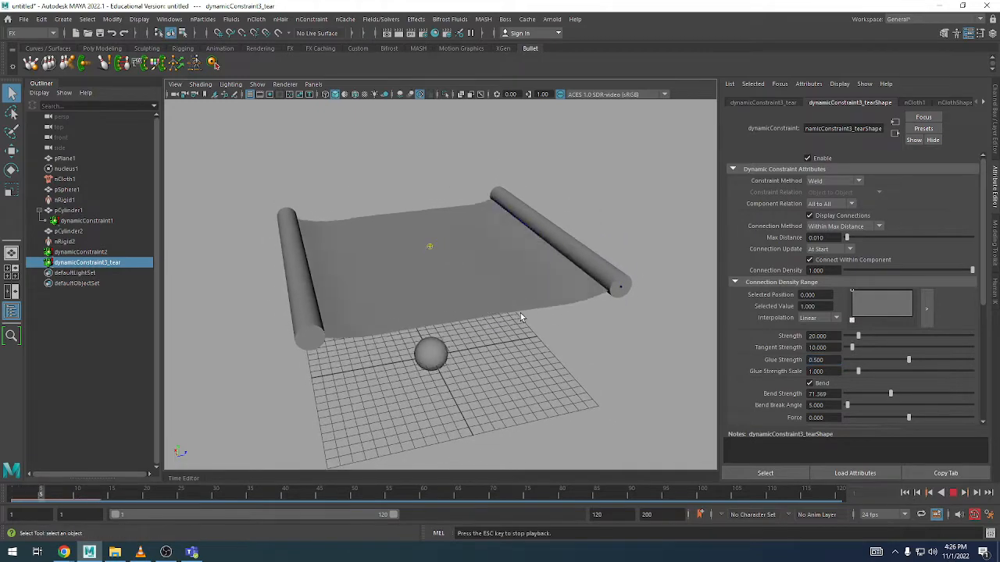
key("alt+v")
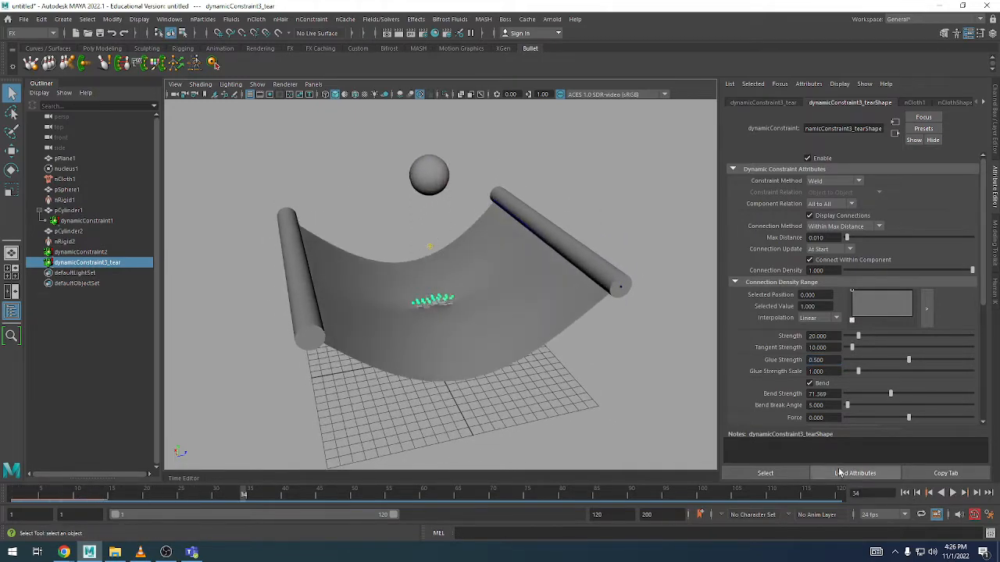
left_click(905, 494)
key("alt+v")
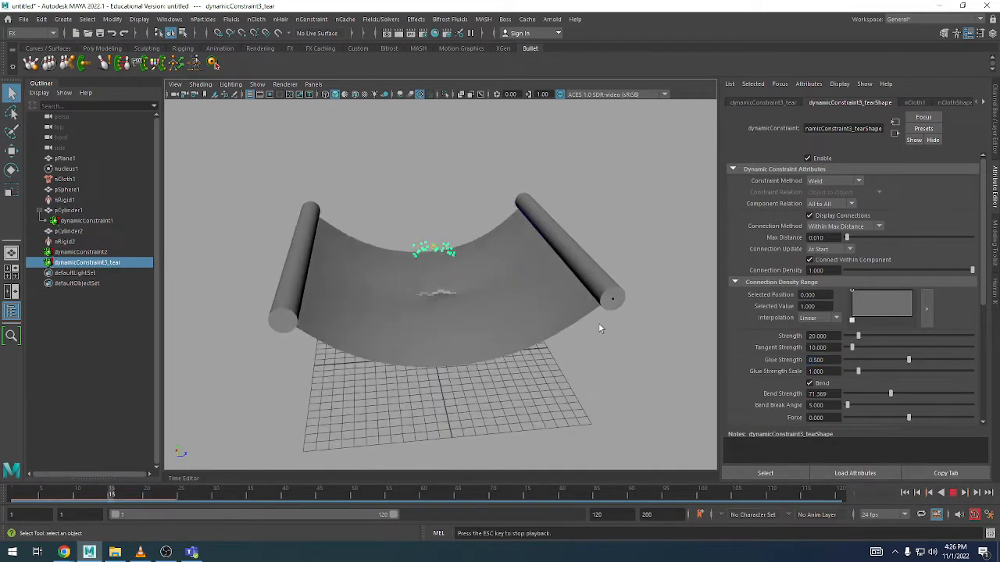
- Return to frame 1, set the tear constraint's Glue Strength to 0.8 and play the simulation to frame 42
left_click(905, 494)
double_click(816, 361)
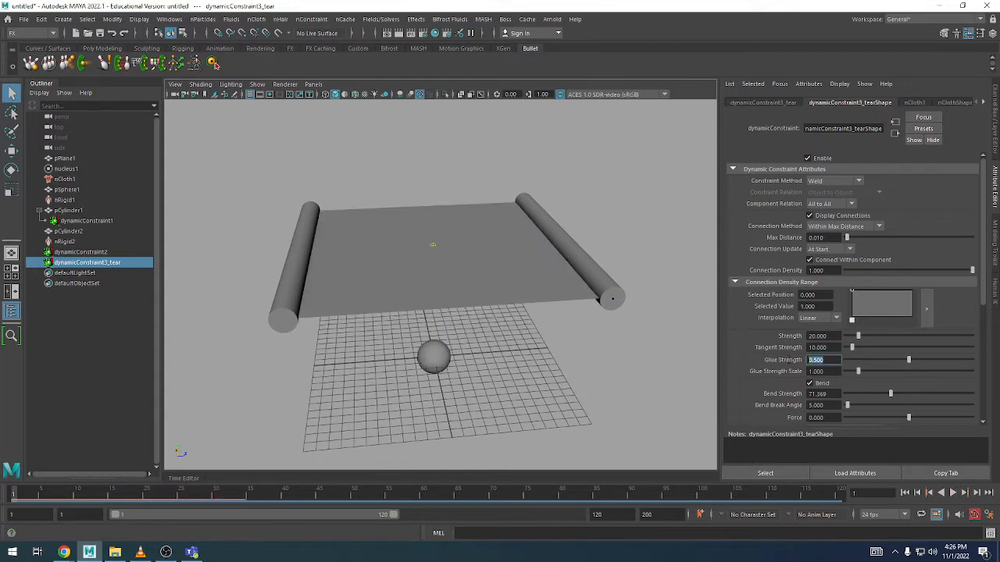
type(".8")
key("Return")
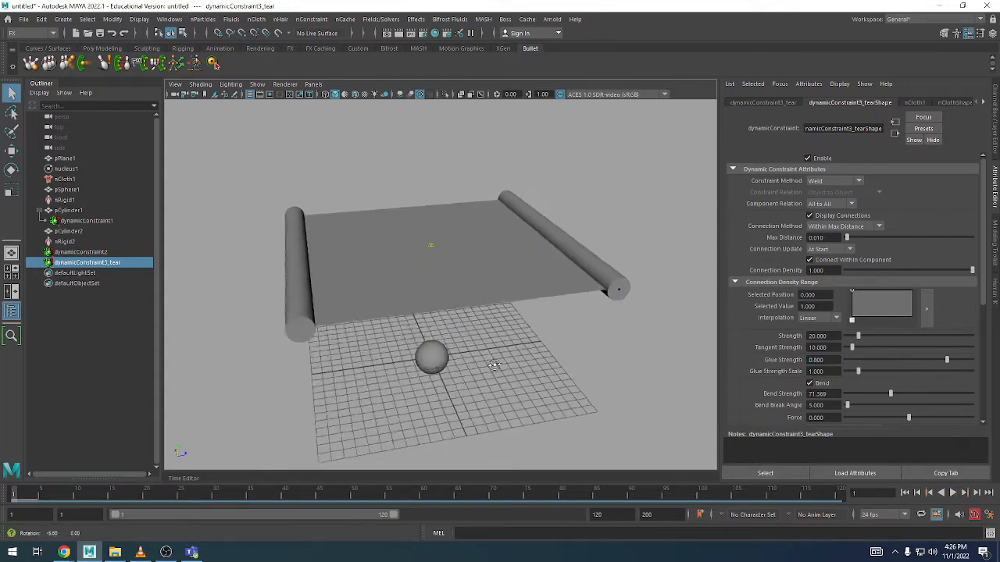
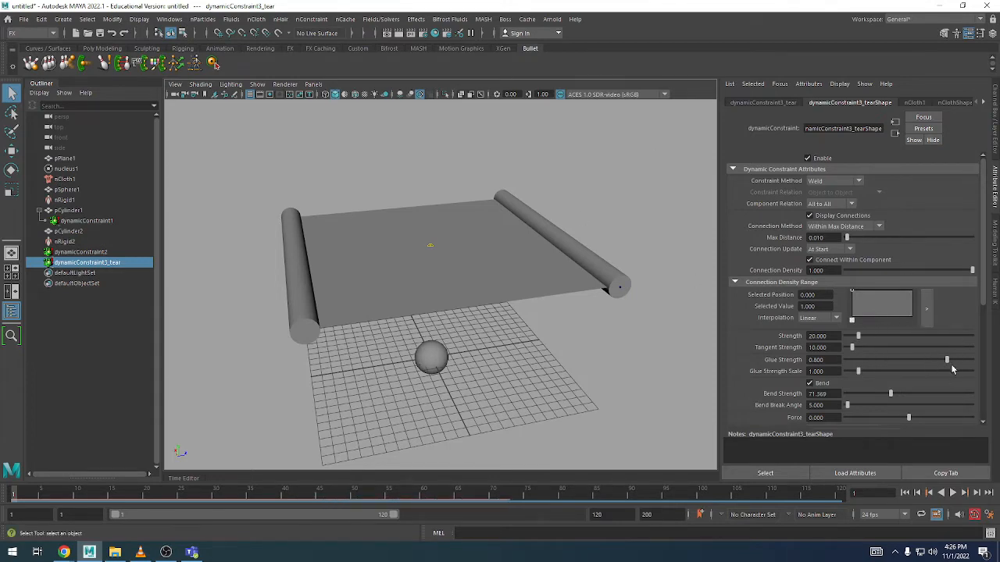
left_click_drag(587, 319, 561, 321, "alt")
key("alt+v")
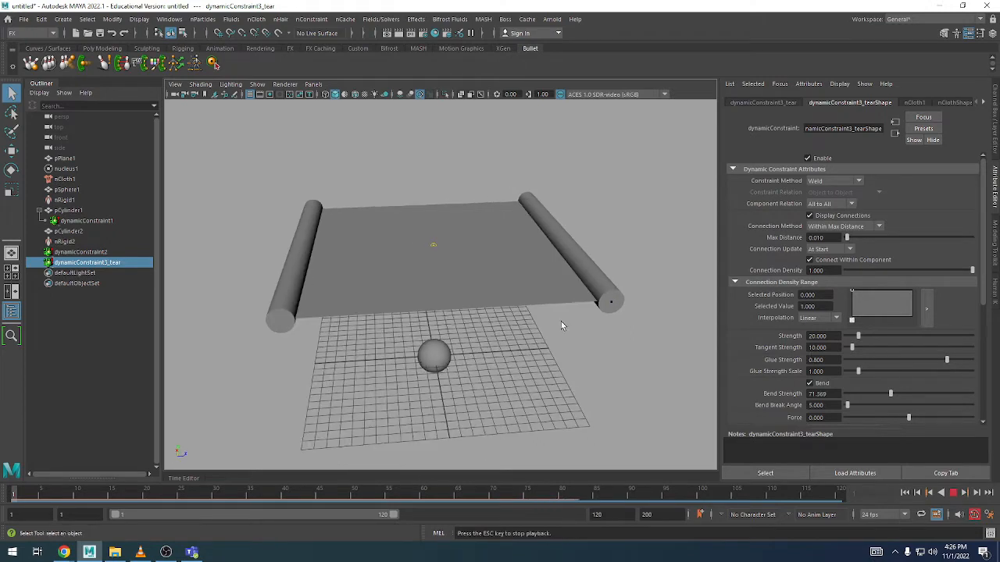
key("Escape")
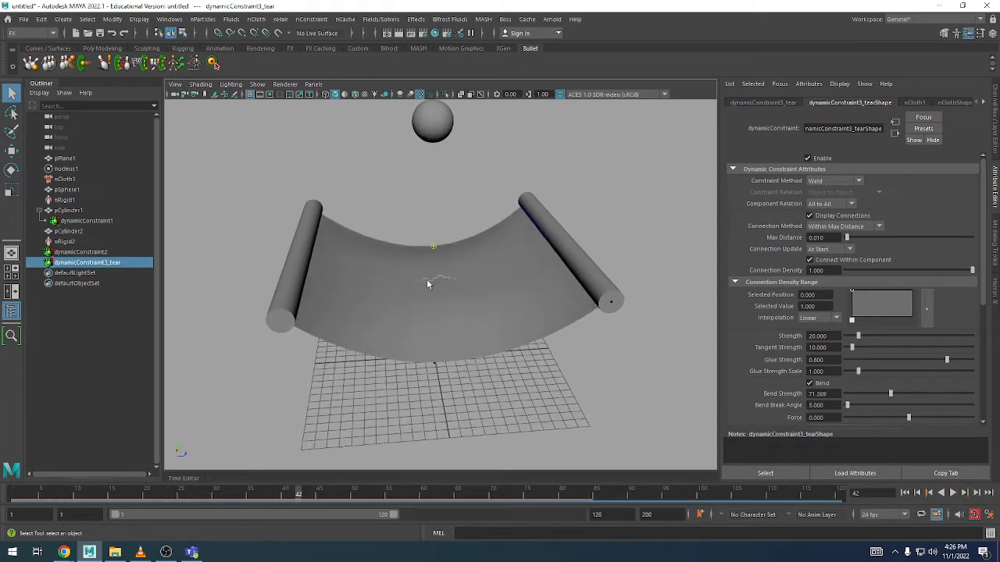
- Rewind to frame 1, set the tear constraint's Glue Strength to 0.9 and run the simulation
left_click(905, 493)
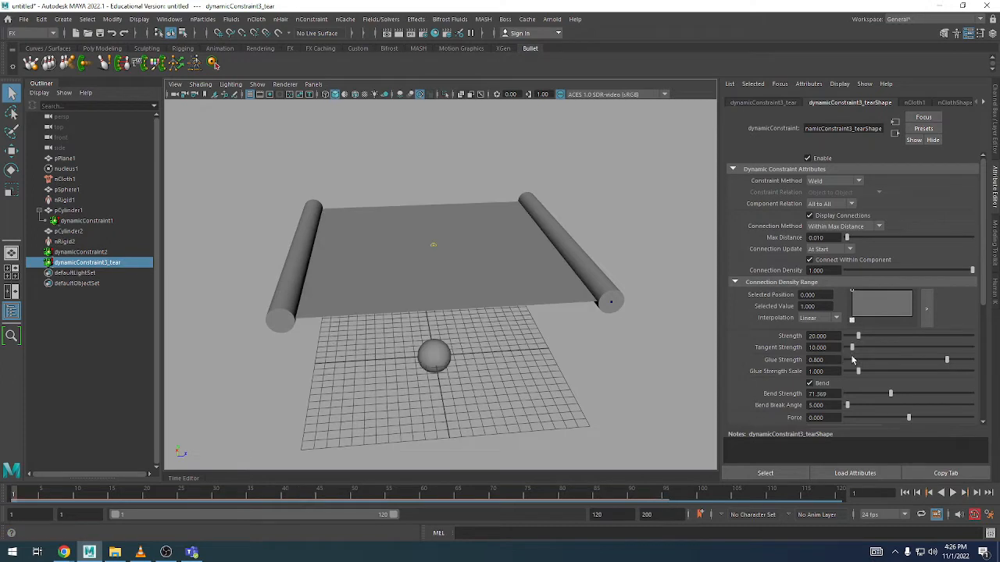
left_click(812, 359)
type("0.9")
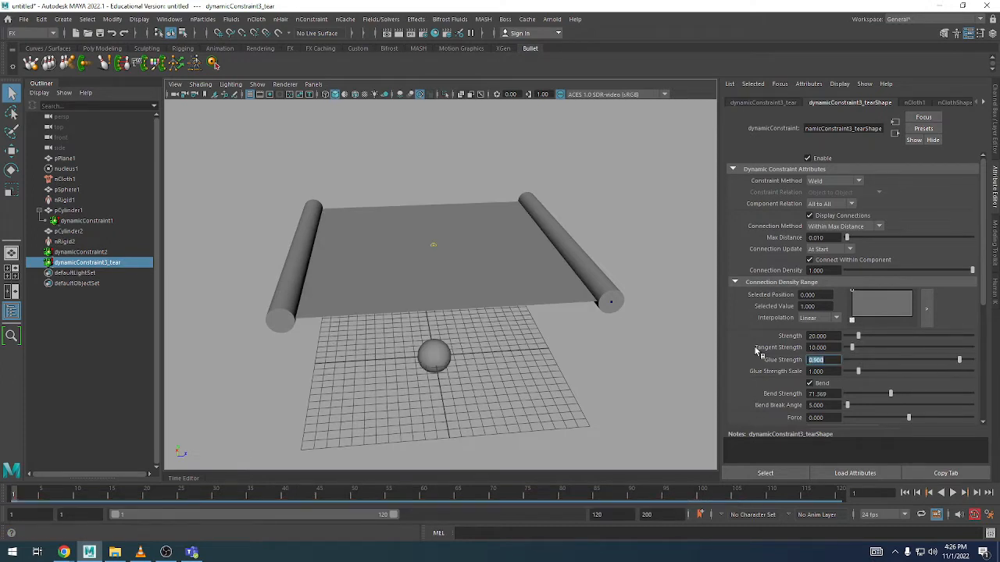
key("Return")
left_click_drag(468, 324, 548, 327, "alt")
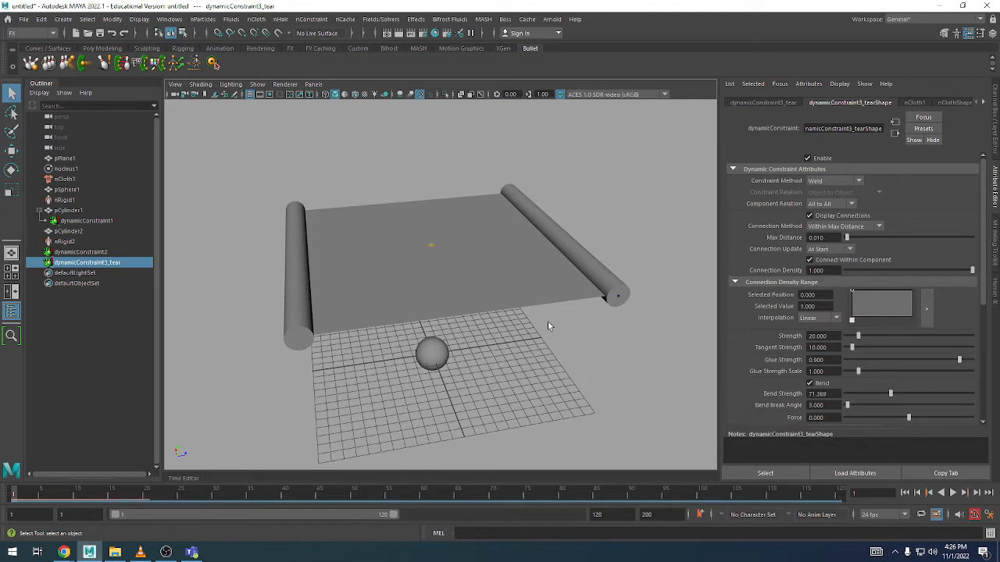
key("alt+v")
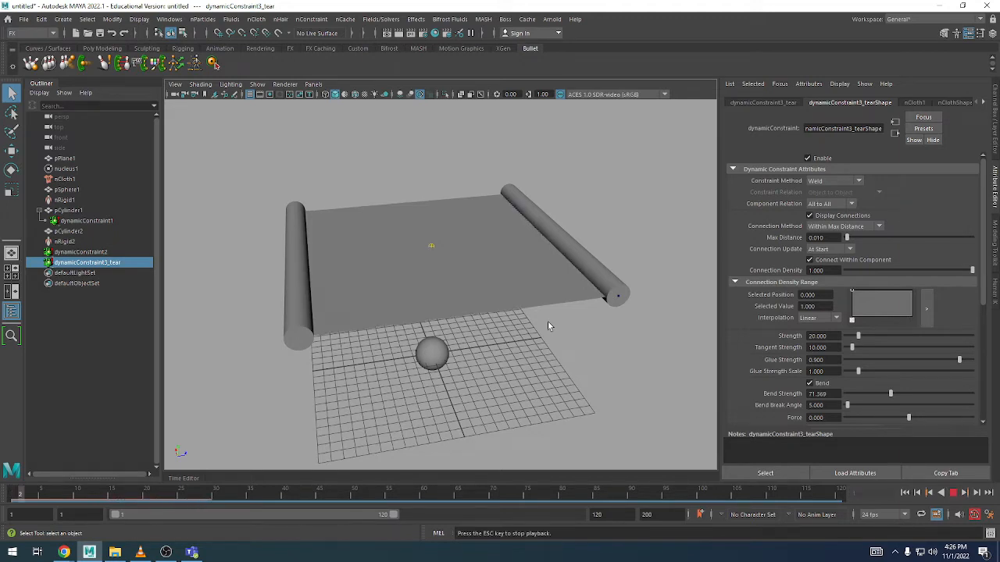
- Rewind to frame 1, put the tear constraint's Glue Strength back to 1.000 and play the simulation
left_click(905, 493)
left_click_drag(952, 361, 977, 360)
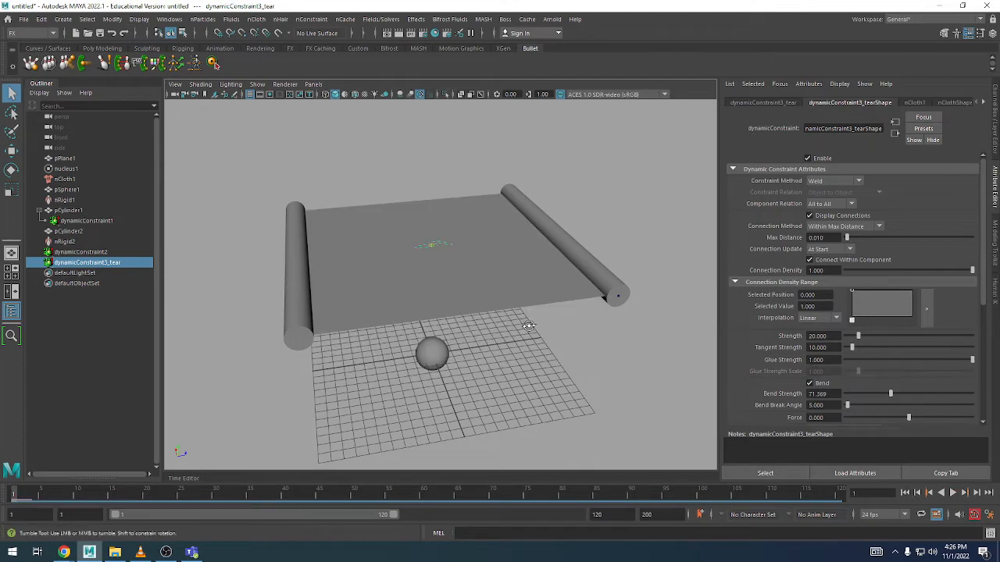
left_click_drag(528, 326, 549, 340, "alt")
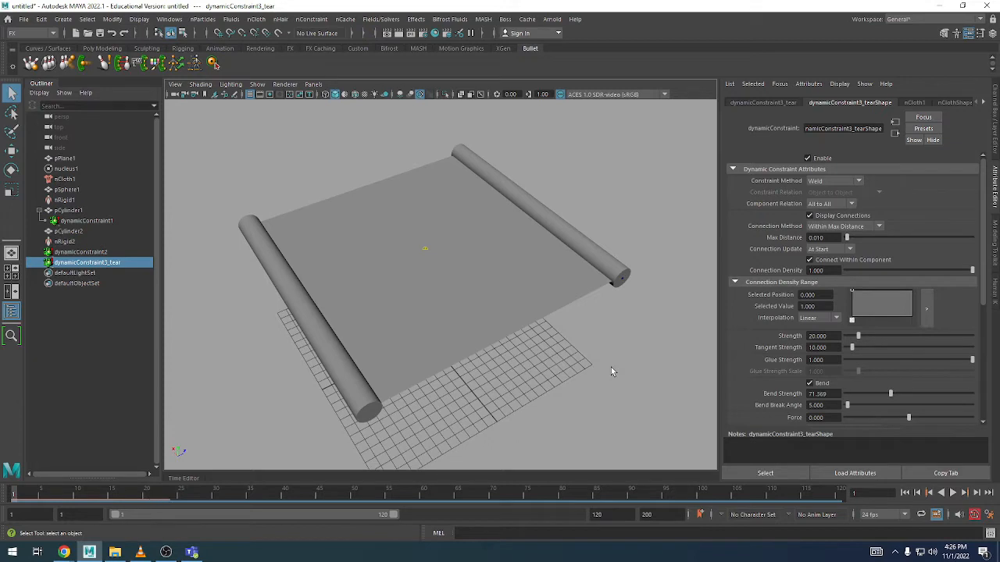
key("alt+v")
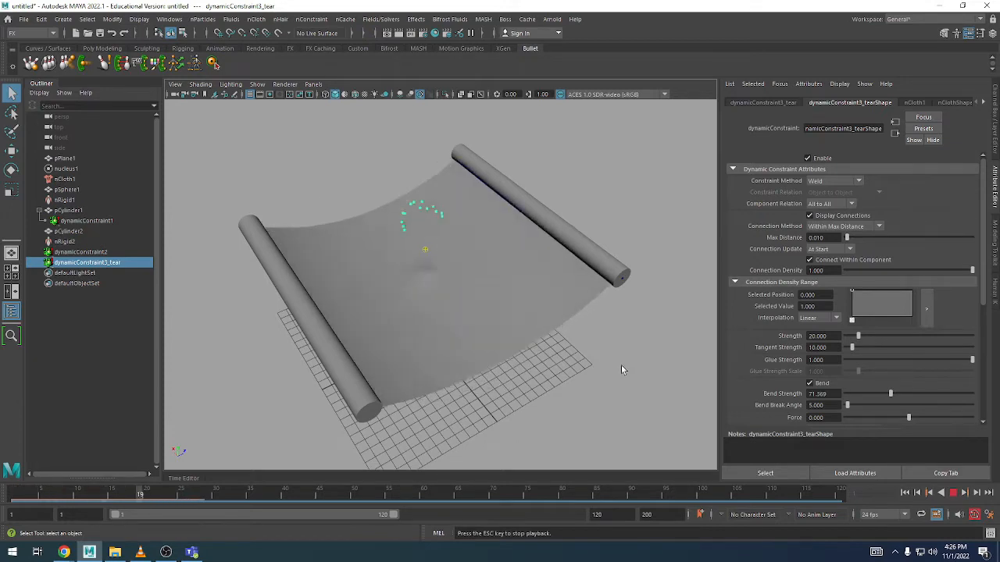
- Rewind to frame 1, set the tear constraint's Glue Strength to 0.99 and play the simulation beyond frame 50
left_click(905, 493)
left_click(816, 359)
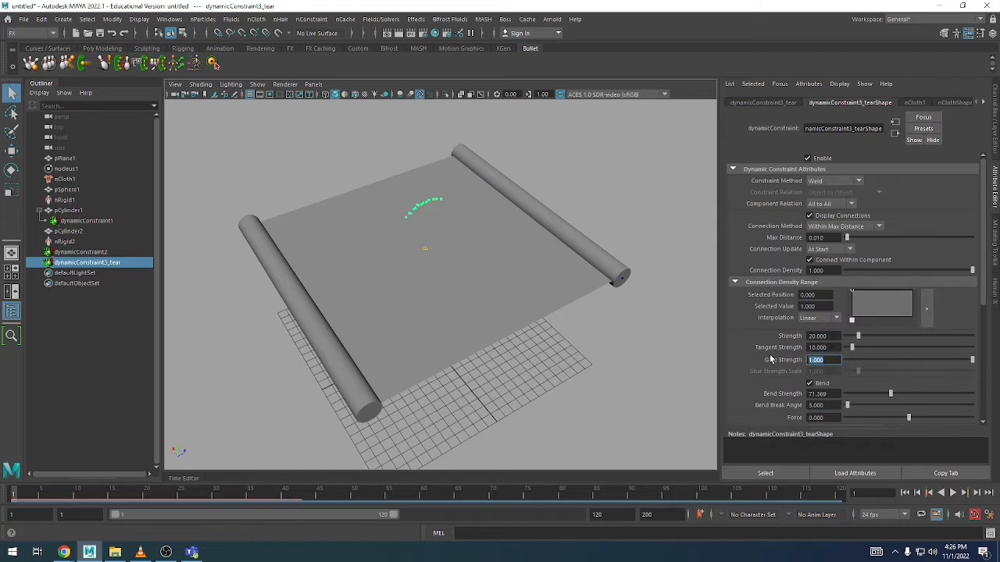
type("0.99")
key("Return")
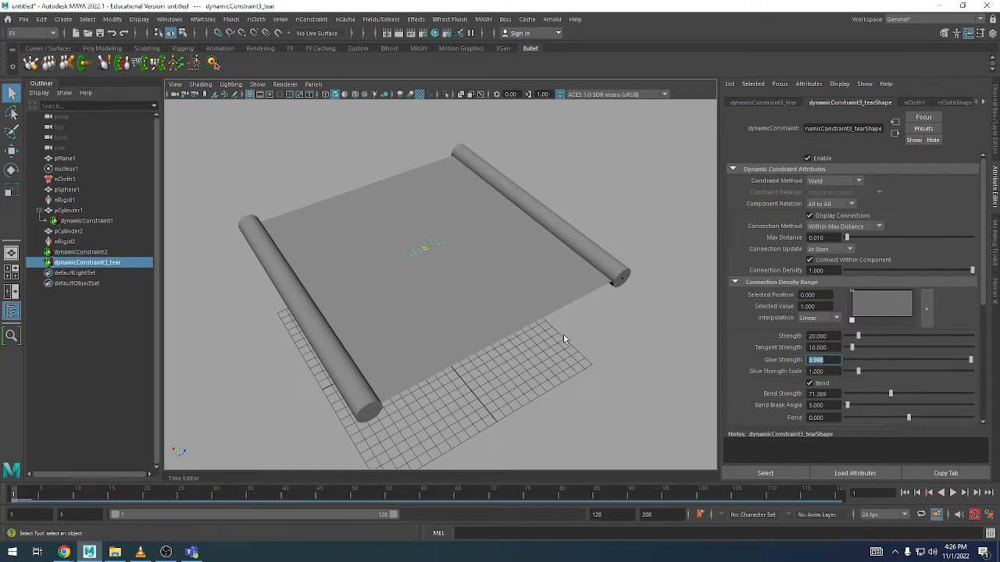
left_click_drag(562, 338, 528, 336, "alt")
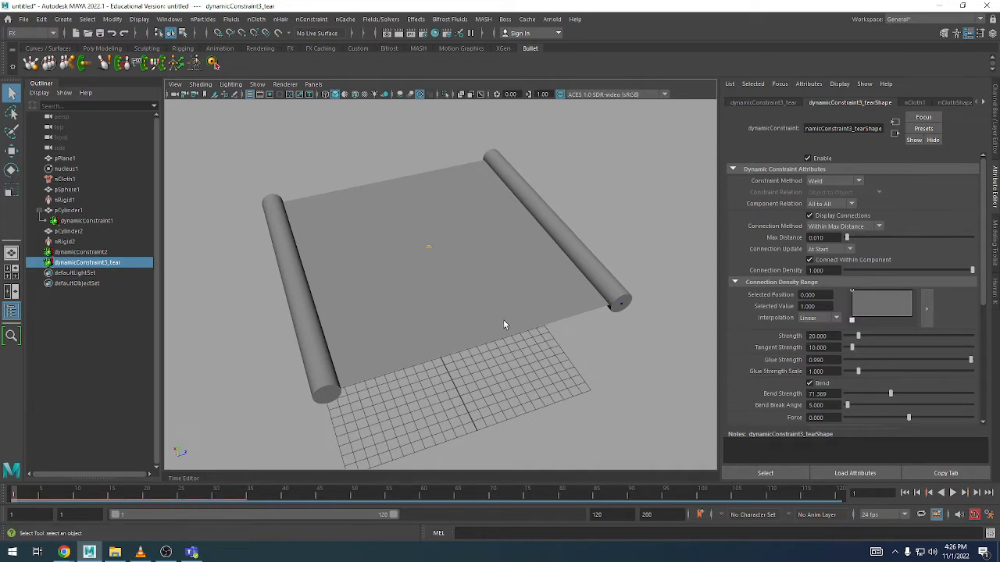
key("alt+v")
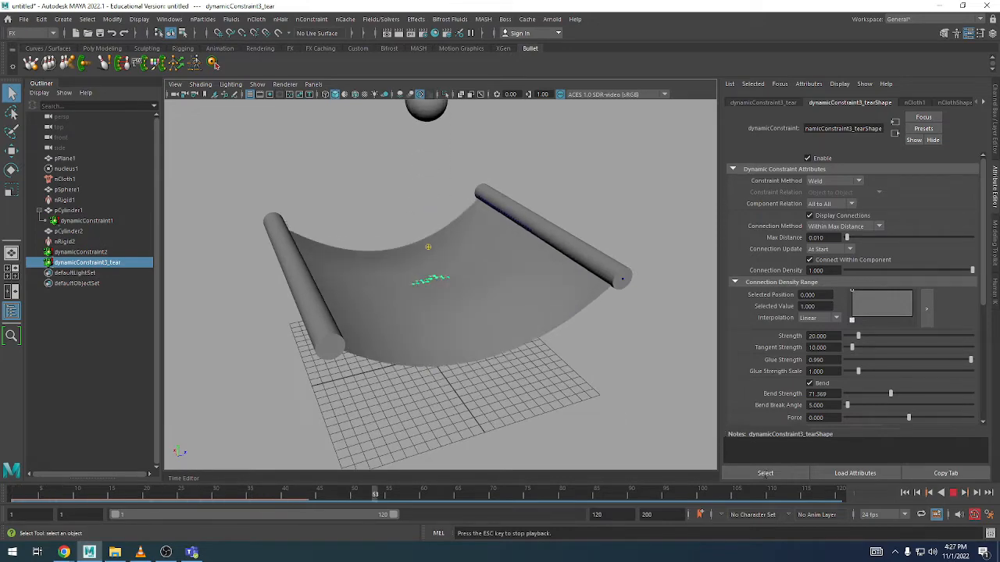
- Return to frame 1, select the sphere below the cloth and scale it up uniformly
left_click(904, 492)
left_click_drag(571, 344, 542, 322, "alt")
left_click(439, 378)
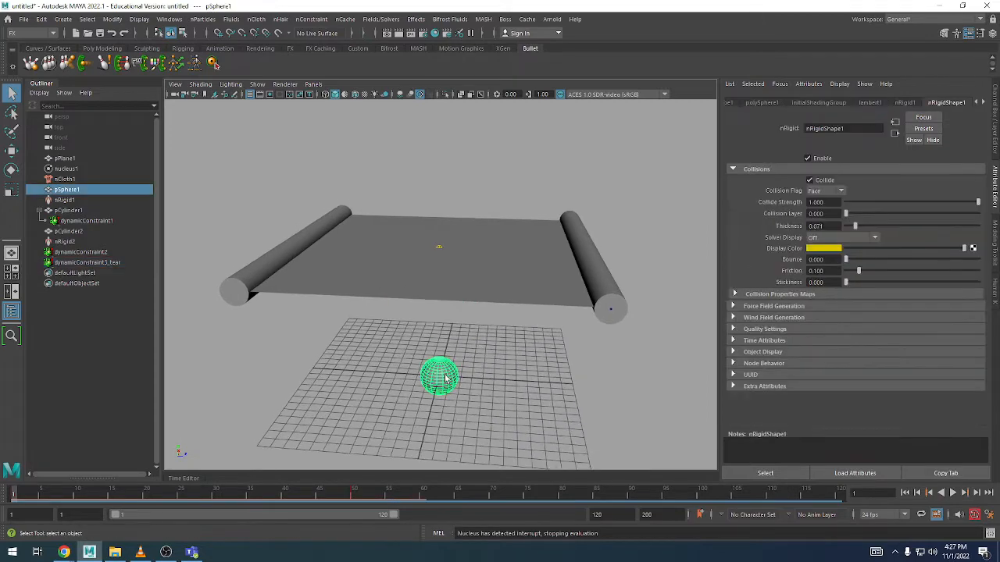
key("r")
left_click_drag(440, 375, 459, 377)
- Delete the dynamicConstraint3_tear constraint from the scene
left_click_drag(594, 364, 420, 301, "alt")
left_click(523, 284)
left_click(96, 262)
key("Delete")
- Switch the cloth plane to edge selection and select a longer run of edges across its middle
right_click_drag(420, 301, 464, 276, "alt")
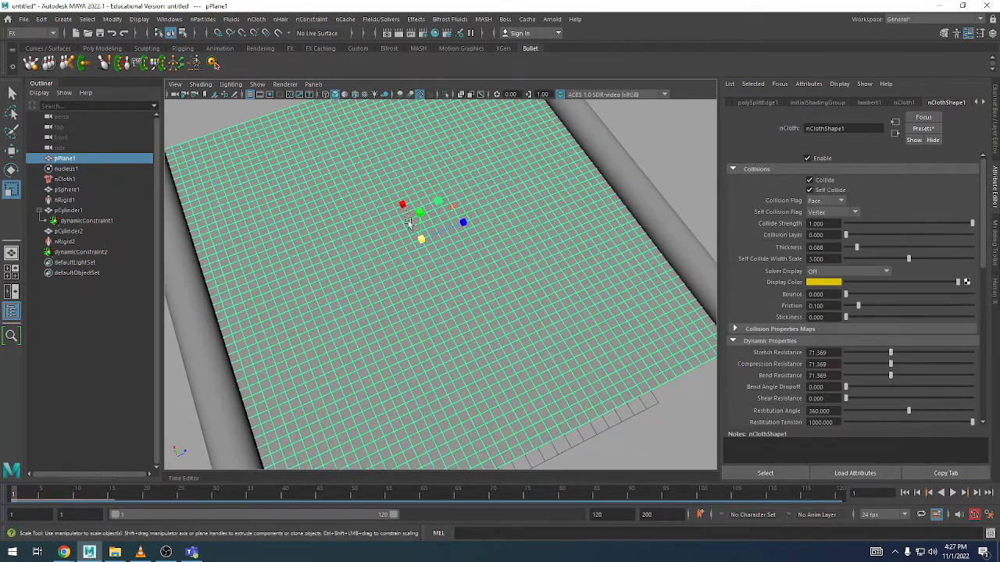
right_click_drag(389, 227, 393, 202)
left_click_drag(459, 257, 420, 284, "alt")
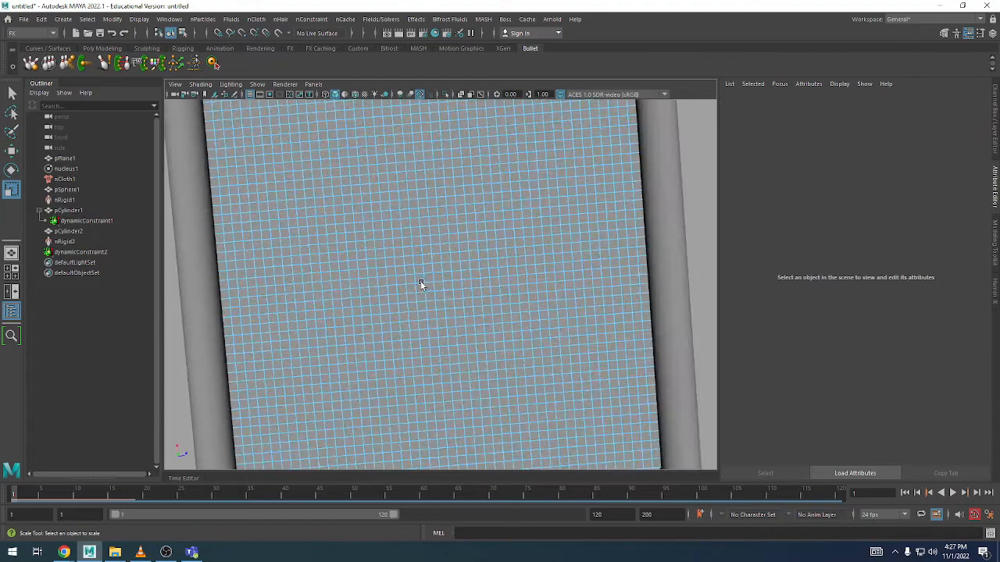
left_click(343, 260)
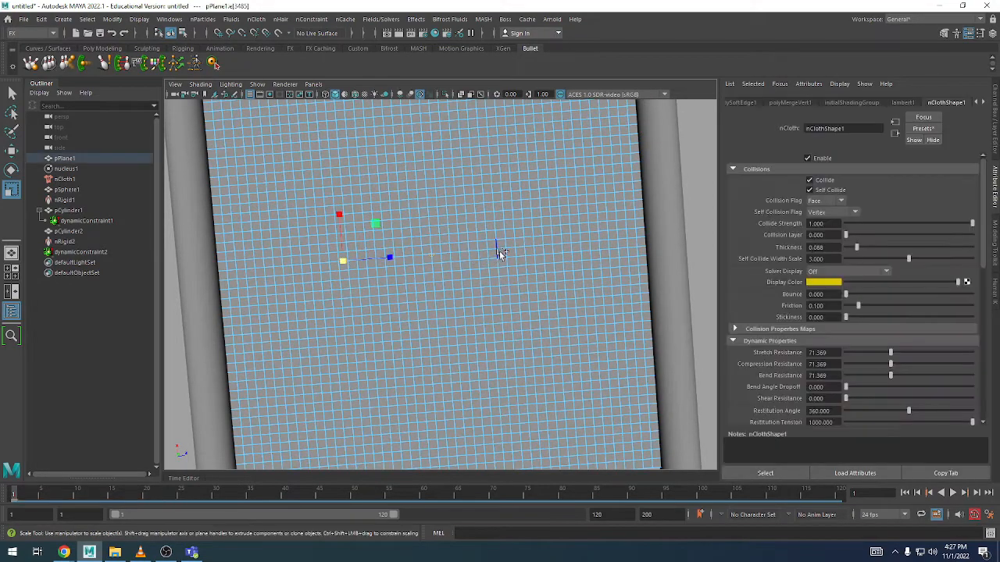
left_click(501, 250, "shift")
left_click_drag(502, 250, 386, 131, "alt")
- Create a Tearable Surface constraint from the selected cloth edges
left_click(311, 18)
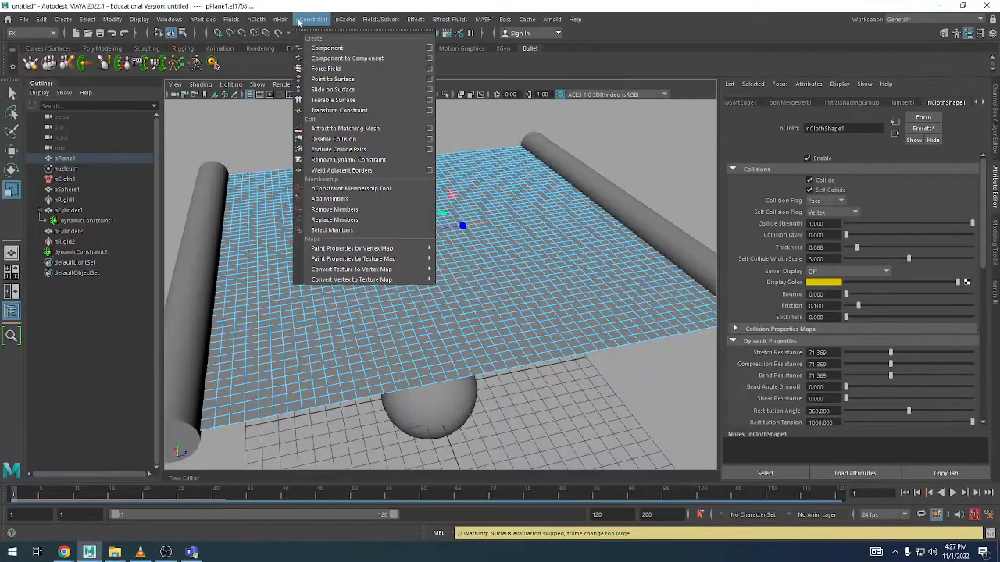
left_click(341, 98)
right_click_drag(651, 291, 553, 277, "alt")
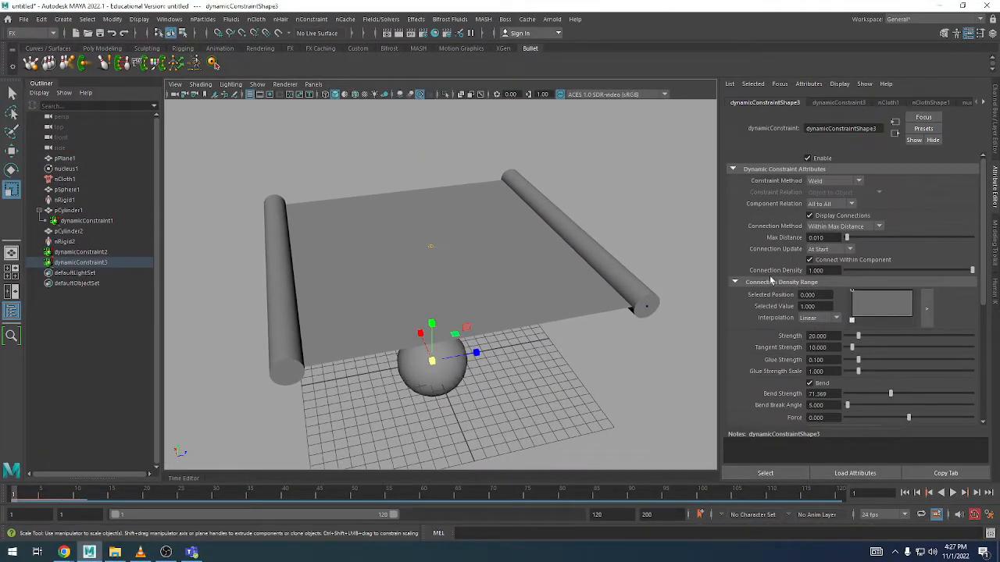
- Set the new tearable constraint's Strength to 80 and its Glue Strength to 0.8
left_click(832, 336)
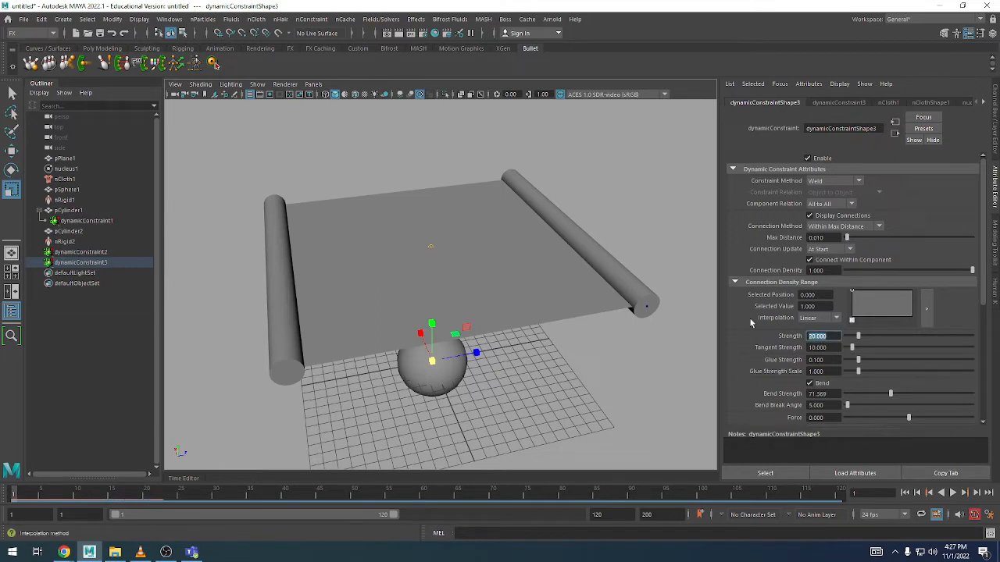
type("80")
key("Tab")
key("Tab")
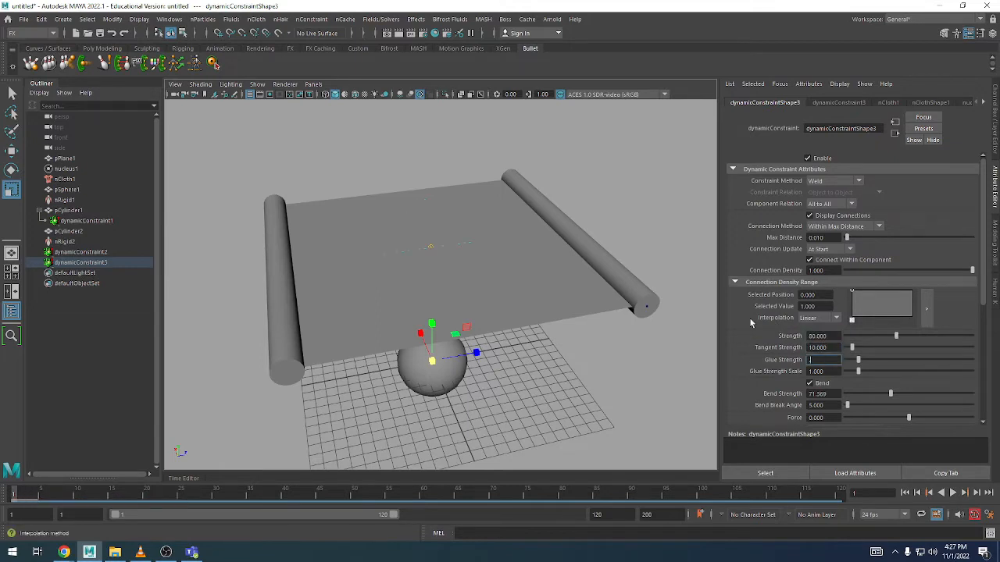
type(".8")
key("Return")
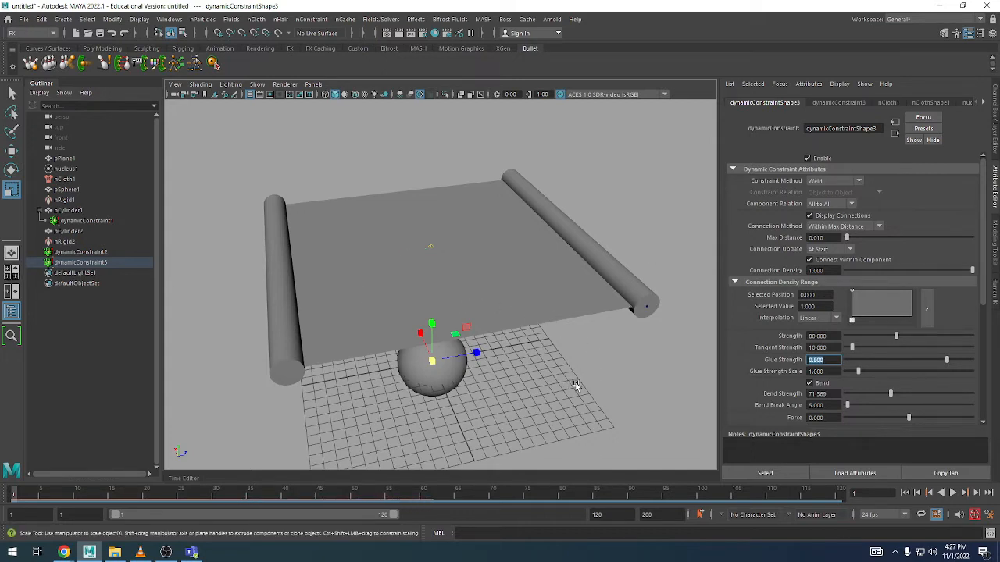
left_click_drag(575, 385, 580, 359, "alt")
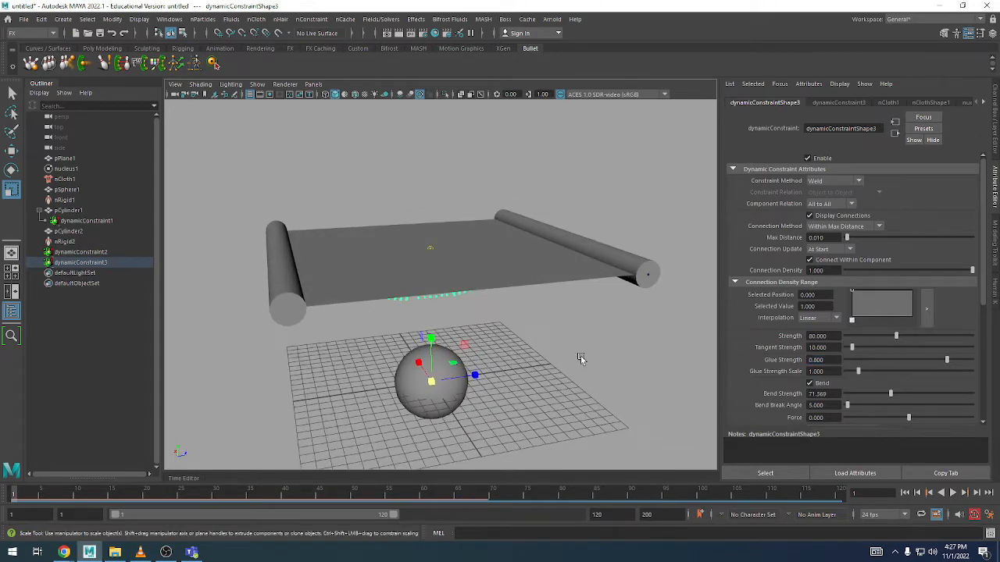
- Play the cloth simulation twice, check how the cloth stays attached to the two cylinders, and return to the start frame
key("alt+v")
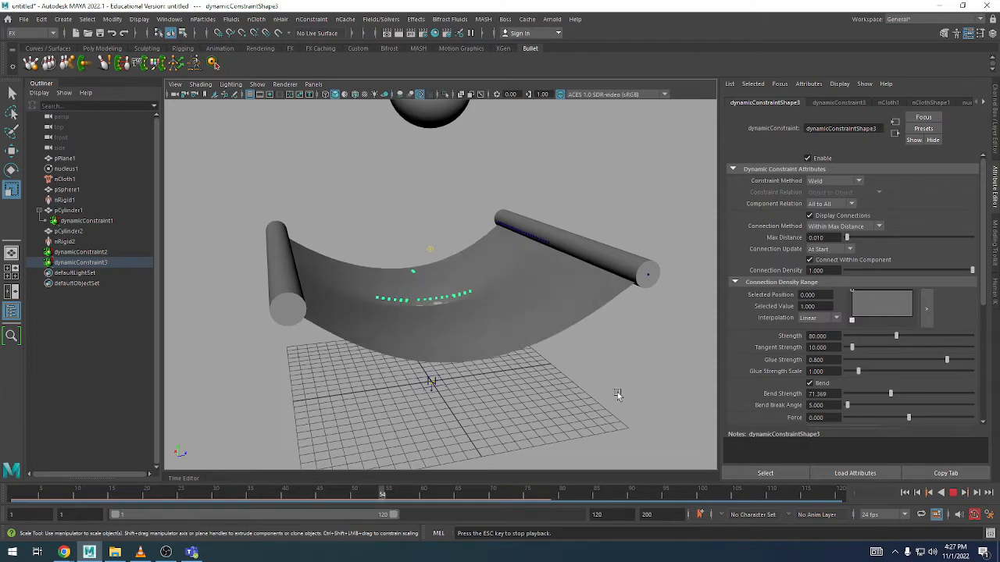
key("alt+v")
left_click_drag(672, 344, 680, 413, "alt")
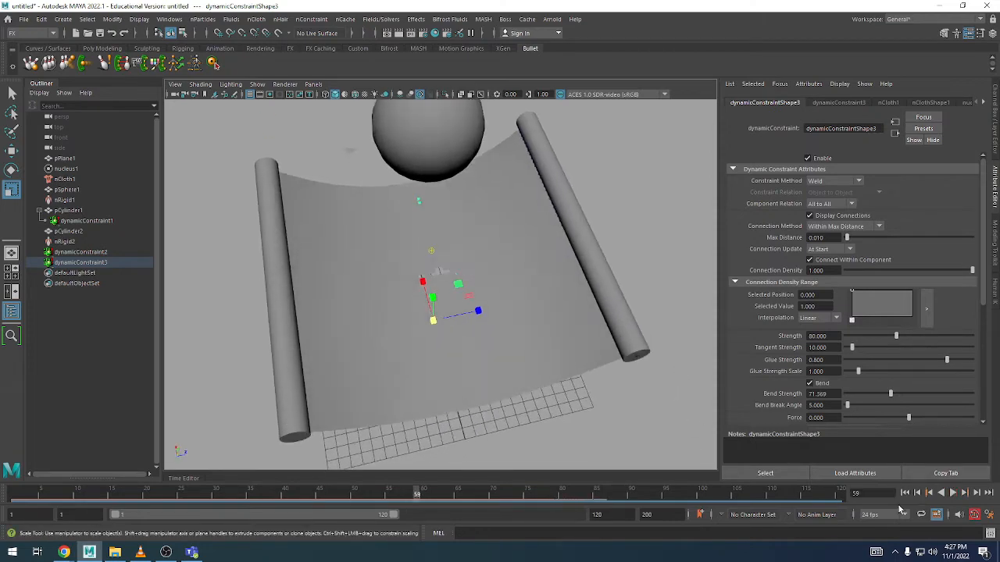
left_click(904, 493)
left_click_drag(461, 375, 477, 331, "alt")
key("alt+v")
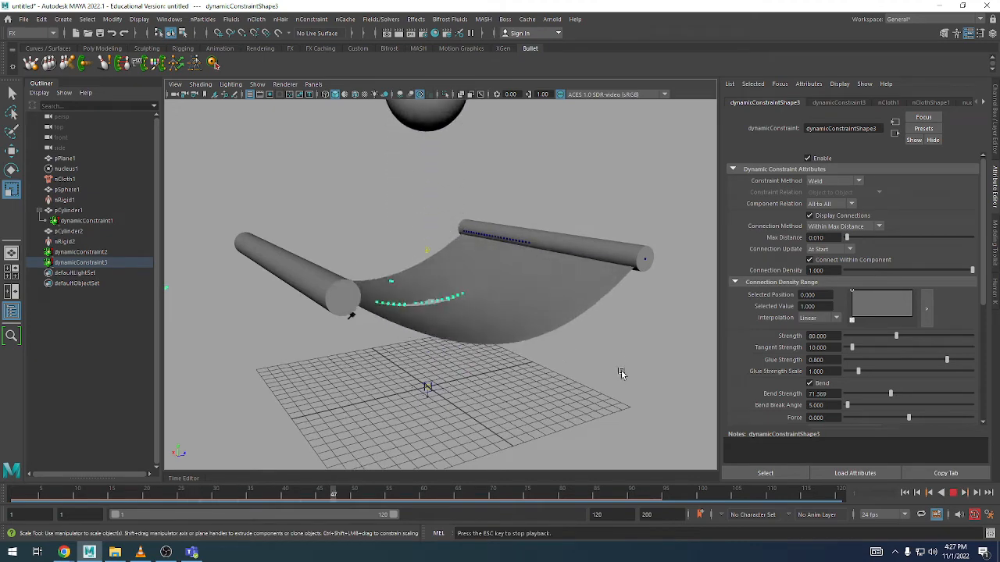
key("alt+v")
mouse_move(522, 317)
left_mouse_down("alt")
mouse_move(511, 330)
mouse_move(491, 315)
mouse_move(515, 335)
mouse_move(636, 339)
mouse_move(663, 324)
mouse_move(478, 324)
mouse_move(565, 308)
mouse_move(488, 267)
mouse_move(487, 335)
mouse_move(526, 319)
left_mouse_up("alt")
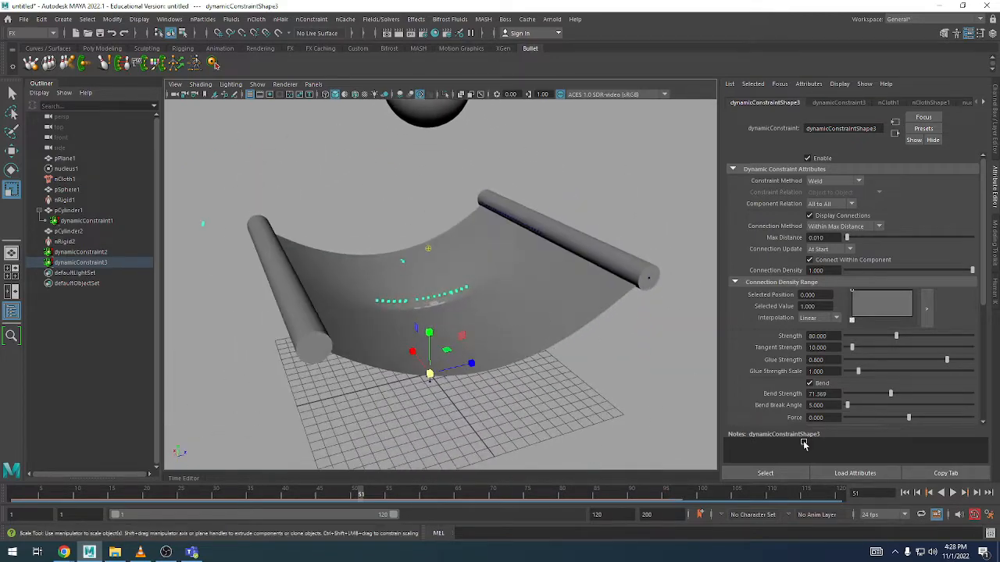
left_click(905, 493)
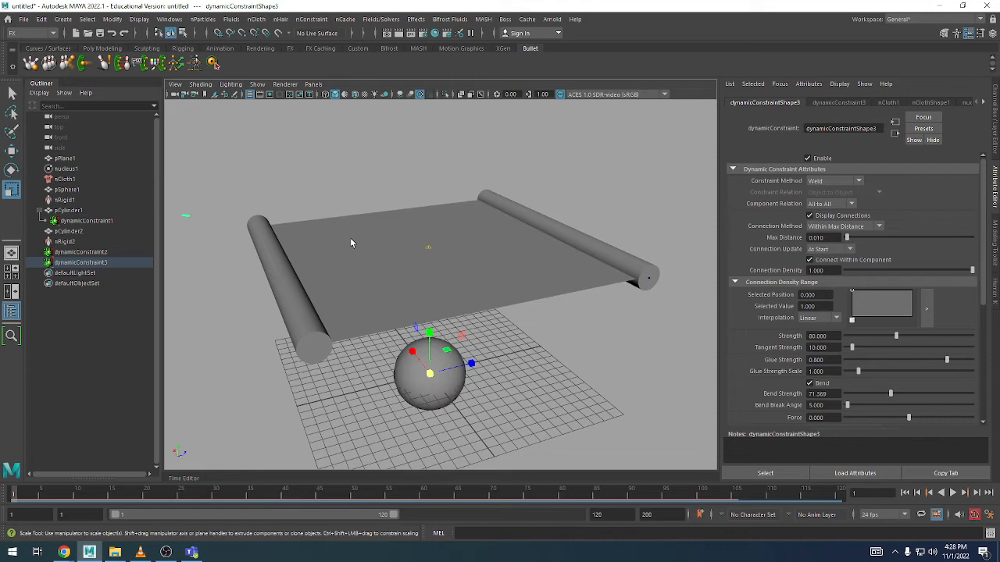
- Try to remove nCloth from the cloth plane, first on its own and then together with the nCloth1 node
left_click(442, 250)
left_click(416, 20)
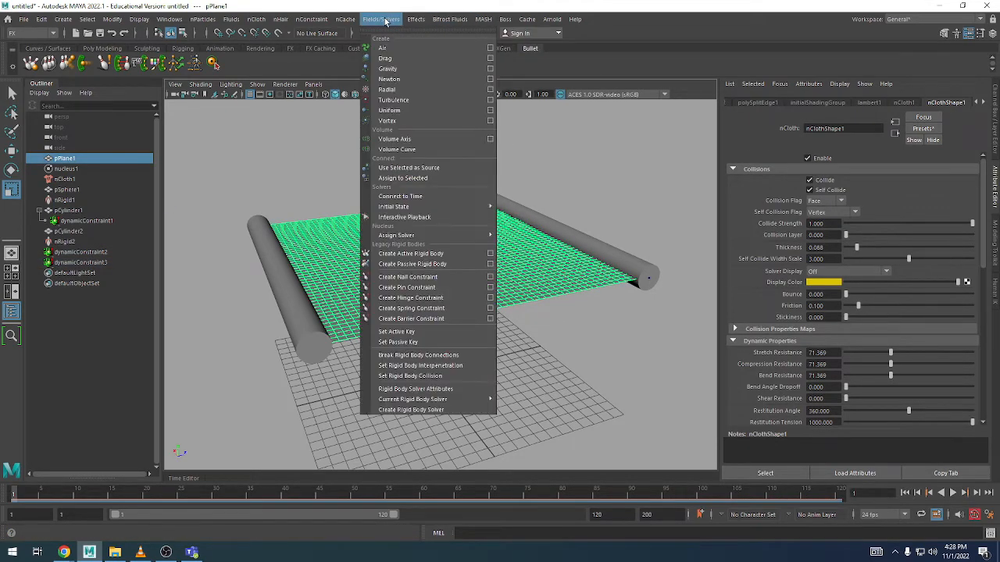
left_click(257, 19)
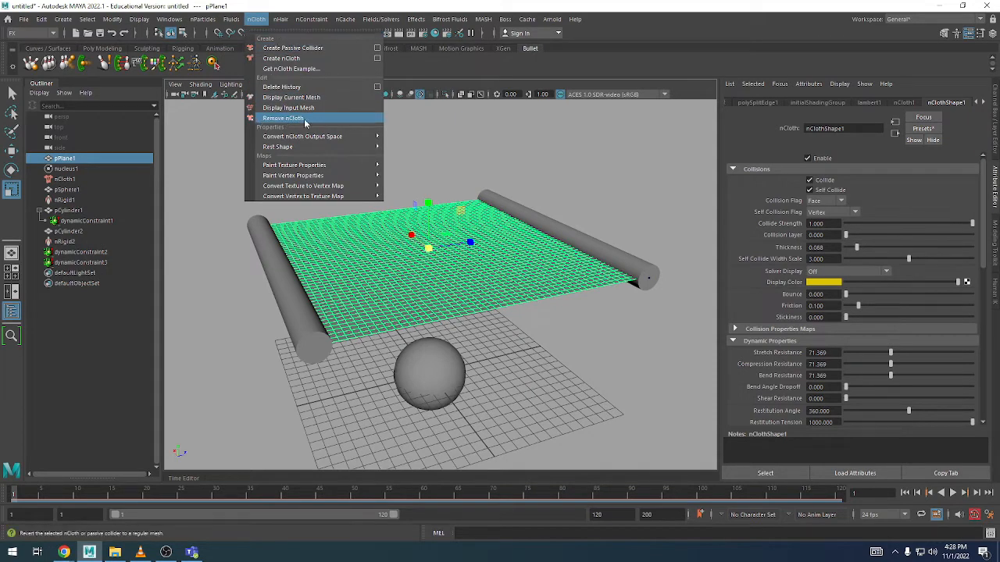
left_click(303, 119)
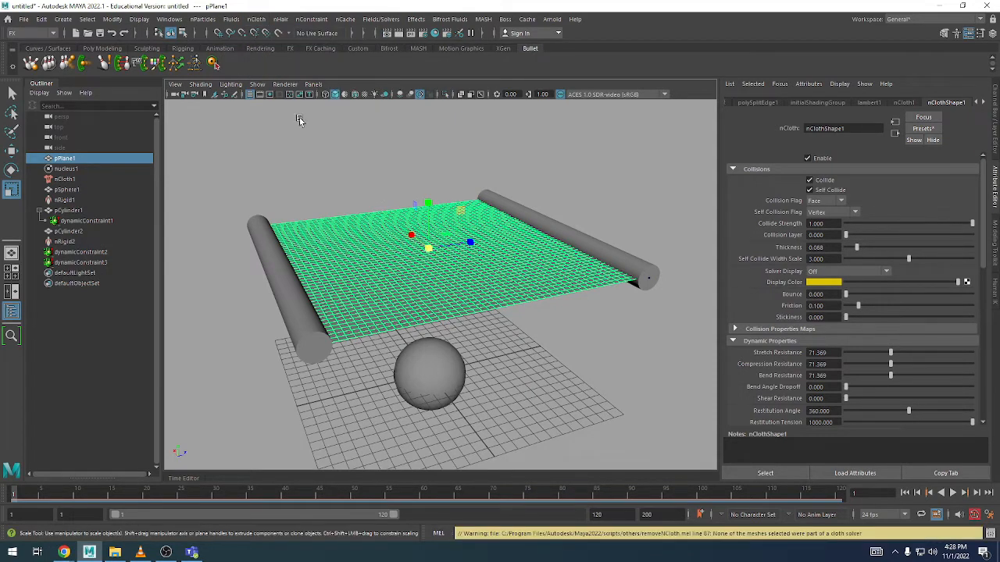
left_click(66, 179, "ctrl")
left_click(257, 19)
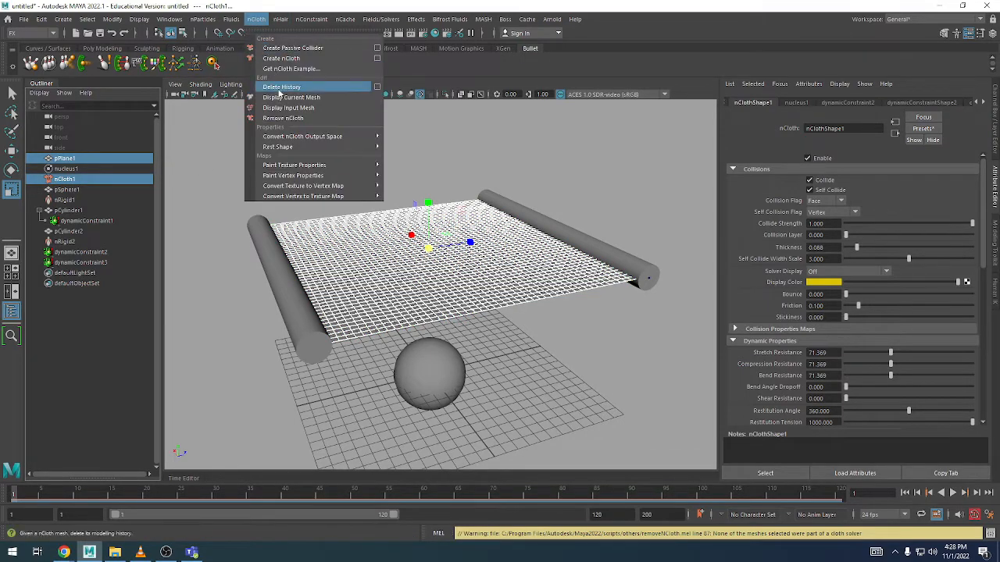
left_click(281, 117)
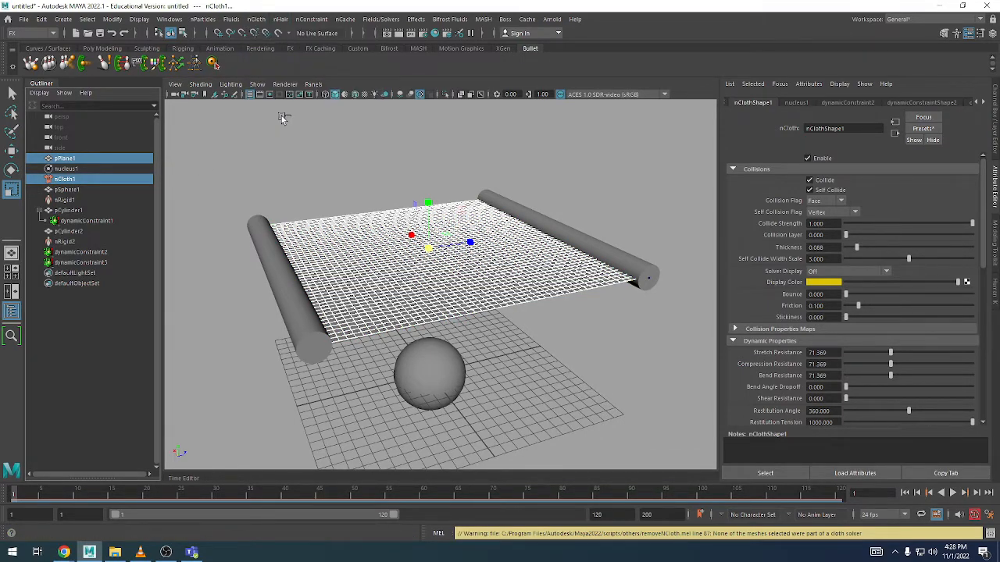
- Duplicate the cloth plane and delete the nucleus, nCloth, nRigid and dynamic constraint nodes together with pCylinder2
left_click(348, 205)
scroll(348, 205, "down", 2)
left_click(366, 264)
scroll(374, 242, "up", 2)
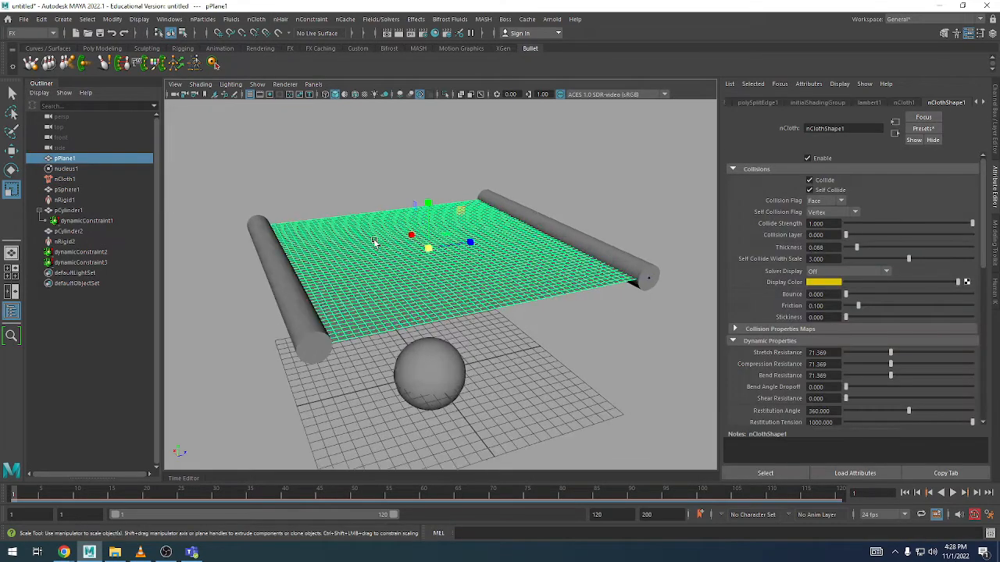
key("ctrl+d")
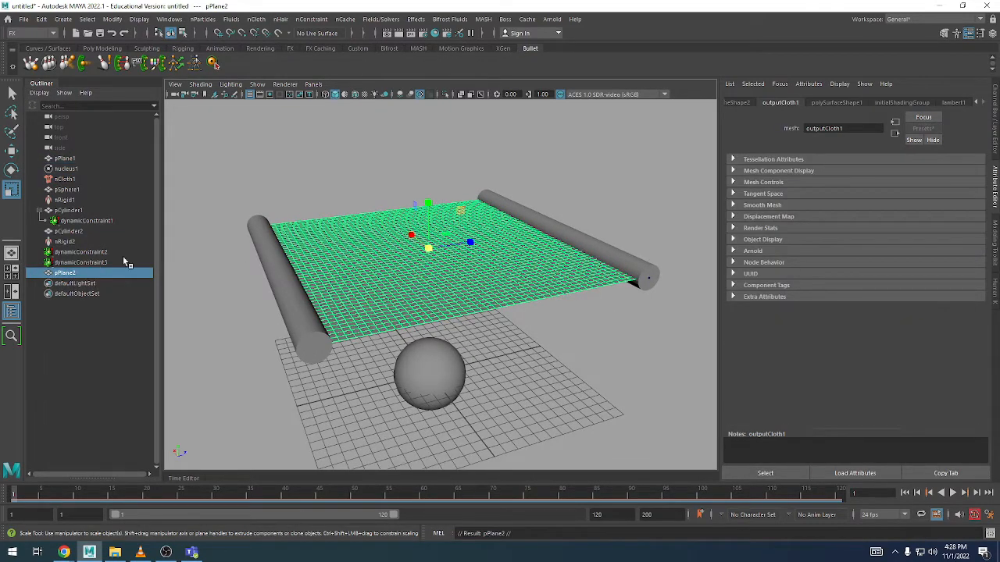
left_click_drag(85, 264, 80, 171)
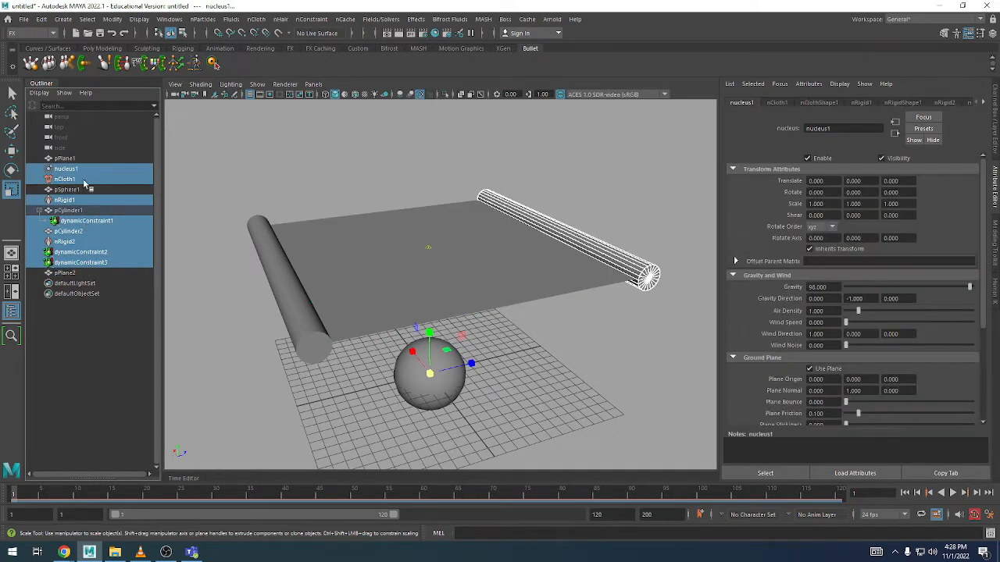
key("Delete")
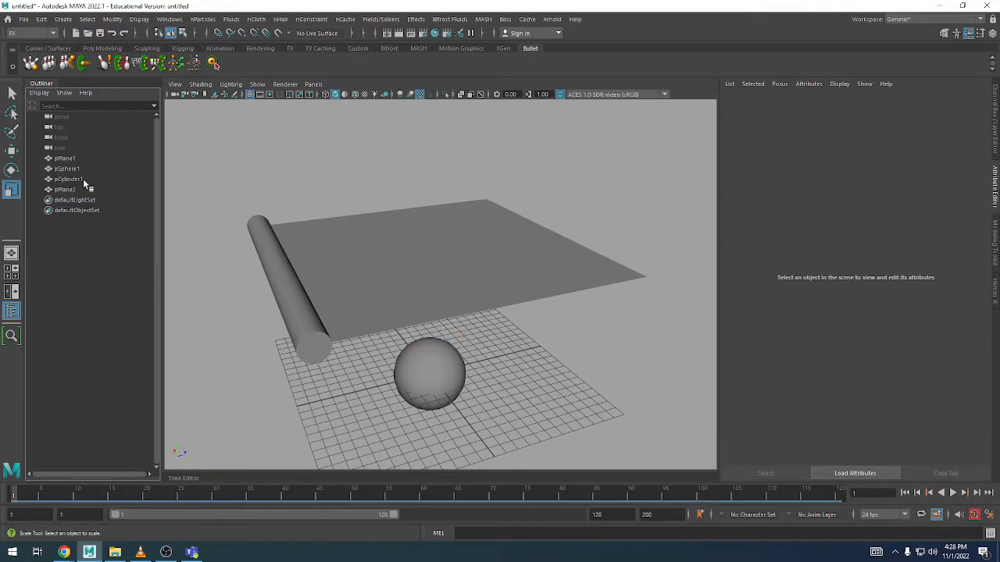
- Duplicate the remaining cylinder and move the copy onto the opposite edge of the cloth plane
left_click(275, 259)
key("ctrl+d")
key("w")
left_click_drag(317, 268, 571, 298)
mouse_move(636, 258)
left_mouse_down()
mouse_move(667, 260)
mouse_move(625, 267)
left_mouse_up()
key("v")
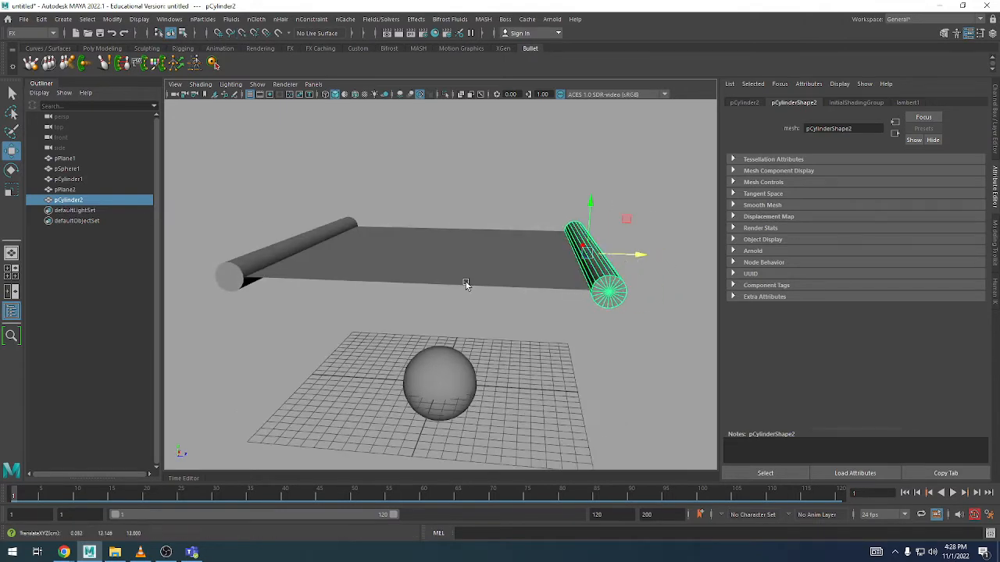
left_click_drag(465, 285, 419, 306, "alt")
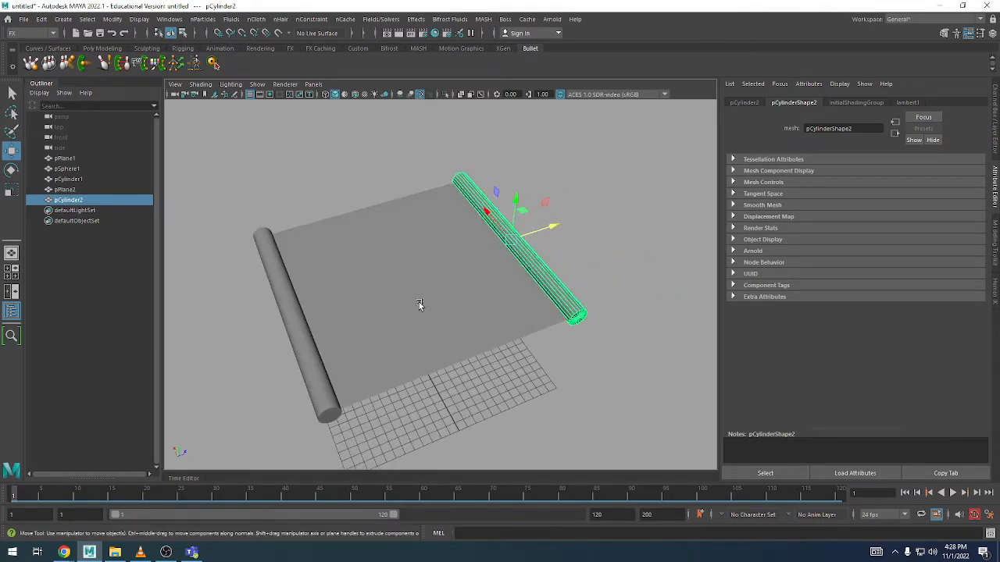
left_click(420, 307)
left_click(522, 225)
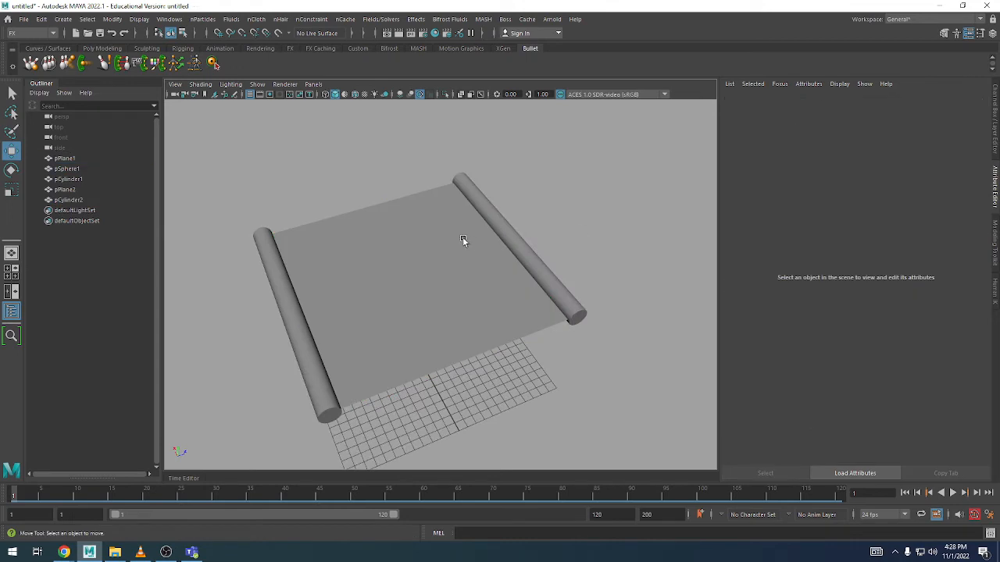
- Examine the duplicated plane's attributes and its edge mesh between the two cylinders
left_click_drag(538, 267, 503, 233, "alt")
left_click(478, 257)
left_click_drag(587, 224, 580, 257, "alt")
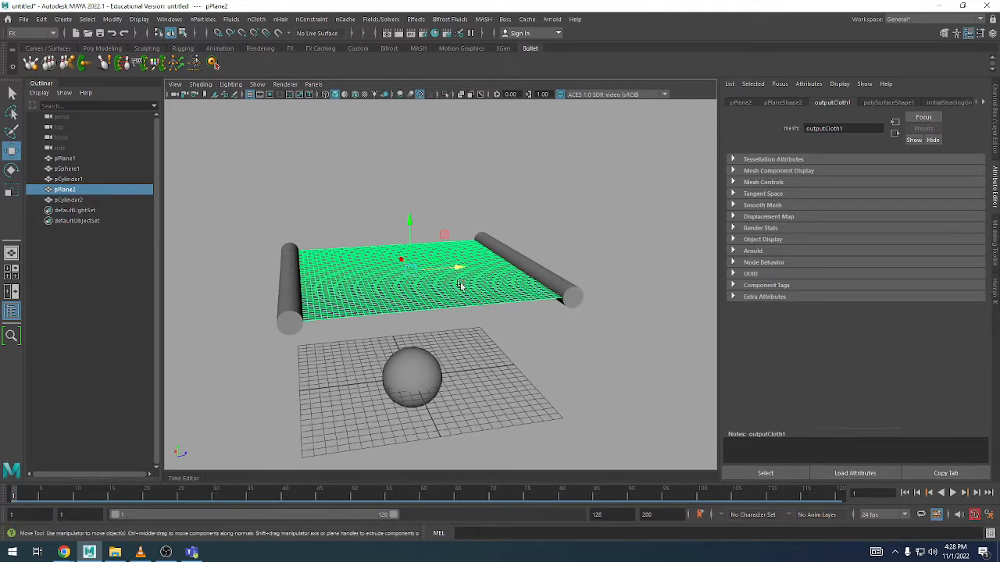
left_click(931, 104)
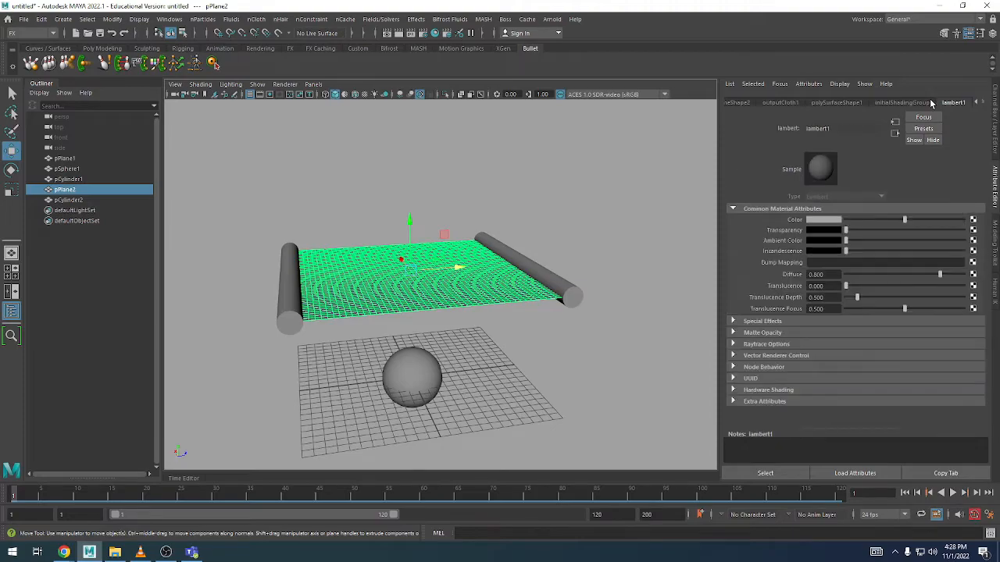
left_click_drag(456, 257, 475, 283, "alt")
right_click_drag(475, 283, 553, 277, "alt")
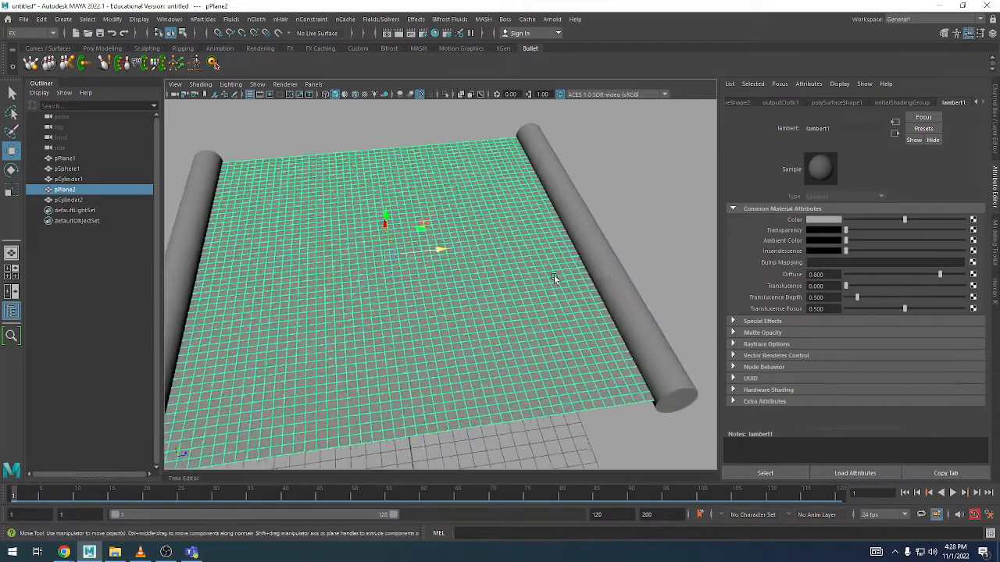
left_click_drag(553, 277, 449, 291, "alt")
mouse_move(366, 231)
right_mouse_down()
mouse_move(366, 254)
mouse_move(366, 222)
right_mouse_up()
left_click_drag(366, 222, 414, 287, "alt")
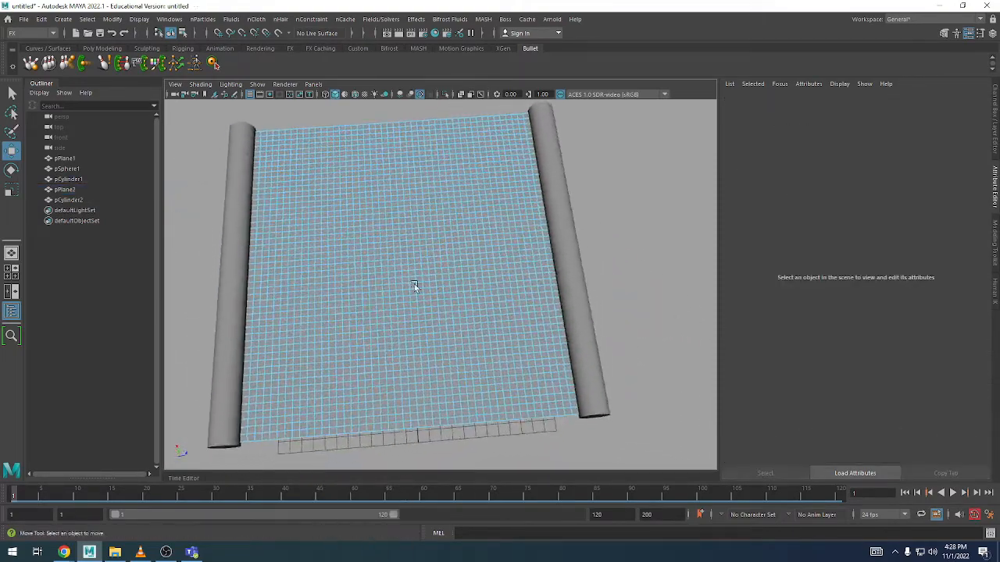
left_click(338, 264)
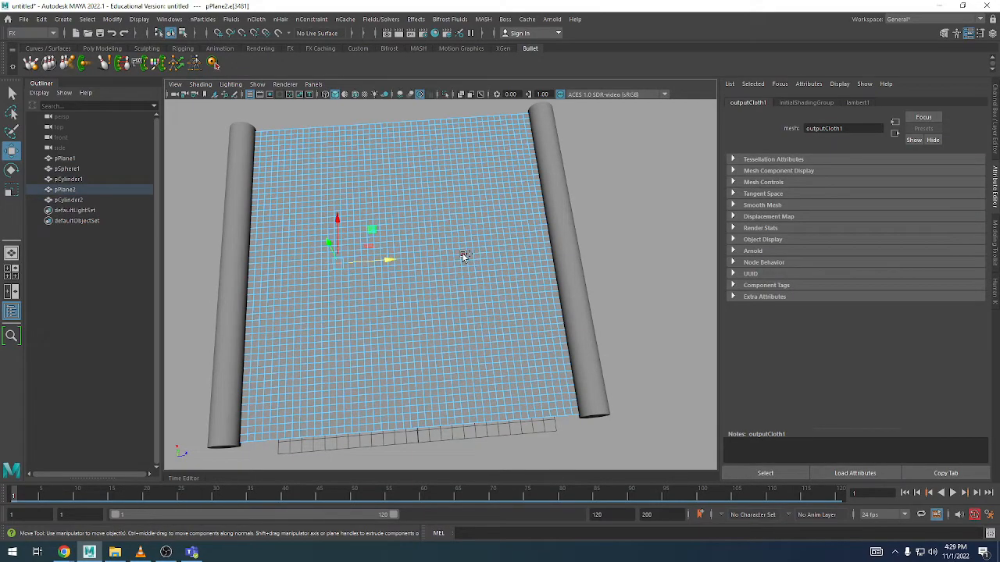
left_click_drag(463, 258, 518, 233, "alt")
left_click_drag(454, 228, 443, 244, "alt")
right_click_drag(454, 232, 492, 215)
- Try to freeze transformations on both planes, the sphere and both cylinders, and delete their construction history
left_click(428, 280)
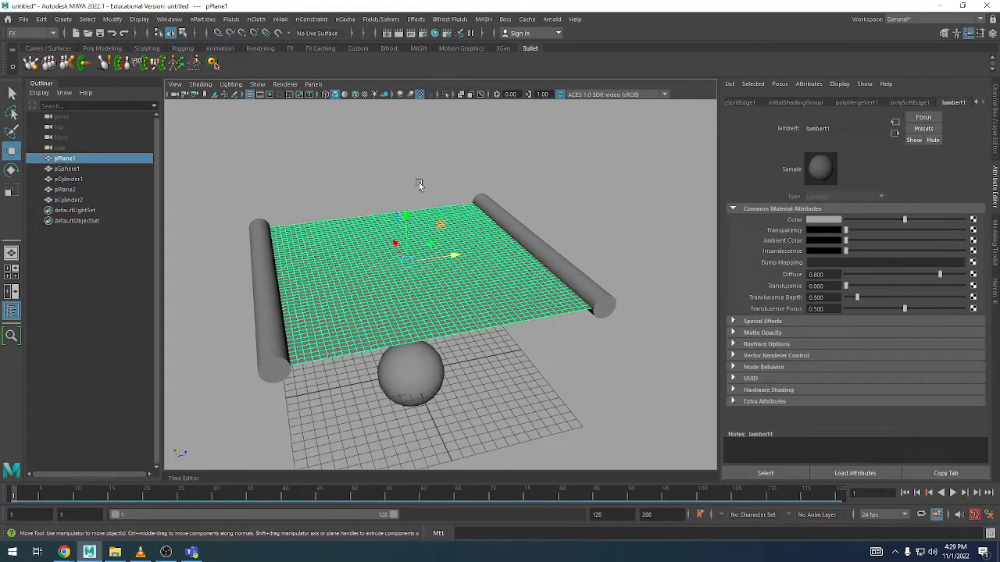
left_click(71, 201, "shift")
left_click(112, 19)
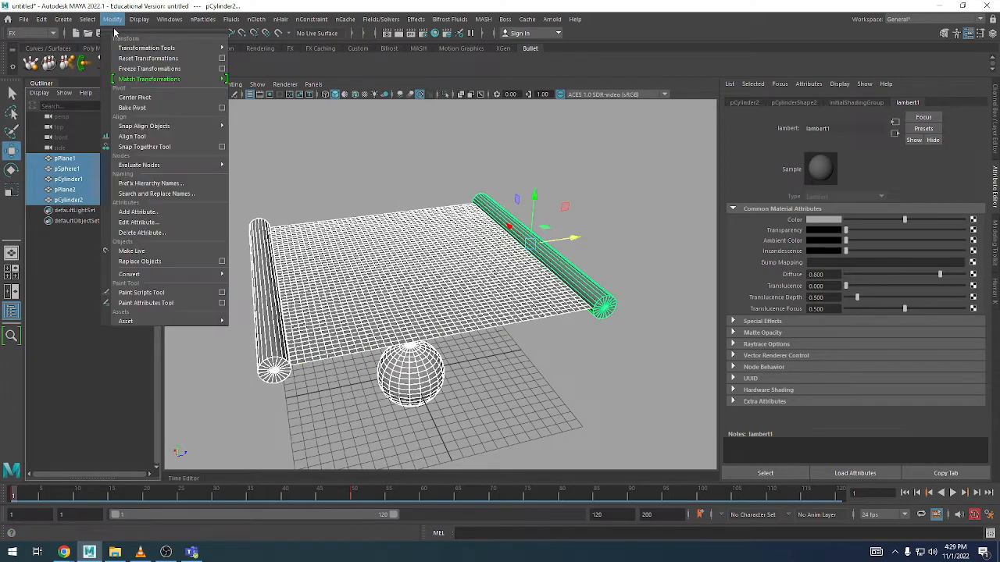
left_click(145, 71)
left_click(42, 20)
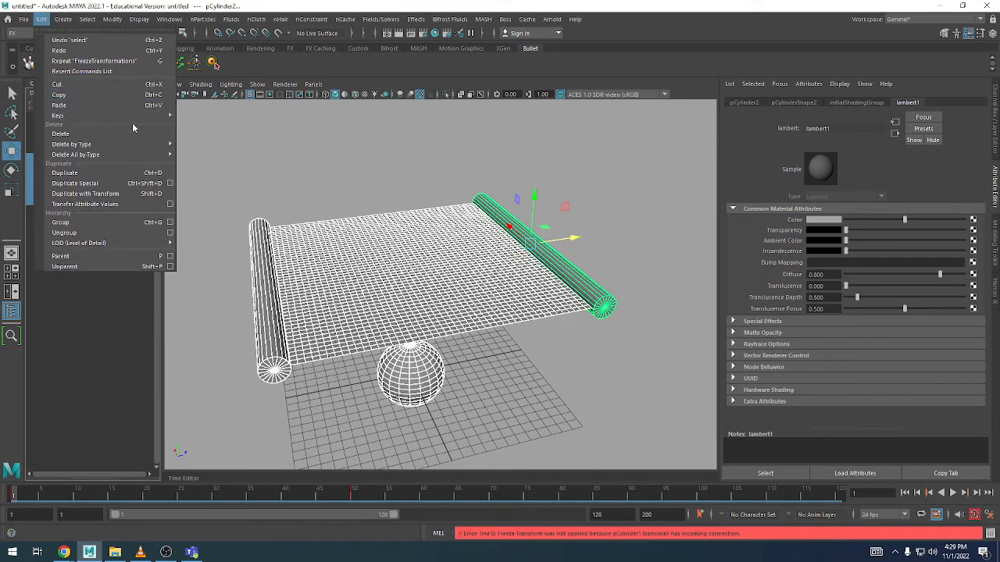
mouse_move(148, 144)
left_click(196, 144)
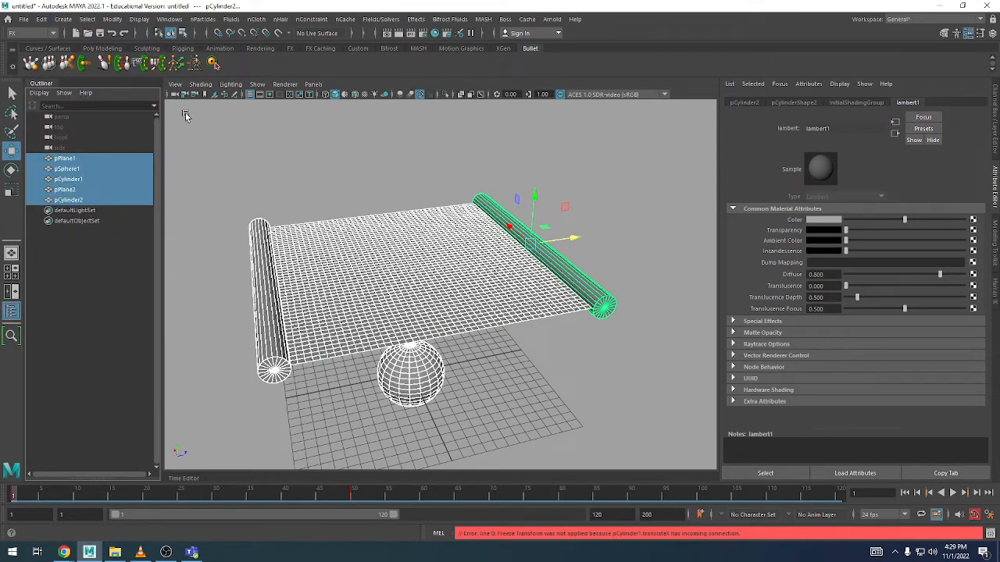
left_click(302, 158)
key("5")
- Create an nCloth from the duplicated plane pPlane2
left_click(346, 224)
left_click(267, 22)
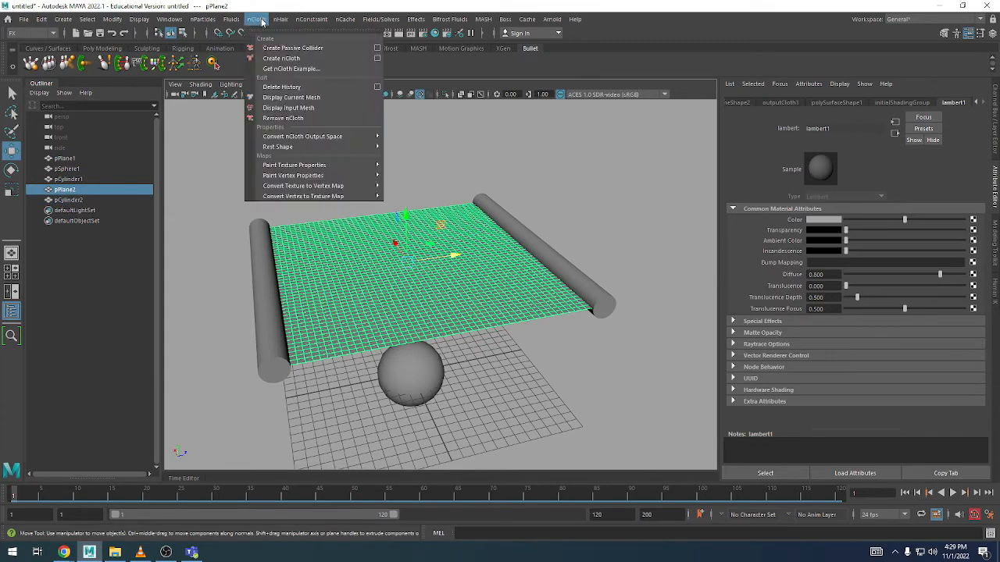
left_click(277, 47)
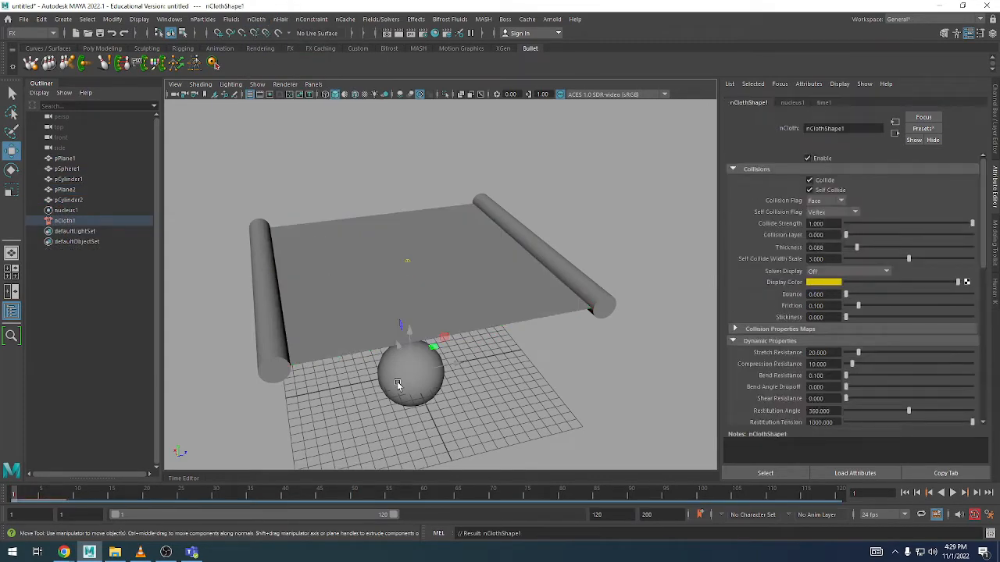
- Make the sphere below the cloth a passive collider
left_click(397, 381)
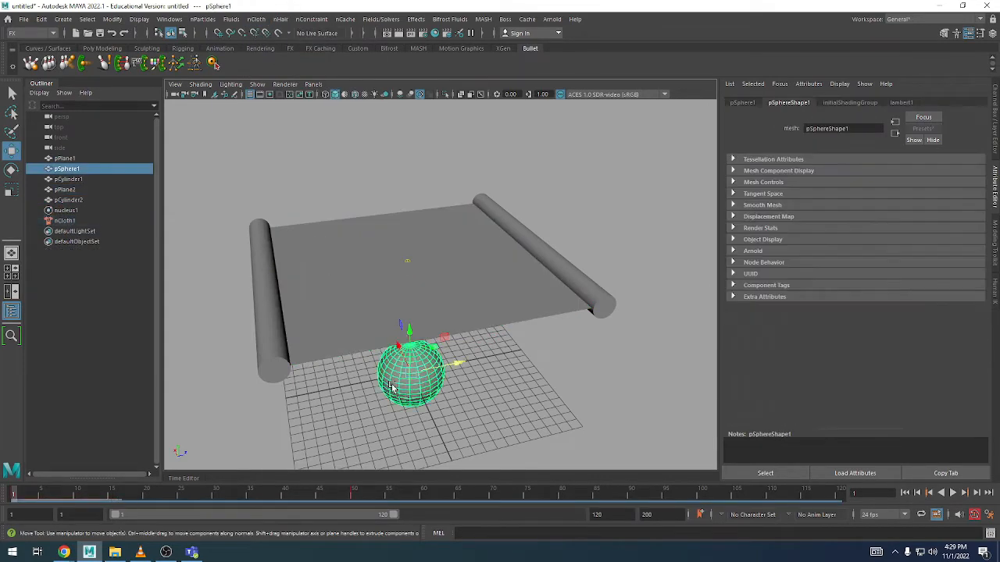
left_click(280, 19)
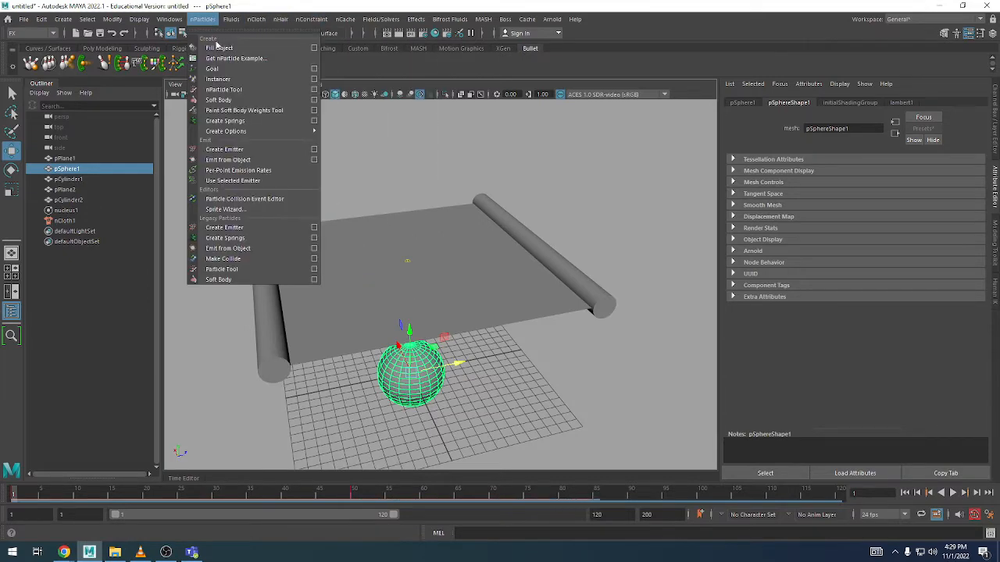
mouse_move(256, 18)
left_click(293, 48)
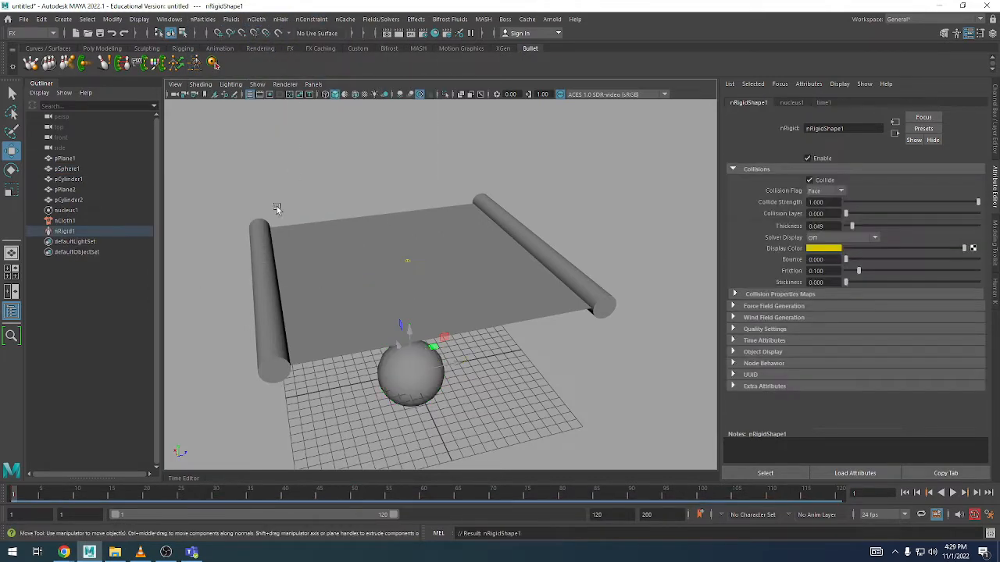
- Show the scene in X-ray and put the plane pPlane1 into vertex selection mode
left_click(303, 261)
left_click_drag(296, 239, 279, 249, "alt")
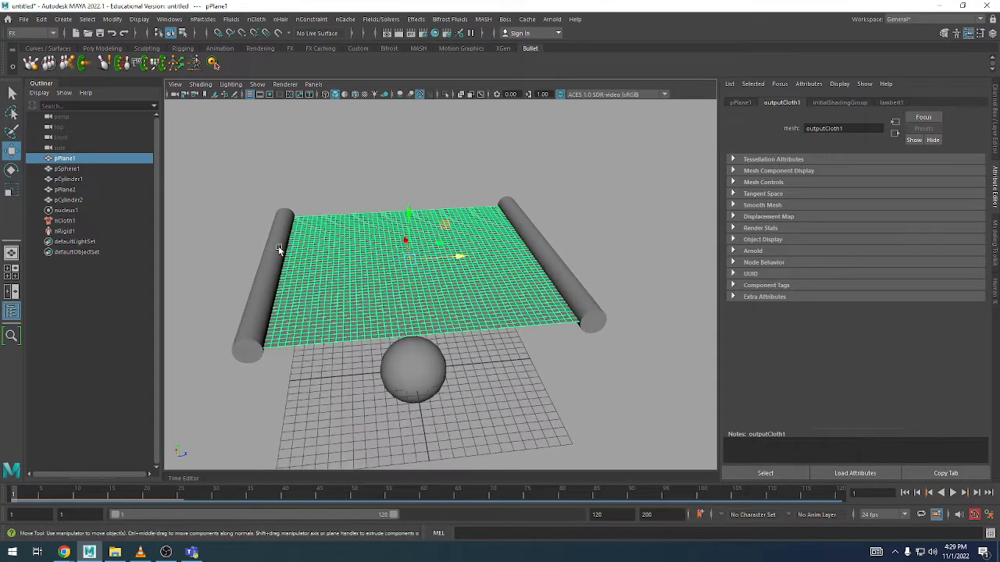
middle_click_drag(271, 330, 326, 299, "alt")
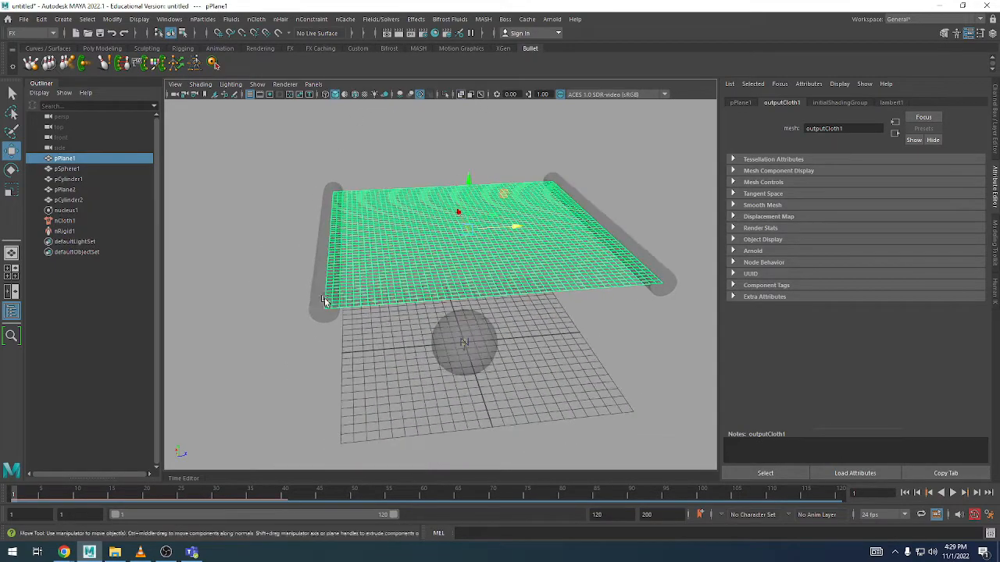
left_click_drag(326, 300, 317, 322, "alt")
right_click_drag(386, 234, 347, 240)
middle_click_drag(347, 239, 390, 263, "alt")
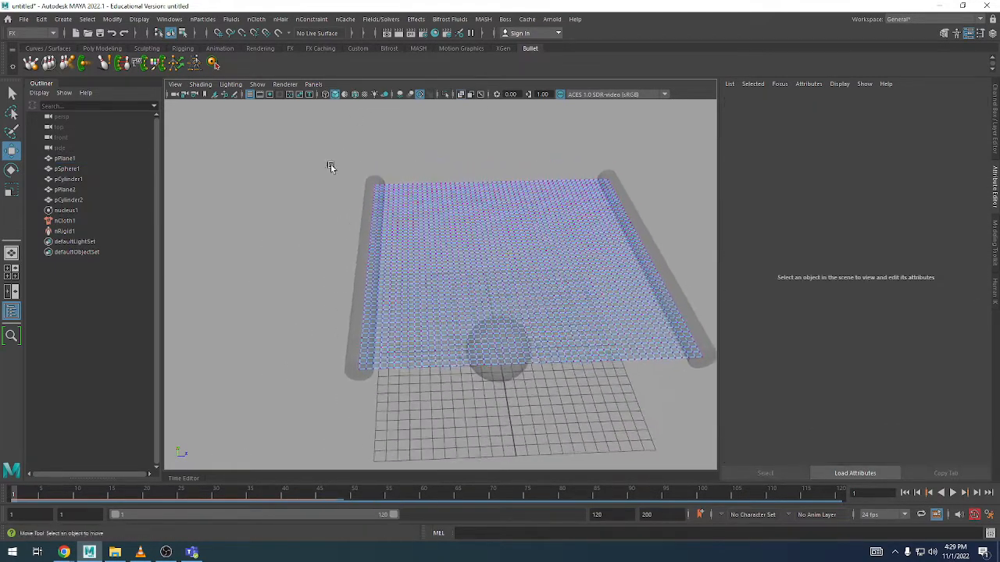
- Try to add a Transform Constraint to the outermost row of pPlane1 vertices inside pCylinder1
left_click_drag(381, 493, 372, 495)
left_click_drag(373, 405, 385, 435, "alt")
left_click_drag(291, 122, 337, 394)
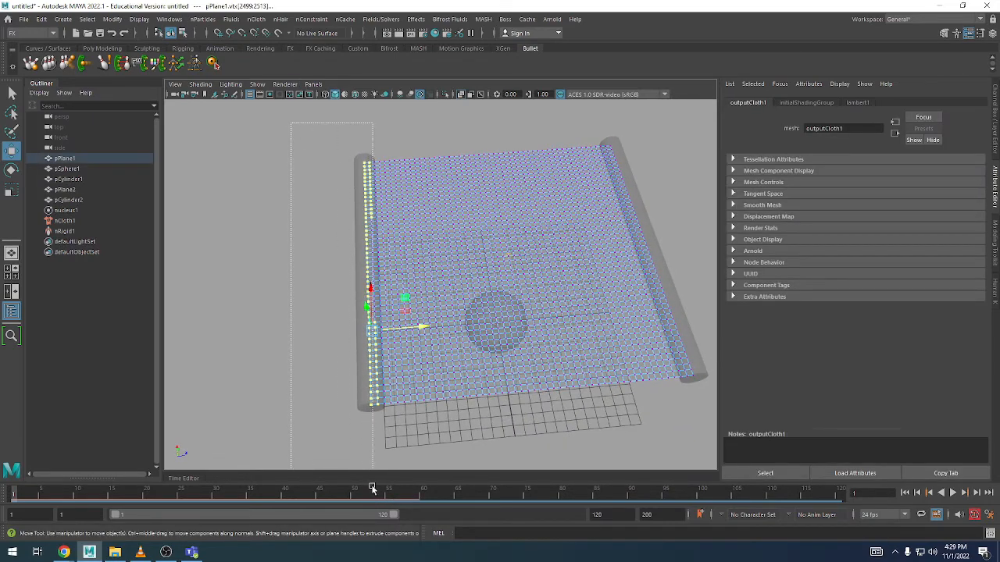
left_click_drag(372, 488, 372, 489)
left_click_drag(411, 418, 404, 422, "alt")
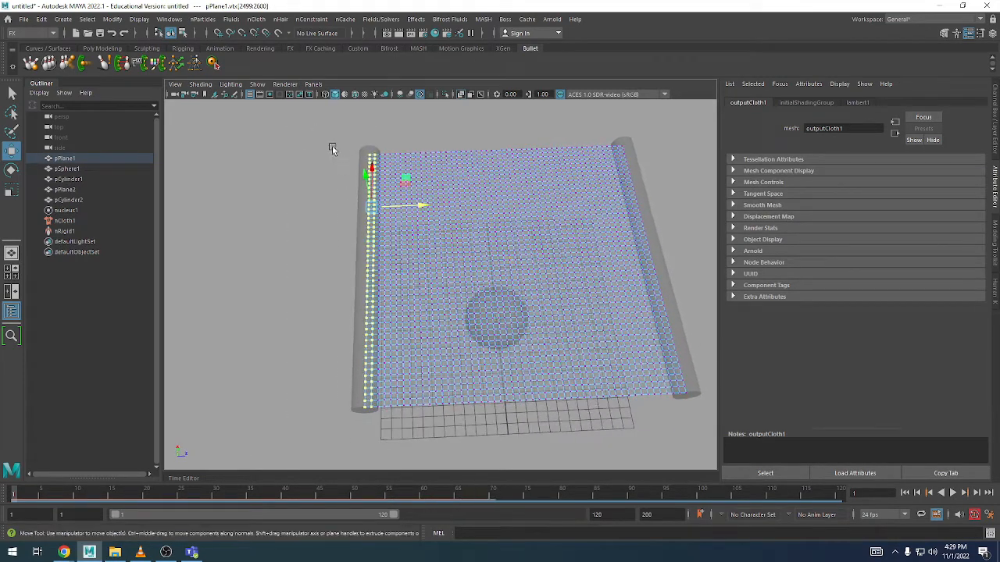
left_click_drag(327, 125, 365, 500)
left_click_drag(383, 383, 387, 366, "alt")
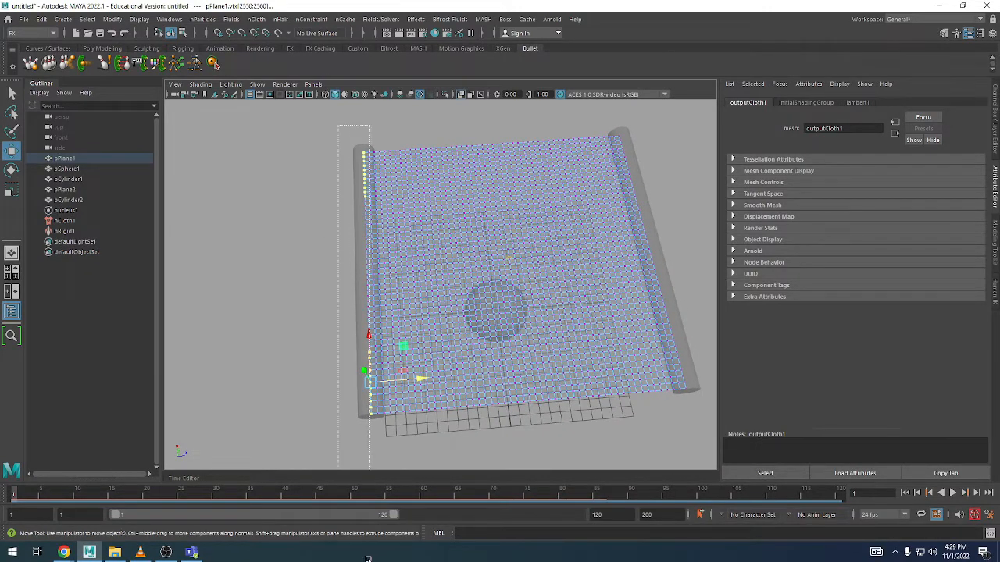
left_click_drag(367, 559, 369, 556)
left_click_drag(396, 434, 395, 430, "alt")
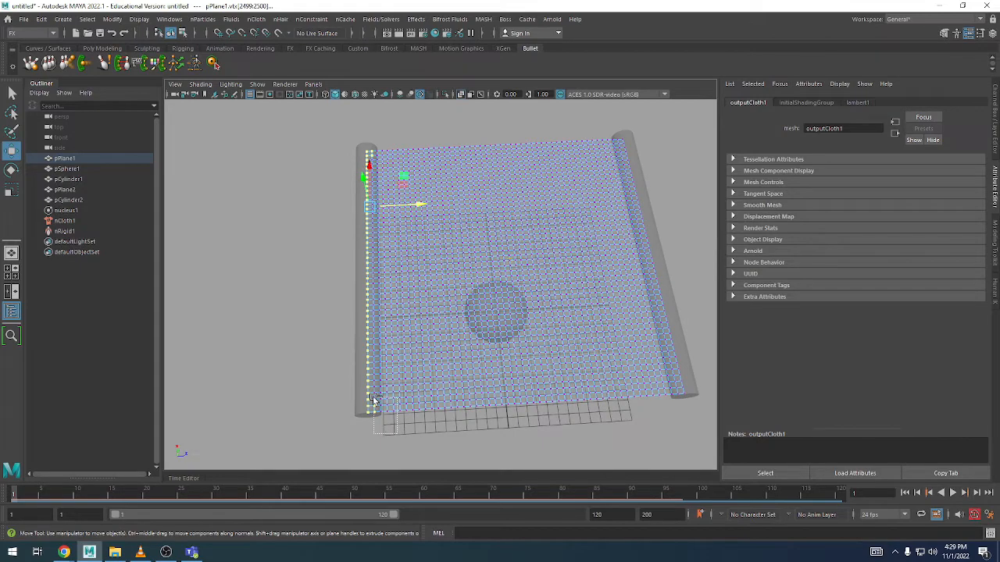
left_click_drag(388, 135, 572, 217, "alt")
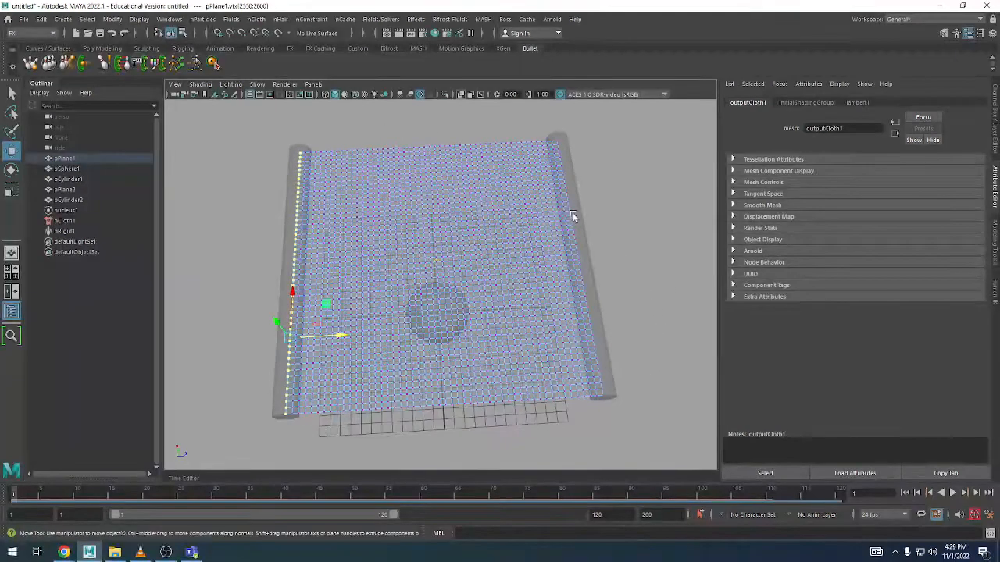
left_click(296, 20)
left_click(343, 113)
- Try to add a Transform Constraint to the outermost row of pPlane1 vertices inside pCylinder2
left_click_drag(636, 297, 606, 276, "alt")
middle_click_drag(606, 276, 481, 276, "alt")
left_click_drag(515, 446, 439, 97)
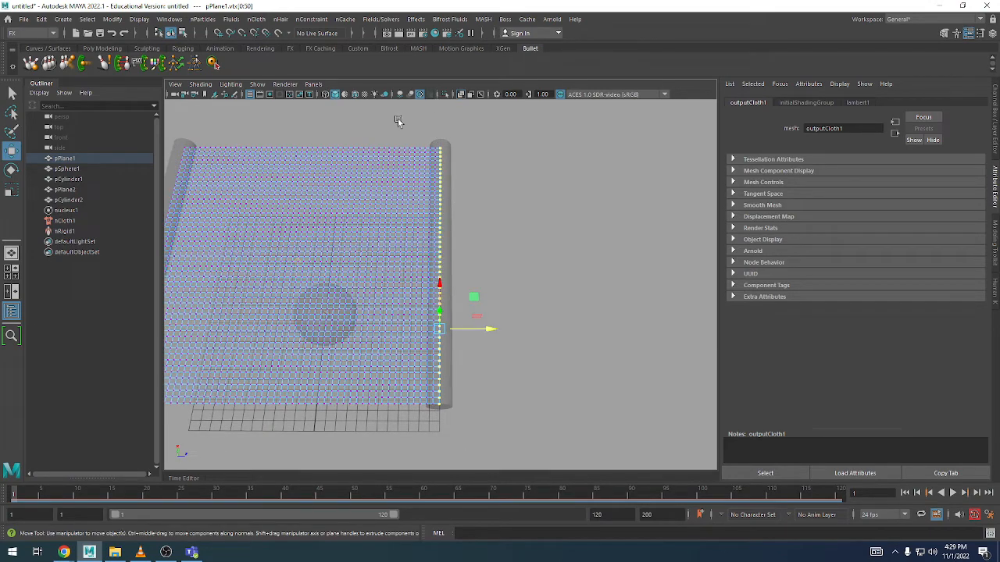
left_click(295, 21)
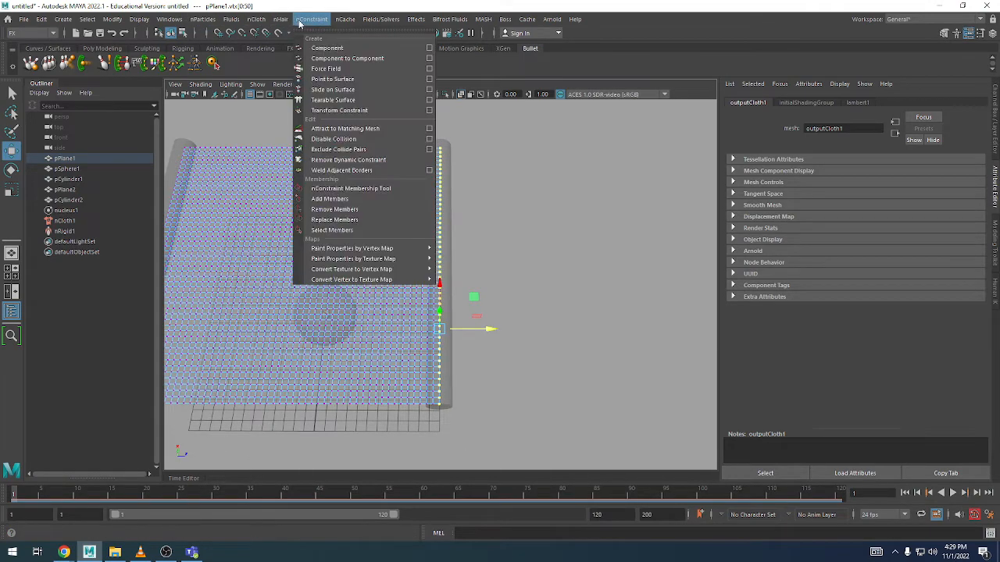
left_click(336, 116)
- Play the cloth simulation, rewind to the first frame and play it again with nothing selected
key("alt+v")
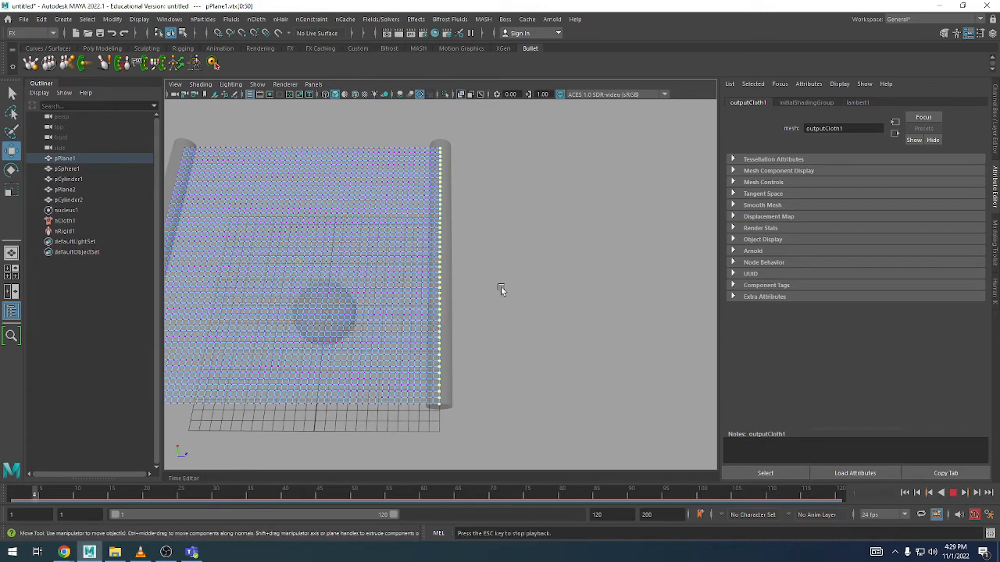
left_click_drag(501, 287, 512, 202, "alt")
middle_click_drag(513, 201, 577, 203, "alt")
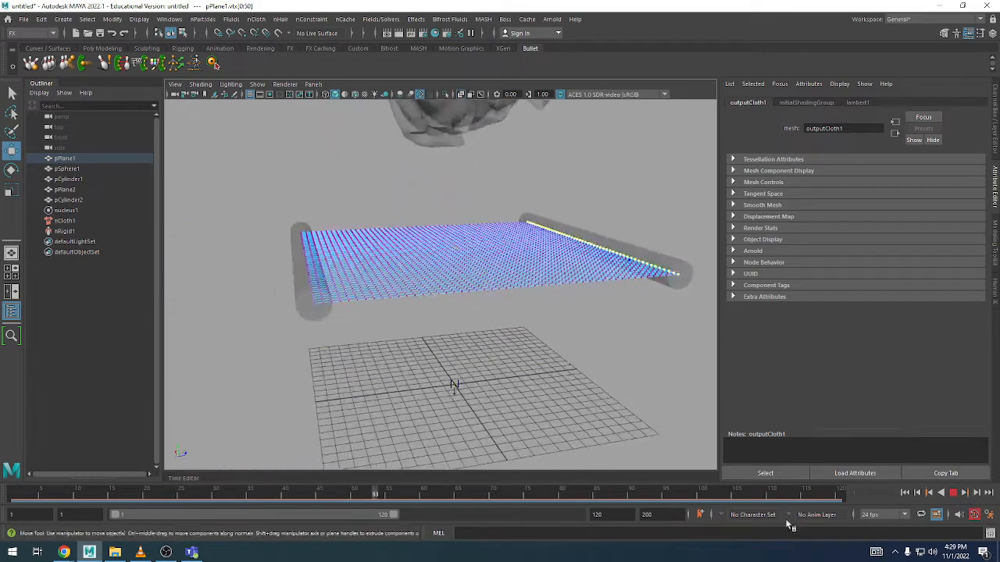
left_click(953, 493)
left_click(905, 493)
left_click_drag(591, 283, 557, 271, "alt")
left_click(557, 271)
key("alt+v")
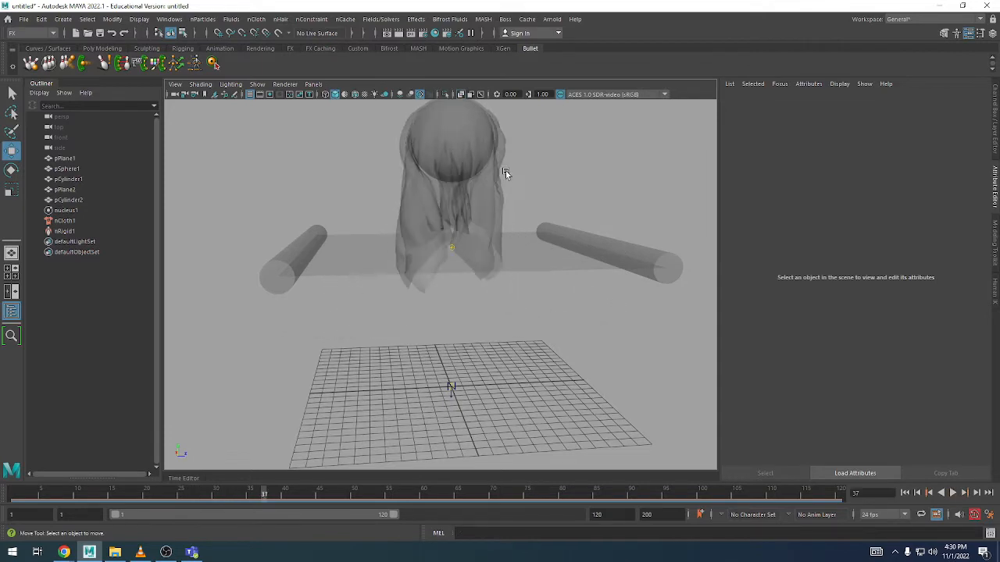
- Turn off X-ray and select the planes, cylinders, sphere and rigid node in turn to check which mesh simulates
left_click(460, 93)
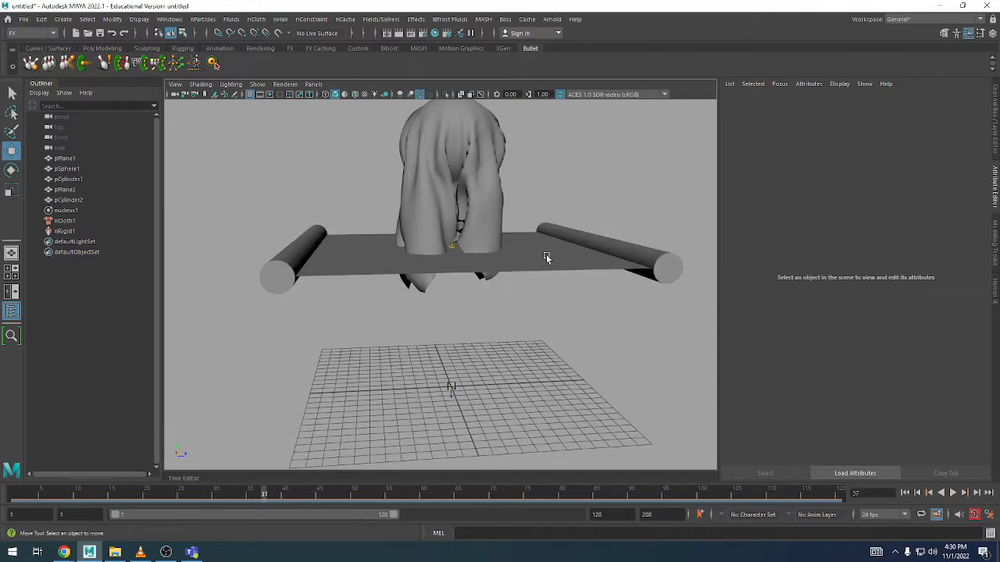
left_click(132, 158)
left_click(78, 231)
left_click(82, 200)
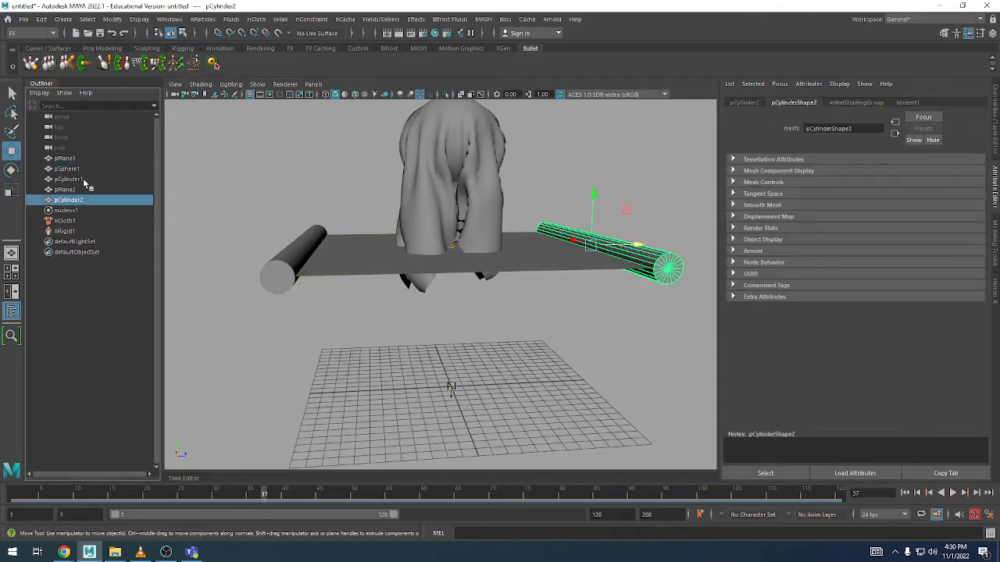
left_click(84, 180)
left_click(85, 170)
left_click(384, 250)
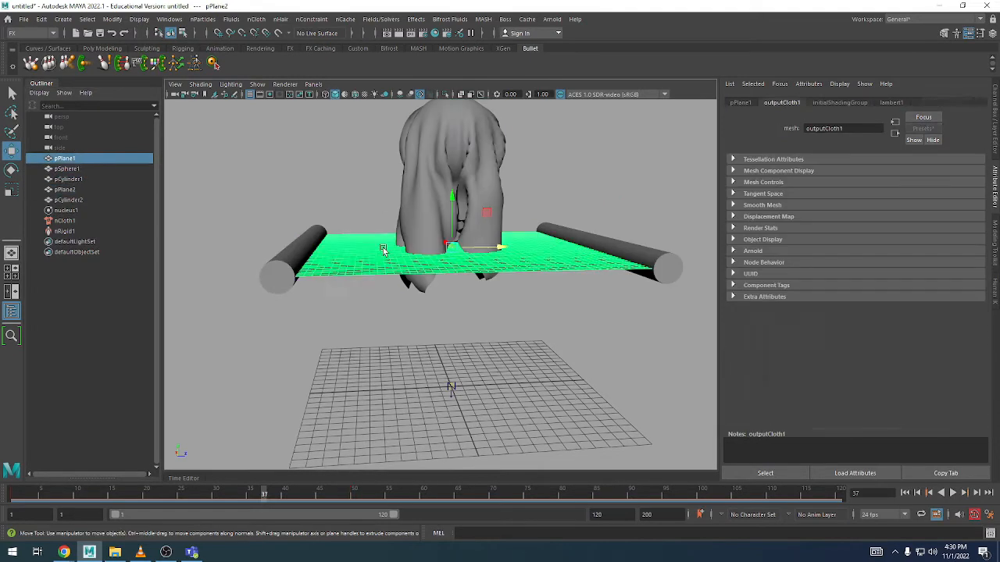
- Replay the cloth simulation from the first frame in the normal shaded view
left_click(904, 493)
middle_click_drag(471, 260, 430, 262, "alt")
key("alt+v")
left_click(473, 272)
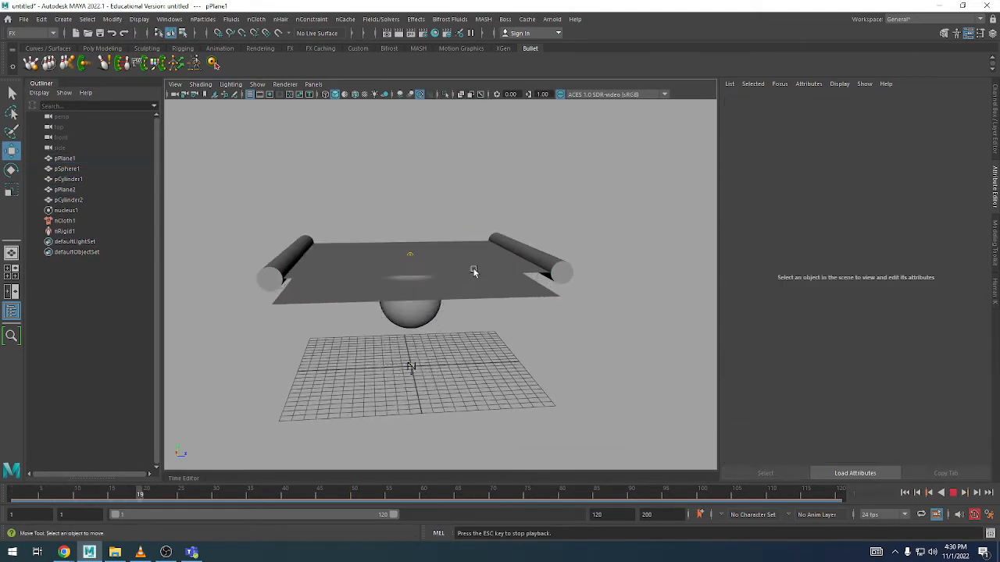
key("alt+v")
- Start a new scene, discarding the current one, and create a polygon plane scaled uniformly to 23.82
key("ctrl+n")
left_click(486, 279)
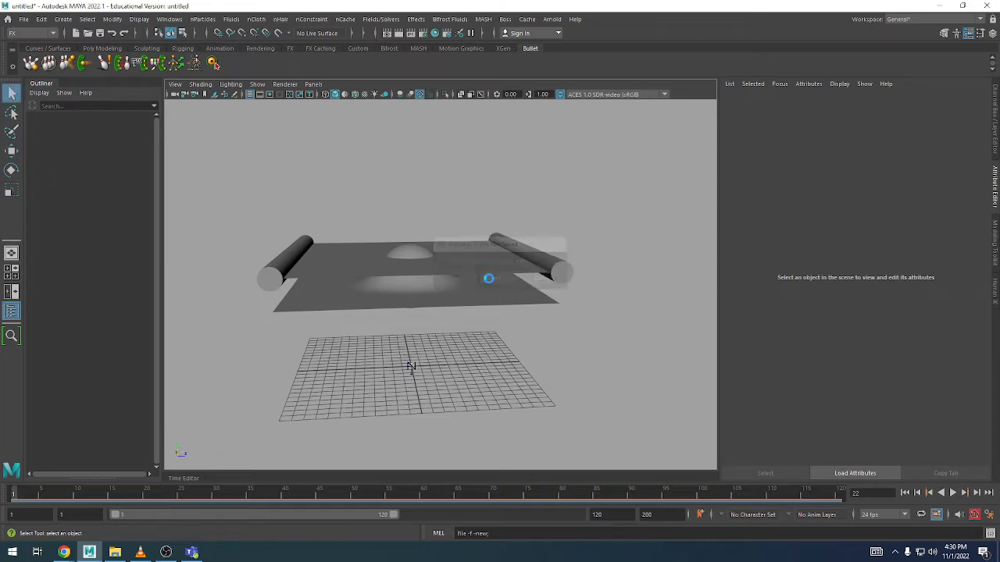
left_click(64, 19)
mouse_move(101, 61)
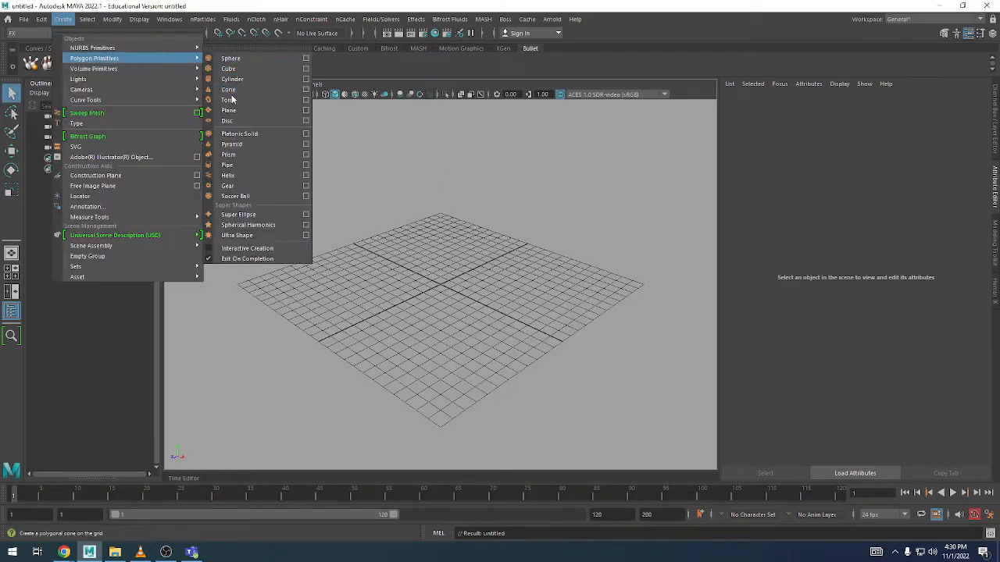
left_click(257, 107)
key("r")
left_click_drag(429, 289, 645, 296)
left_click(995, 124)
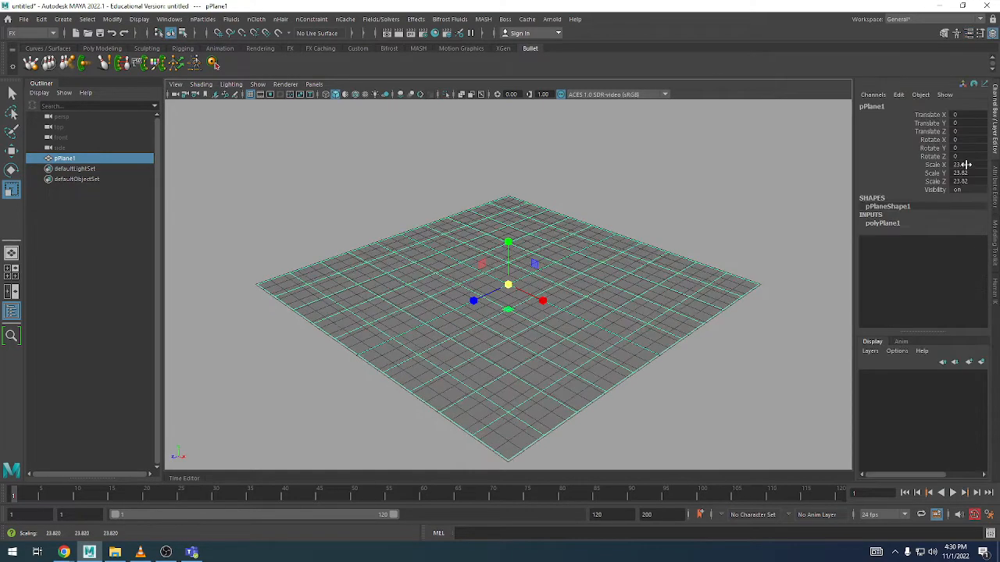
- Set the plane's width and height subdivisions to 50 each and check the resulting mesh density
left_click(911, 223)
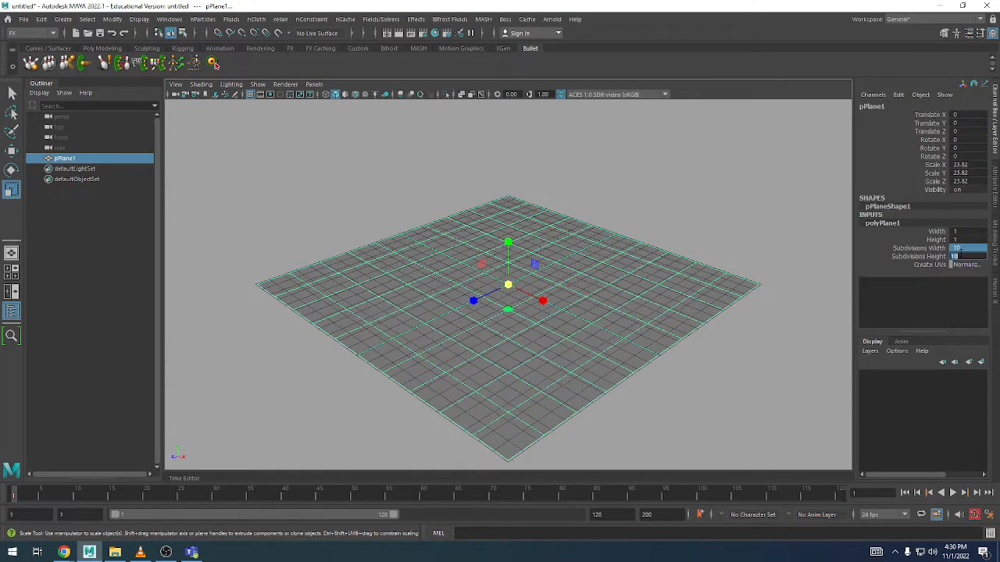
type("50")
key("Return")
left_click(719, 268)
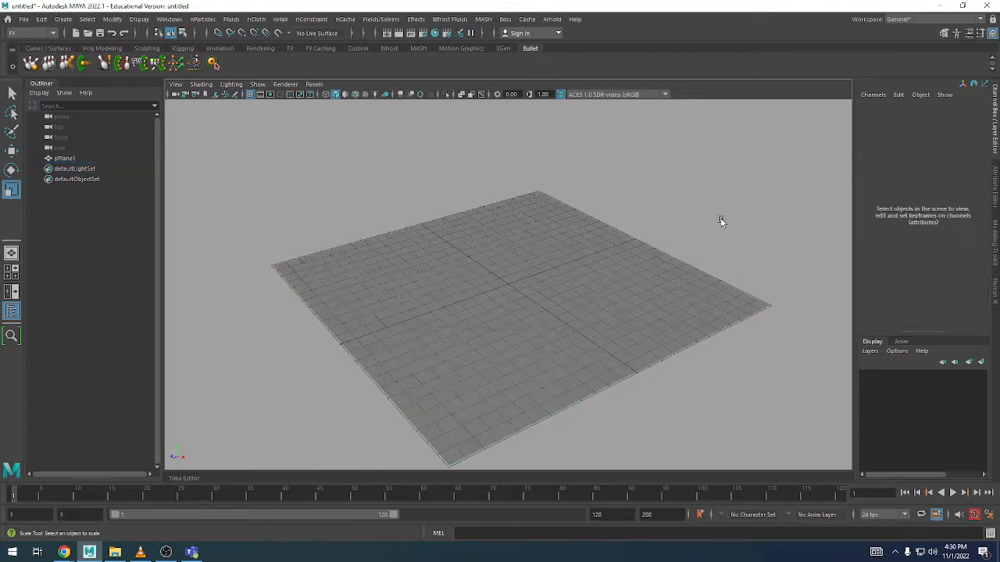
left_click(667, 279)
left_click_drag(667, 279, 702, 235, "alt")
left_click(902, 226)
left_click_drag(611, 262, 587, 241, "alt")
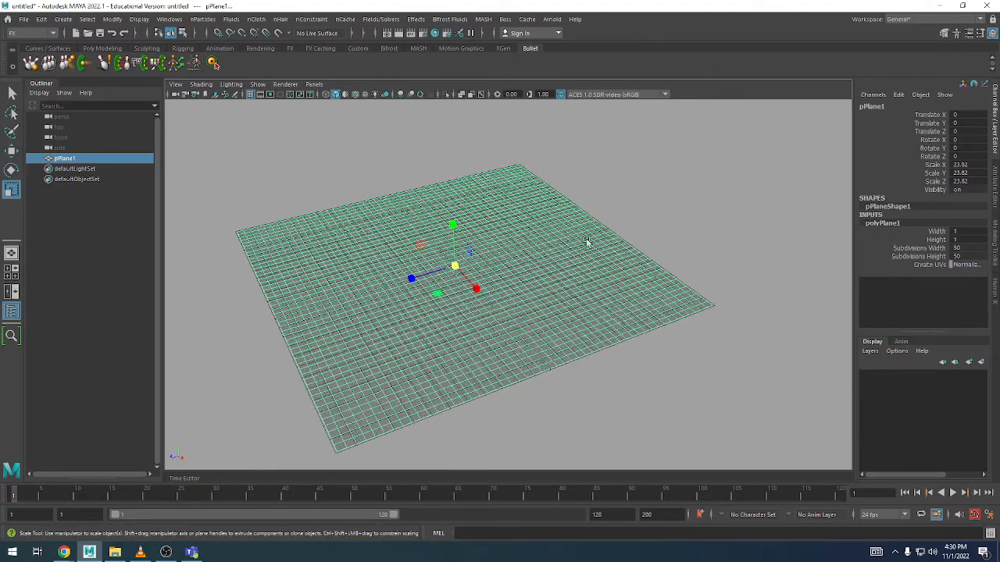
- Raise the plane above the grid to Translate Y 7.11
key("w")
left_click_drag(456, 223, 448, 125)
middle_click_drag(502, 189, 572, 233, "alt")
left_click_drag(571, 232, 430, 196, "alt")
middle_click_drag(421, 196, 498, 195, "alt")
right_click(345, 177)
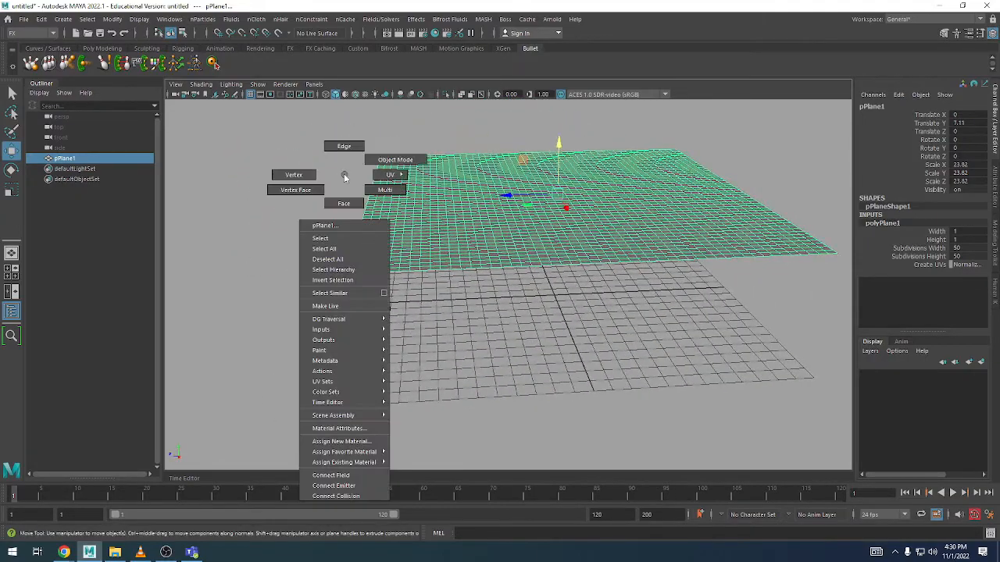
right_click_drag(344, 176, 310, 174)
middle_click_drag(355, 159, 417, 138, "alt")
scroll(417, 138, "down", 2)
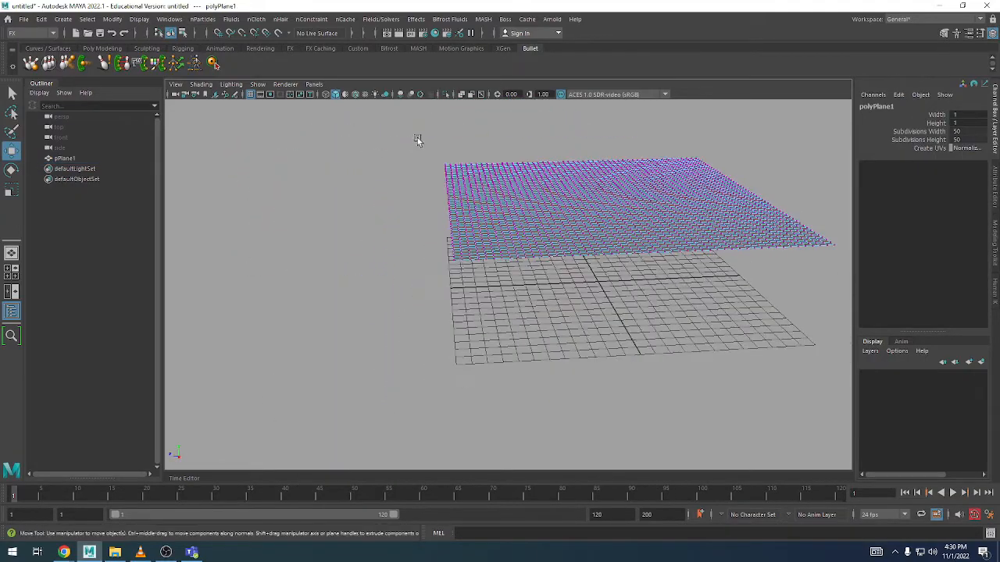
left_click_drag(417, 137, 451, 271)
middle_click_drag(443, 228, 428, 227, "alt")
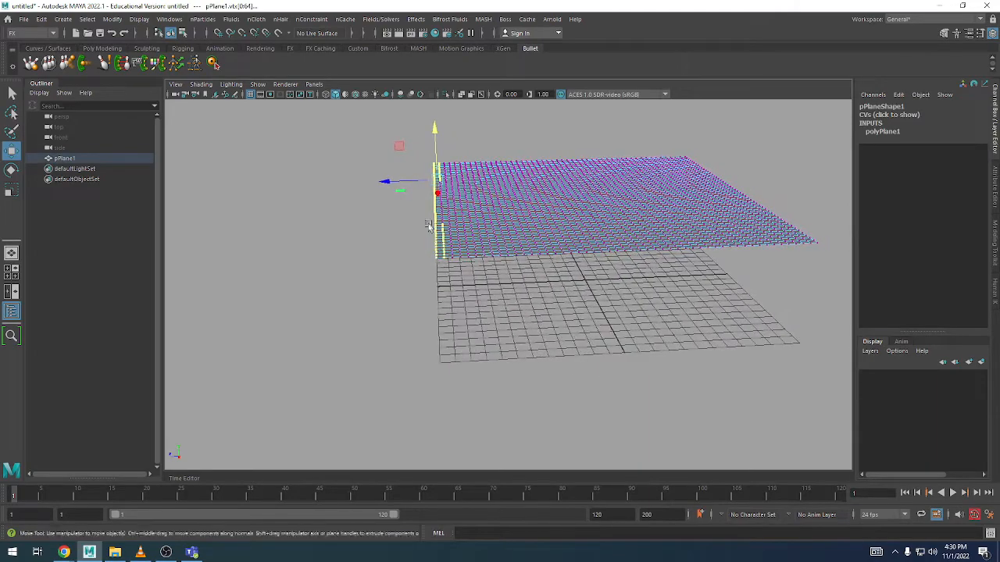
left_click_drag(430, 219, 434, 163, "alt")
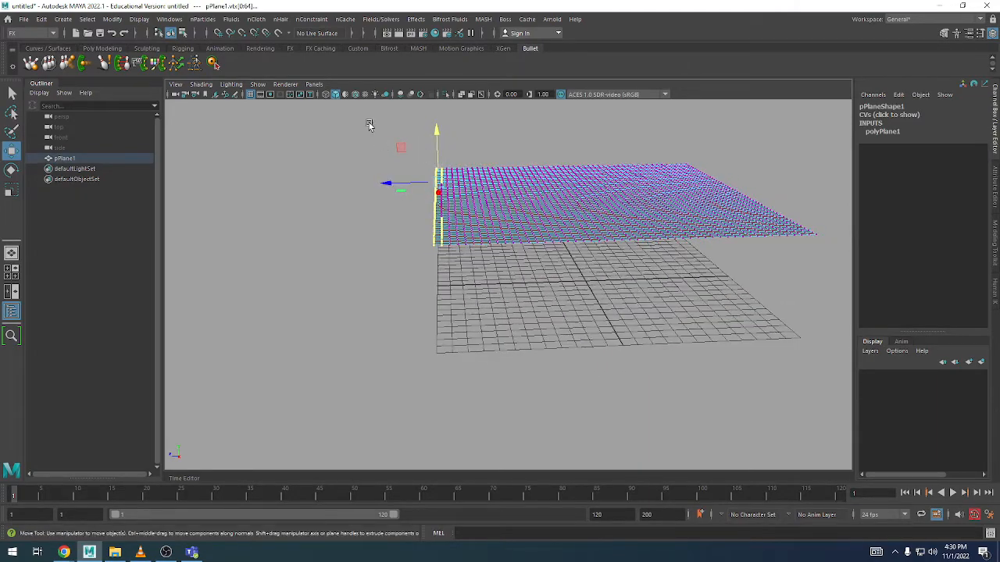
middle_click_drag(527, 228, 433, 254, "alt")
left_click_drag(433, 251, 456, 274, "alt")
right_click_drag(462, 197, 500, 186)
- Create an nCloth from the raised plane
left_click(490, 228)
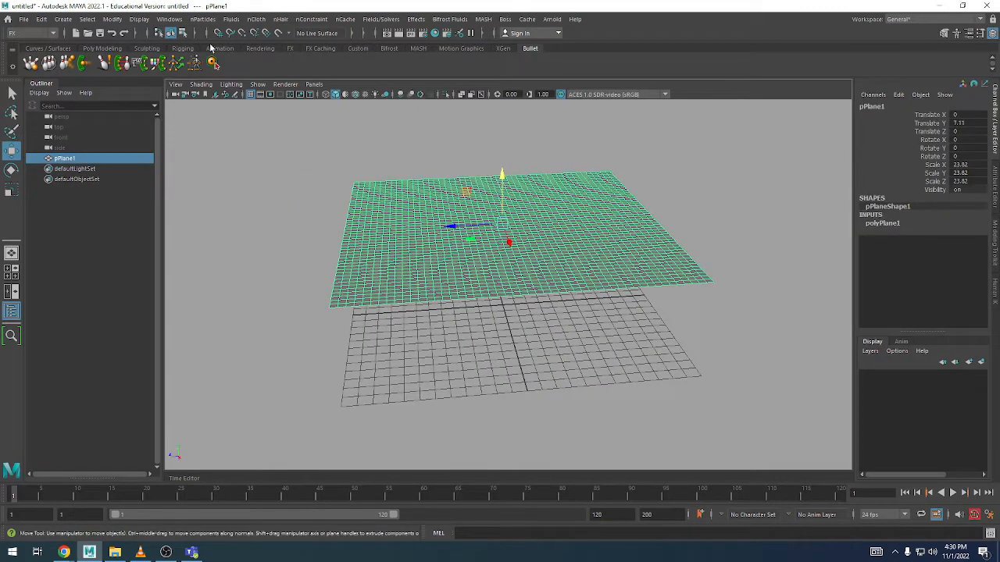
left_click(256, 19)
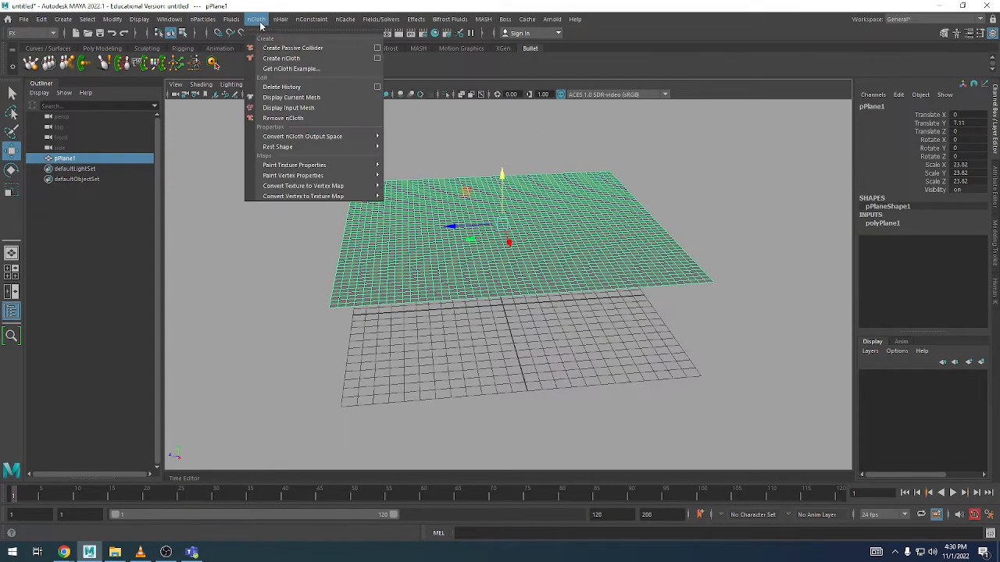
left_click(297, 61)
- Add a Transform Constraint to the vertex row along one outer edge of the cloth plane, vertices 0 to 50
left_click_drag(439, 261, 378, 141, "alt")
left_click(434, 258)
right_click_drag(395, 241, 424, 226)
left_click_drag(413, 237, 457, 206, "alt")
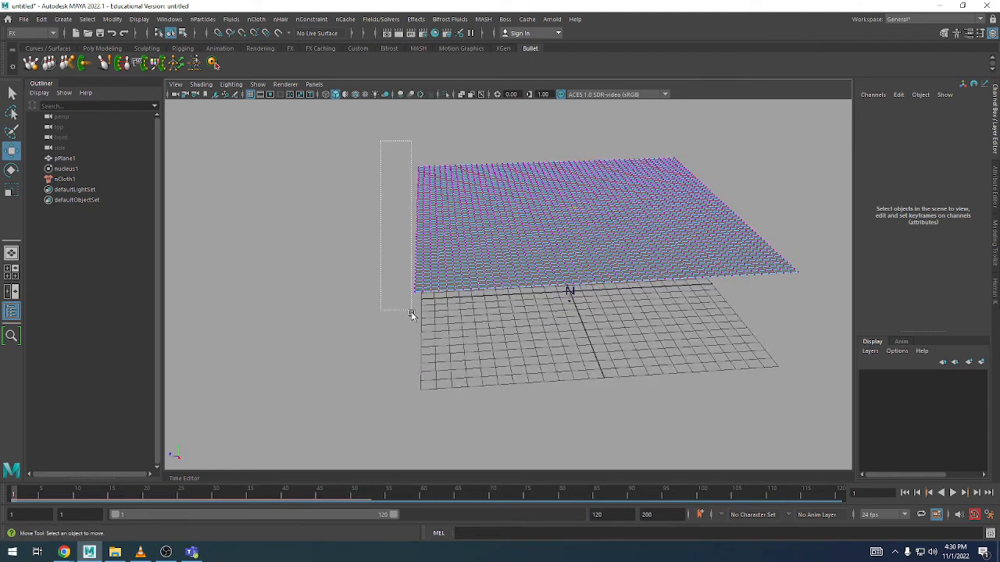
left_click_drag(420, 341, 420, 340)
left_click(311, 19)
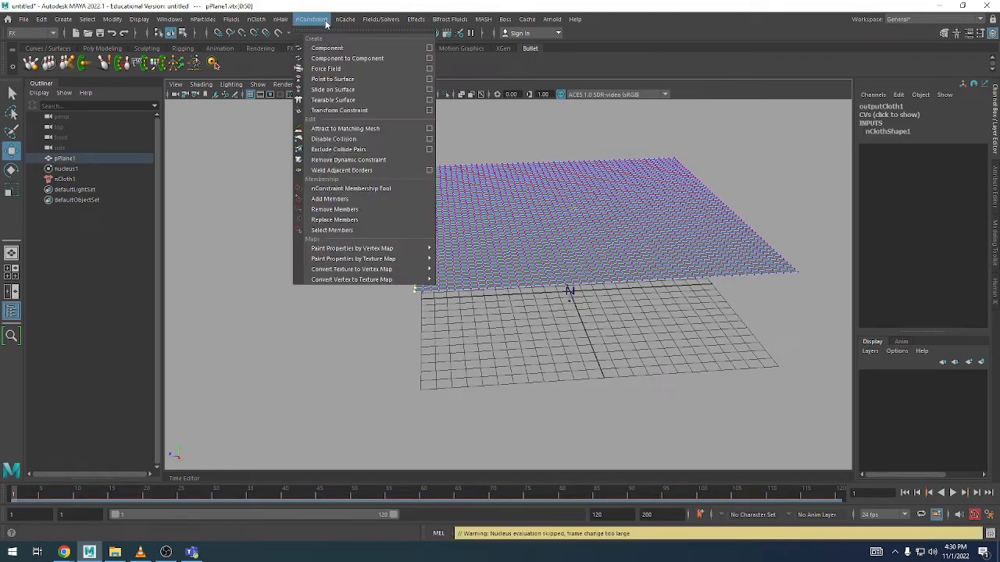
left_click(343, 110)
- Play the simulation to check how the constrained cloth edge holds, and return to the first frame
left_click_drag(538, 291, 522, 313, "alt")
left_click_drag(580, 297, 598, 281, "alt")
key("alt+v")
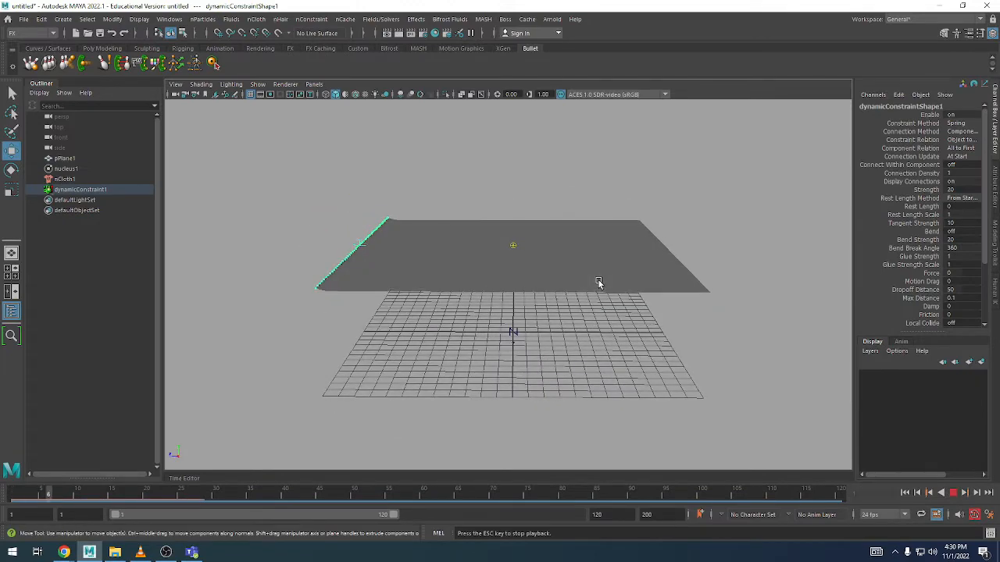
key("Escape")
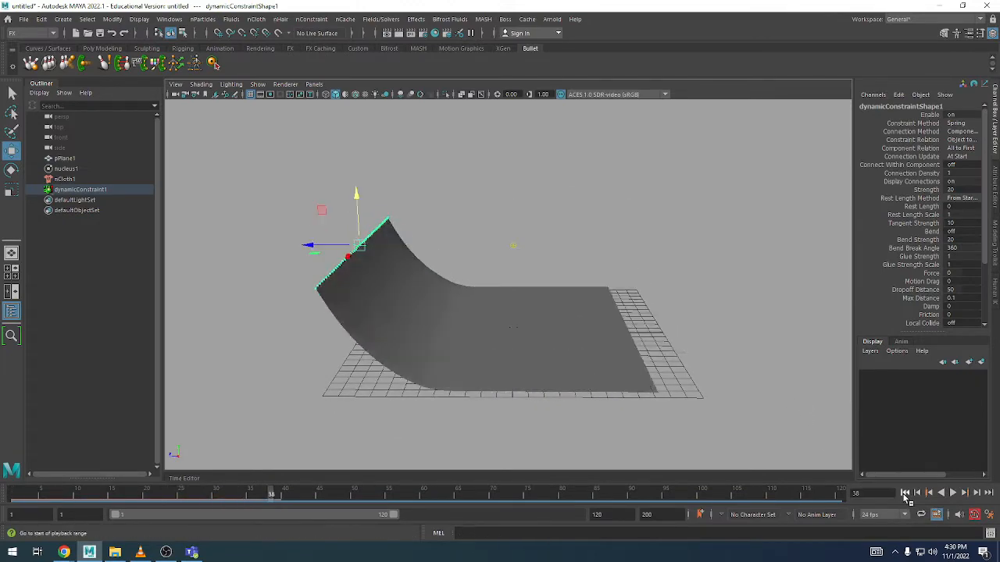
left_click(904, 492)
- Create a polygon sphere at the origin beneath the cloth plane
middle_click_drag(685, 335, 665, 284, "alt")
left_click(62, 19)
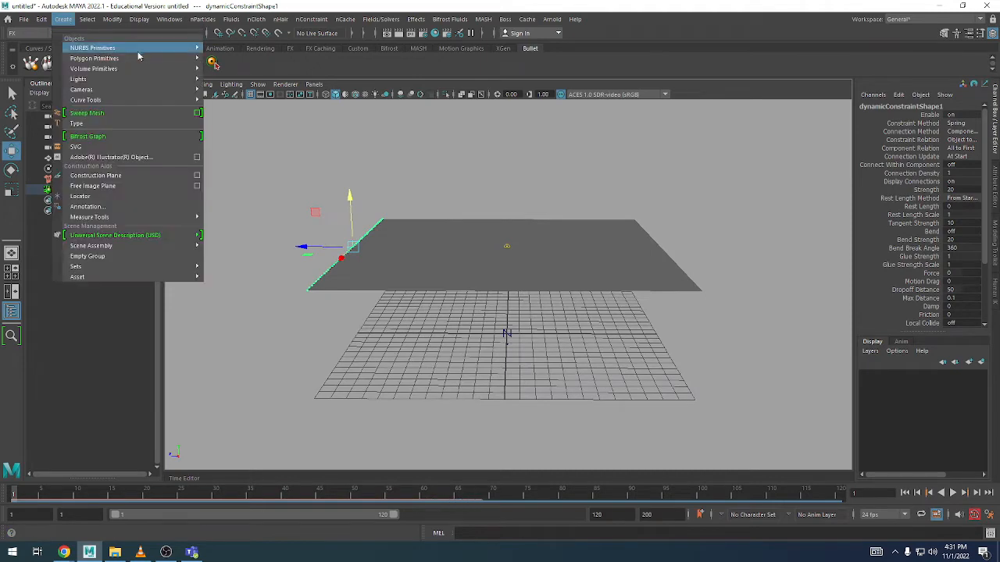
mouse_move(168, 58)
left_click(225, 60)
left_click_drag(459, 279, 417, 282, "alt")
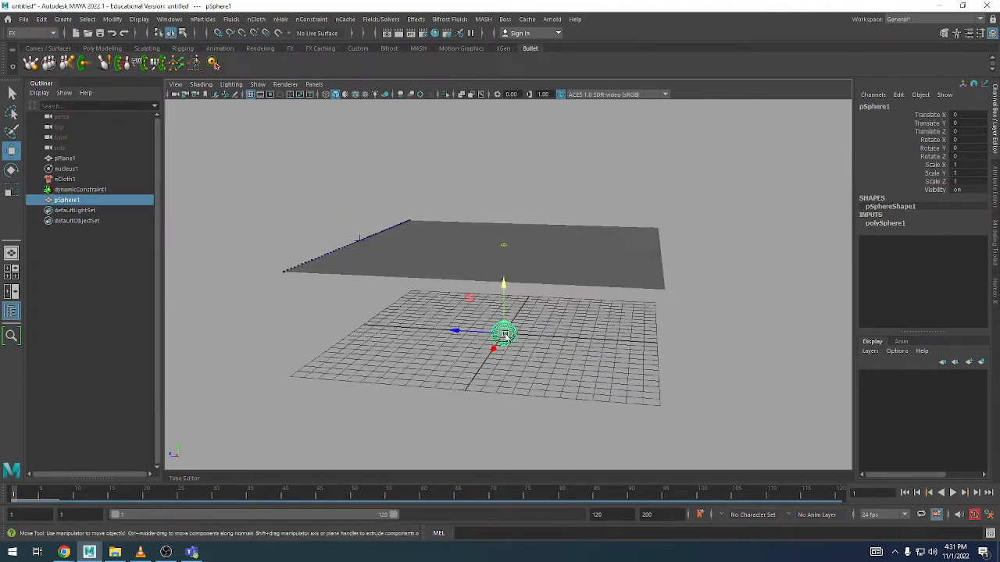
- Scale the sphere uniformly to 2.445 and set a keyframe on it at frame 1
key("r")
left_click_drag(504, 333, 472, 371)
key("s")
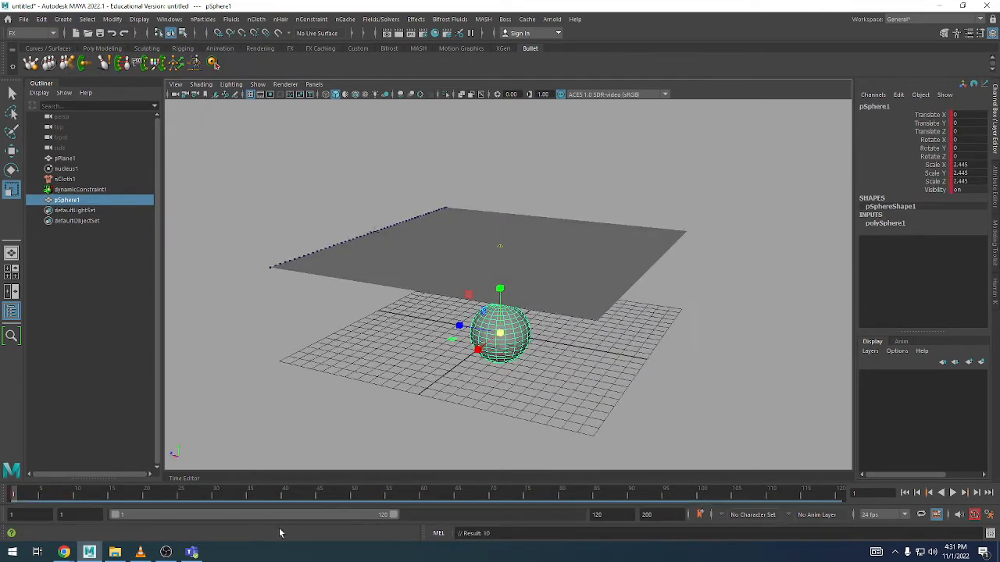
- Key the sphere at frame 50, raised above the cloth to Translate Y 15.243, and return to the first frame
left_click(354, 493)
key("w")
left_click_drag(500, 291, 500, 95)
key("s")
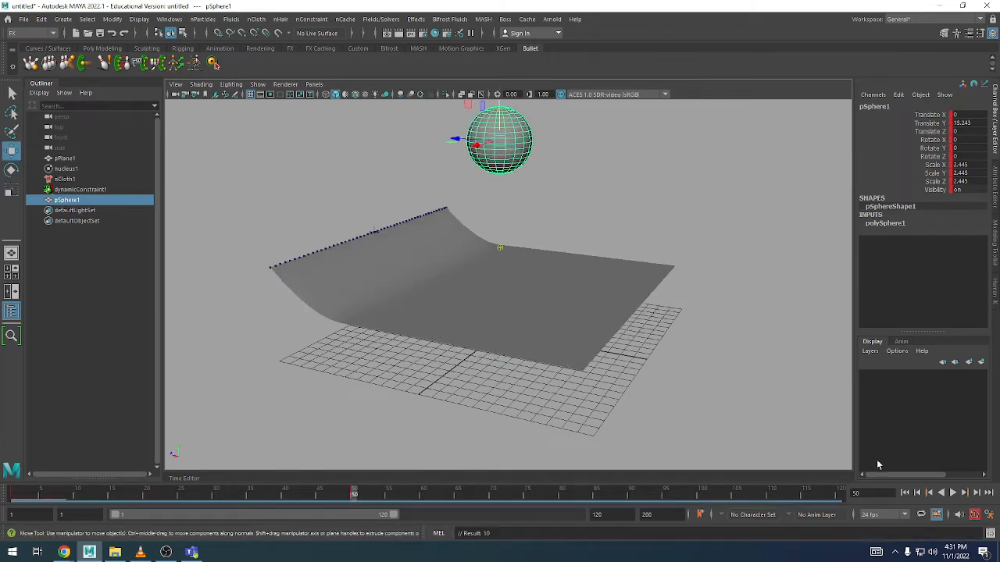
left_click(905, 493)
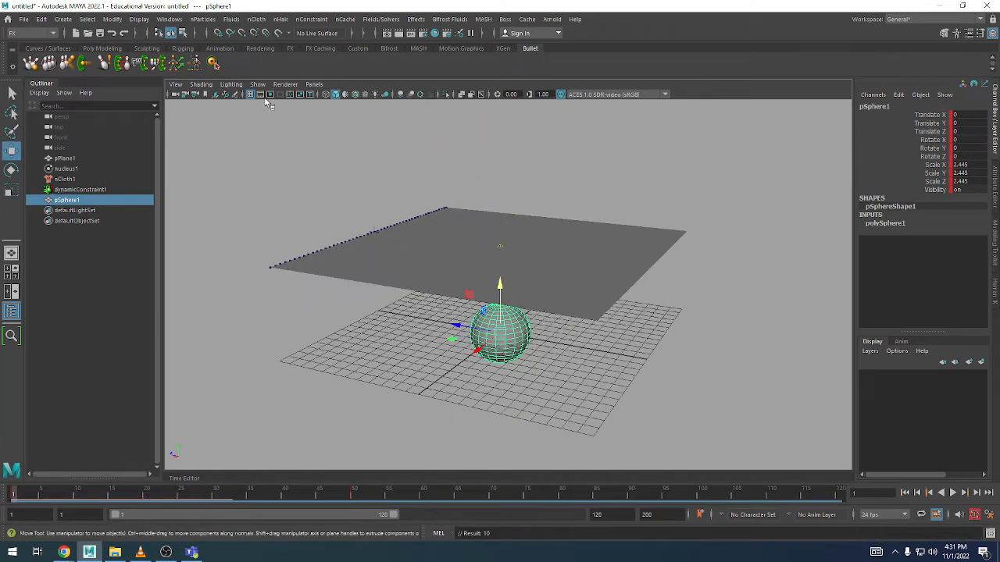
- Make the animated sphere a passive collider for the cloth
left_click(261, 20)
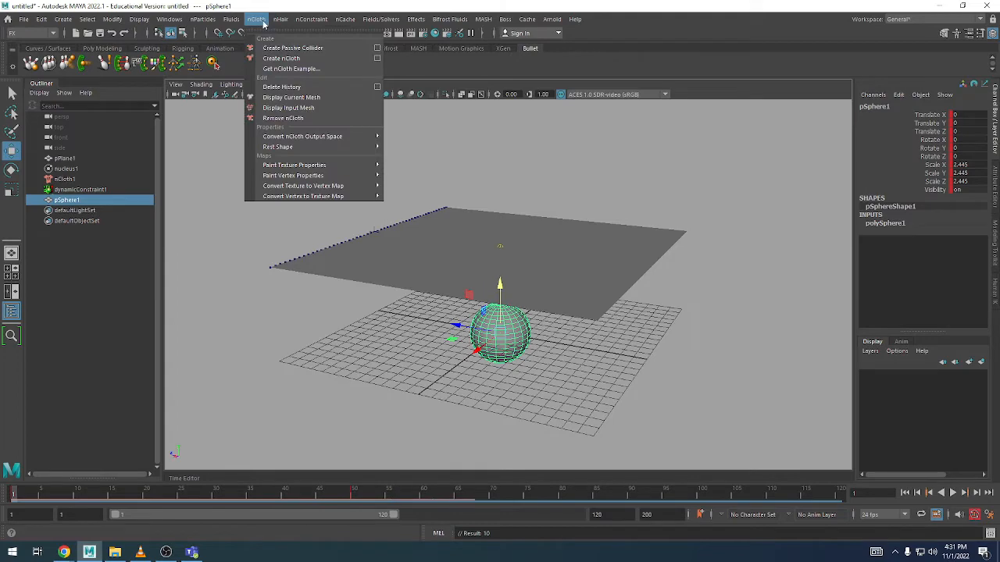
left_click(297, 50)
left_click_drag(495, 245, 575, 284, "alt")
- Add a Transform Constraint to the vertex row along the cloth's opposite unconstrained edge, vertices 2550 to 2600
left_click(578, 286)
left_click_drag(633, 273, 539, 233, "alt")
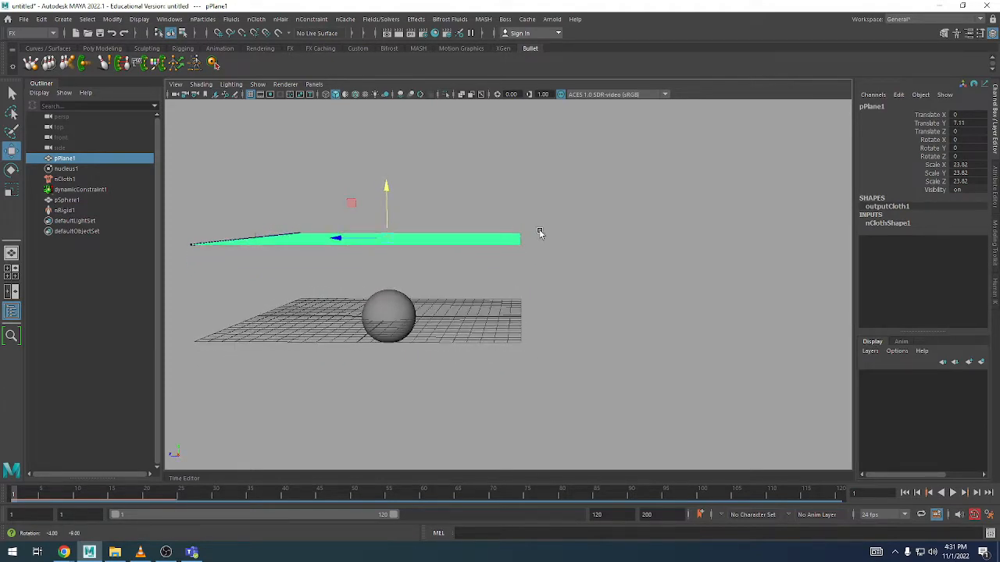
right_click(518, 241)
left_click_drag(614, 283, 551, 204)
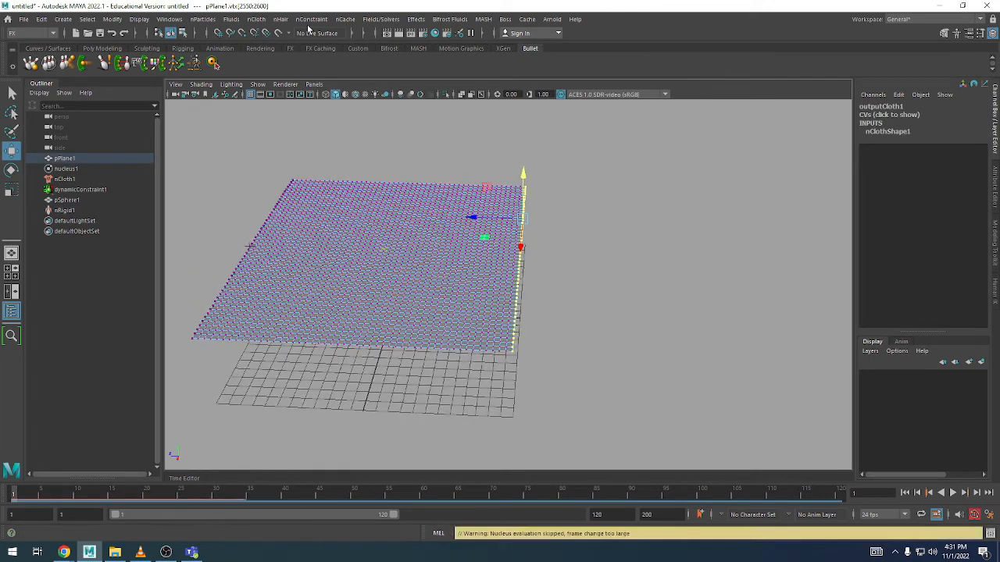
left_click(311, 19)
left_click(340, 111)
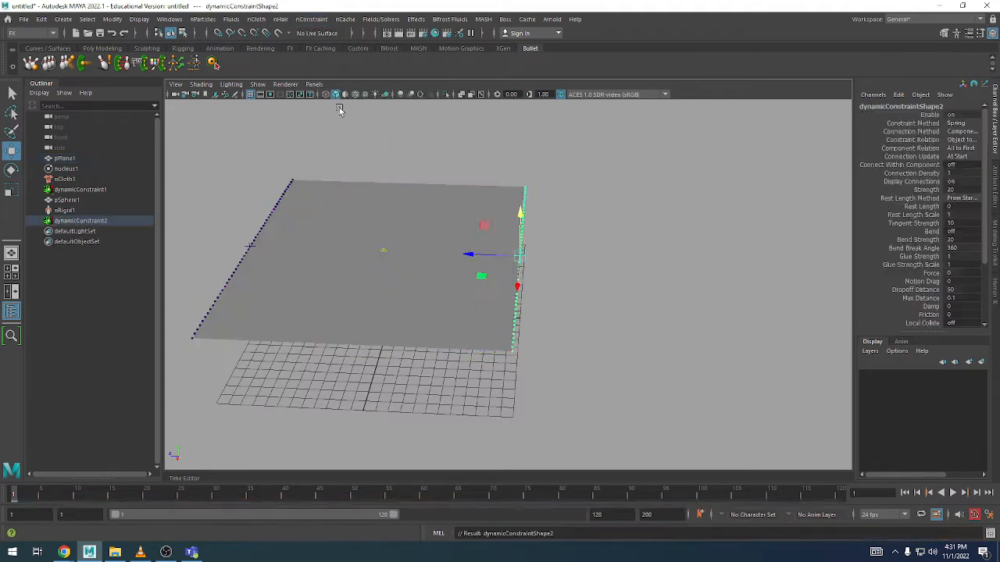
middle_click_drag(411, 225, 491, 223, "alt")
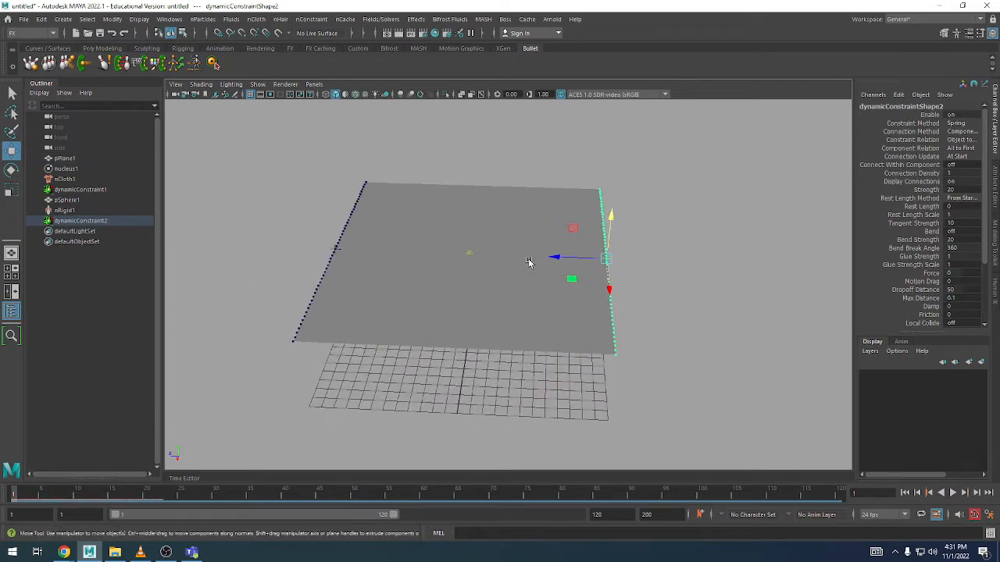
left_click(661, 320)
left_click_drag(625, 331, 653, 318, "alt")
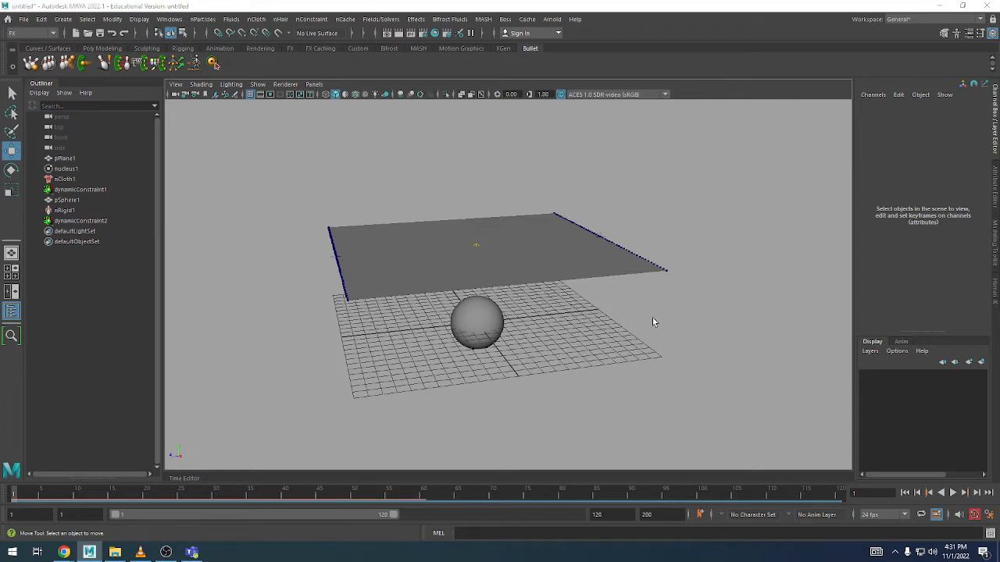
- Save the scene to the Desktop as nCloth.01.ma in Maya ASCII format
key("ctrl+s")
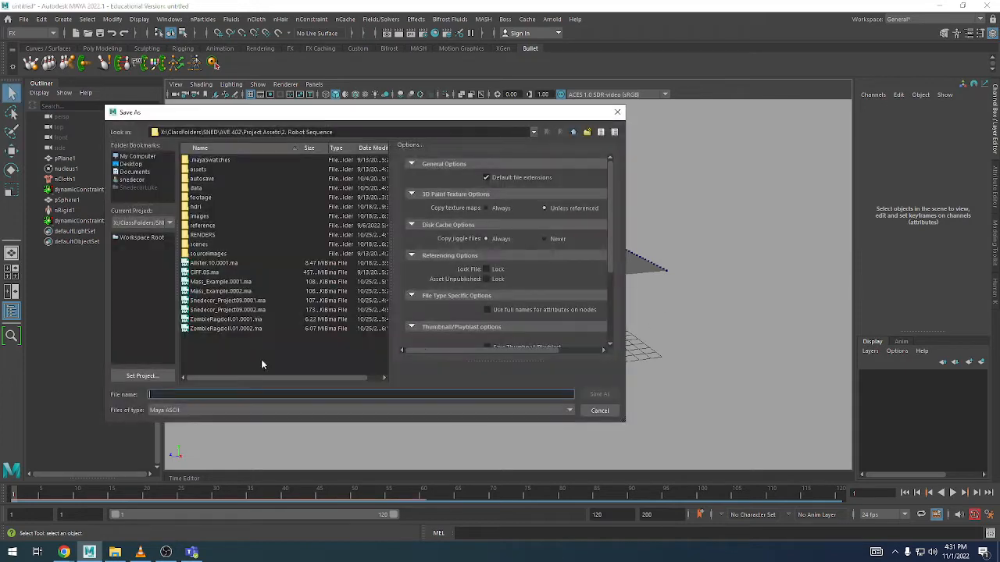
left_click(131, 164)
left_click(185, 396)
type("n")
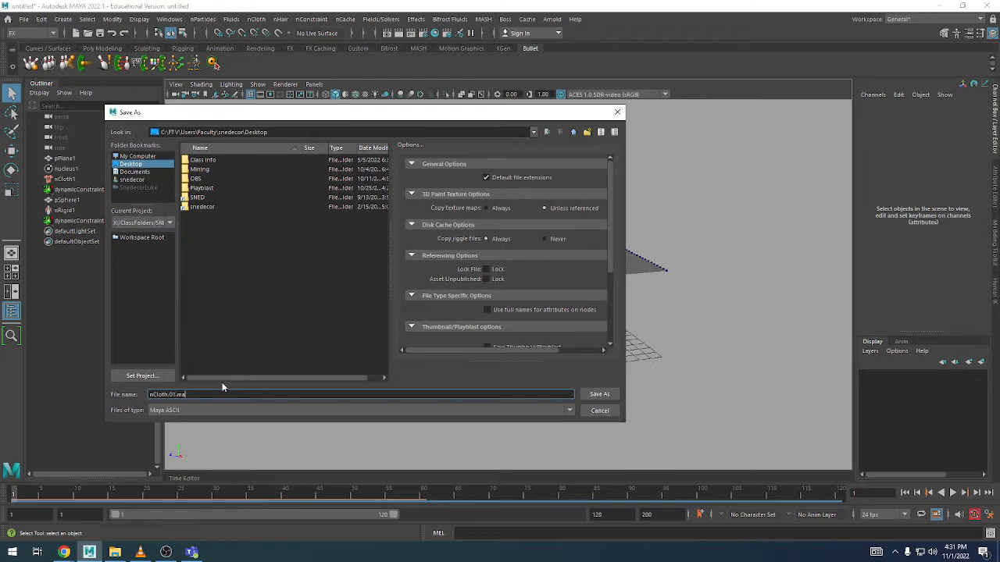
type("Cloth.01.ma")
key("Return")
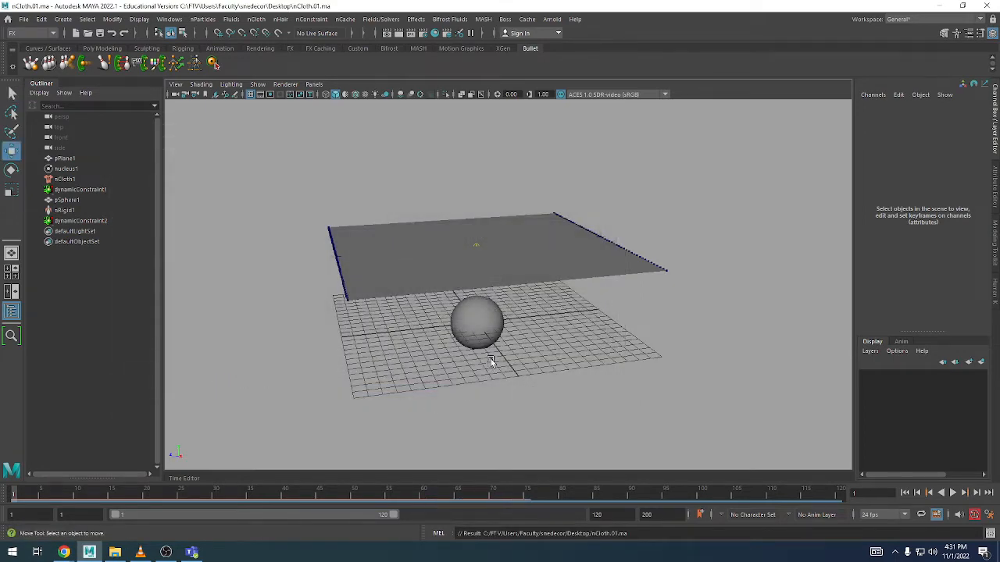
- Add a Tearable Surface constraint to a partial edge row across the middle of the cloth, between the two constrained sides
left_click_drag(559, 278, 535, 306, "alt")
left_click(502, 261)
right_click(505, 232)
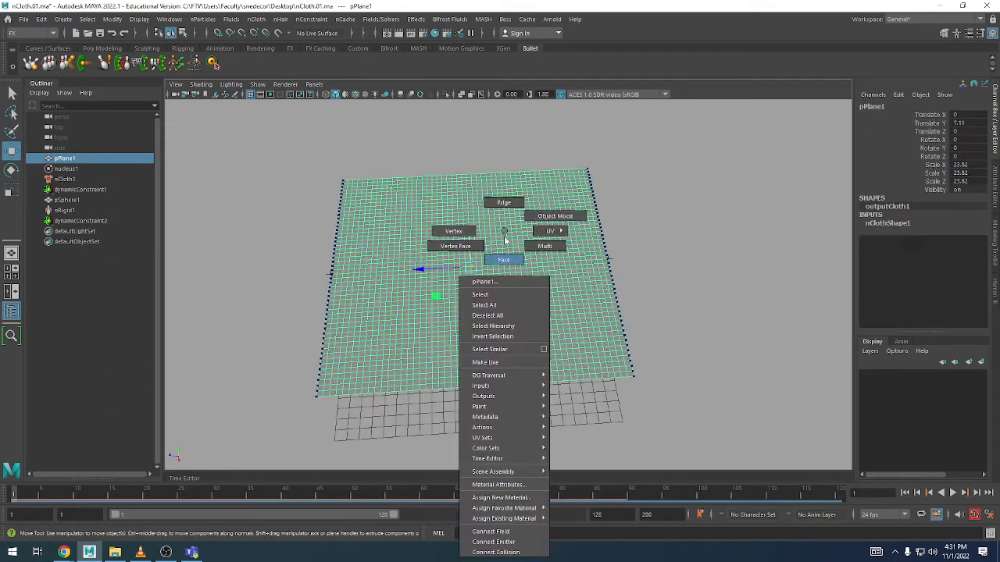
left_click(504, 204)
scroll(479, 252, "up", 5)
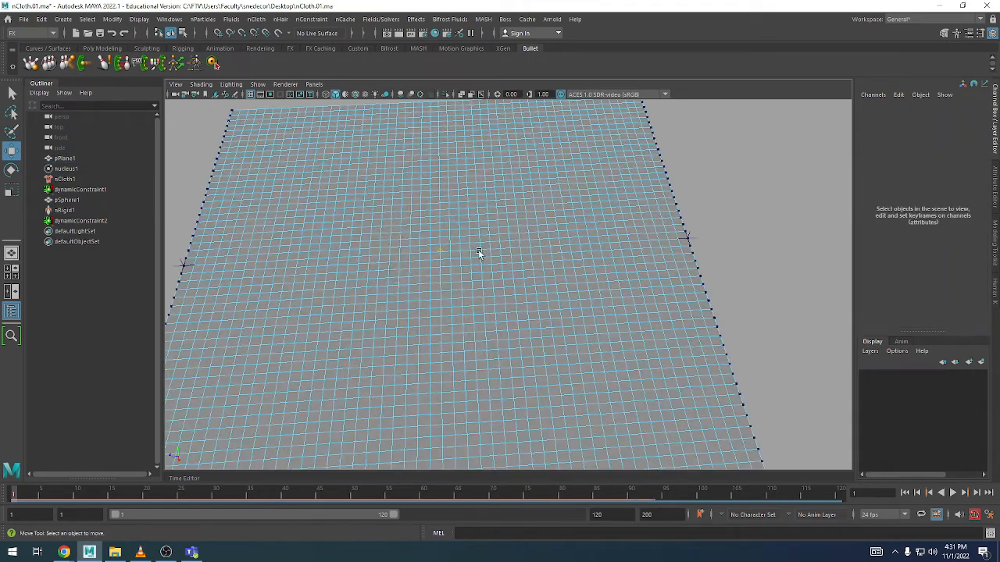
left_click(344, 258)
double_click(518, 250, "shift")
scroll(550, 271, "down", 5)
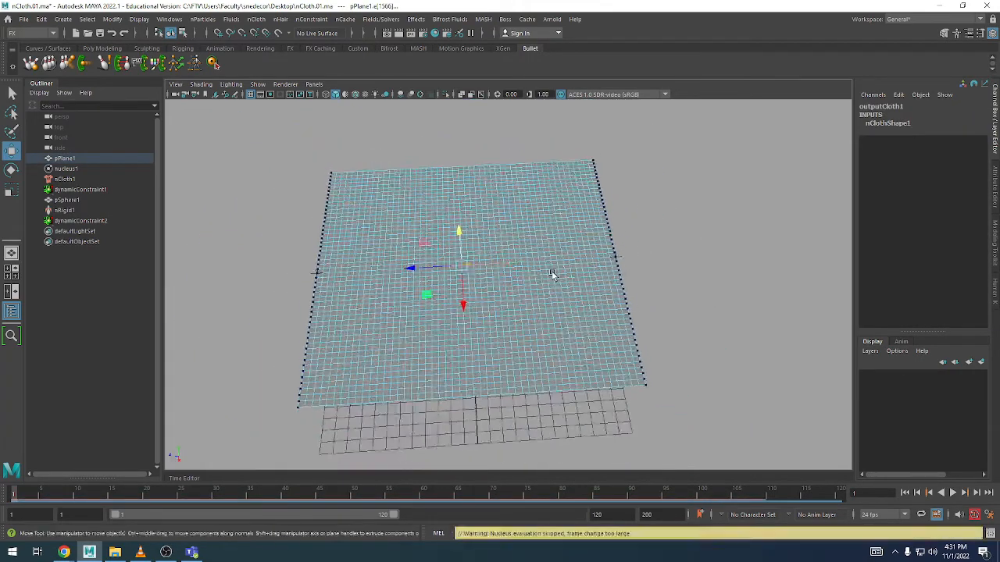
left_click_drag(552, 275, 606, 232, "alt")
left_click(311, 19)
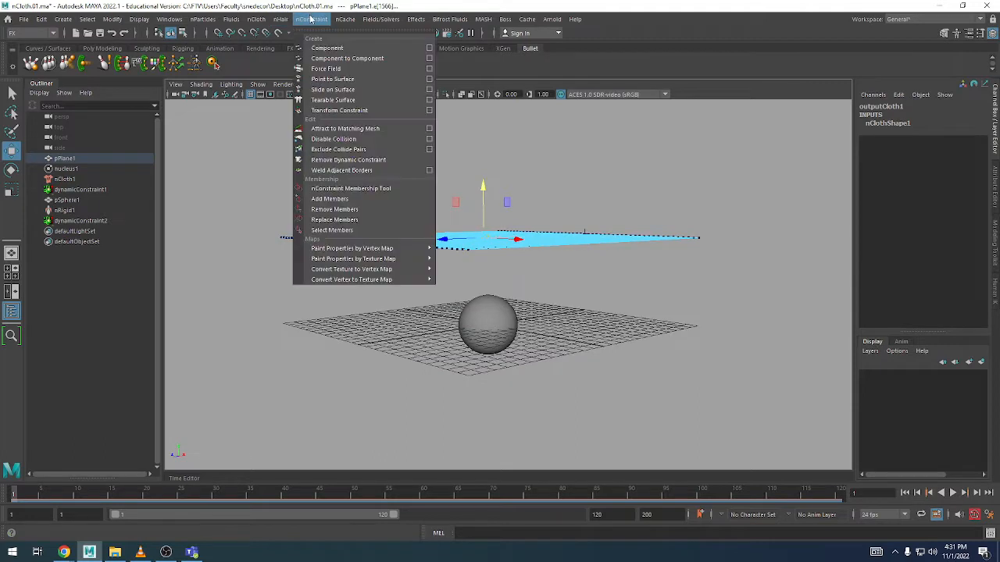
left_click(344, 101)
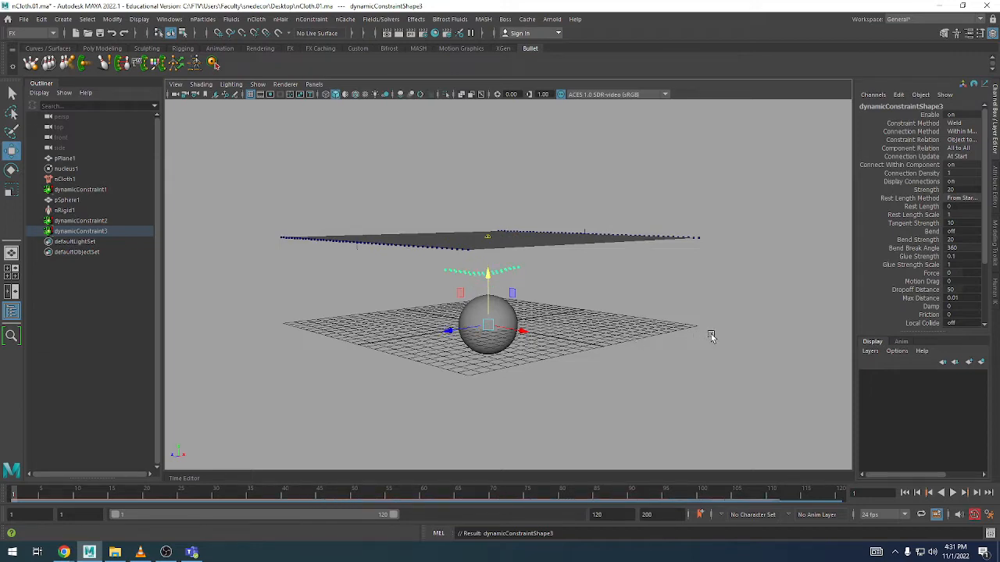
- Play the simulation several times to examine how the tearable seam reacts to the rising sphere, returning to the first frame each time
key("alt+v")
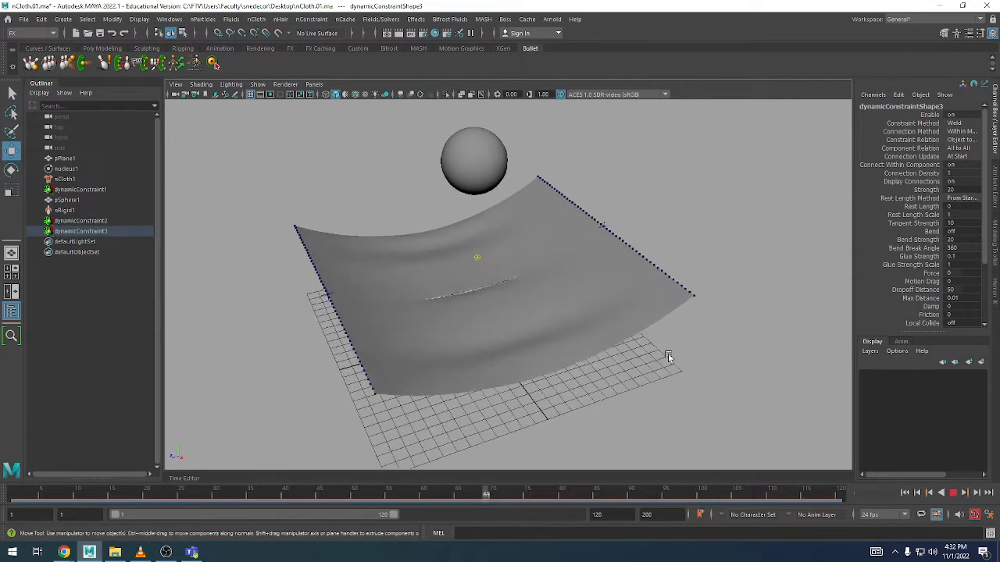
left_click_drag(665, 352, 692, 360, "alt")
left_click(905, 493)
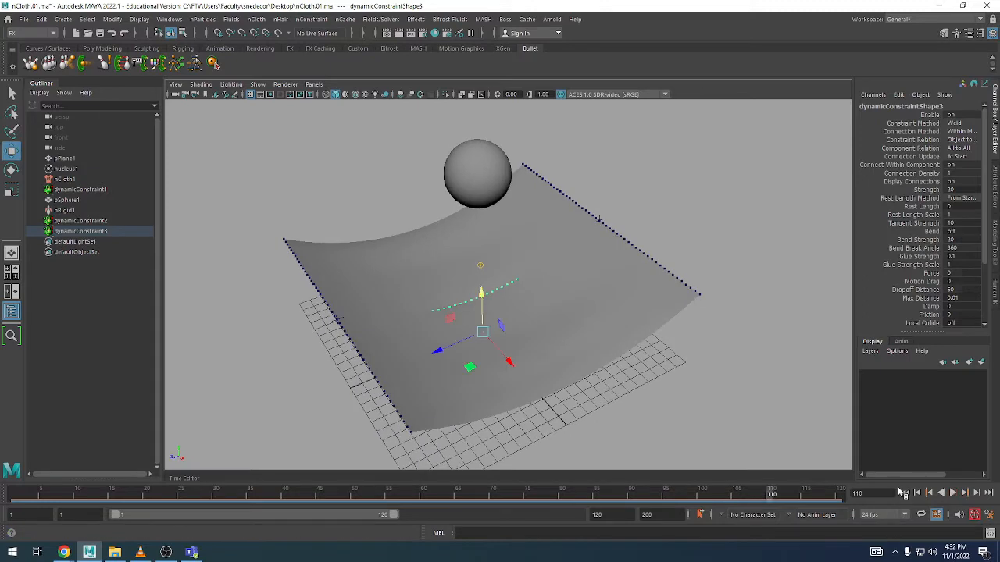
key("alt+v")
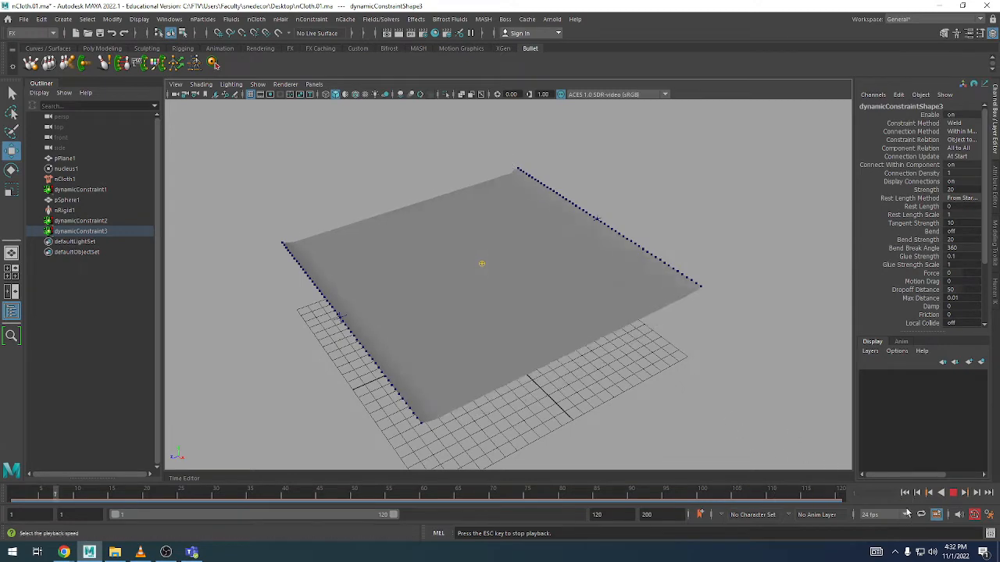
left_click(952, 494)
left_click(905, 494)
key("alt+v")
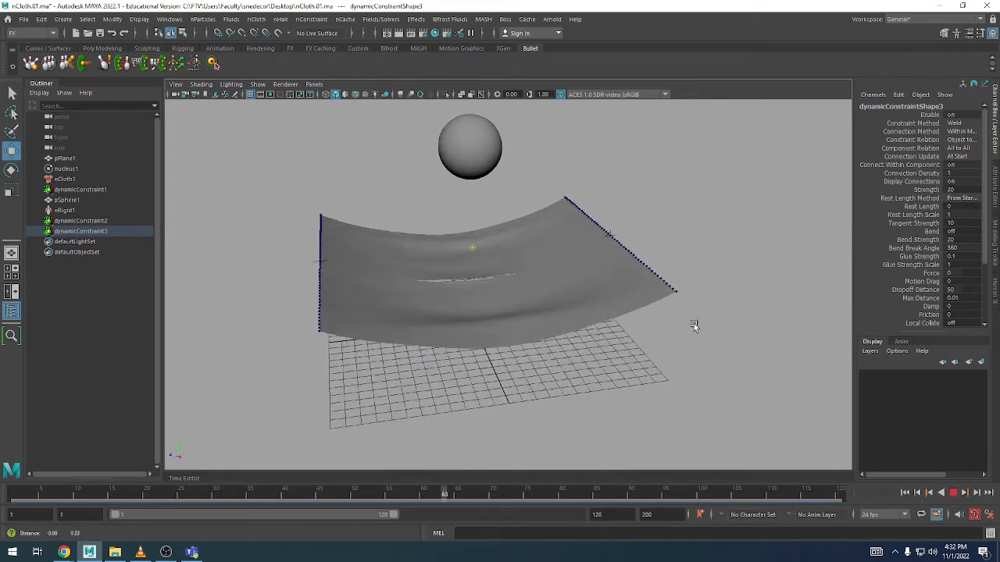
key("Escape")
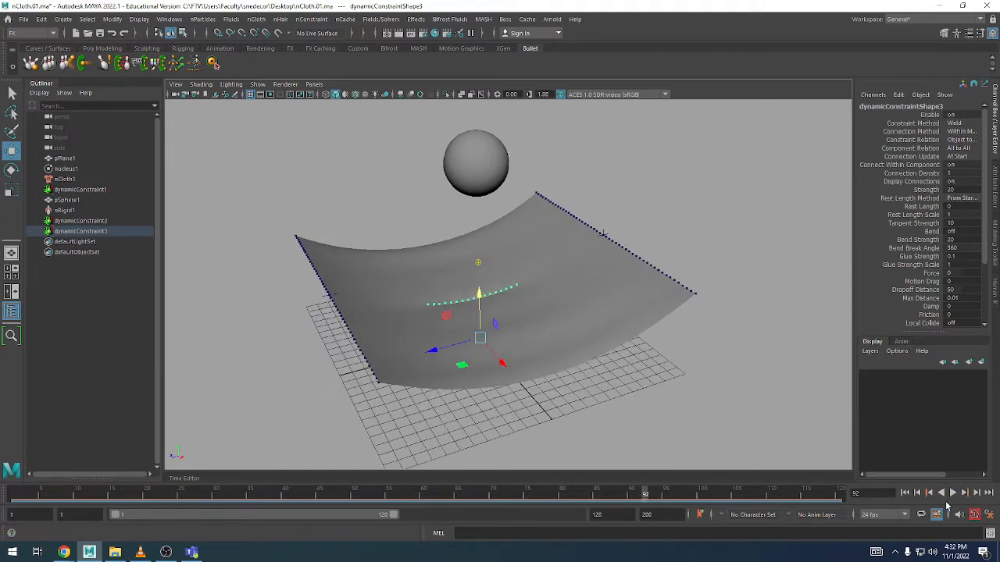
left_click(906, 495)
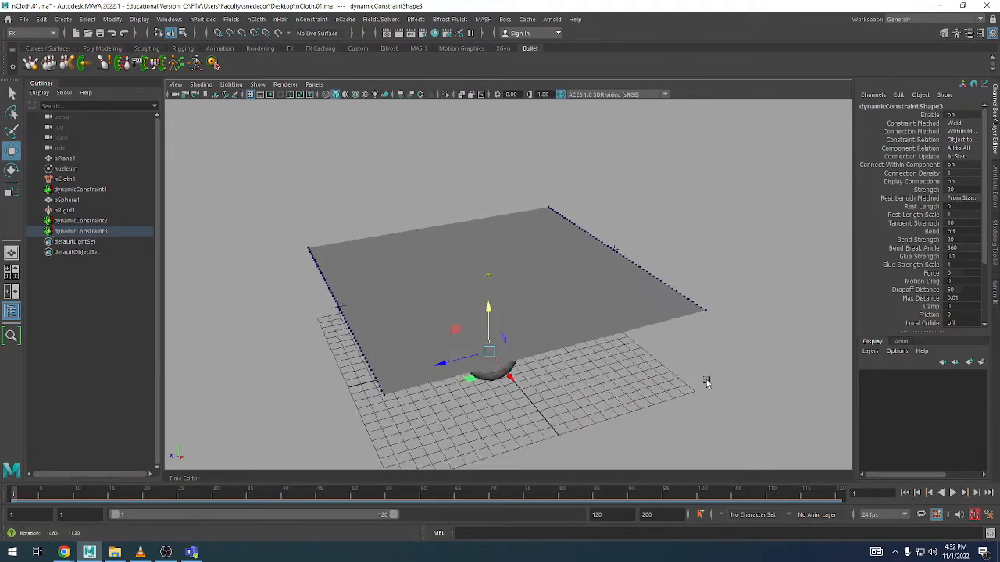
key("alt+v")
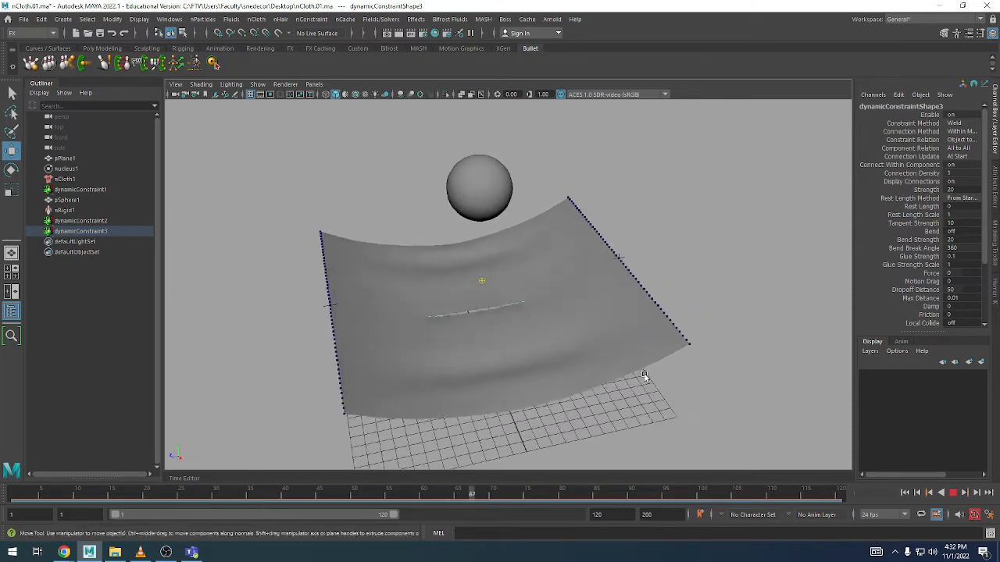
key("Escape")
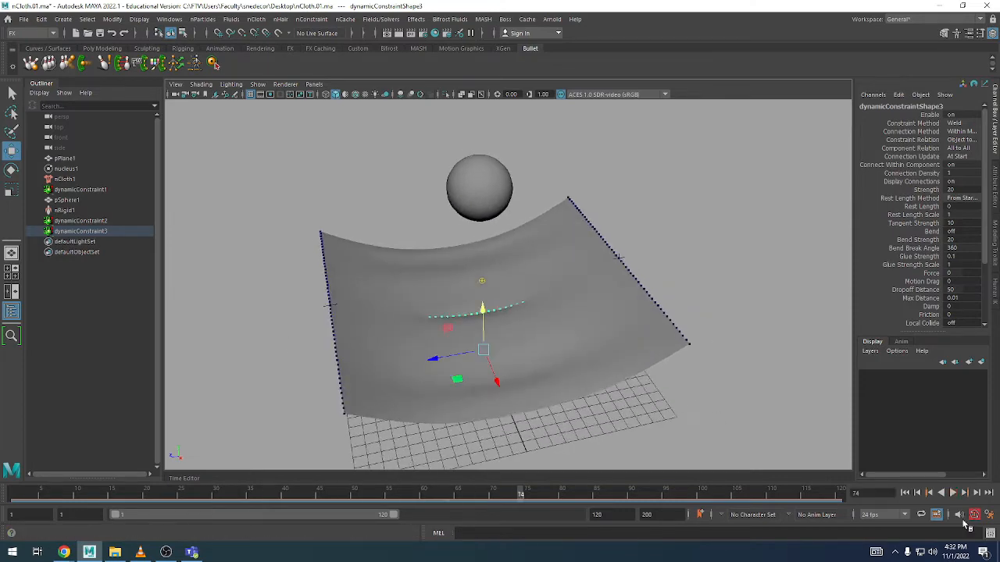
left_click(905, 494)
- Clear the selection and save an incremental version of the scene as nCloth.02.ma
left_click_drag(581, 288, 593, 291, "alt")
left_click(738, 248)
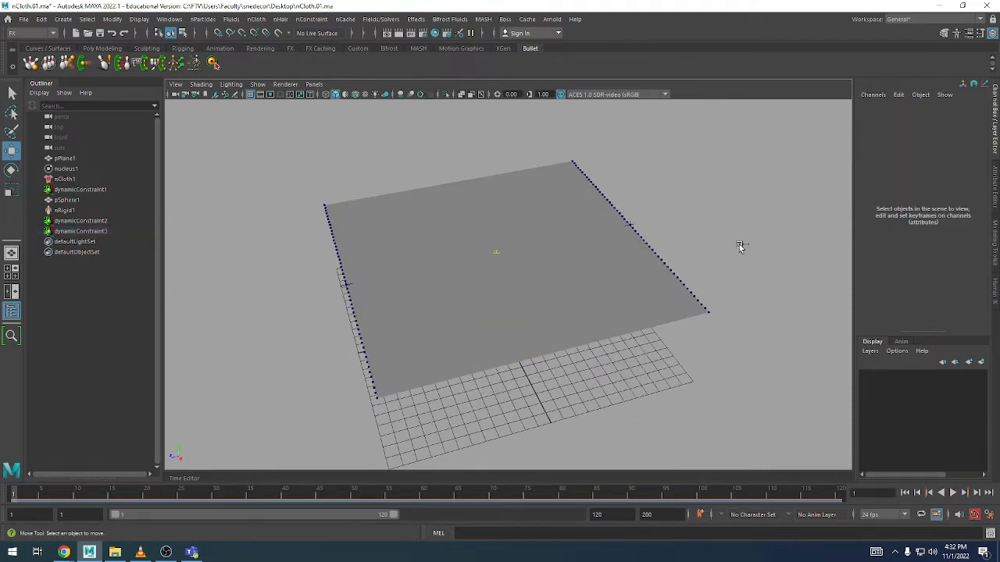
key("ctrl+alt+s")
scroll(652, 291, "up", 2)
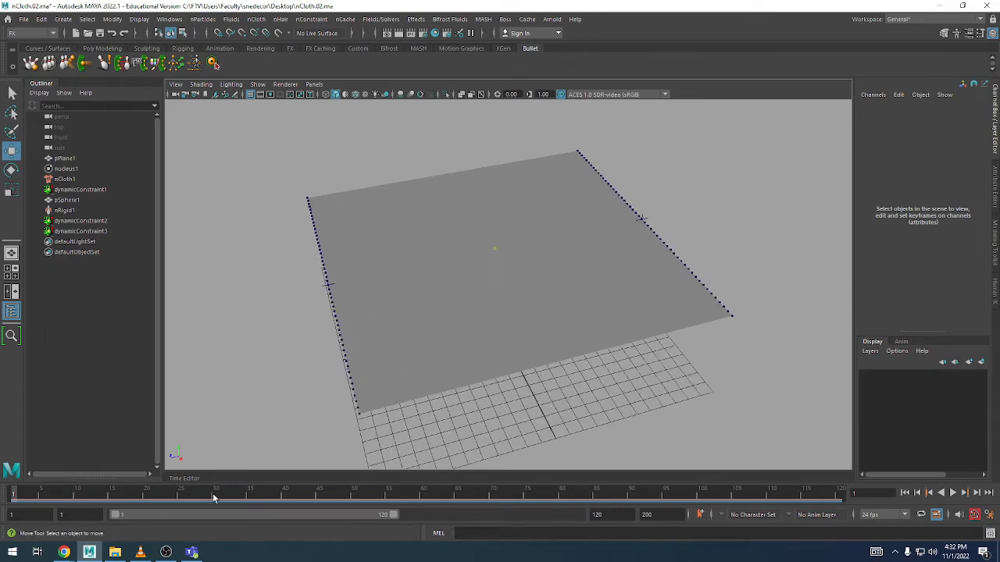
- Set the Glue Strength of the tearable constraint dynamicConstraint3 to 0.826
left_click(66, 179)
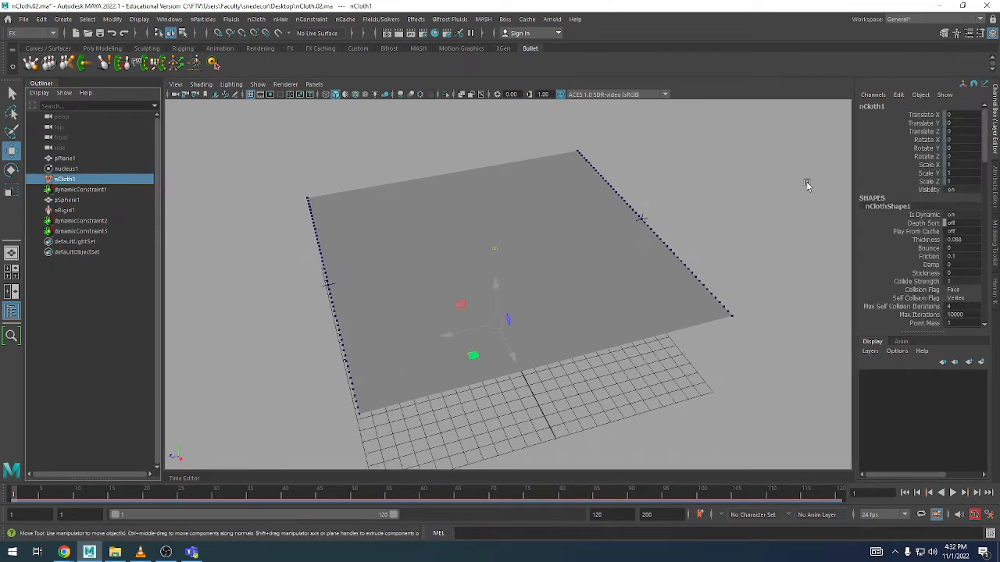
left_click(995, 247)
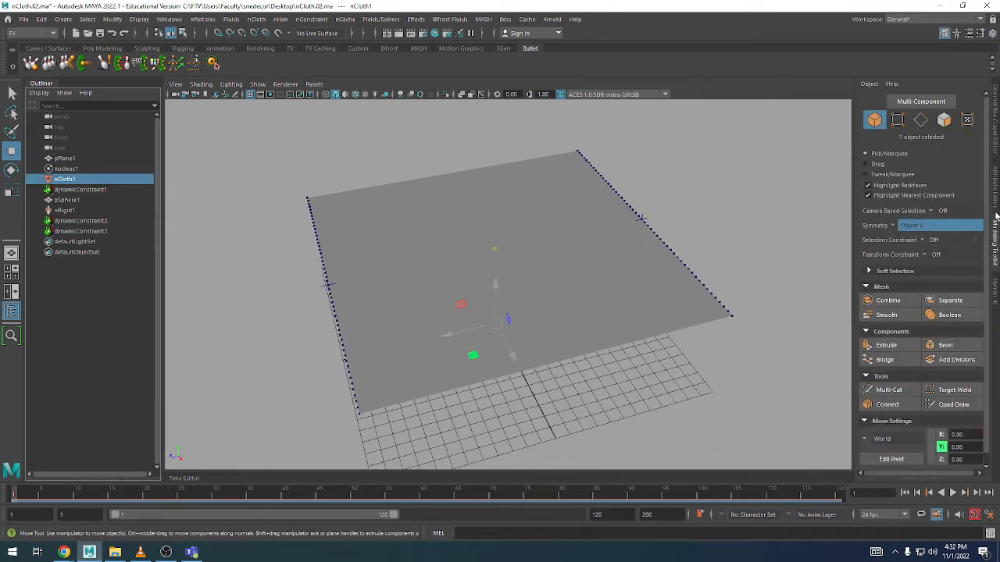
scroll(781, 320, "down", 2)
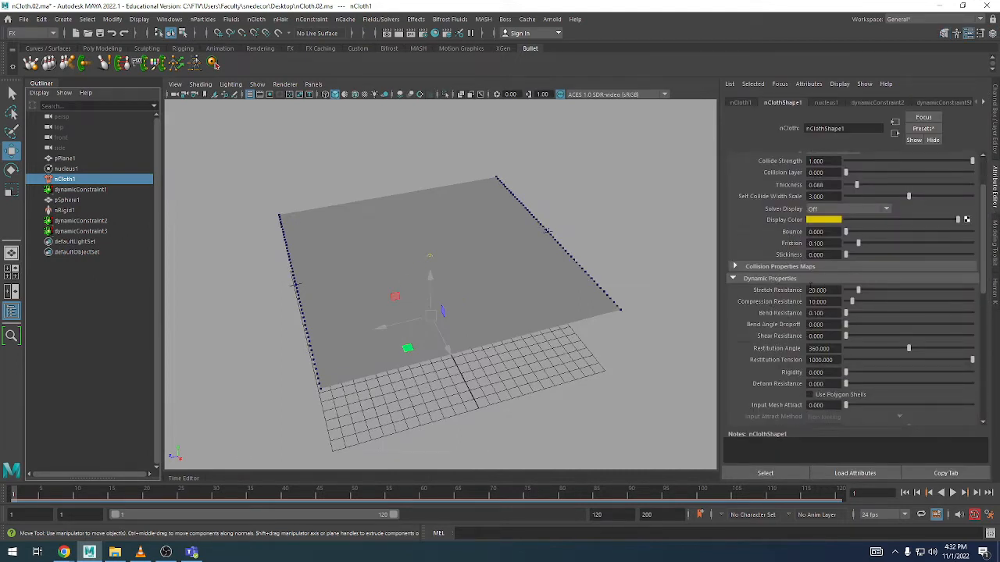
left_click(74, 232)
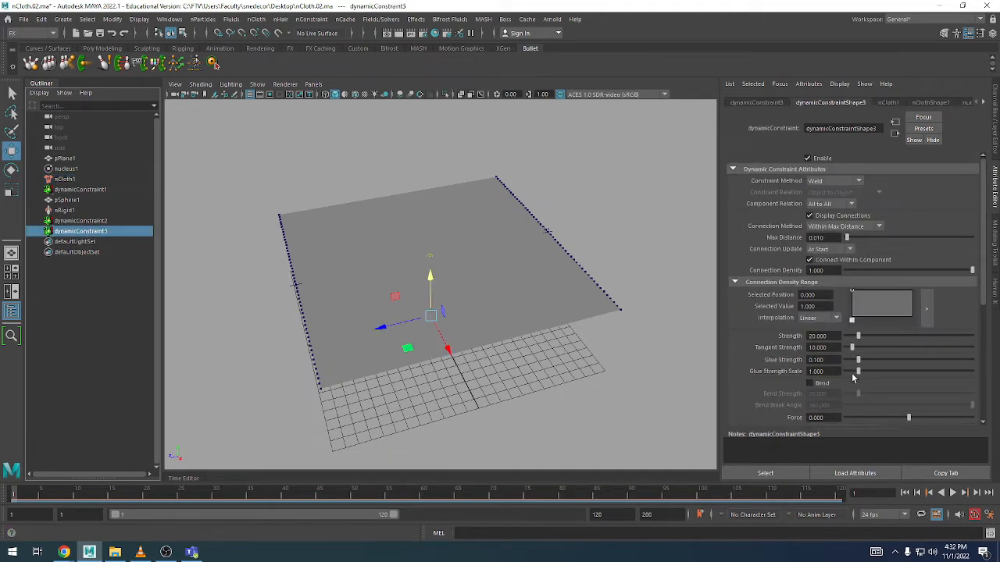
left_click_drag(860, 360, 862, 360)
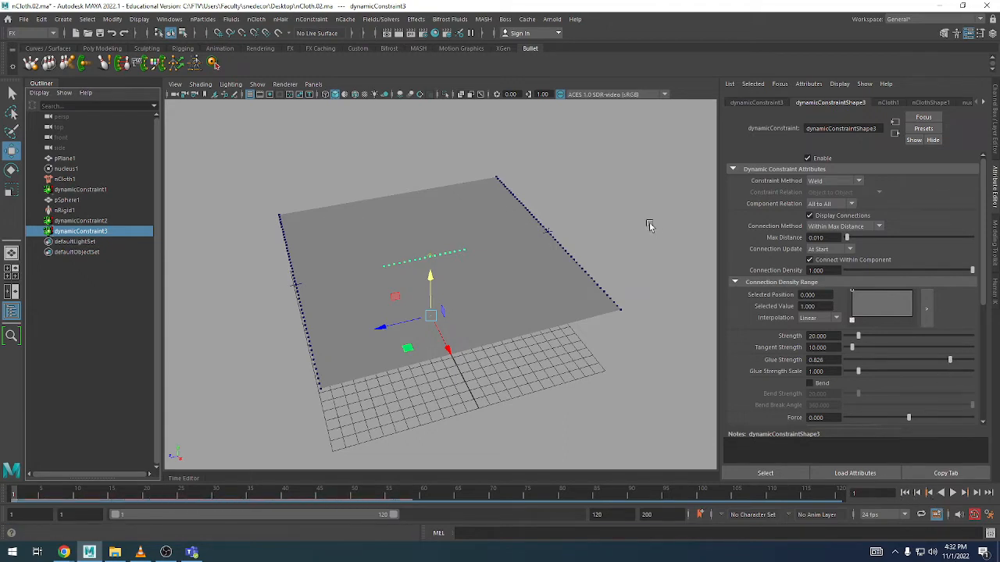
- Play the simulation to check the seam with the stronger glue against the rising sphere, and return to the first frame
key("alt+v")
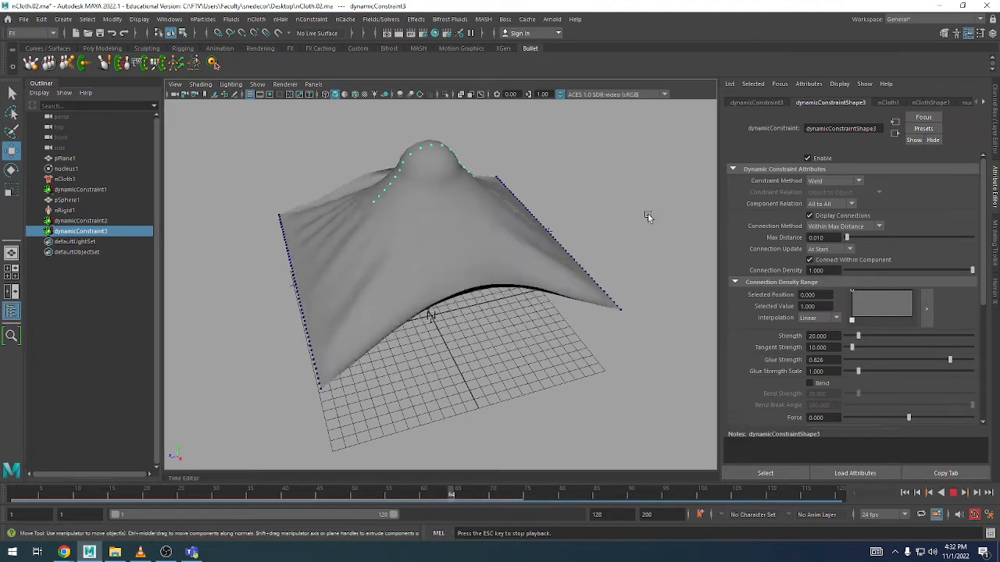
key("alt+v")
left_click_drag(570, 263, 519, 260, "alt")
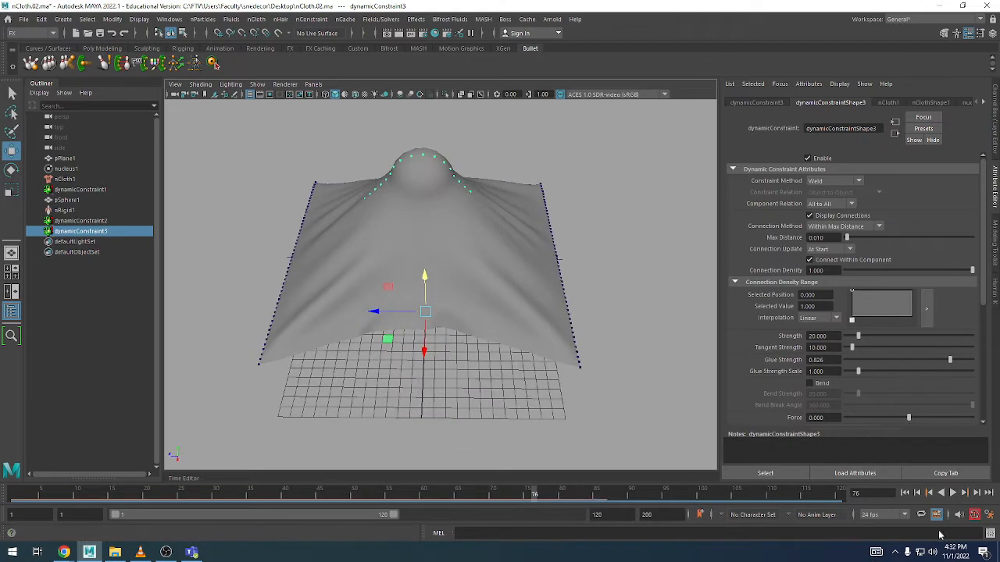
left_click(905, 492)
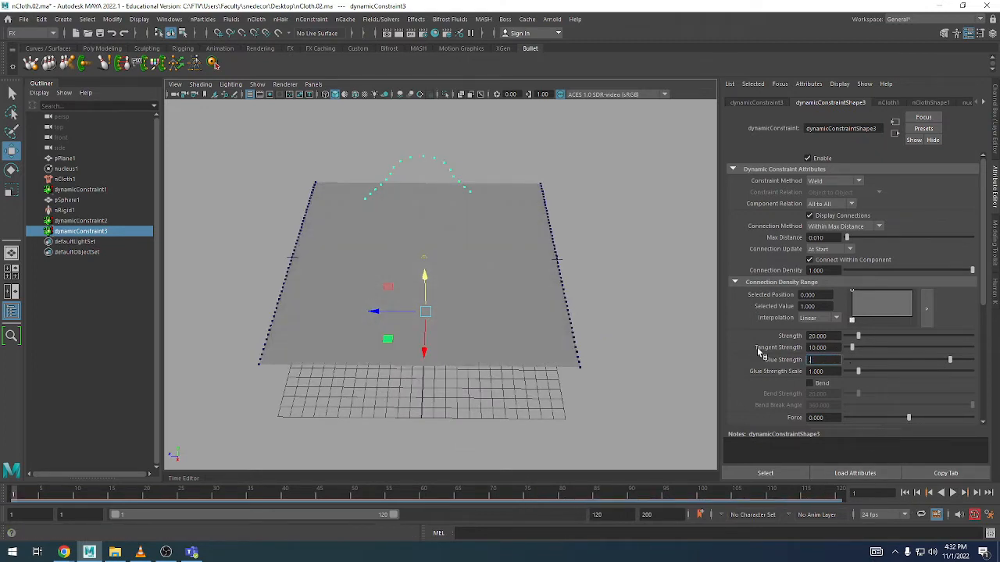
- Set the tearable constraint's Glue Strength to 0.6 and play the simulation to test the seam, returning to the first frame
type("6")
key("Return")
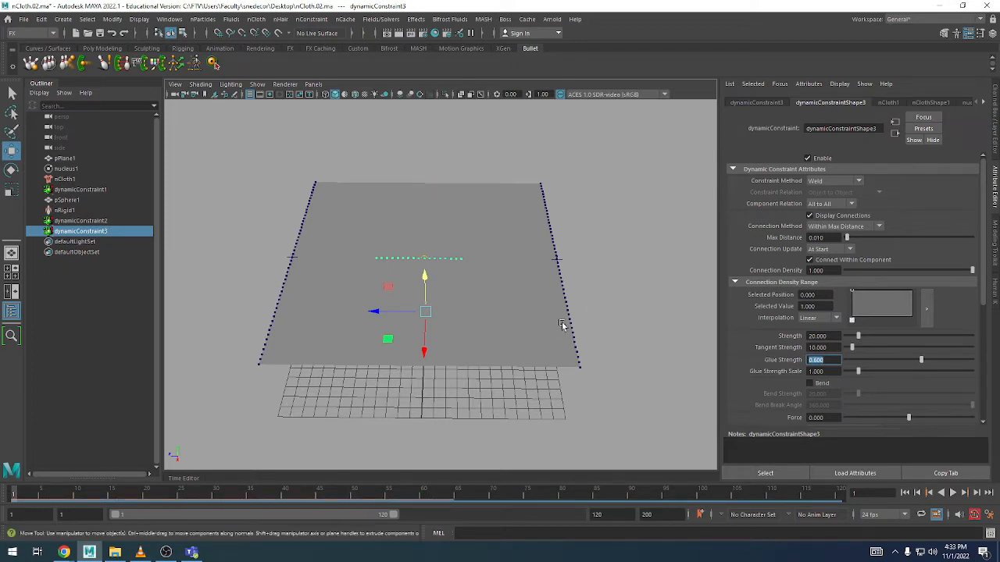
left_click_drag(560, 325, 625, 315, "alt")
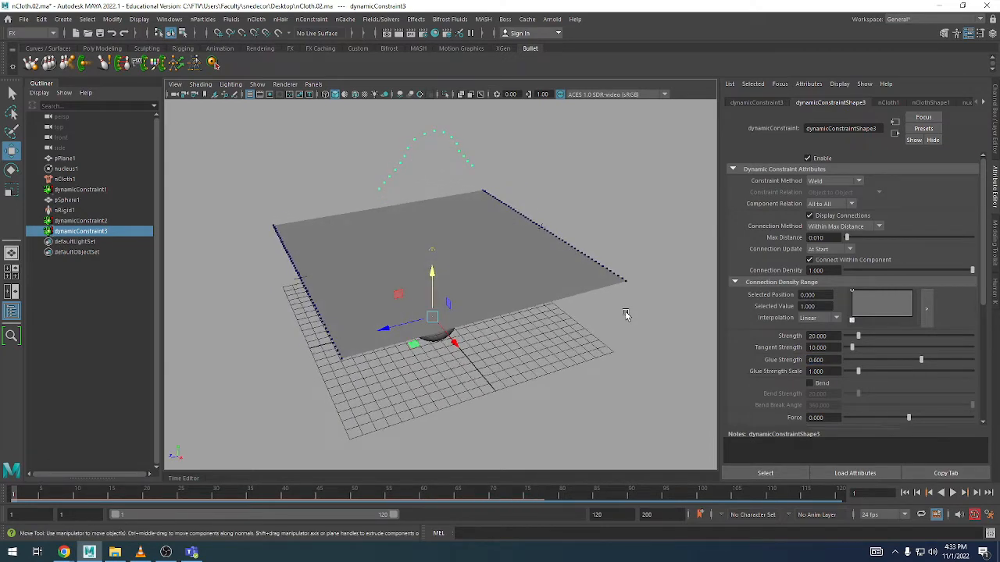
key("alt+v")
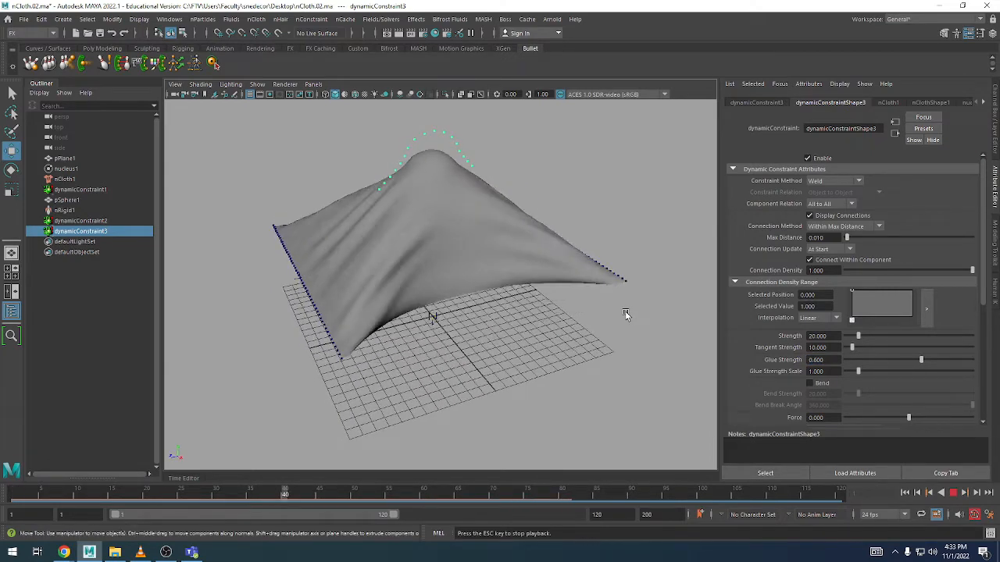
key("alt+v")
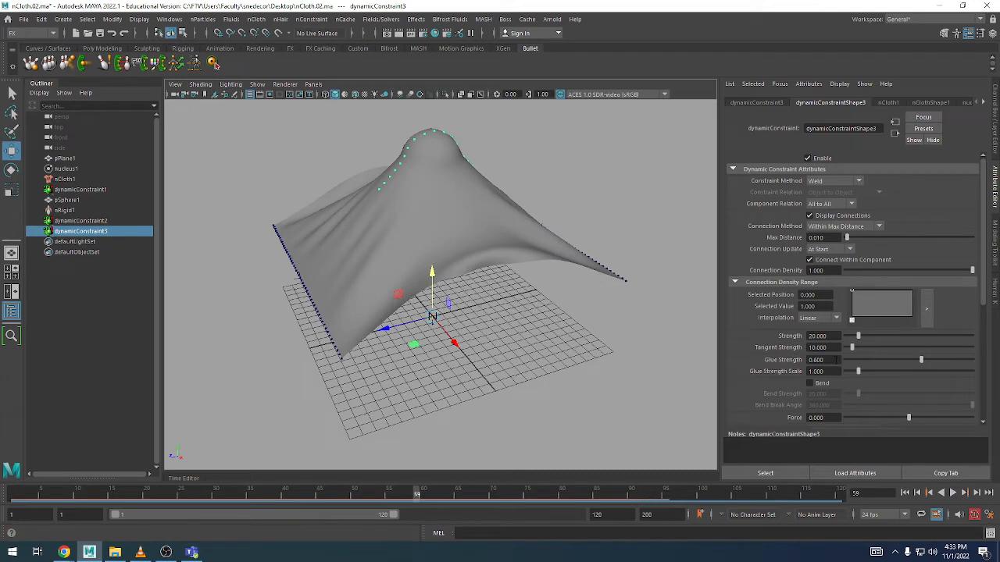
left_click(905, 492)
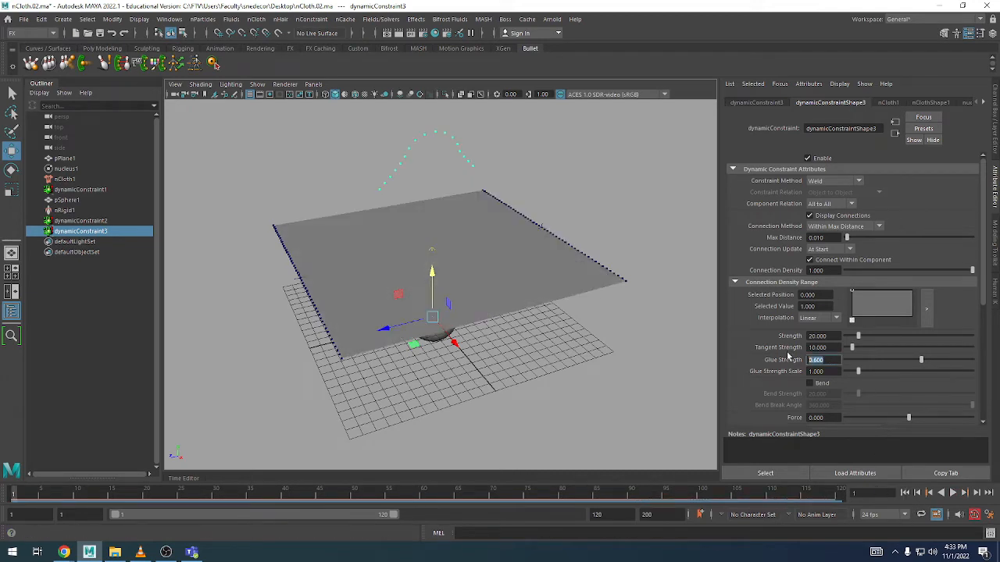
- Lower the tearable constraint's Glue Strength to 0.2 and play the simulation to test how the seam tears
type("0.2")
key("Return")
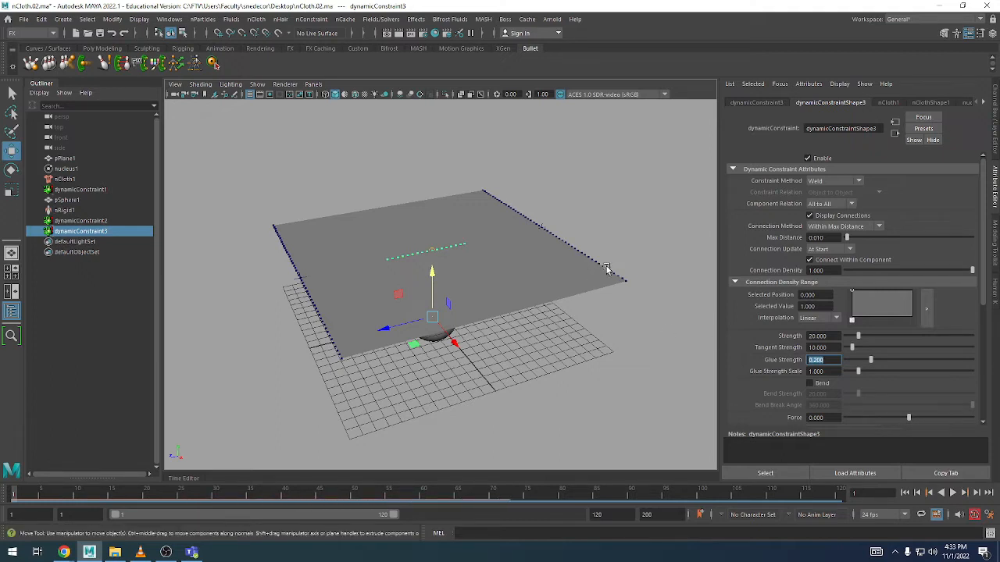
key("alt+v")
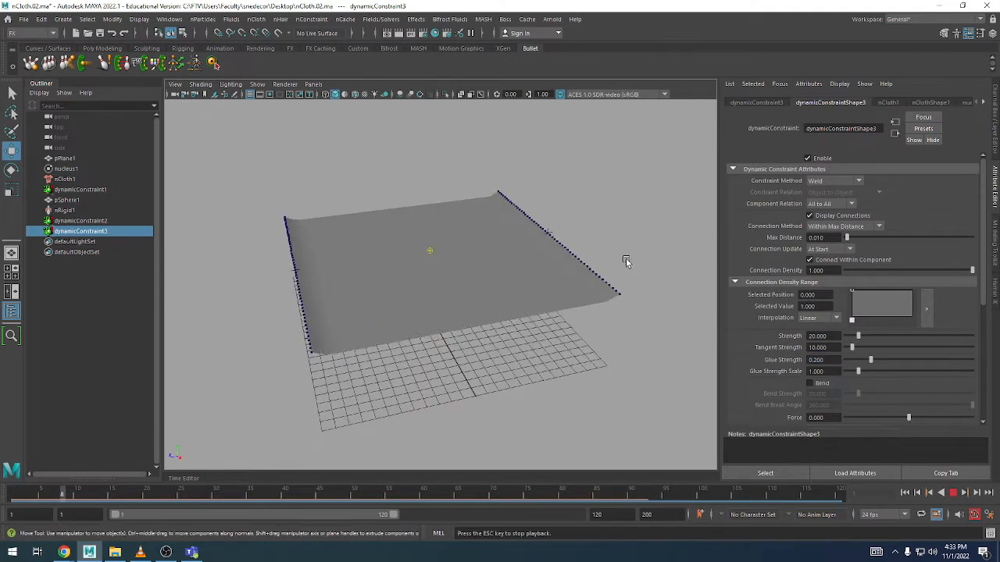
key("Escape")
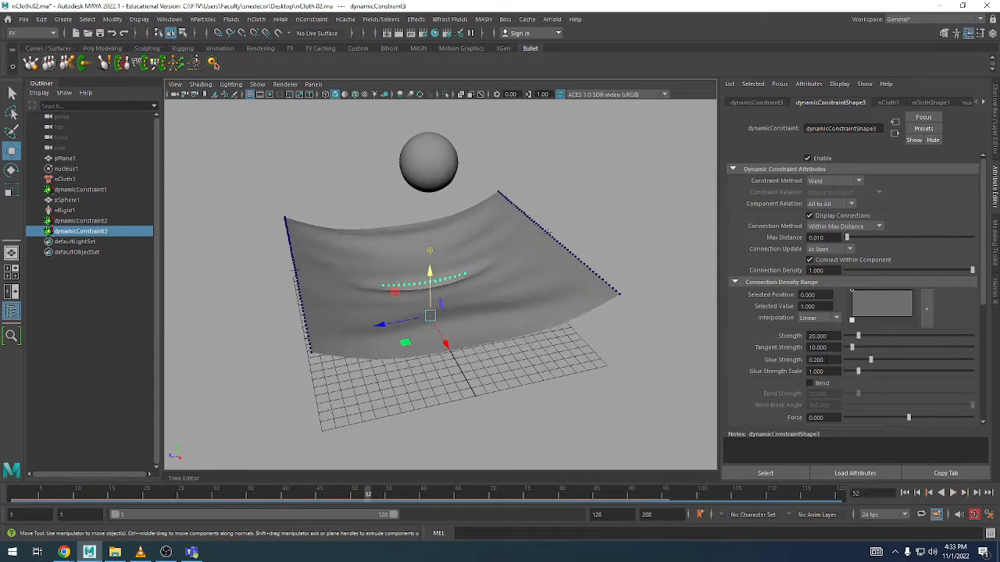
- Set the tearable constraint's Glue Strength to 0.3 and replay the simulation from the first frame to test the seam
type(".3")
key("Return")
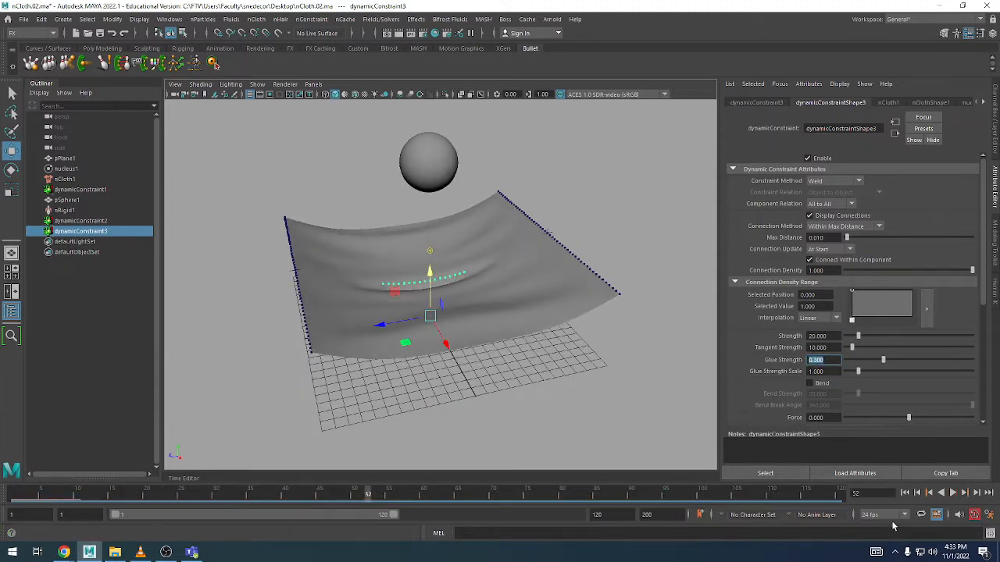
left_click(904, 493)
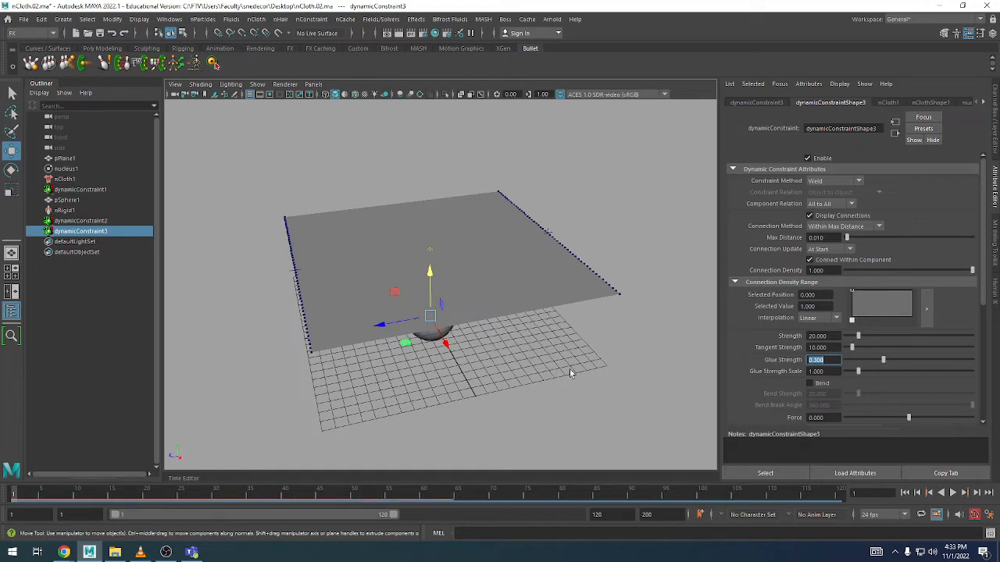
key("alt+v")
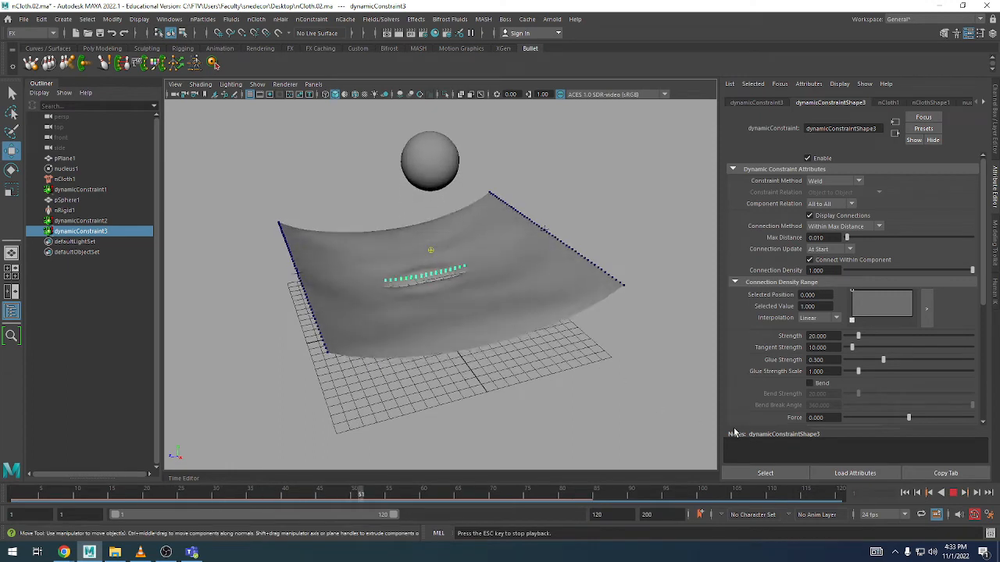
key("alt+v")
- Set the Glue Strength of dynamicConstraint3 to 0.4 and replay the simulation from the first frame to test the seam
type("0.4")
key("Return")
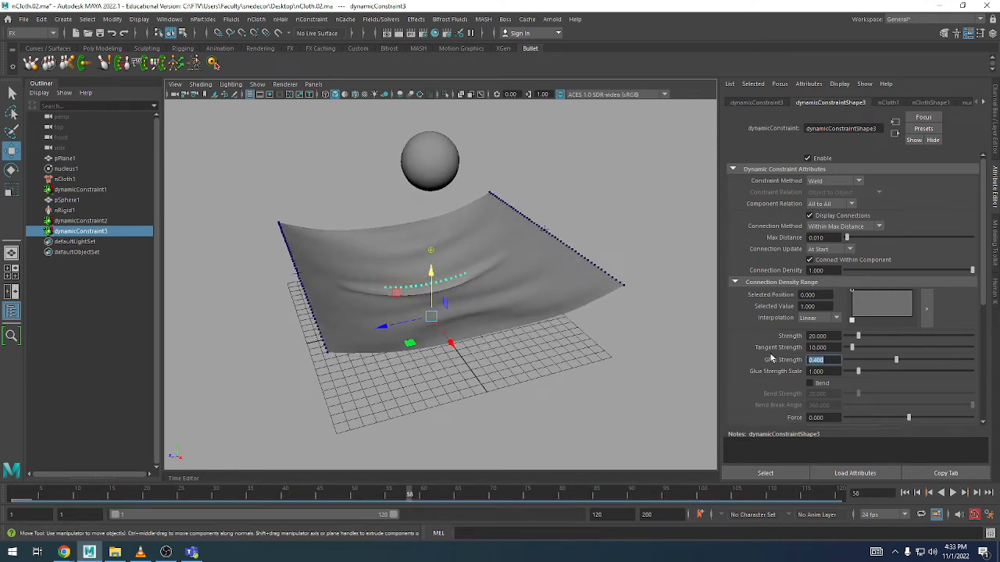
left_click(904, 492)
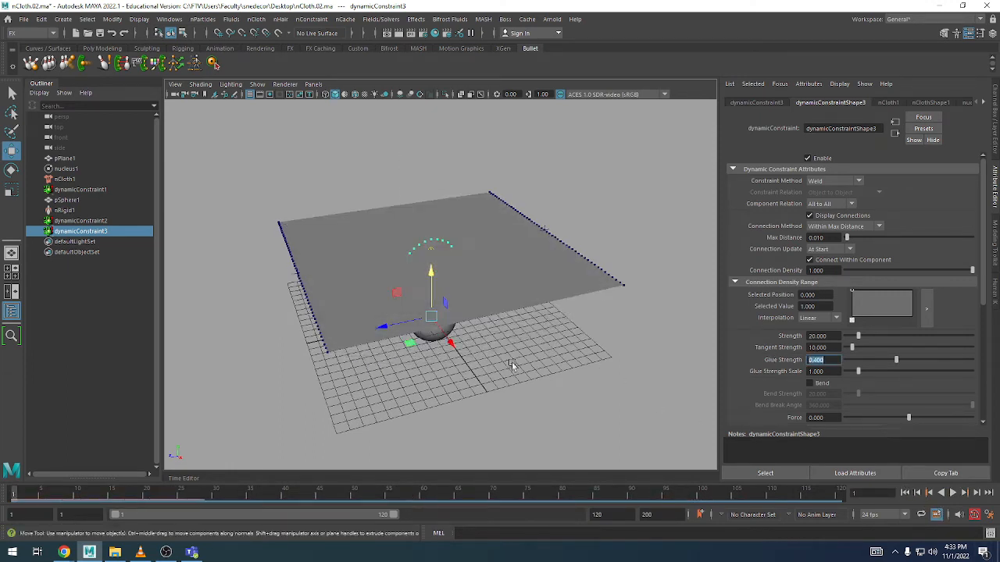
mouse_move(512, 362)
left_mouse_down("alt")
mouse_move(492, 363)
mouse_move(503, 361)
left_mouse_up("alt")
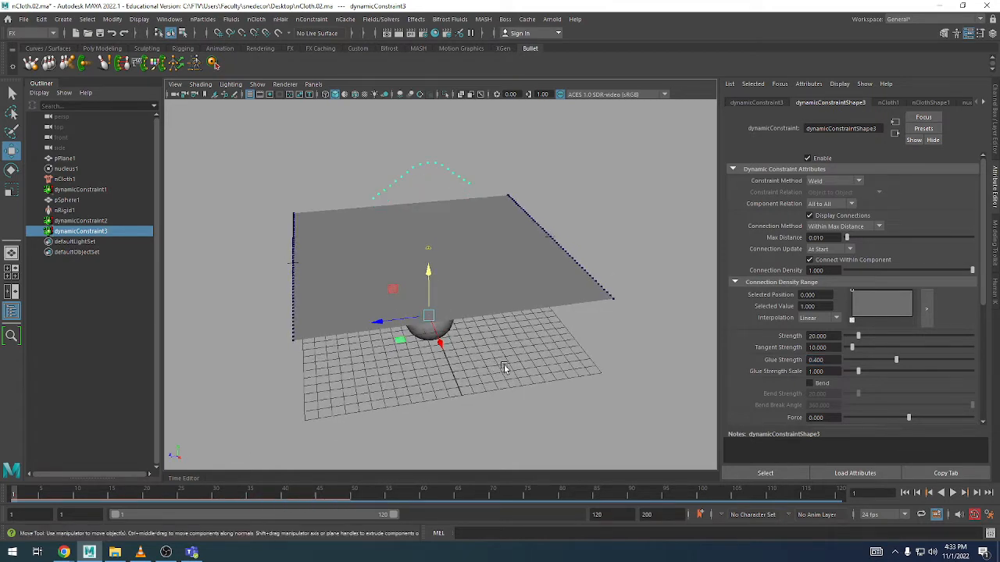
key("alt+v")
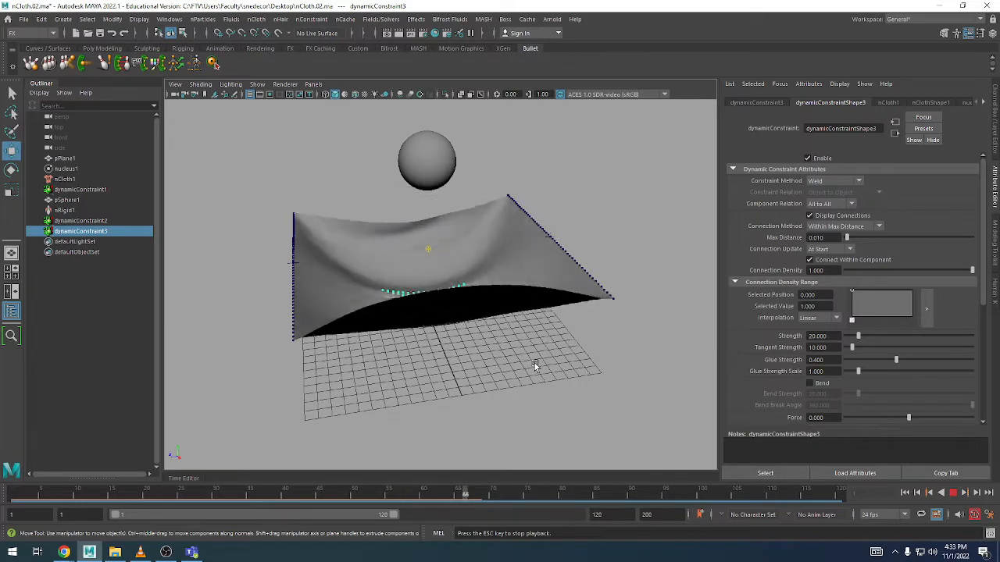
key("Escape")
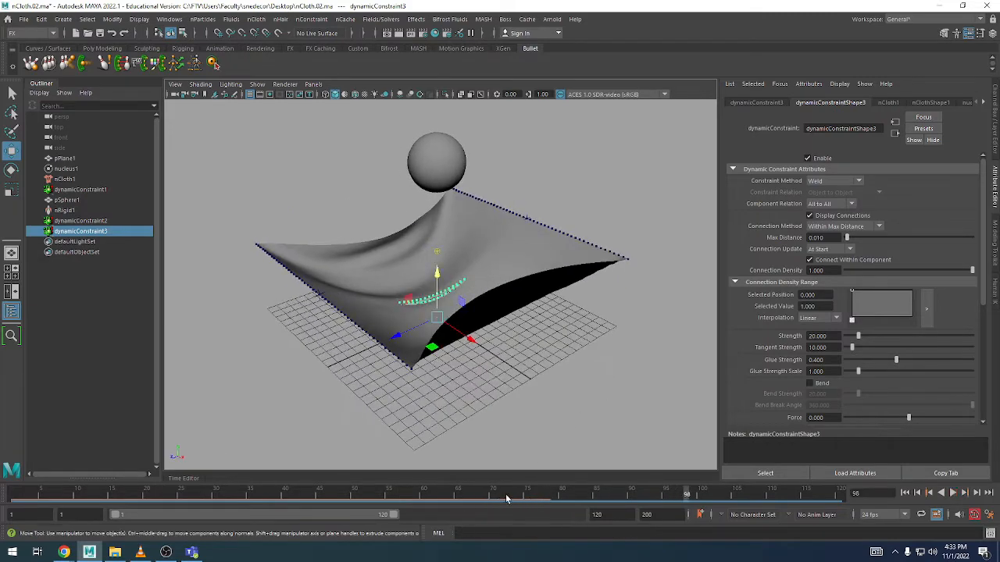
- Scrub back through the simulation and replay it from the first frame to examine the moment the seam tears
left_click_drag(506, 499, 62, 495)
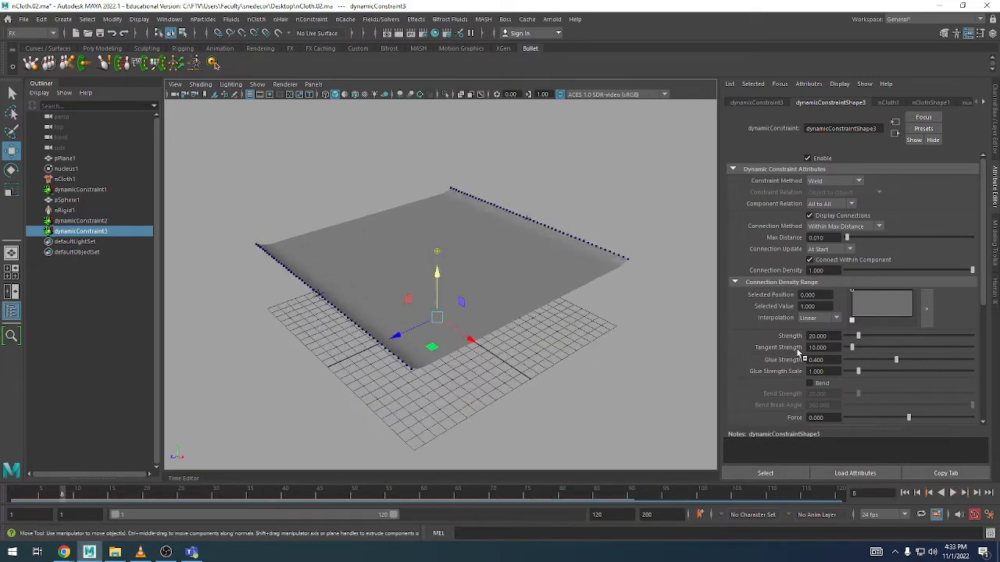
middle_click_drag(500, 307, 453, 366, "alt")
left_click(15, 493)
left_click_drag(486, 383, 456, 371, "alt")
key("alt+v")
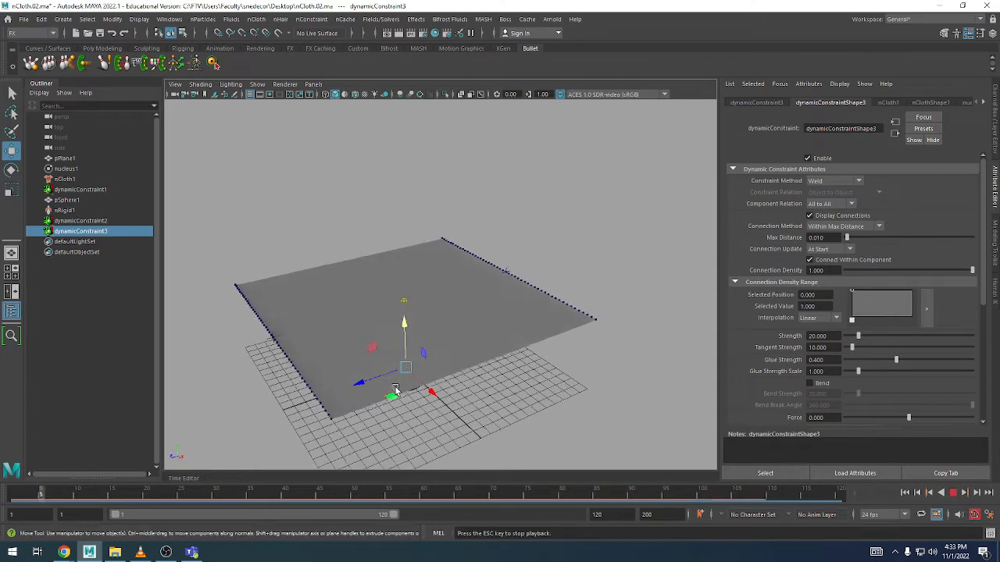
middle_click_drag(456, 371, 518, 357, "alt")
key("Escape")
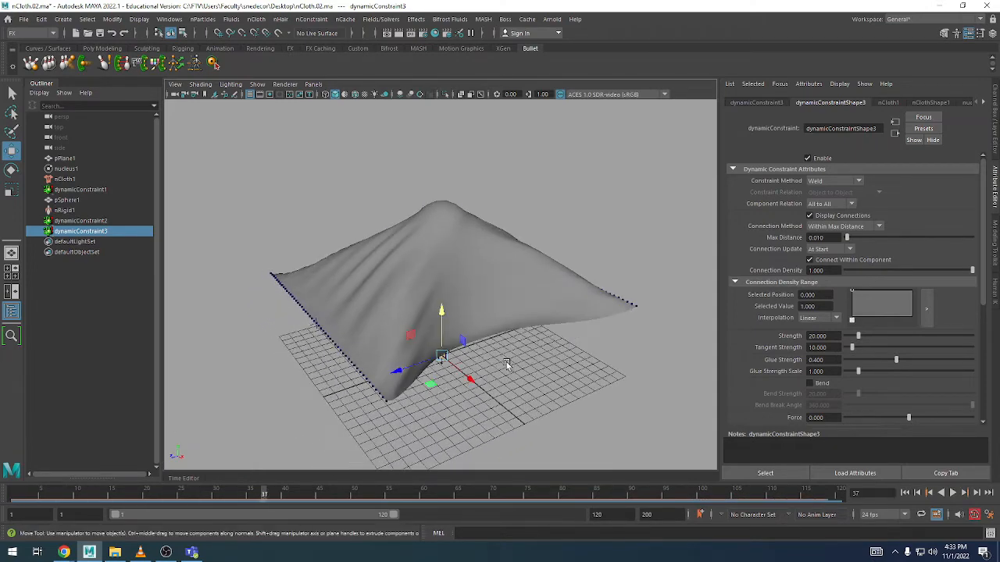
key("alt+v")
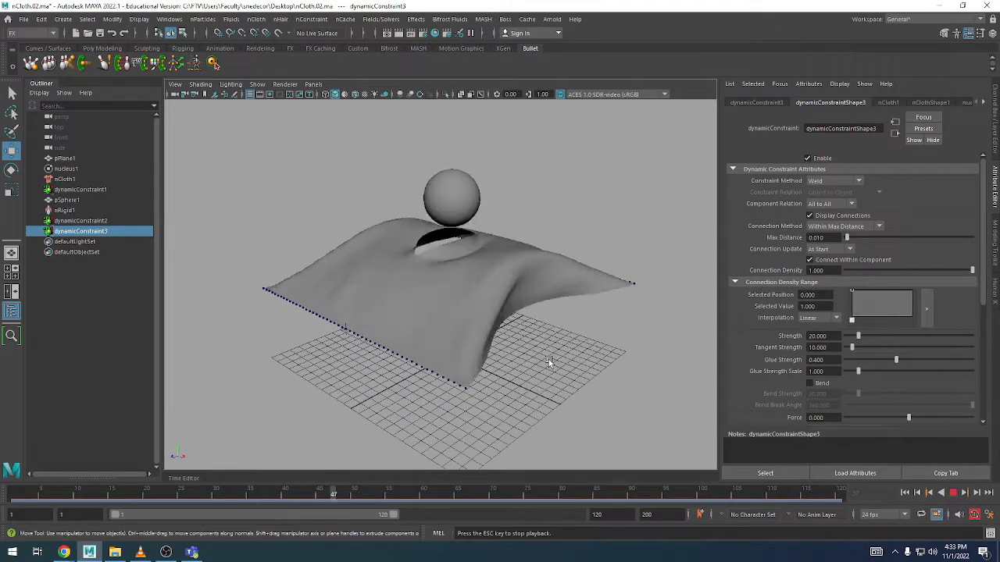
key("Escape")
- Scrub from frame 44 to frame 80 and replay the simulation to inspect the cloth from several angles, returning to the first frame
left_click(317, 496)
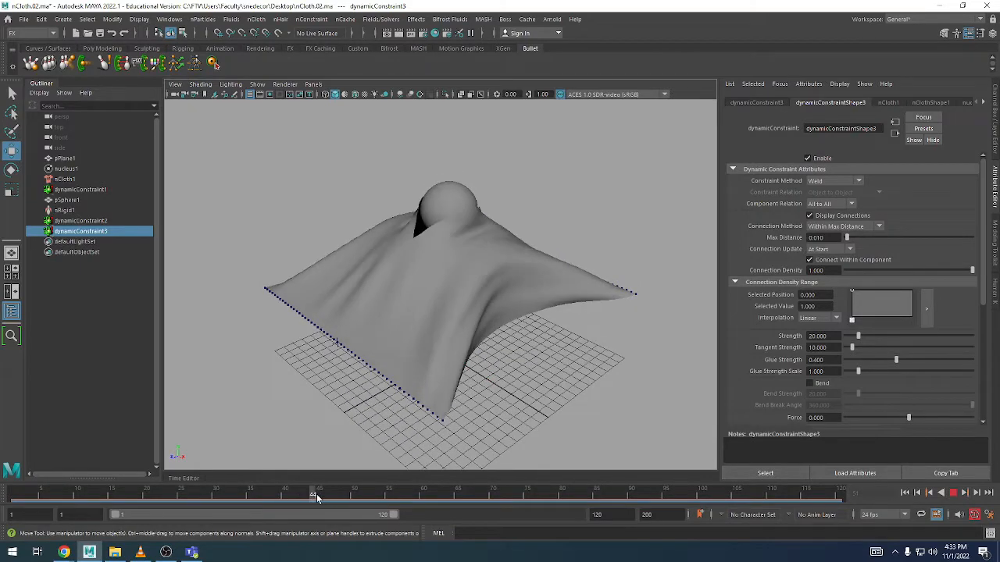
left_click_drag(316, 496, 568, 500)
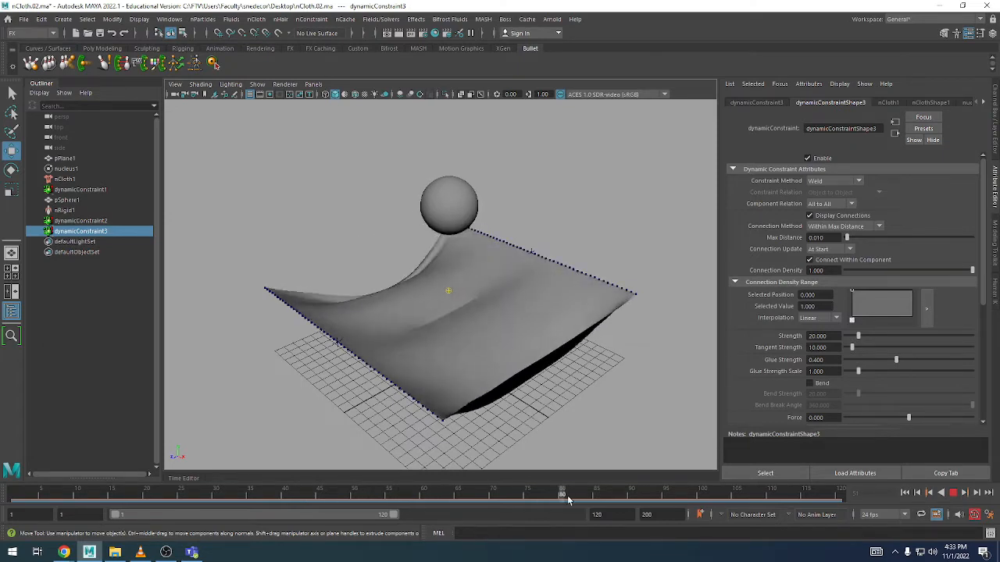
key("alt+v")
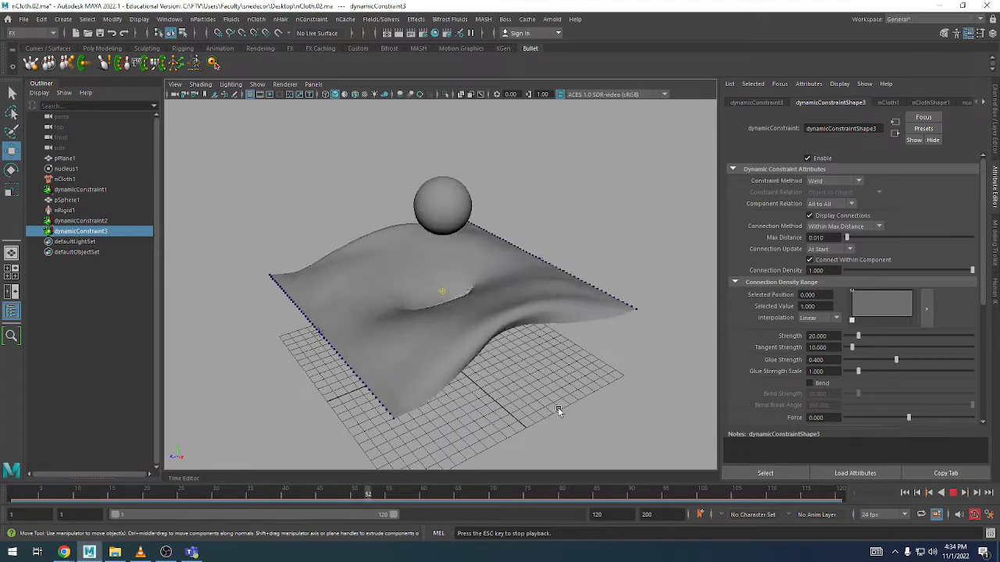
left_click_drag(558, 411, 536, 341, "alt")
left_click_drag(462, 259, 538, 322, "alt")
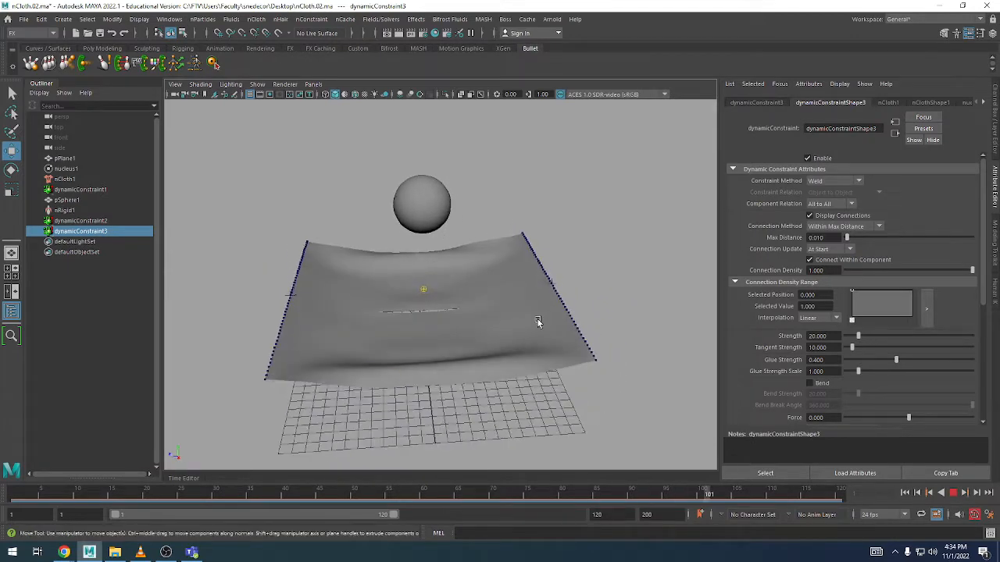
key("Escape")
left_click(905, 493)
left_click_drag(447, 337, 670, 263, "alt")
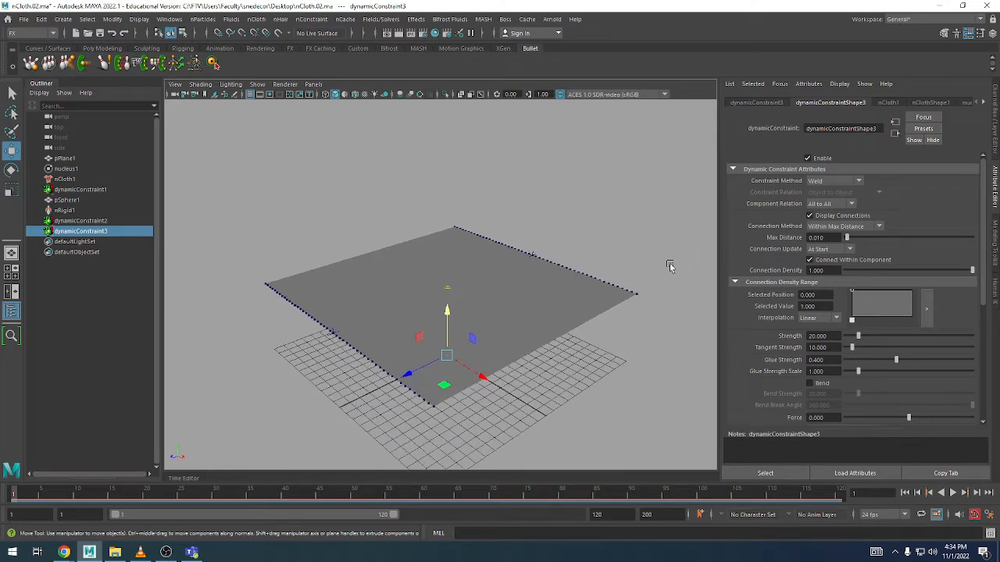
- Select nCloth1 and save an incremental version of the scene
left_click(64, 179)
left_click_drag(548, 205, 529, 208, "alt")
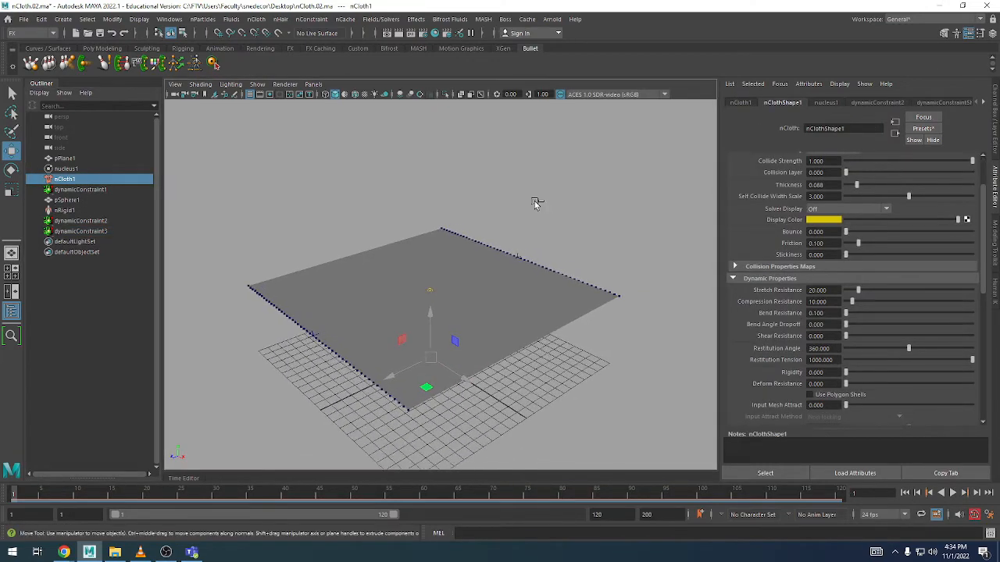
key("ctrl+alt+s")
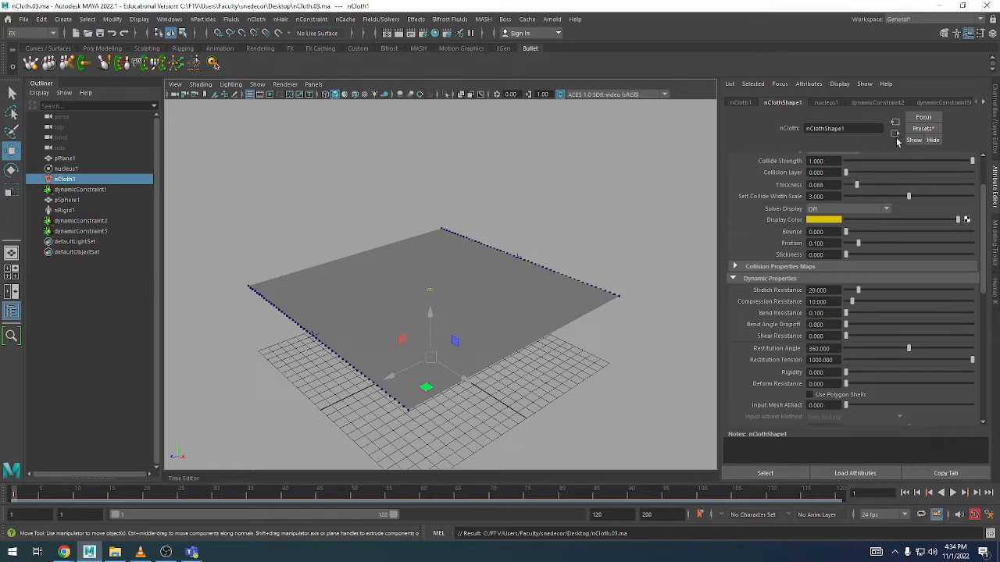
- Replace the nClothShape1 attributes with the tshirt preset
left_click(922, 128)
mouse_move(927, 221)
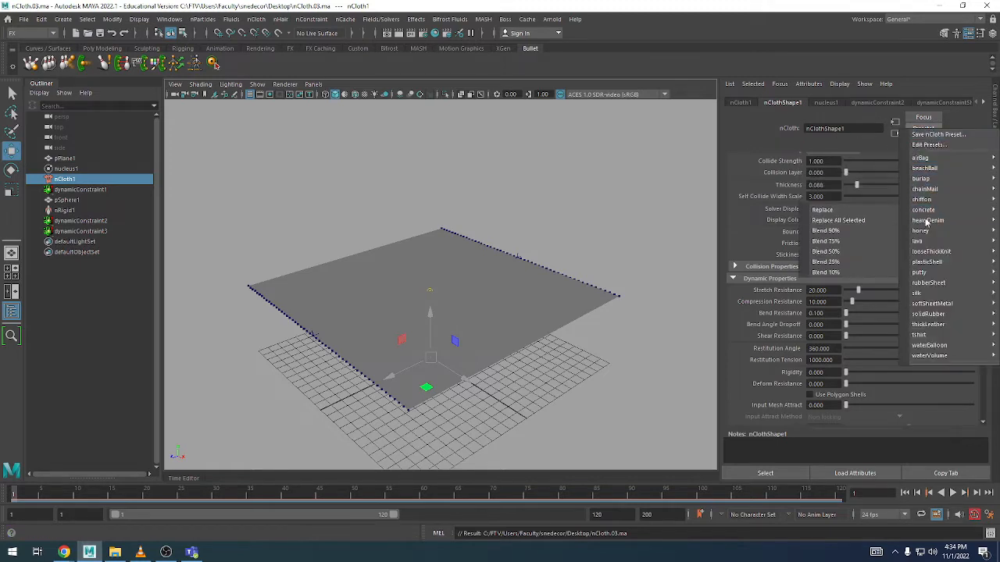
mouse_move(925, 336)
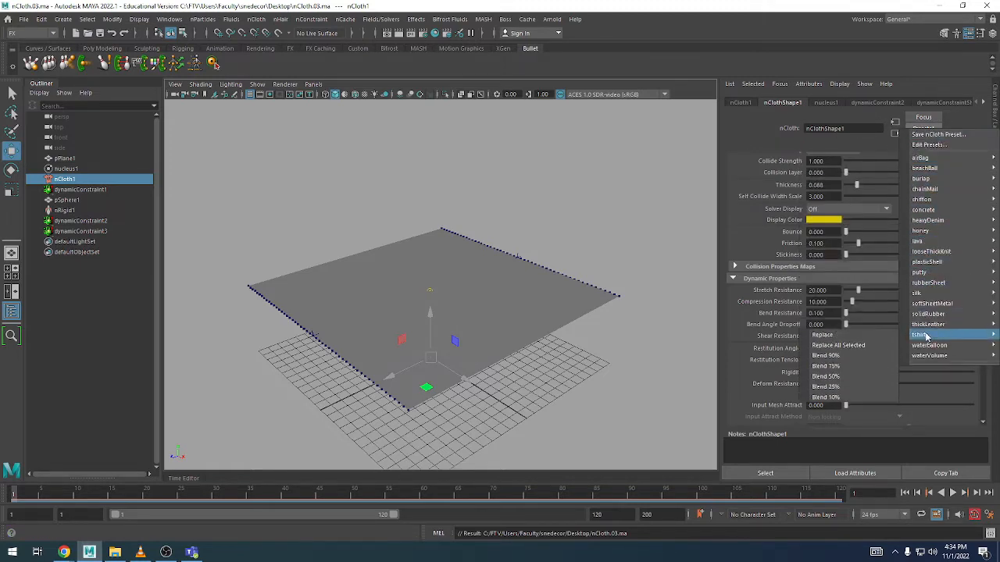
left_click(871, 334)
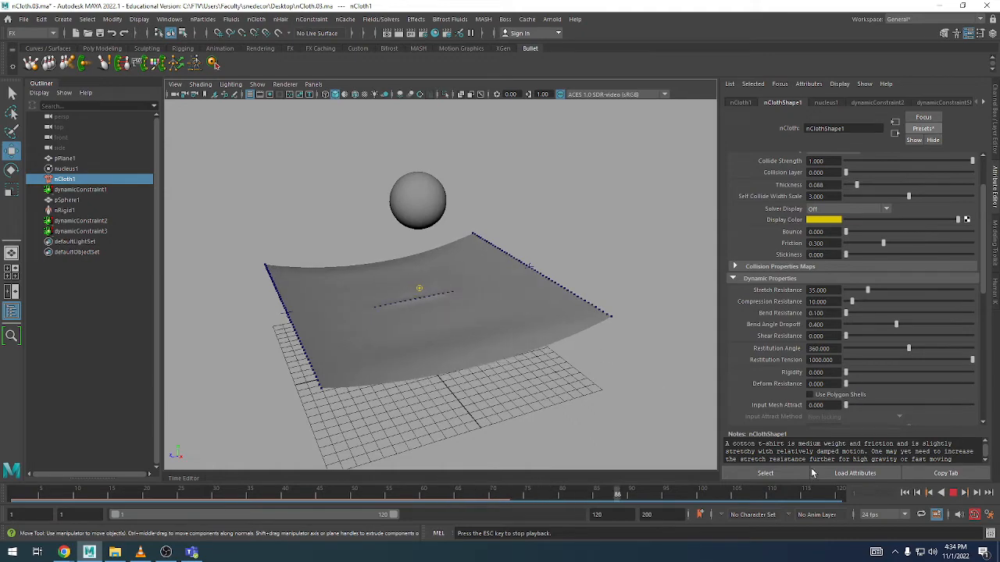
- Replay the simulation from the first frame to examine how the cloth with the tshirt preset reacts to the sphere
left_click(953, 493)
left_click(904, 494)
left_click_drag(584, 339, 538, 321, "alt")
left_click_drag(426, 303, 478, 292, "alt")
key("alt+v")
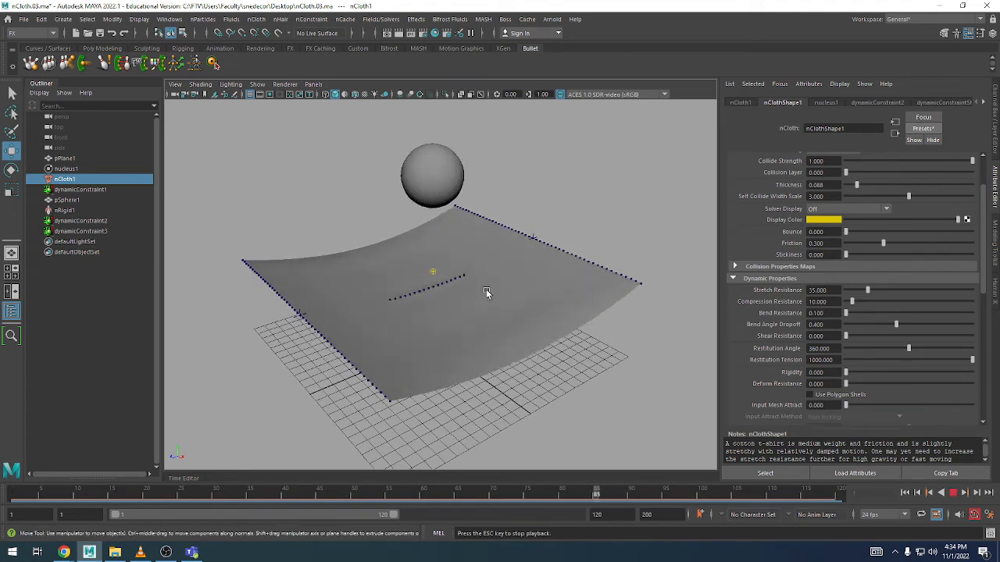
left_click_drag(656, 308, 558, 326, "alt")
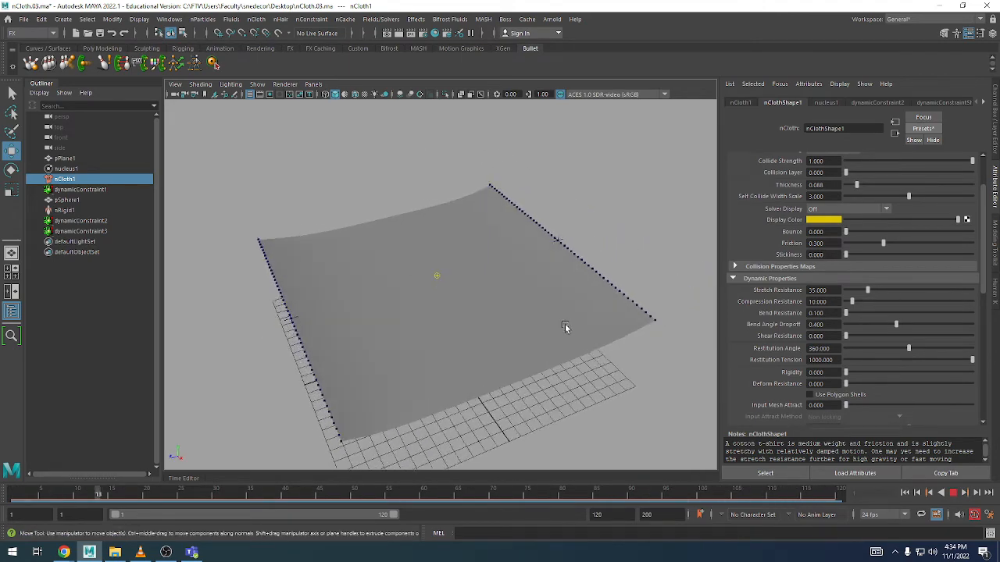
key("Escape")
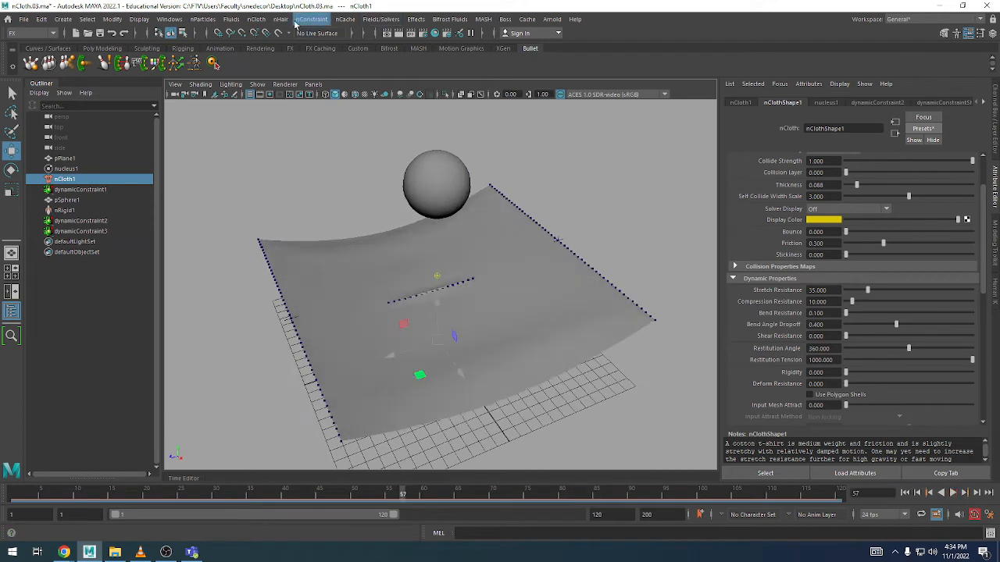
left_click(256, 19)
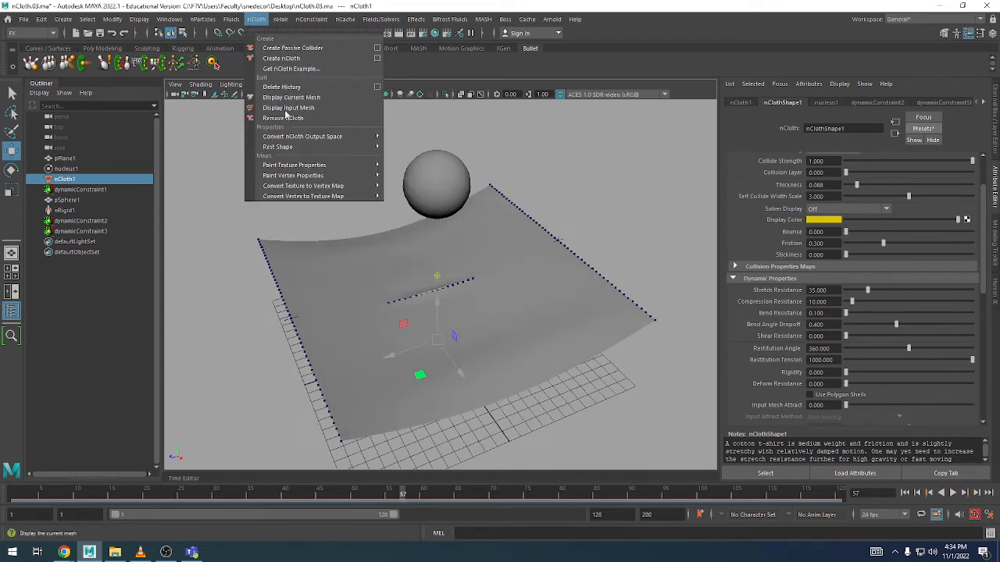
left_click(306, 20)
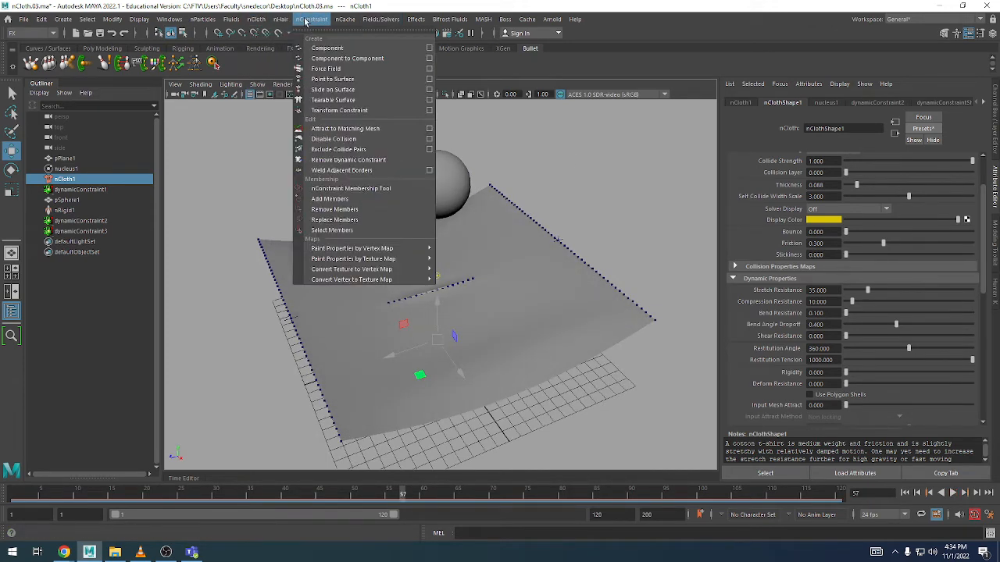
- Replay the tshirt-preset simulation from the first frame and examine the cloth and sphere from several angles
left_click(306, 21)
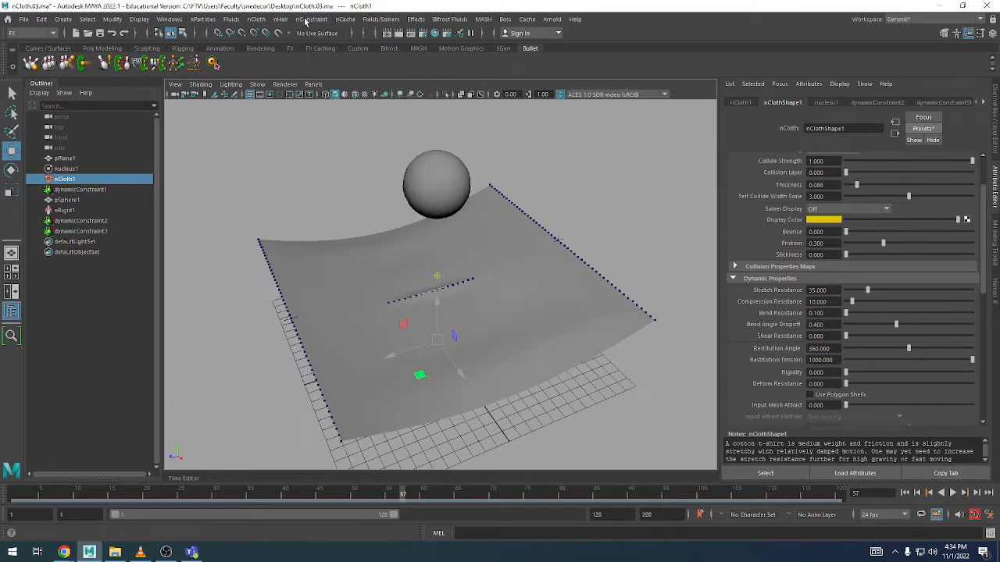
left_click_drag(567, 282, 607, 279, "alt")
right_click_drag(607, 279, 533, 252, "alt")
middle_click_drag(532, 252, 521, 286, "alt")
left_click_drag(520, 286, 524, 277, "alt")
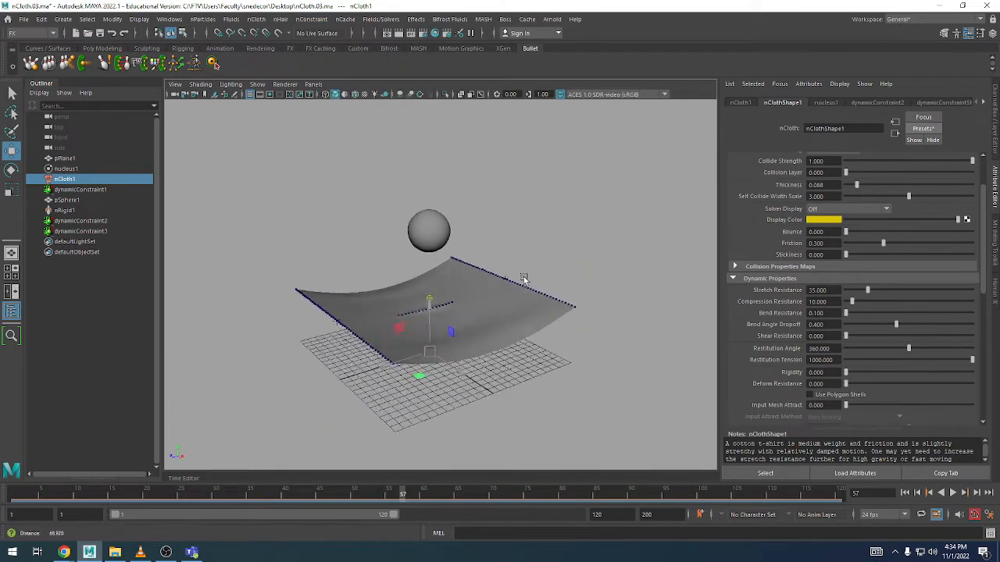
right_click_drag(524, 277, 370, 451, "alt")
key("alt+shift+v")
key("alt+v")
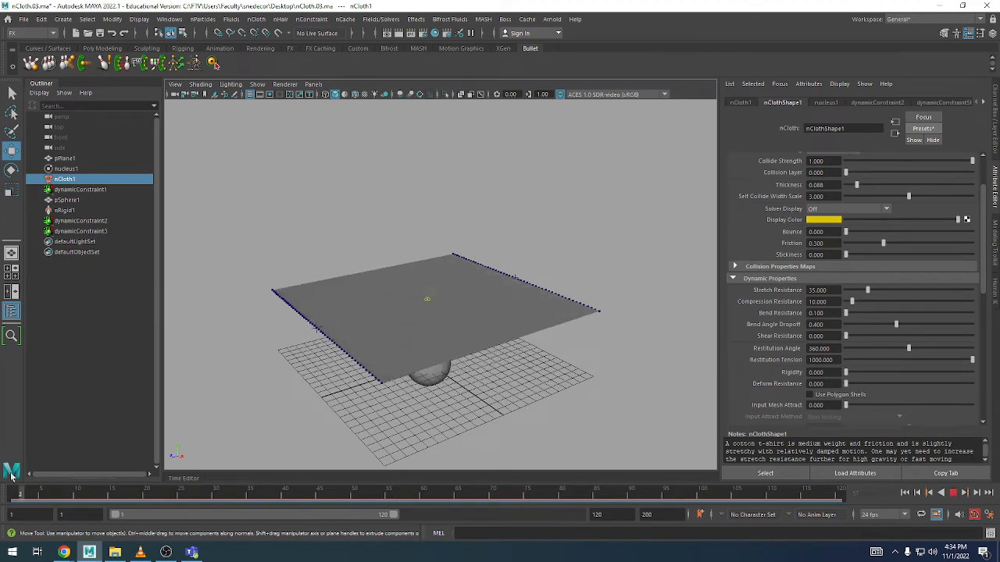
left_click_drag(542, 427, 562, 423, "alt")
right_click_drag(562, 422, 599, 395, "alt")
key("alt+v")
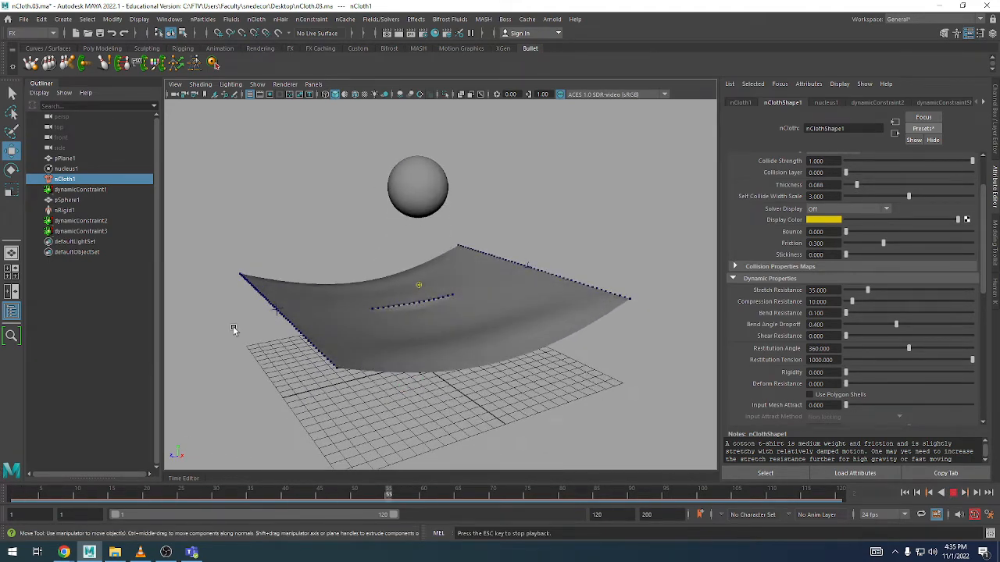
- Stop playback and create a playblast of the simulation as a PNG image sequence at 1920 × 1080
key("Escape")
right_click(517, 493)
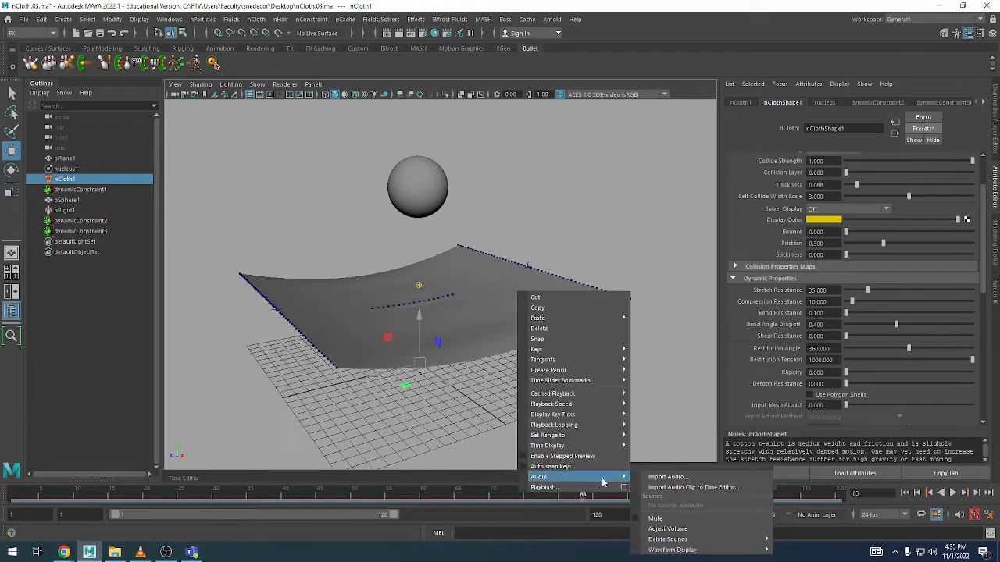
left_click(626, 487)
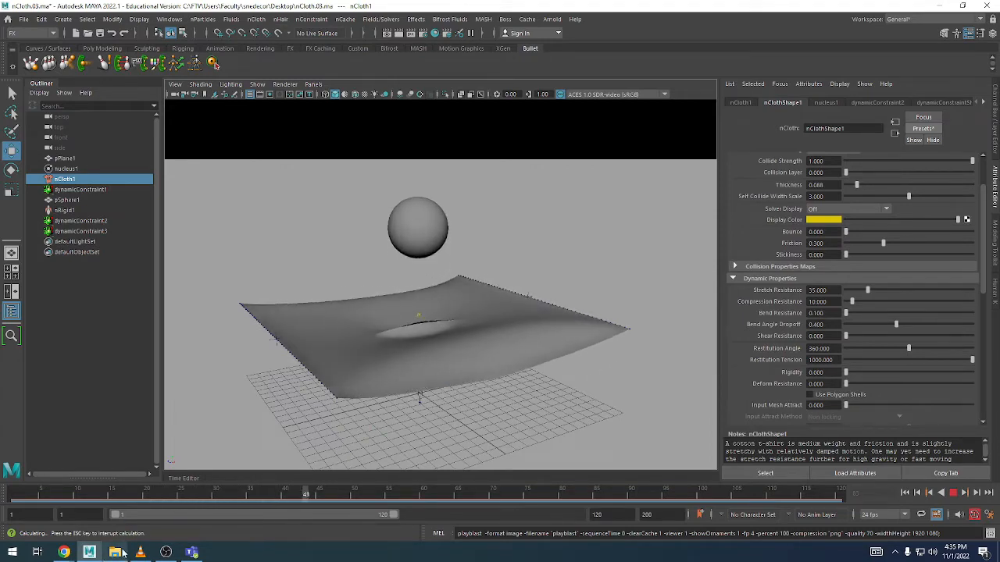
- Switch to File Explorer, browse through the desktop's class-folder shortcut to AVE 402, Project Assets, 9. nCloth, and select nCloth.start
left_click(115, 552)
left_click(253, 203)
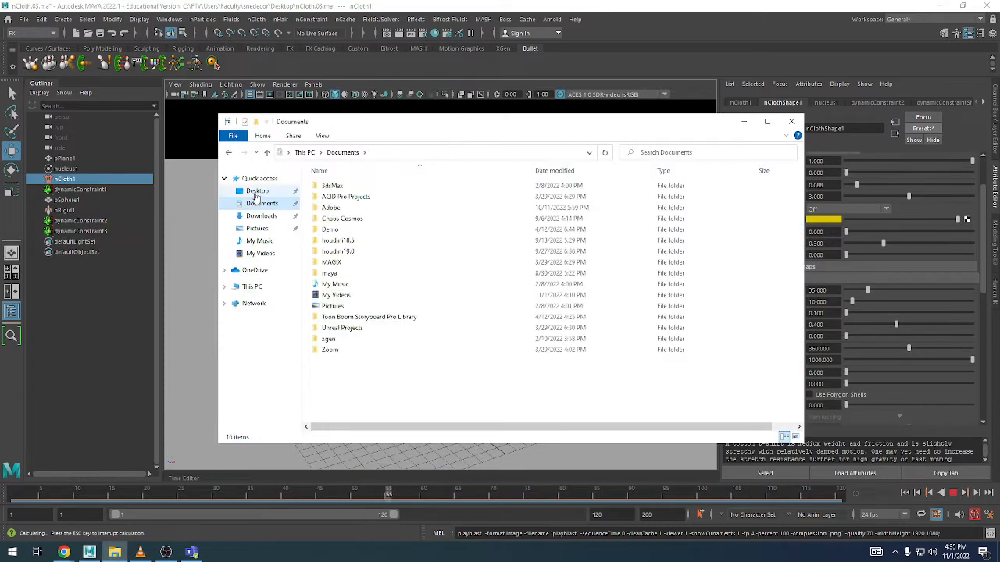
left_click(257, 190)
left_click(334, 340)
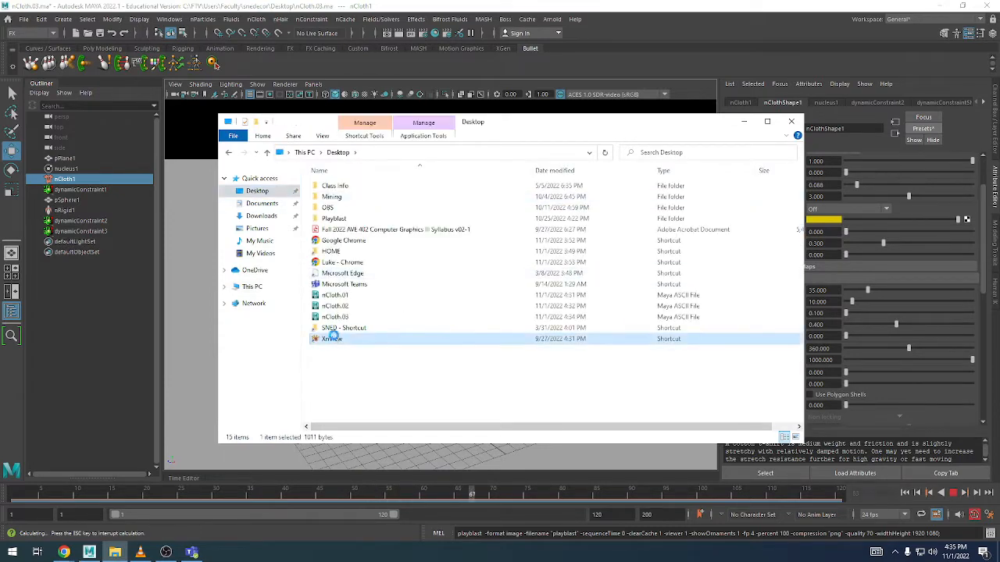
double_click(340, 328)
double_click(339, 197)
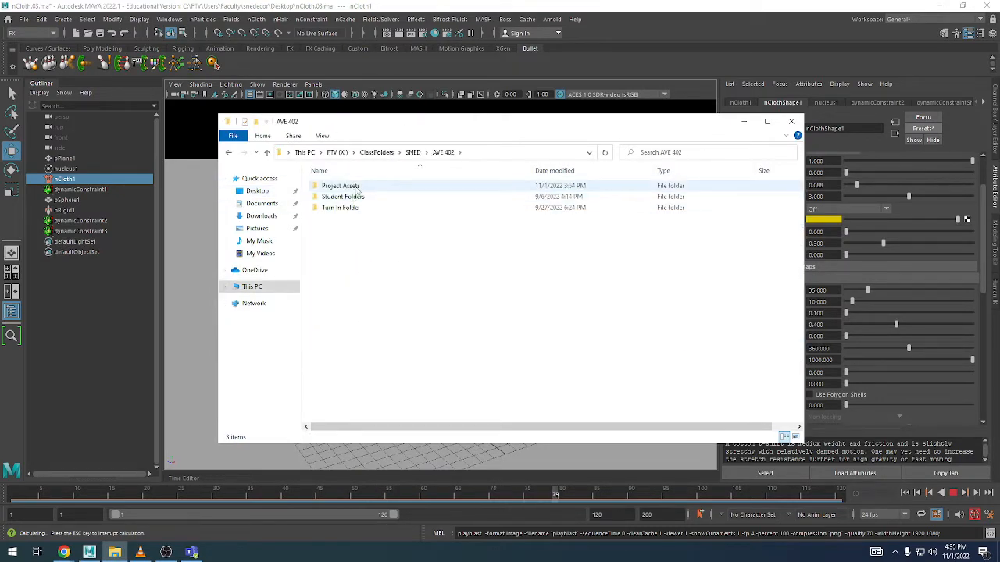
double_click(340, 185)
double_click(342, 278)
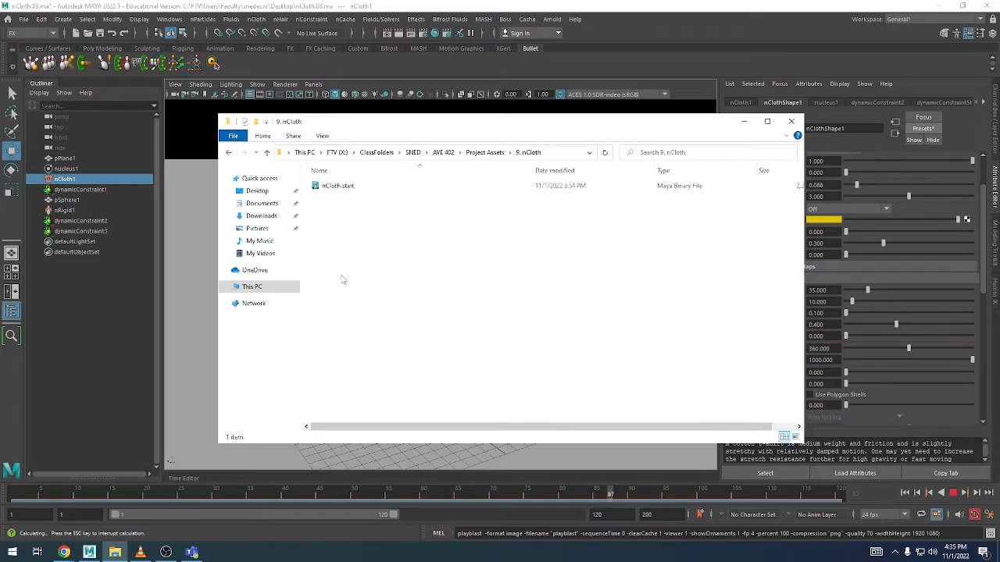
left_click(336, 185)
right_click(337, 185)
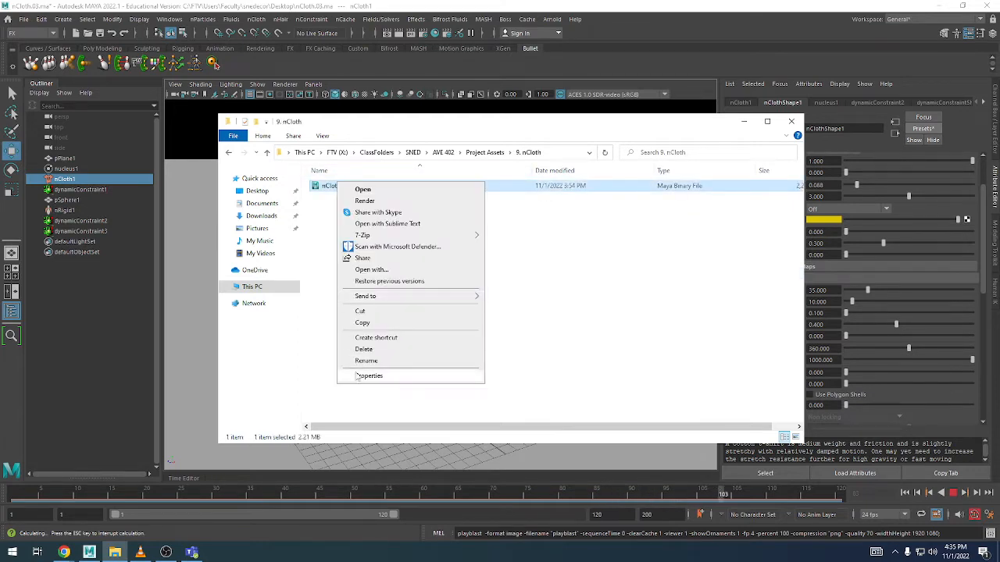
left_click(461, 373)
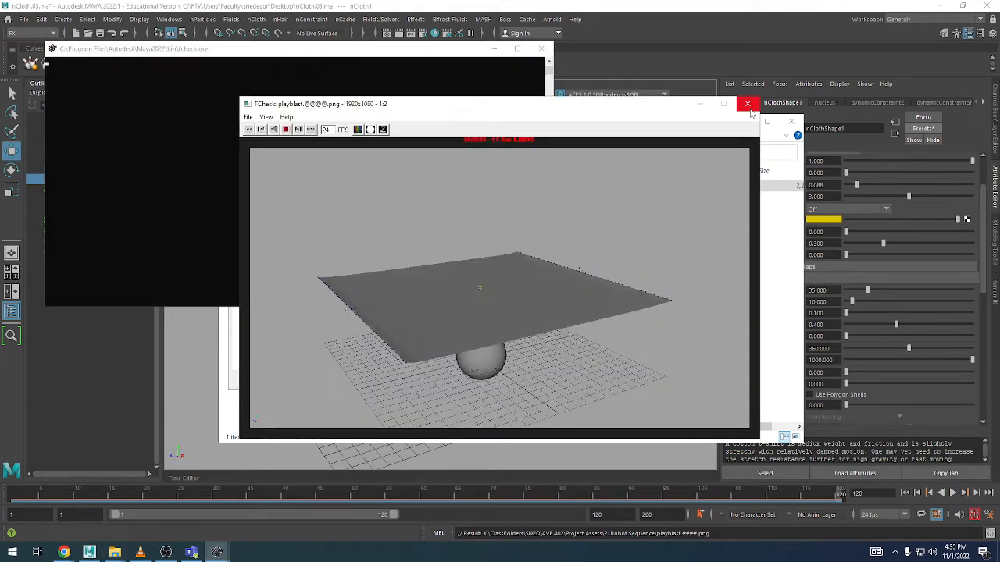
- Close the FCheck playblast viewer, copy the path of the 9. nCloth folder, and return to Maya
left_click(747, 104)
left_click(307, 380)
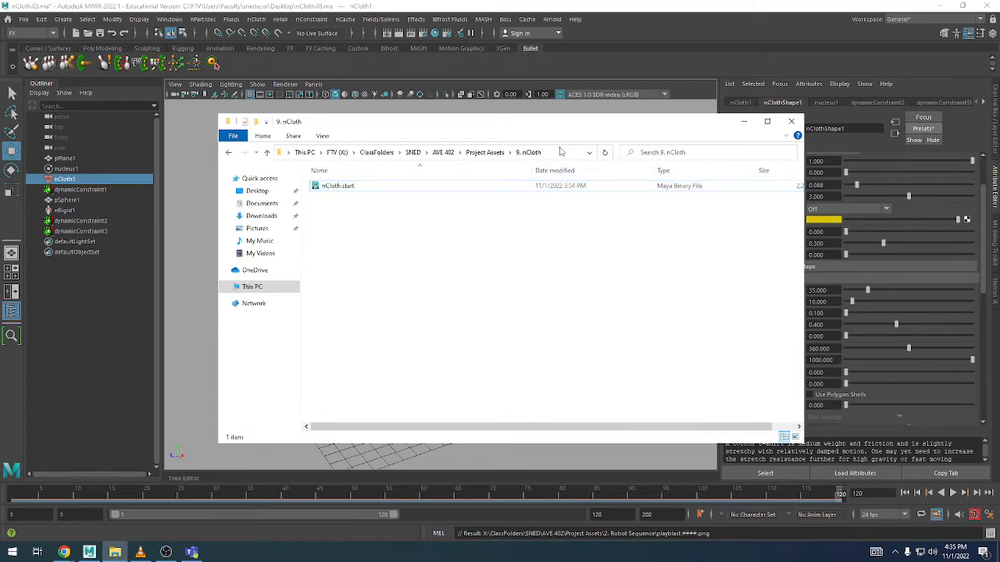
key("alt+d")
key("ctrl+c")
left_click(193, 286)
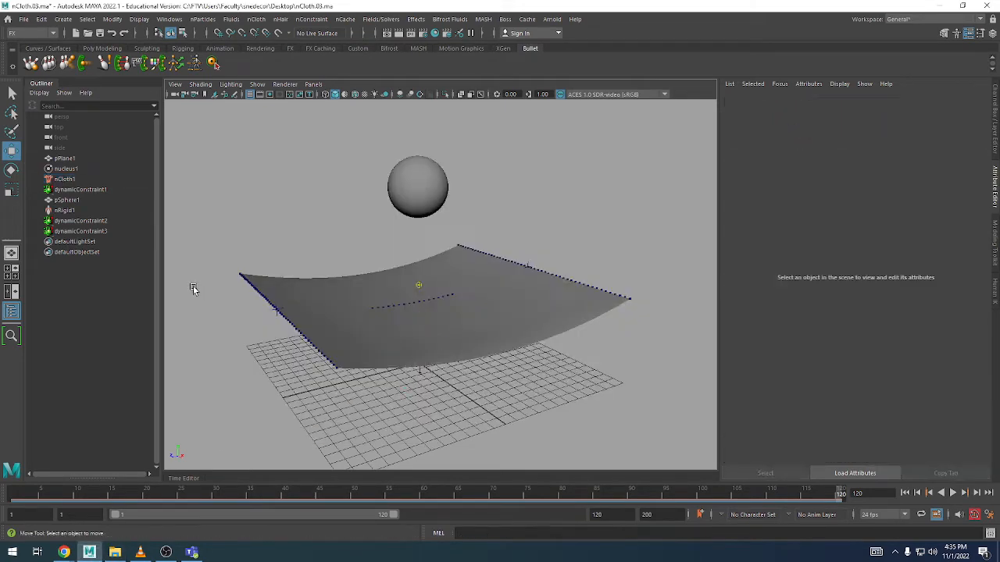
- Open the scene nCloth.start.mb from the copied 9. nCloth folder path
key("ctrl+o")
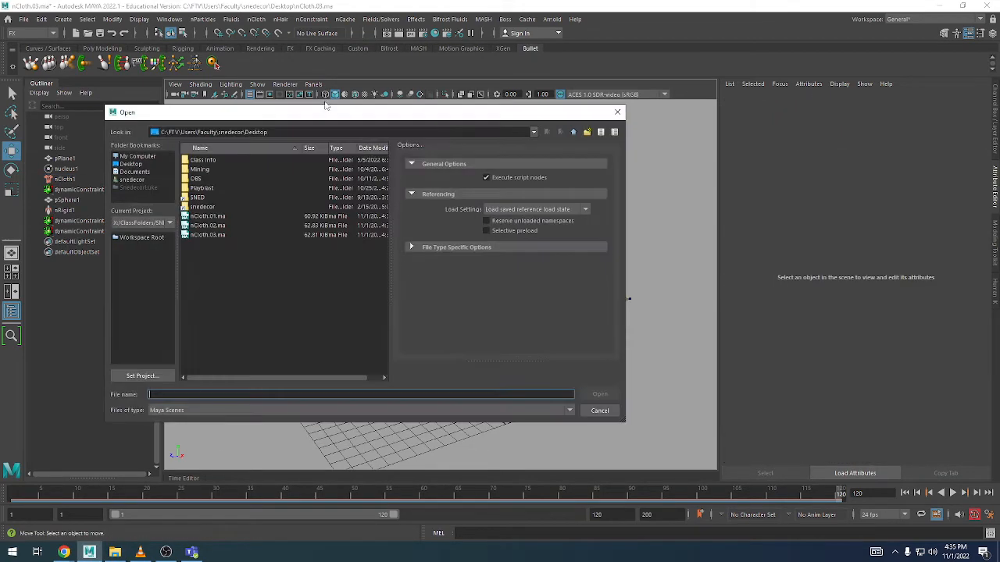
left_click(348, 132)
key("ctrl+v")
key("Return")
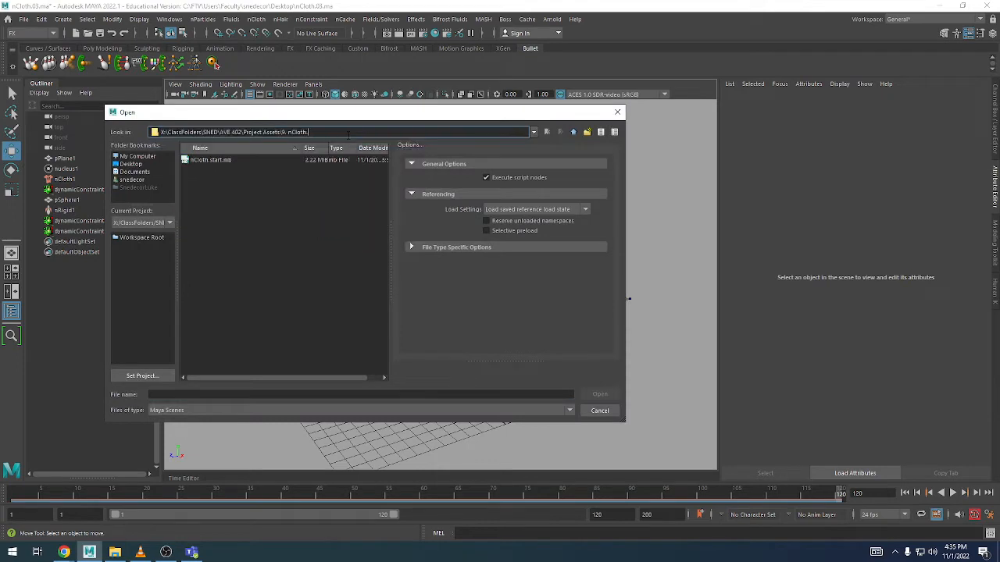
left_click(213, 160)
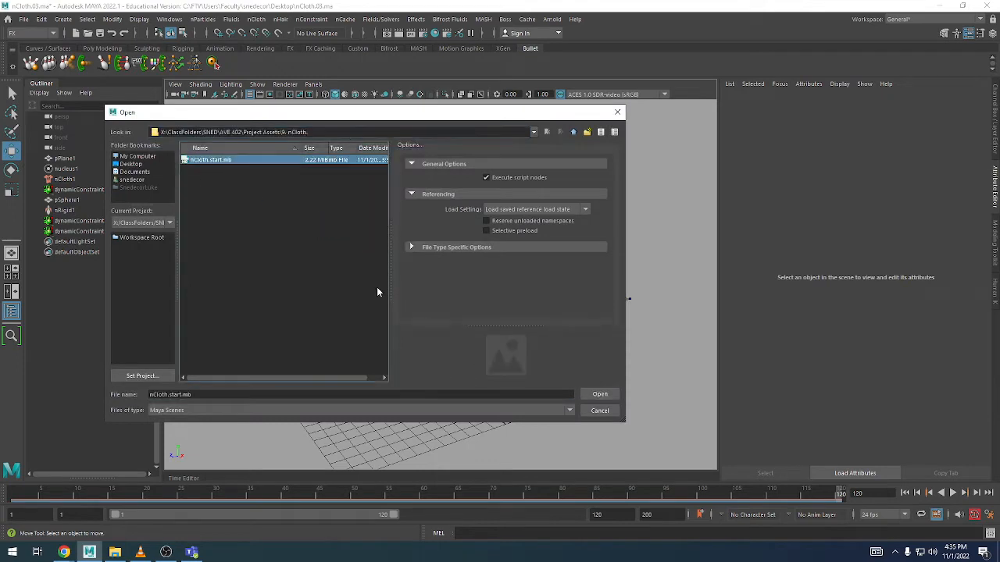
left_click(598, 394)
left_click(472, 279)
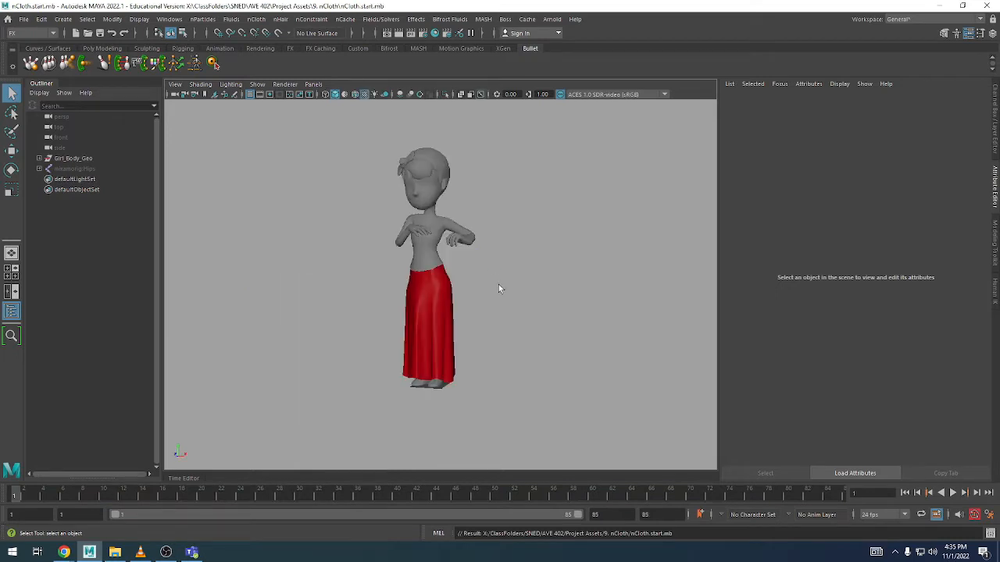
- Play the girl's animation to examine how her body moves relative to the red skirt, and return to frame 1
left_click_drag(474, 281, 547, 278, "alt")
key("alt+v")
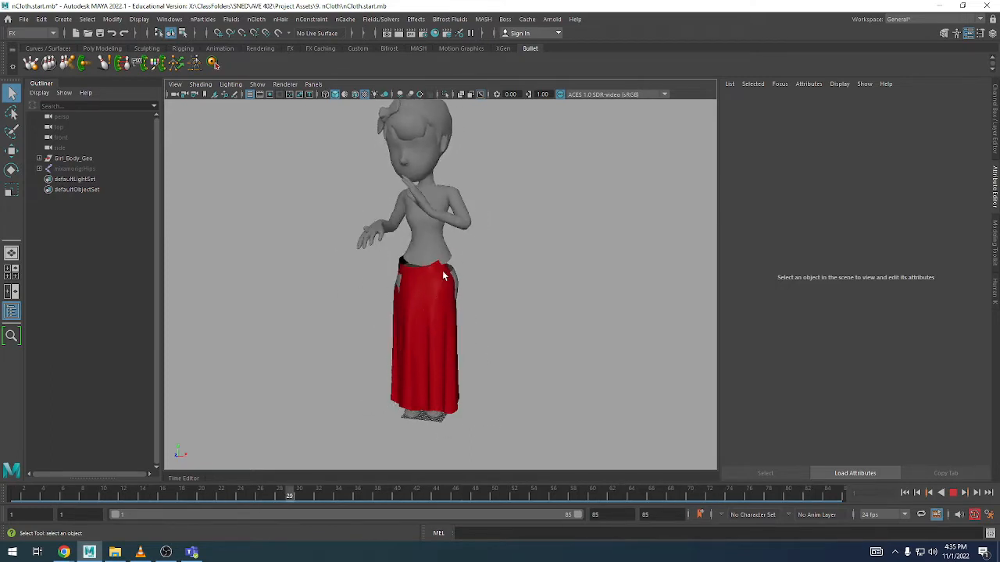
middle_click_drag(487, 294, 492, 344, "alt")
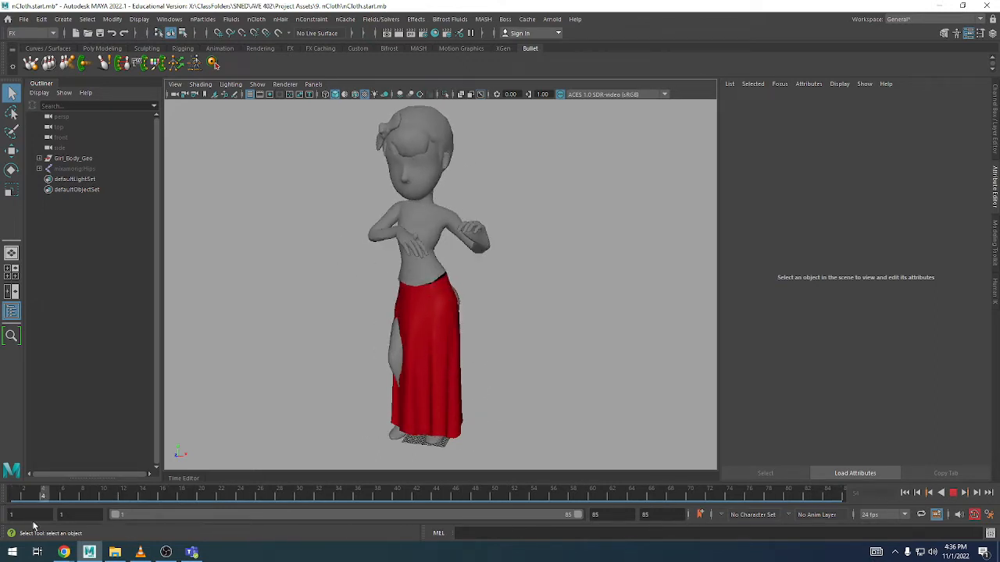
left_click(15, 495)
mouse_move(16, 496)
left_mouse_down()
mouse_move(830, 504)
mouse_move(27, 505)
mouse_move(88, 490)
mouse_move(537, 489)
mouse_move(0, 490)
left_mouse_up()
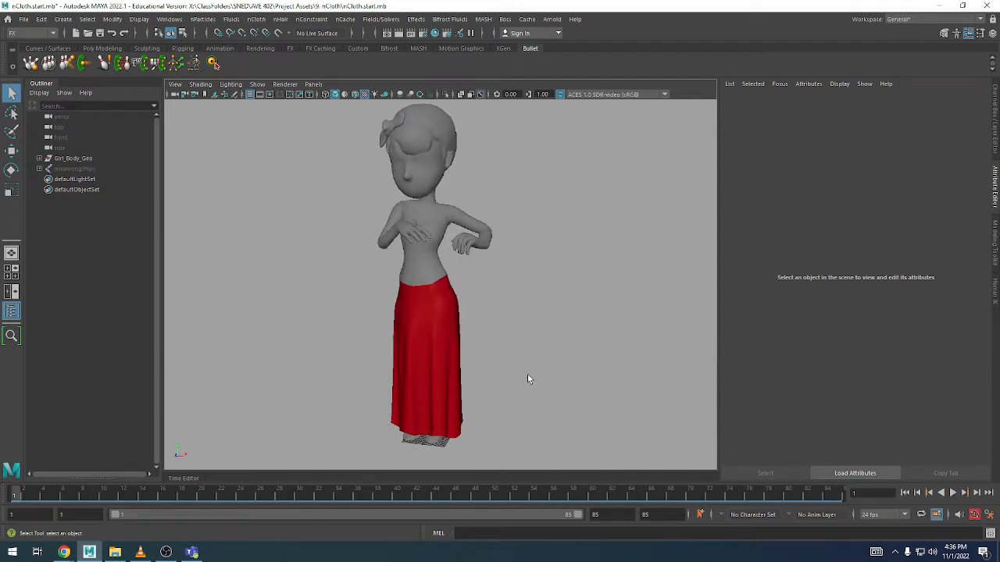
mouse_move(528, 379)
left_mouse_down("alt")
mouse_move(473, 383)
mouse_move(525, 388)
left_mouse_up("alt")
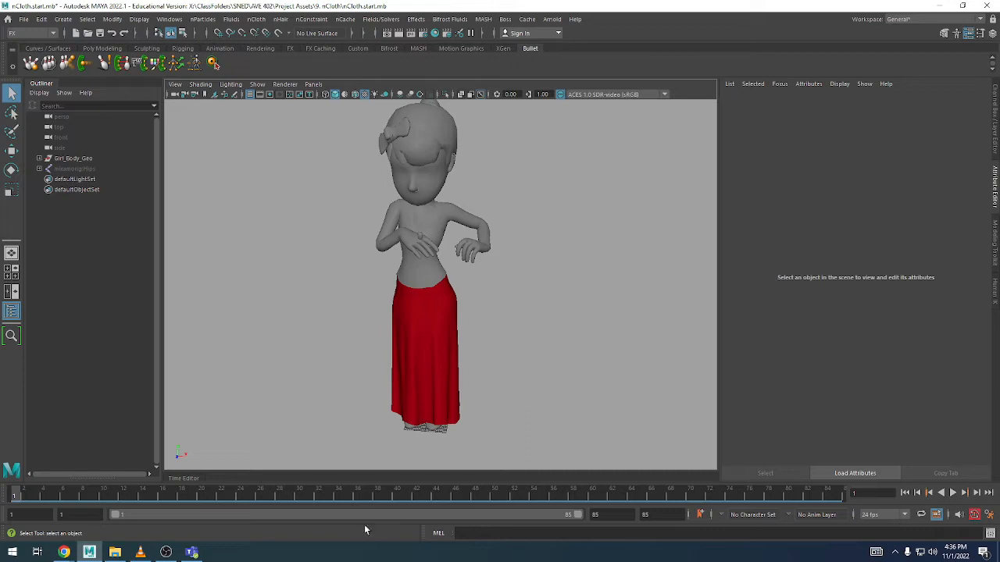
key("alt+v")
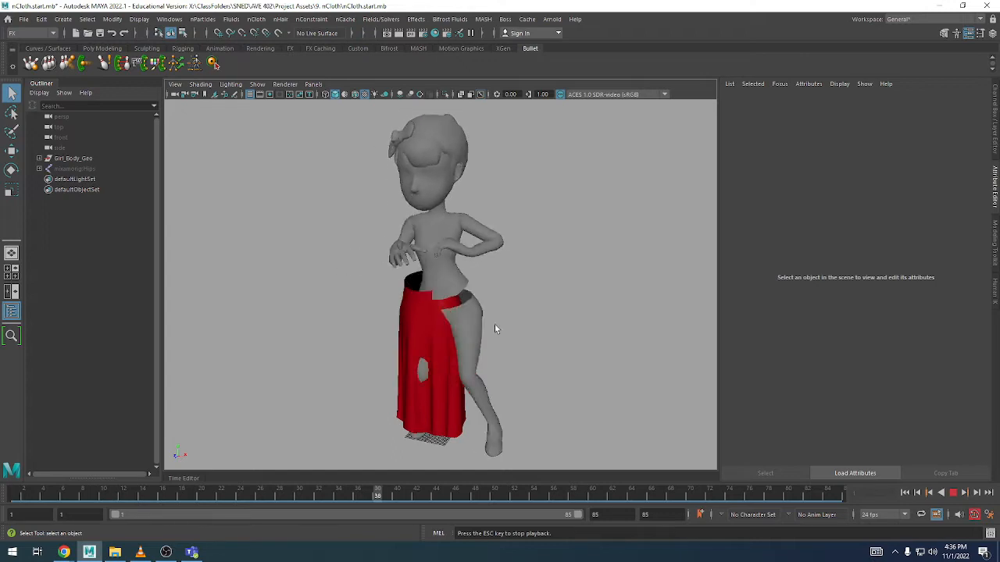
left_click(953, 493)
left_click(907, 493)
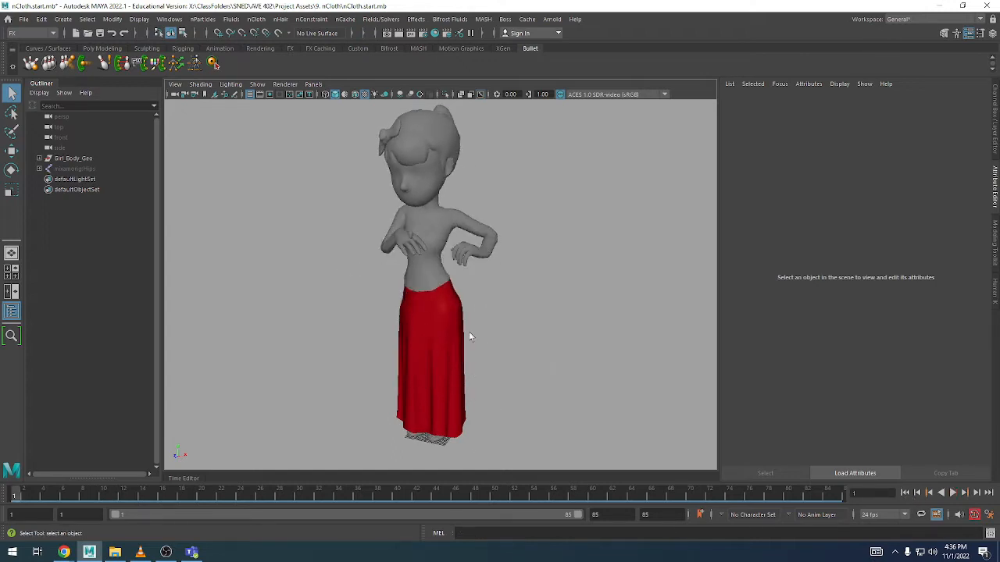
- Turn the girl's red skirt into an nCloth object
left_click(441, 328)
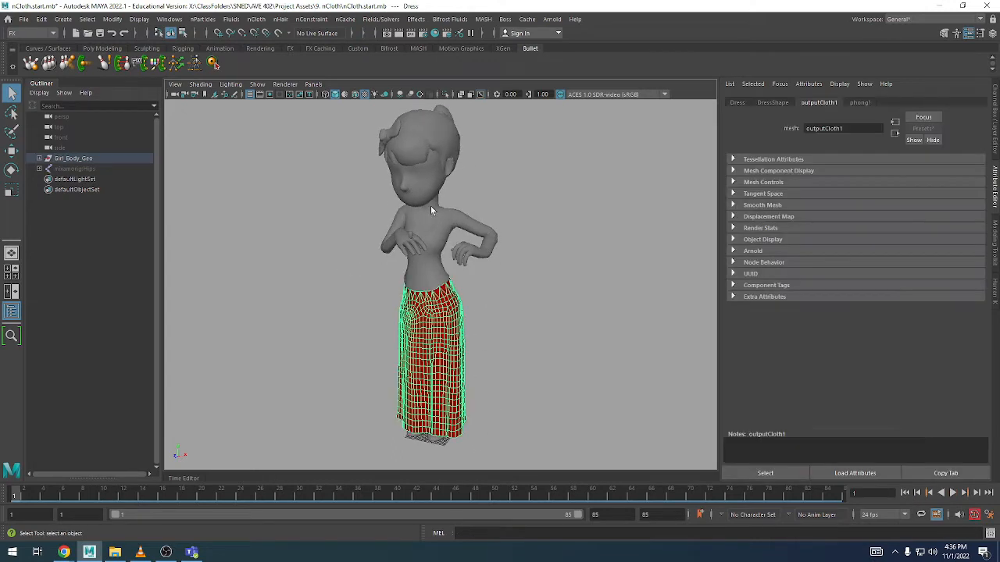
left_click(256, 19)
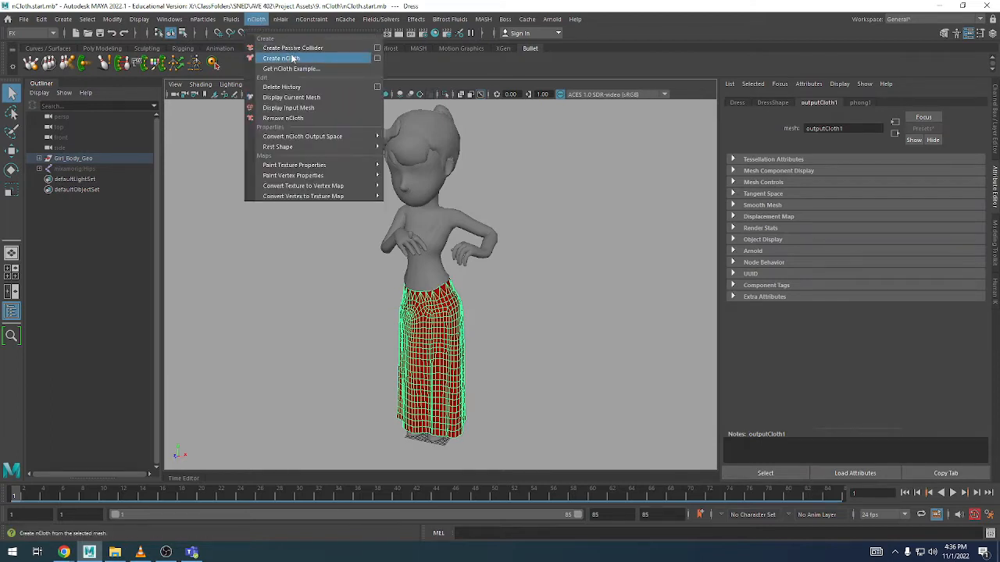
left_click(281, 59)
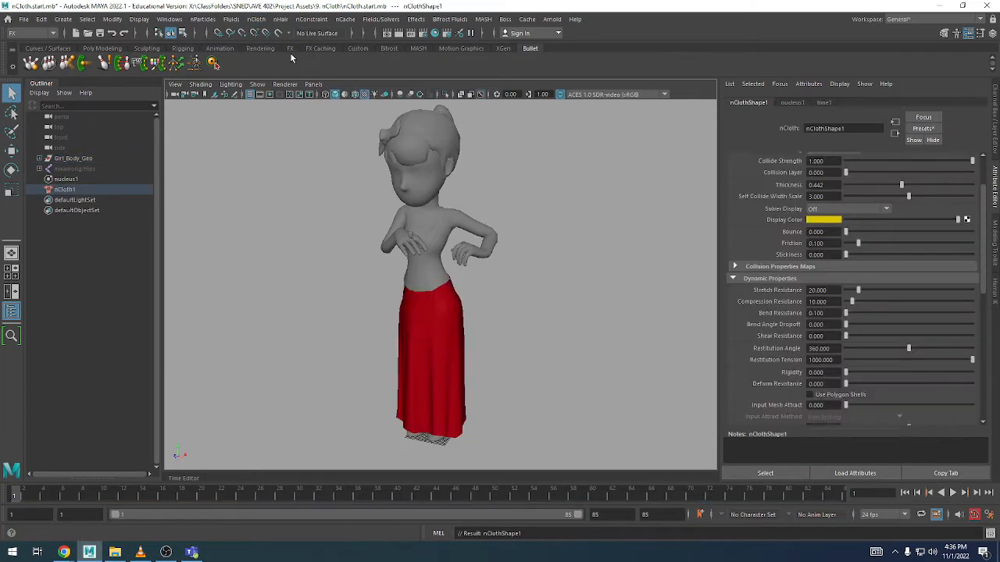
- Make the girl's body mesh a passive collider
left_click(400, 151)
left_click(256, 20)
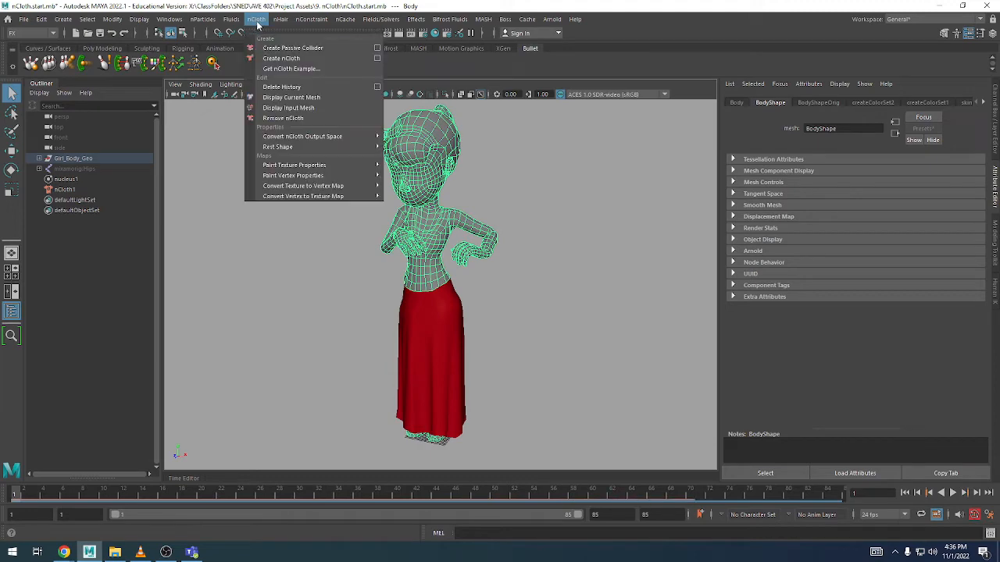
left_click(279, 45)
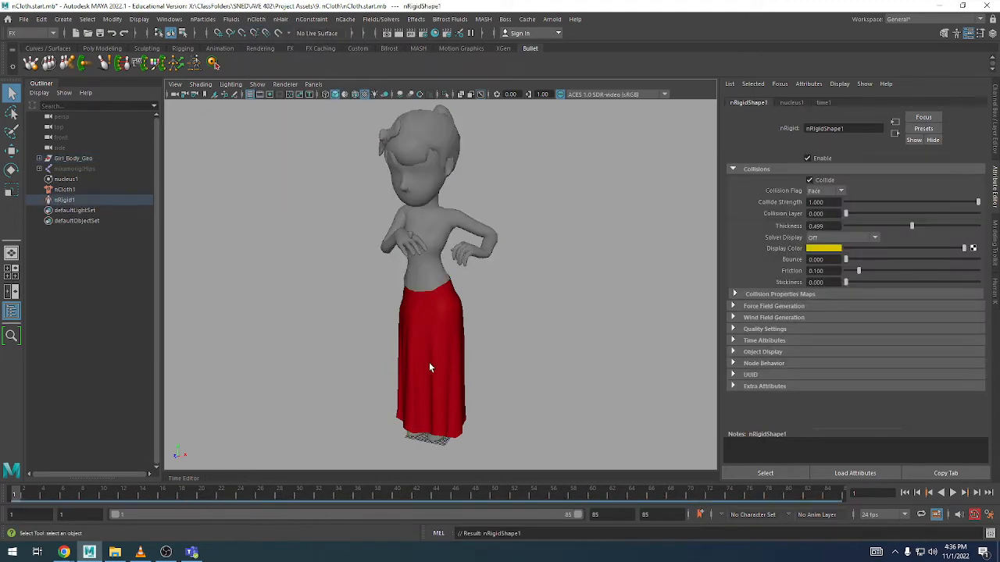
- Select the skirt mesh, switch it to edge selection, and select the entire edge loop around its waistline
left_click(428, 367)
scroll(433, 314, "up", 8)
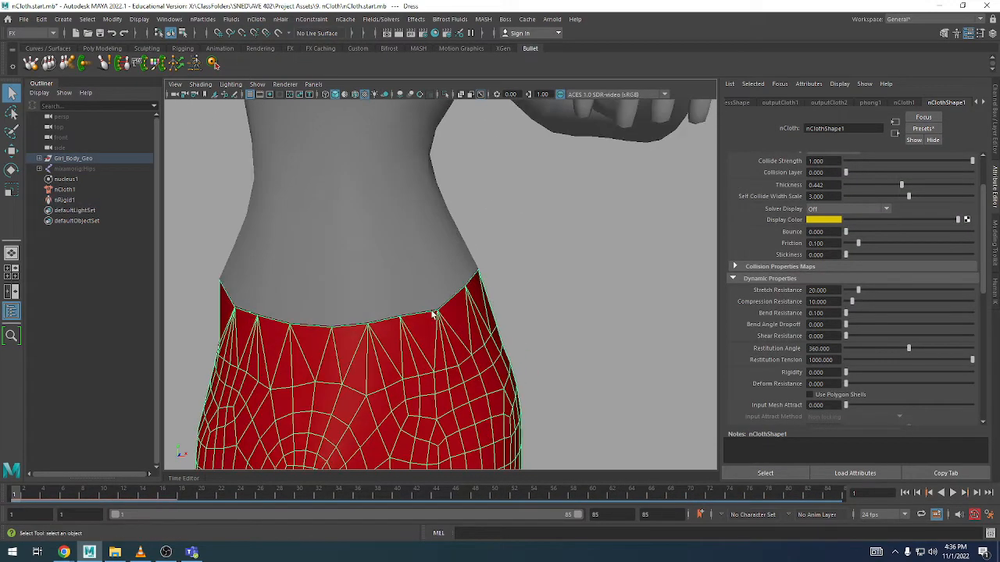
left_click_drag(433, 314, 455, 237, "alt")
left_click_drag(351, 212, 456, 284, "alt")
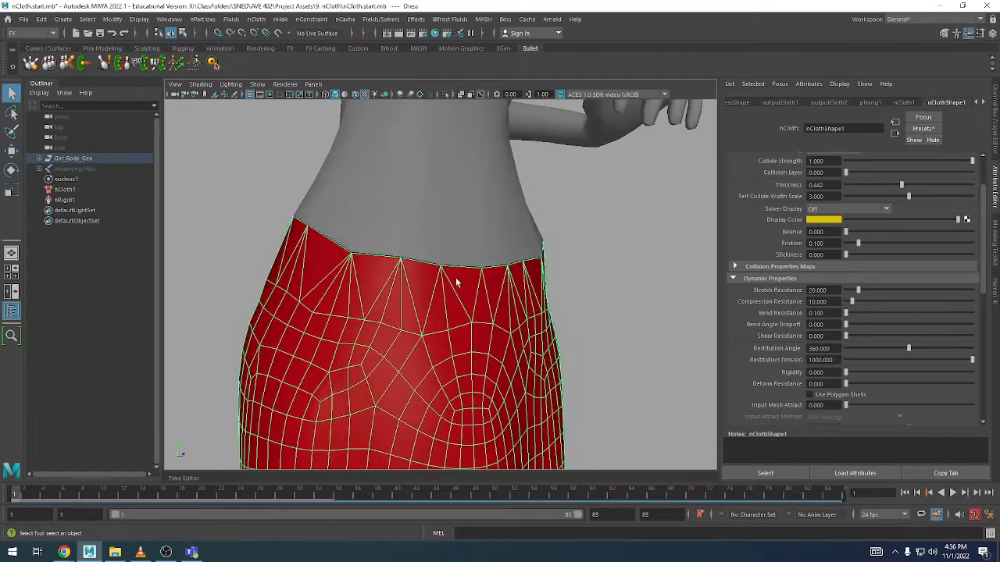
right_click(457, 282)
left_click(457, 205)
left_click_drag(304, 207, 503, 226, "alt")
double_click(430, 266)
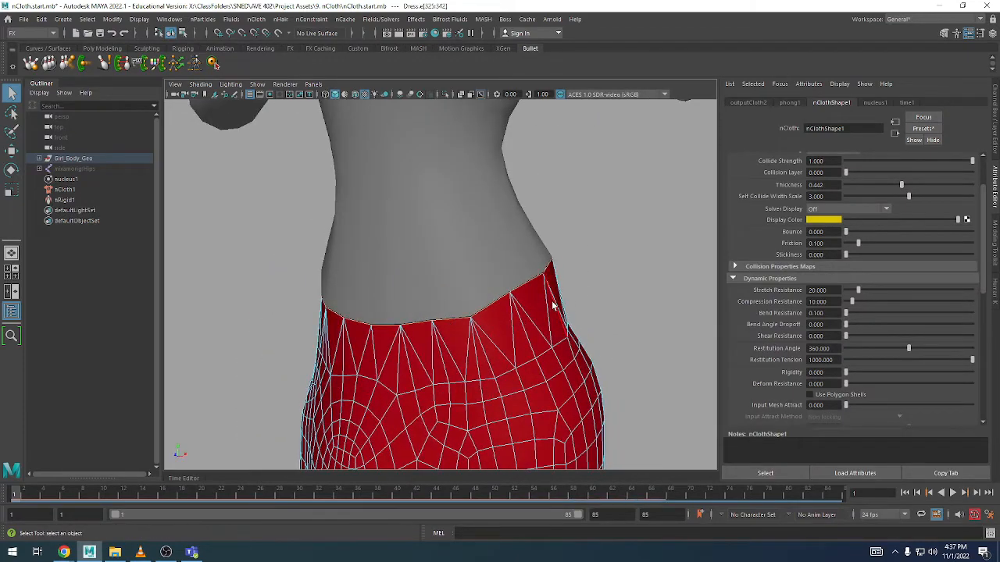
- Convert the skirt's waistline edge selection to vertices and add the girl's body mesh to the selection
left_click_drag(552, 306, 545, 253, "alt")
left_click_drag(463, 277, 299, 184, "alt")
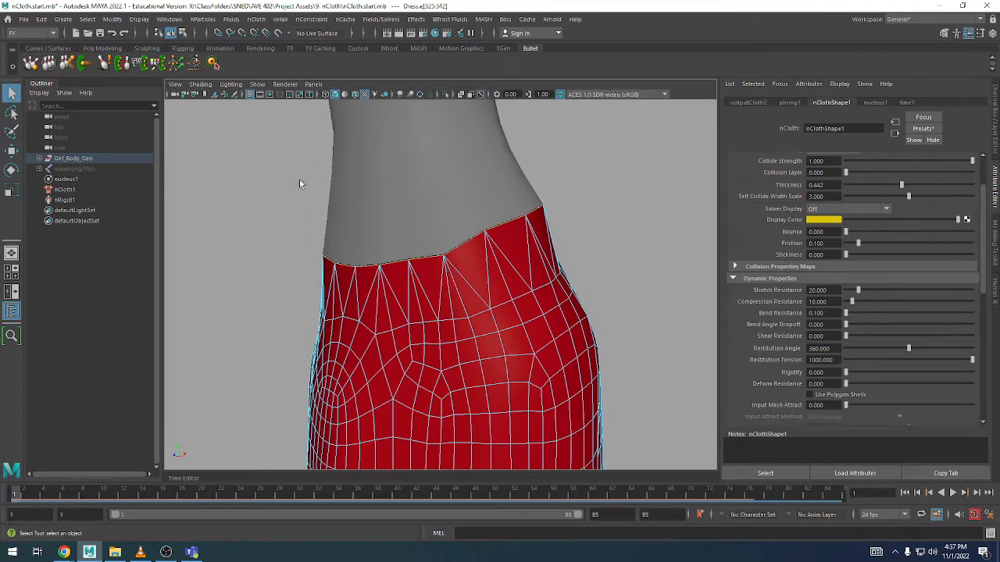
right_click(498, 263, "ctrl")
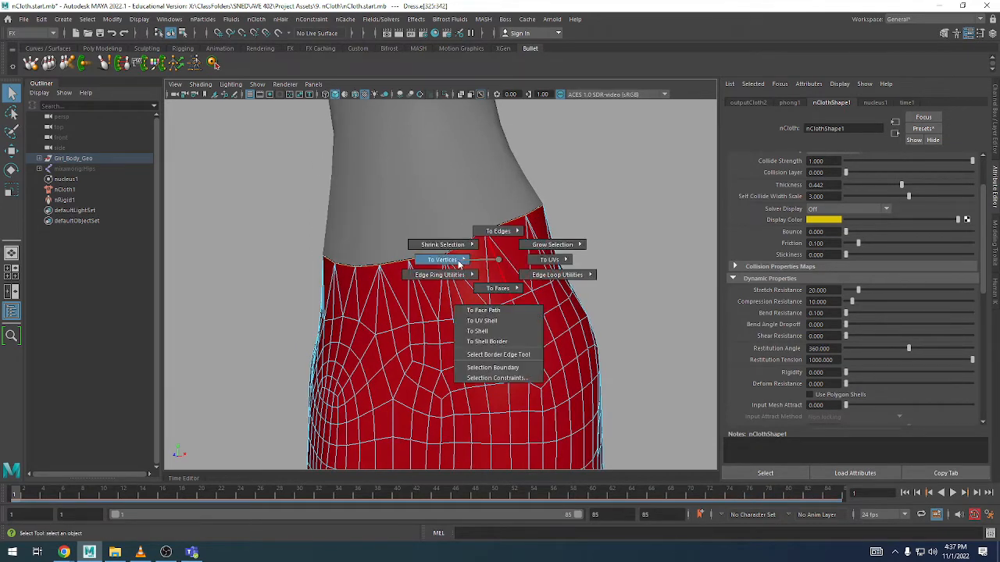
right_click_drag(459, 264, 403, 266, "ctrl")
left_click_drag(398, 268, 493, 205, "alt")
left_click(445, 237, "shift")
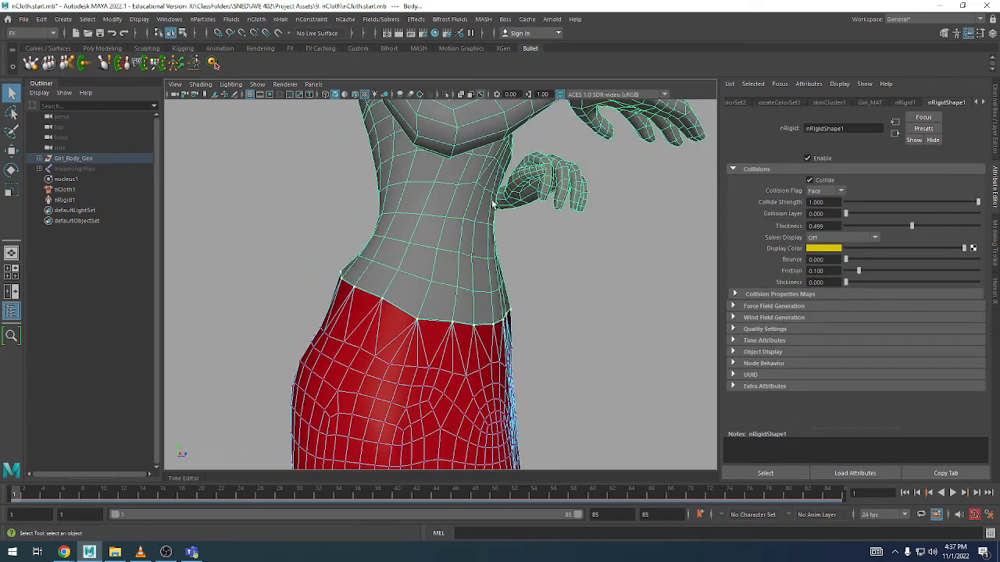
- Create a Point to Surface constraint that attaches the skirt's waistline vertices to the girl's body mesh
left_click(257, 19)
mouse_move(304, 21)
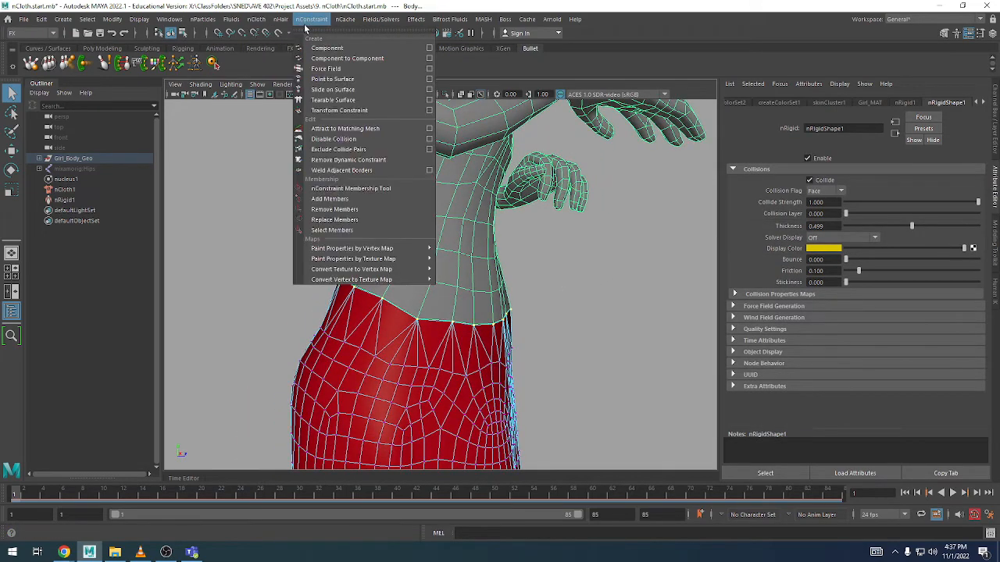
left_click(346, 85)
left_click_drag(379, 347, 499, 336, "alt")
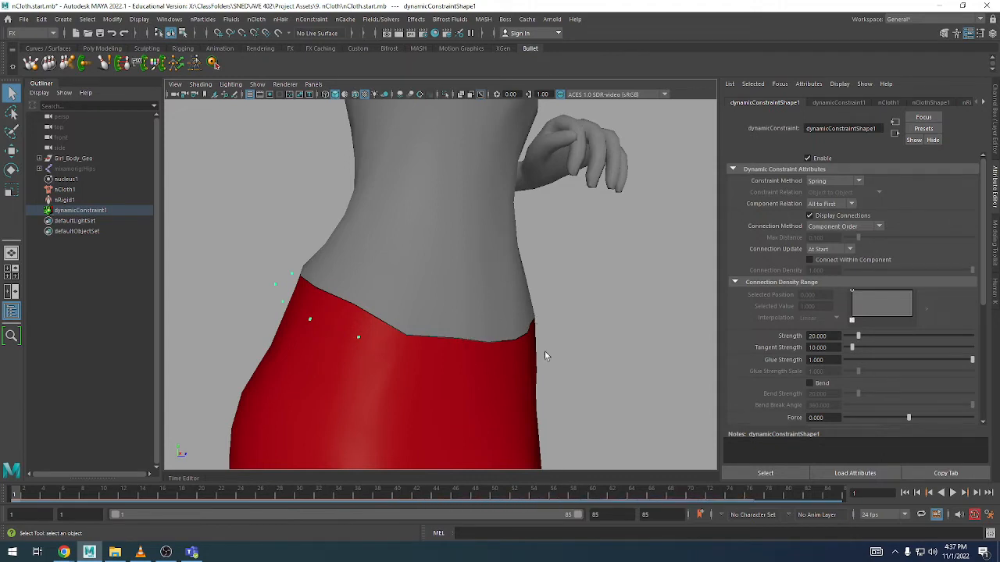
- Play the simulation with the girl's full figure in view to check the attached skirt, and stop the playback
right_click_drag(592, 341, 404, 346, "alt")
left_click_drag(404, 346, 499, 319, "alt")
middle_click_drag(498, 319, 491, 352, "alt")
key("alt+v")
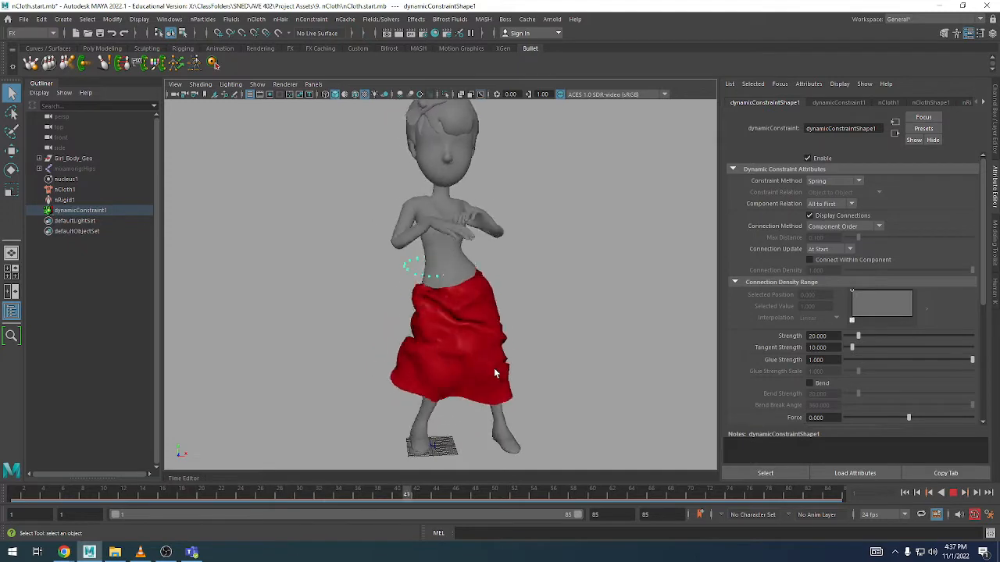
key("Escape")
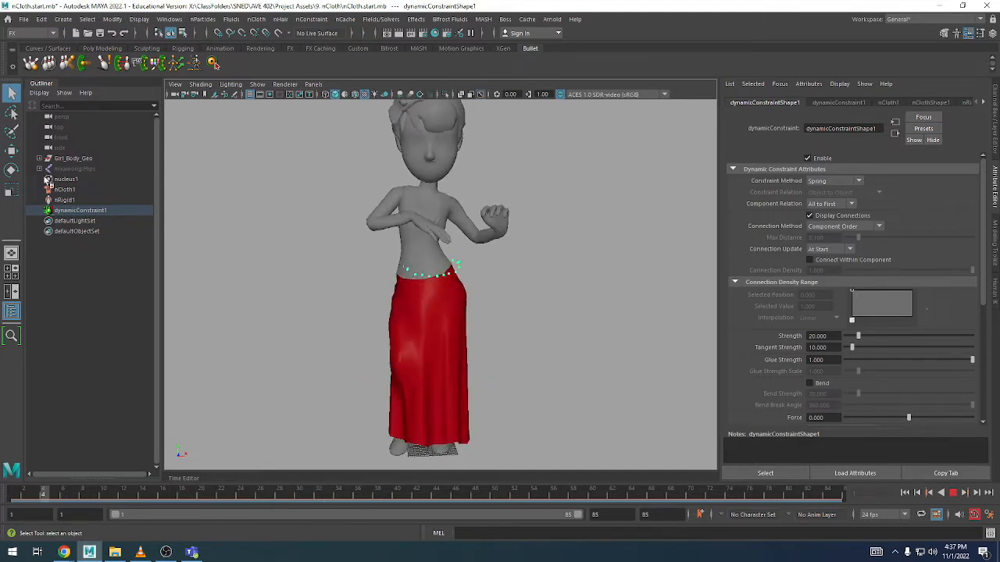
- Set the nucleus solver's gravity to 98 and return to the first frame
left_click(66, 178)
double_click(816, 287)
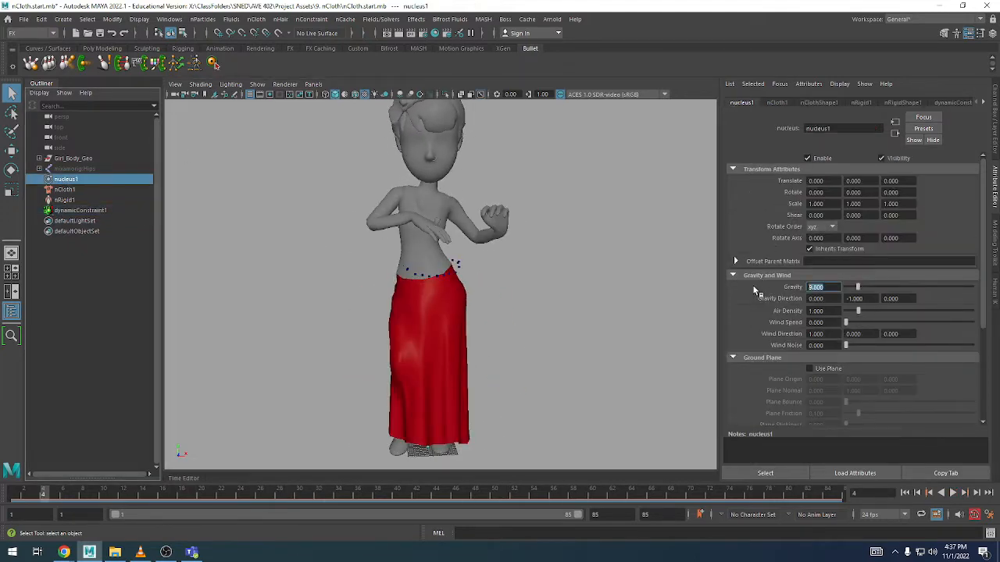
type("98")
key("Return")
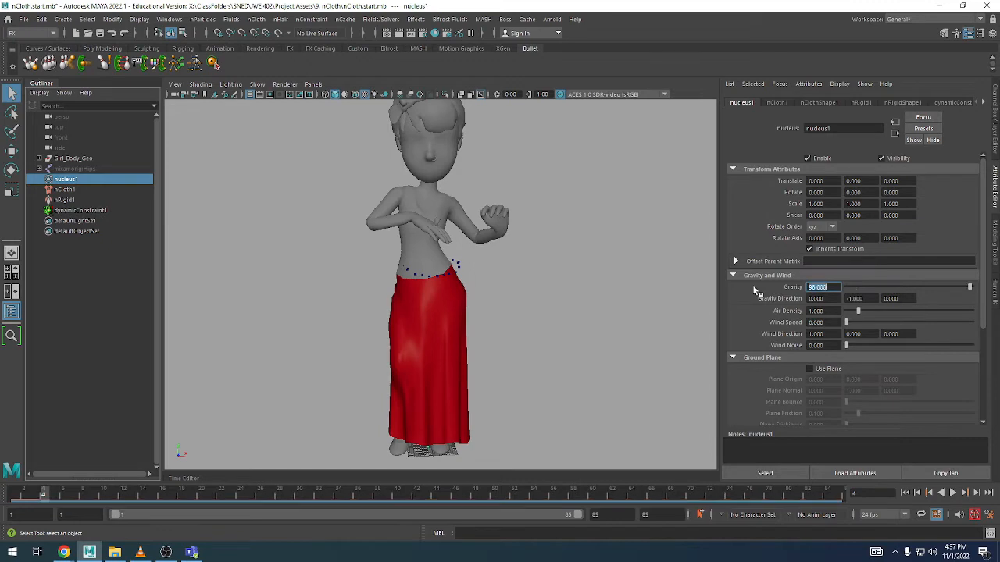
left_click(905, 492)
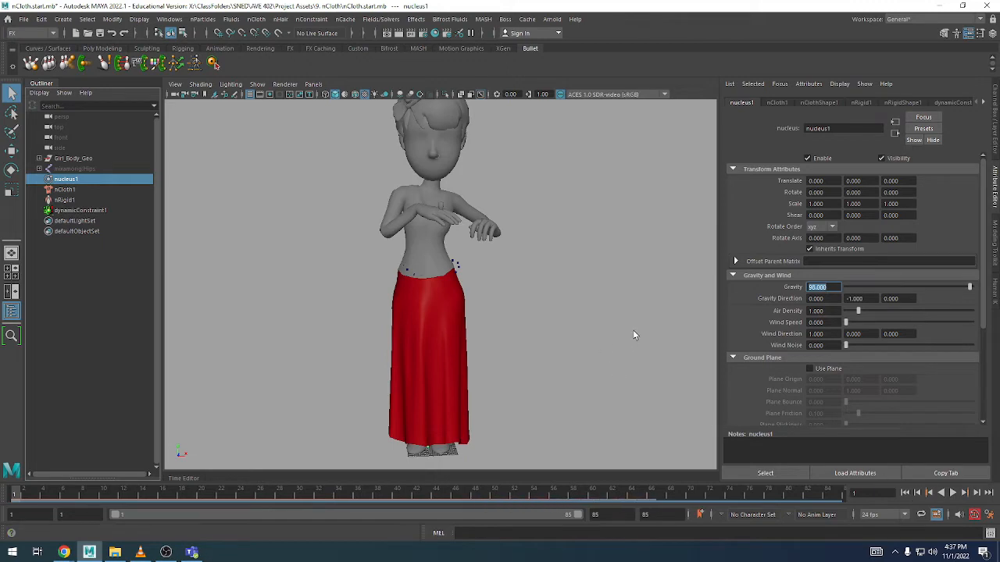
- Play the simulation to check the skirt under the gravity of 98, stop it and rewind to frame 1
key("alt+v")
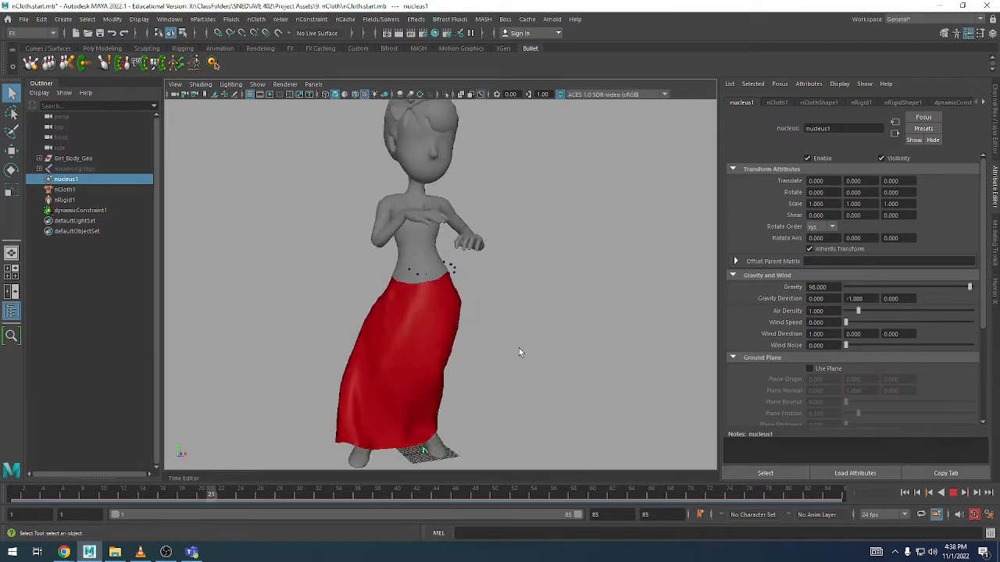
key("Escape")
left_click(904, 492)
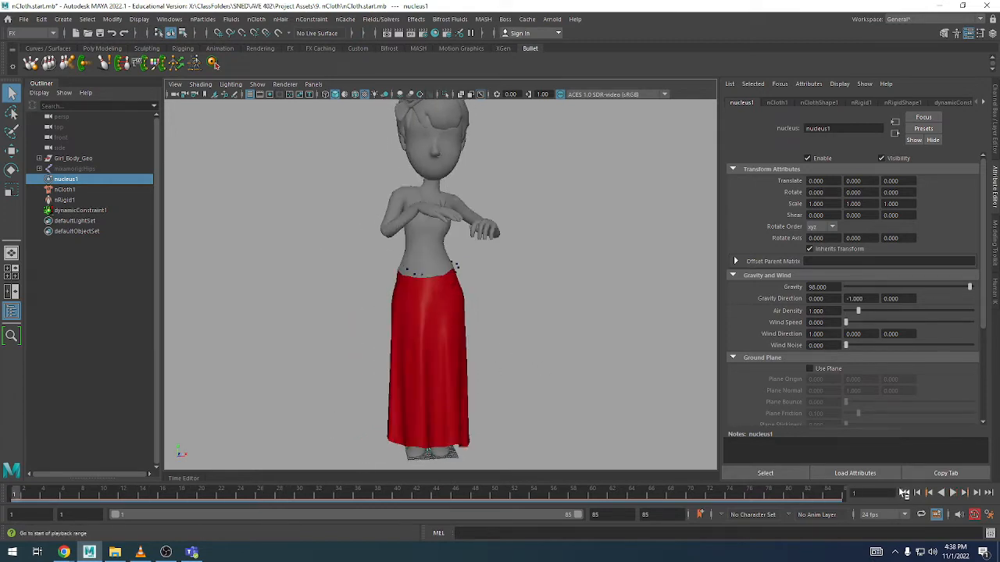
- Set the nucleus solver's gravity to 980
left_click(820, 287)
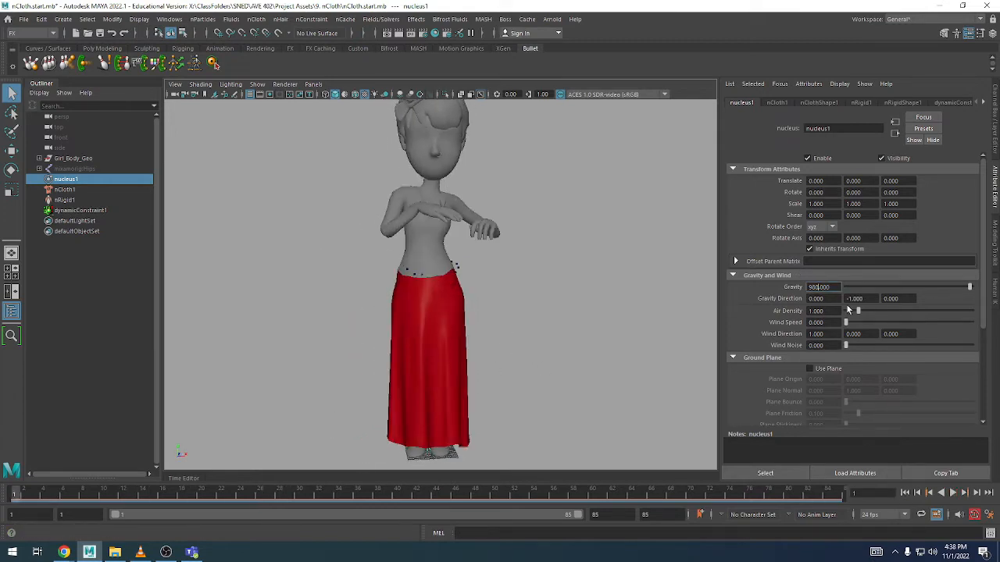
type("0")
key("Return")
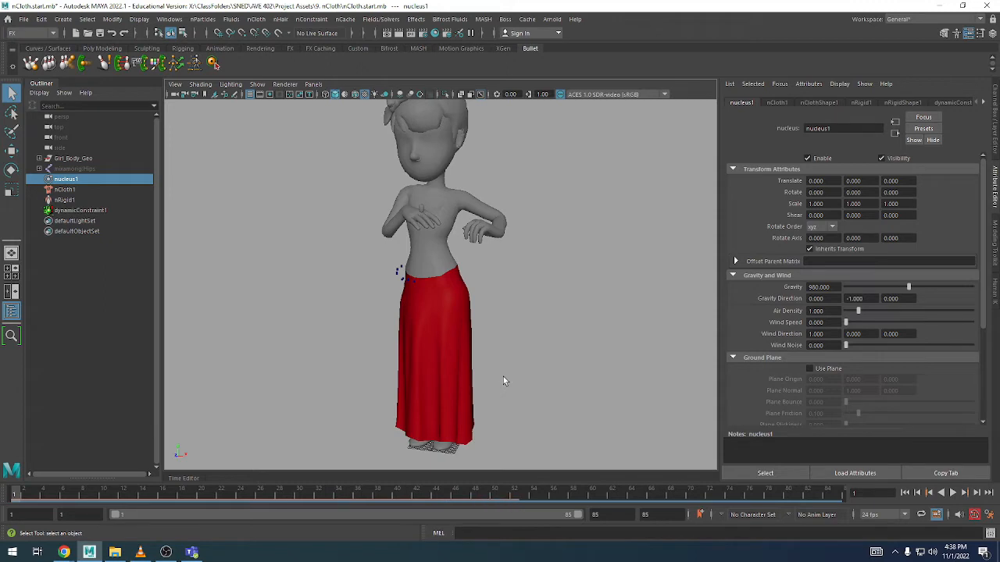
- Play the simulation and examine the skirt under the gravity of 980, stopping and rewinding to the first frame
key("alt+v")
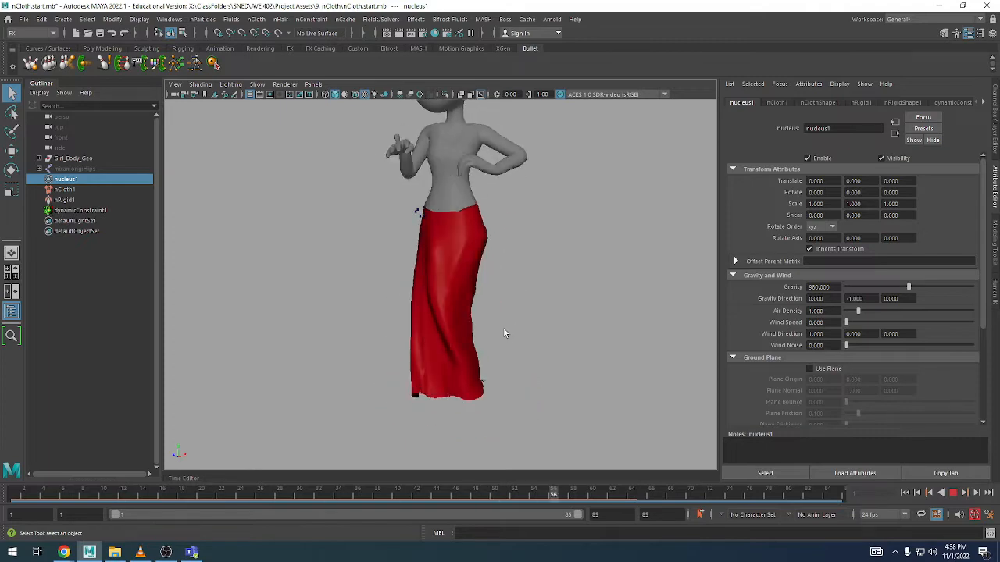
left_click_drag(503, 327, 657, 363, "alt")
left_click(952, 493)
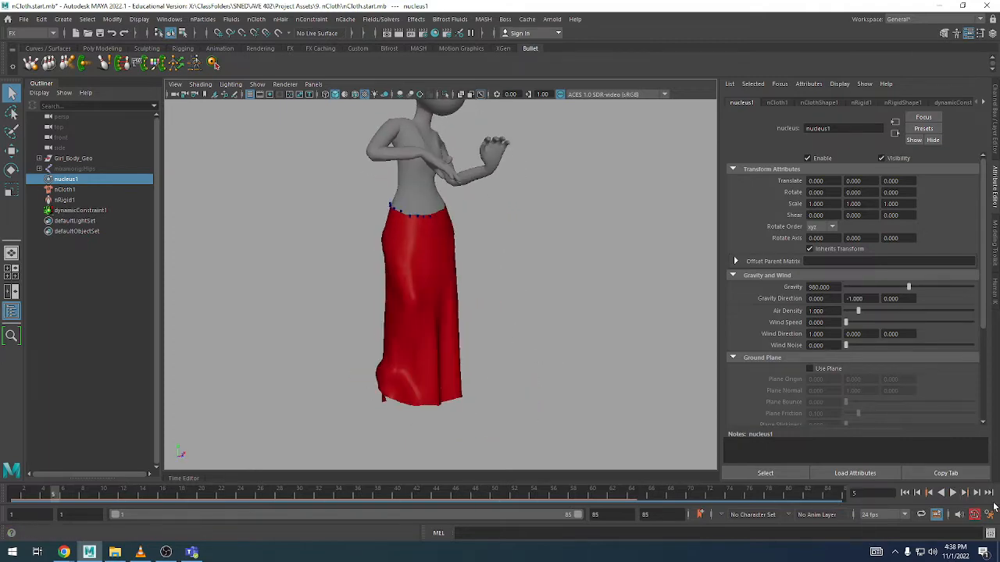
left_click(904, 494)
- Replace the skirt's nCloth settings with the silk preset and clear the selection
left_click(440, 297)
left_click_drag(468, 304, 535, 330, "alt")
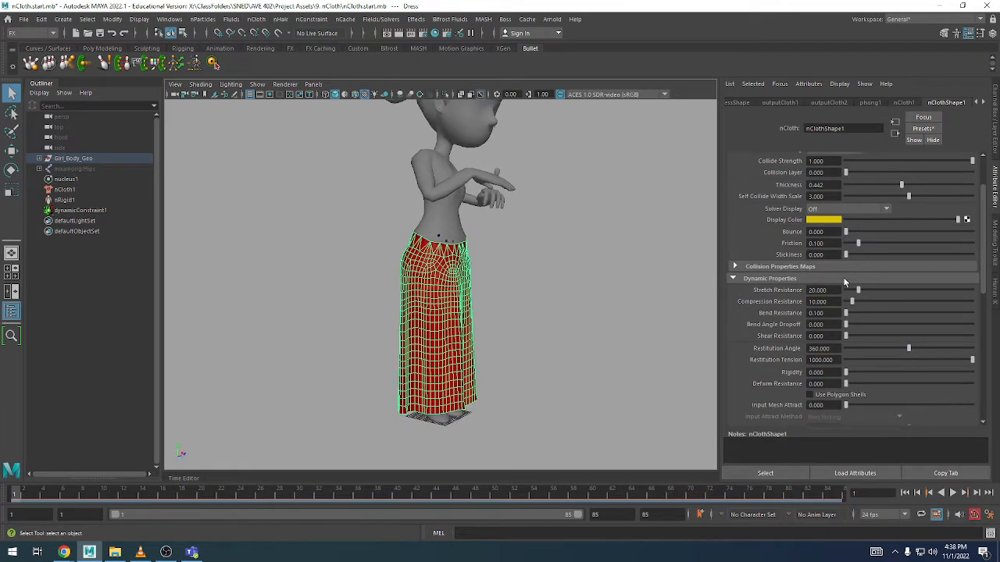
left_click(923, 129)
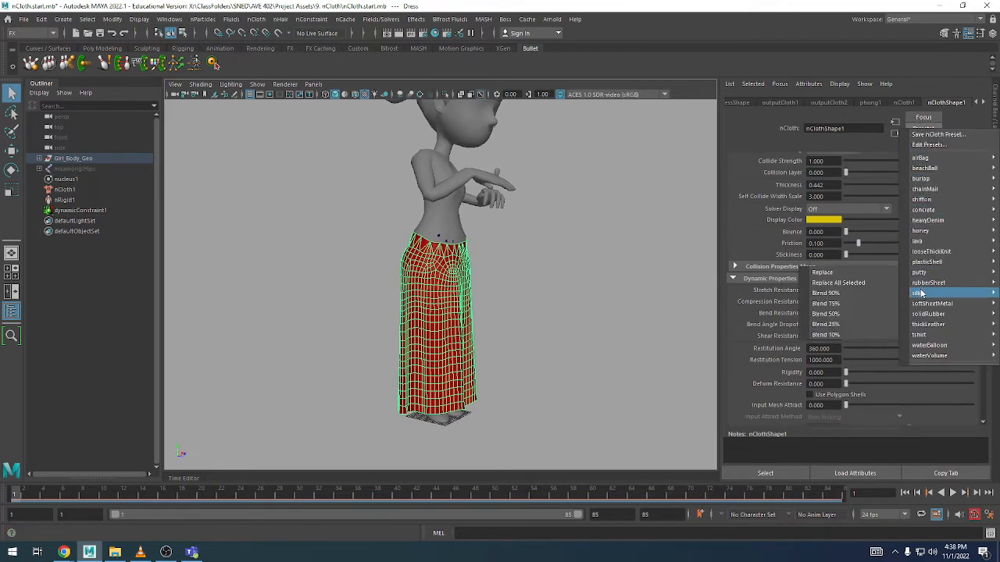
mouse_move(922, 293)
left_click(878, 294)
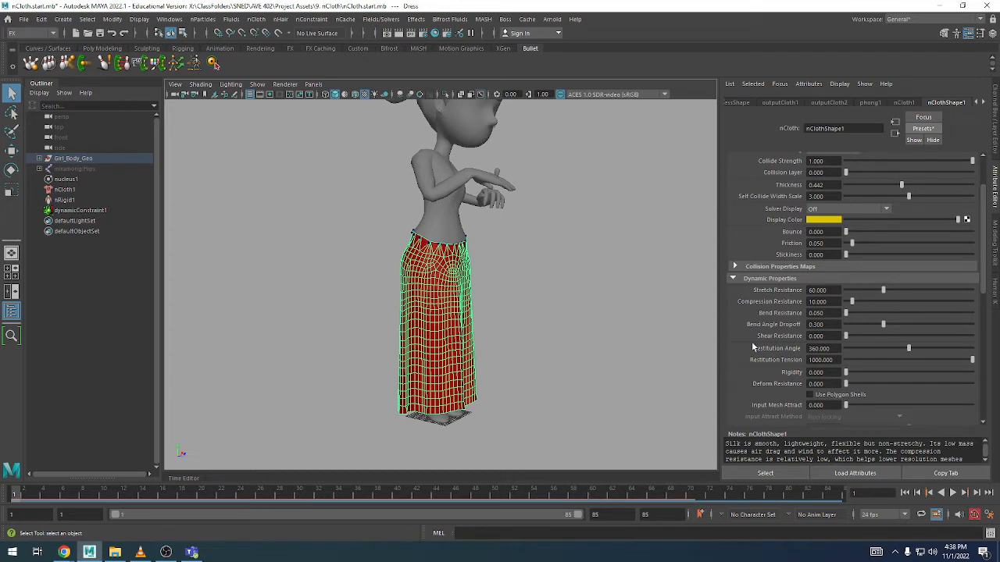
scroll(754, 346, "up", 2)
left_click(350, 452)
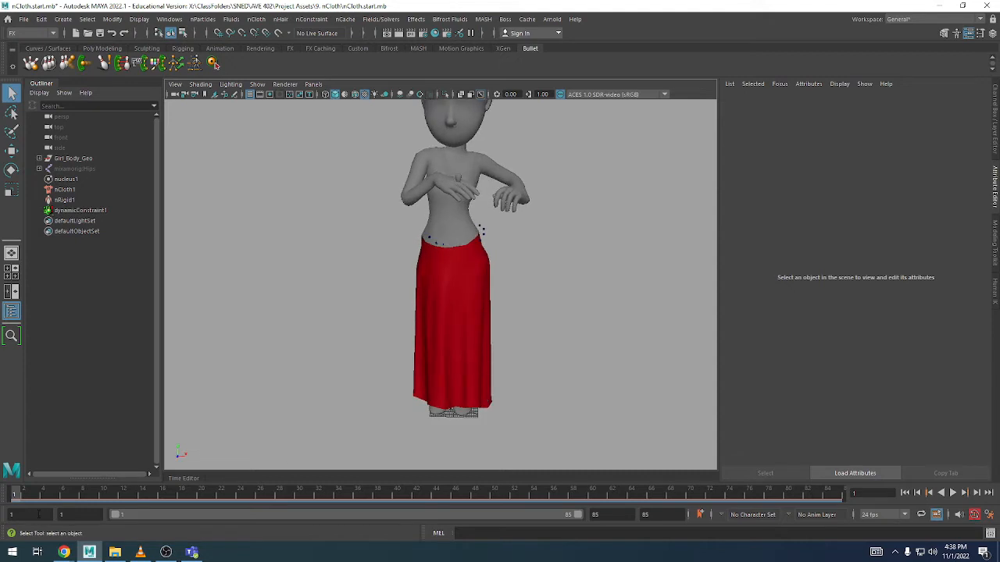
- Advance the simulation to frame 10 and examine how the silk skirt fits the girl's waist, legs and feet
mouse_move(21, 498)
left_mouse_down()
mouse_move(123, 498)
mouse_move(107, 501)
left_mouse_up()
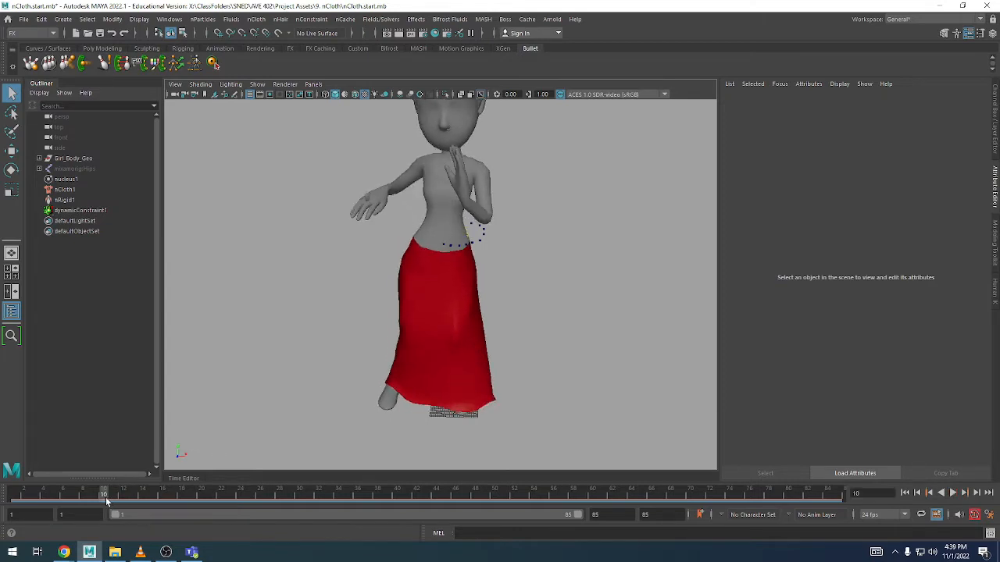
scroll(437, 204, "up", 4)
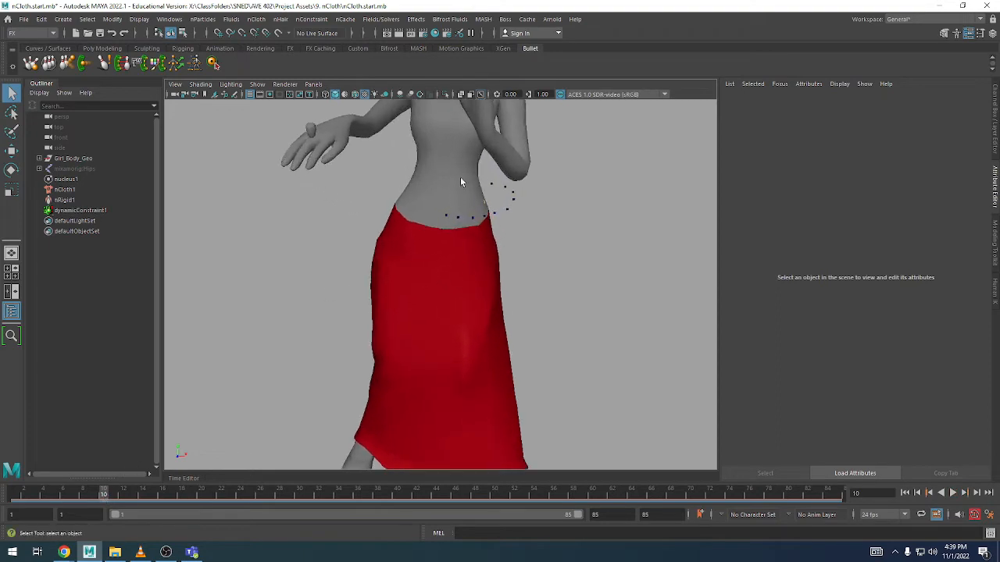
left_click(460, 179)
scroll(409, 316, "up", 1)
middle_click_drag(395, 414, 443, 294, "alt")
scroll(409, 316, "up", 1)
scroll(444, 294, "up", 1)
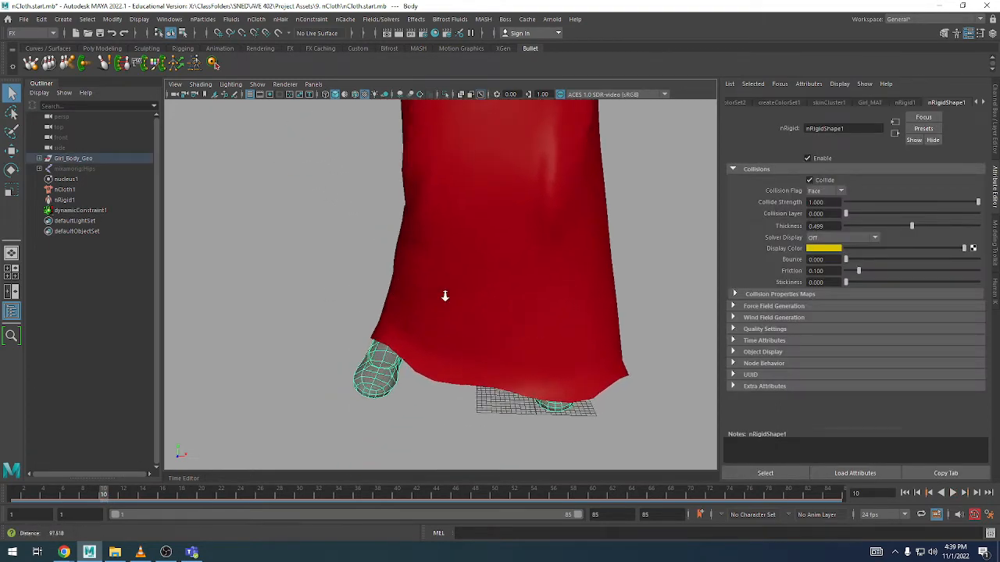
scroll(378, 283, "down", 1)
middle_click_drag(446, 199, 422, 286, "alt")
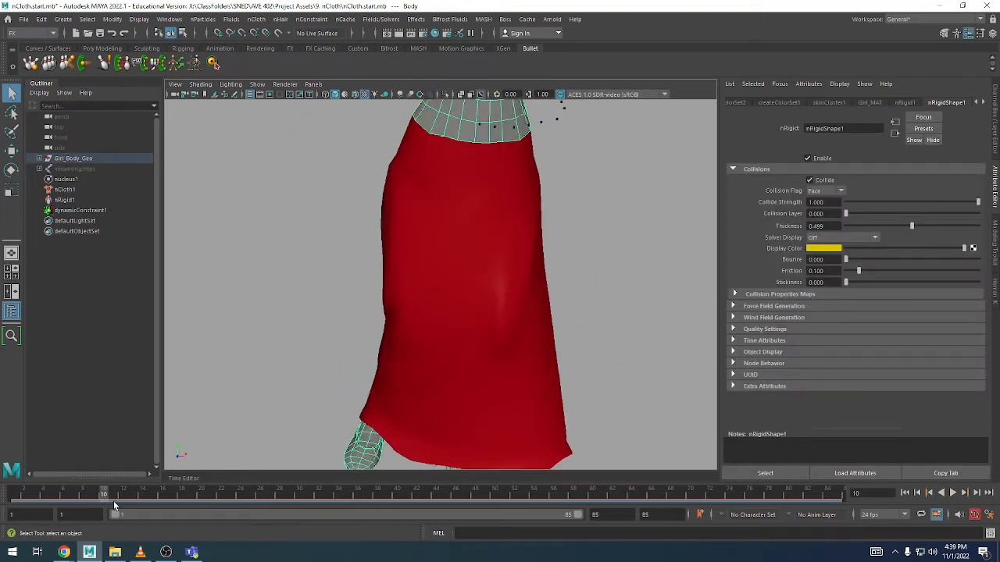
- Run the simulation briefly around frame 10 to check the skirt's motion, and scrub back to frame 1
key("alt+v")
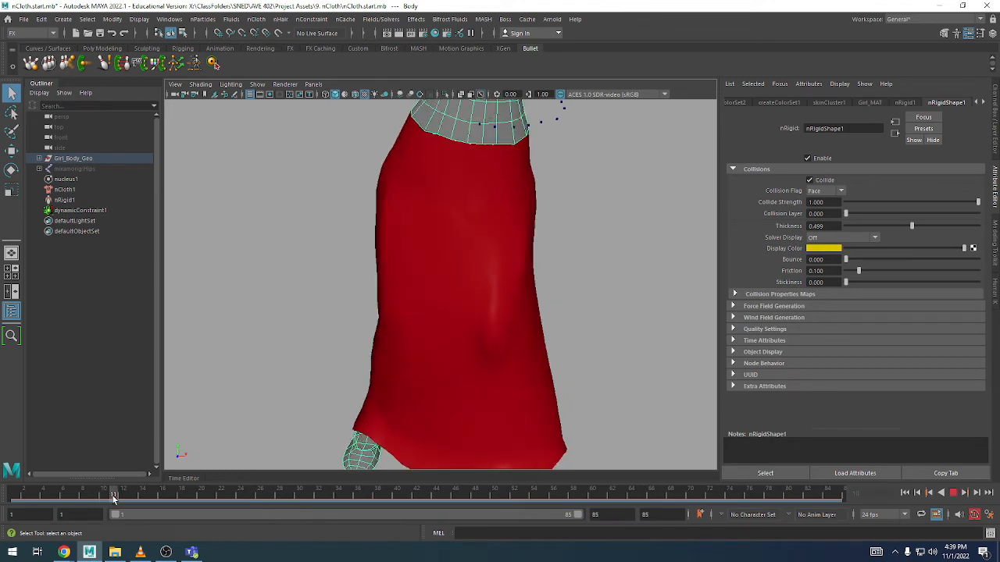
key("alt+v")
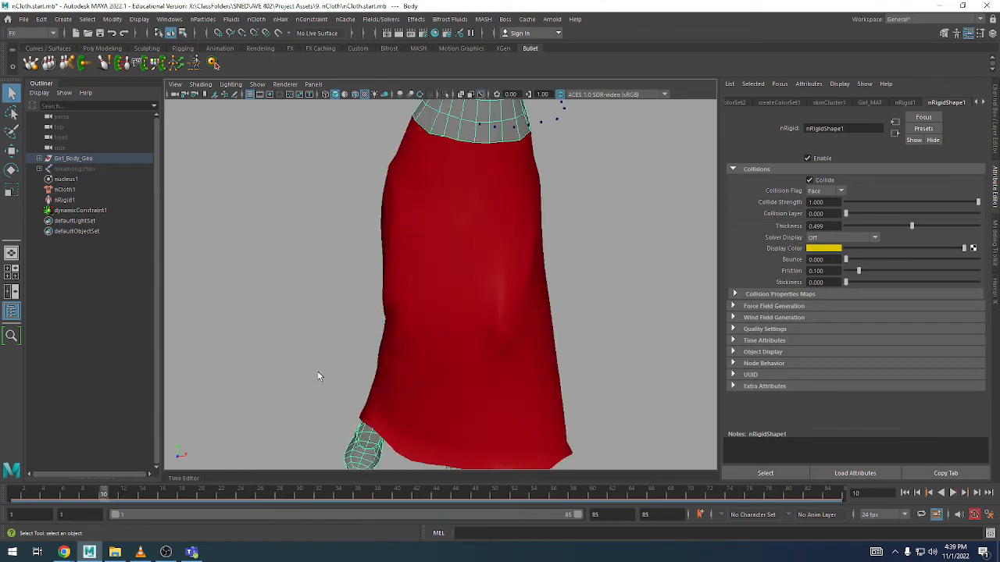
scroll(382, 299, "down", 3)
middle_click_drag(382, 299, 383, 329, "alt")
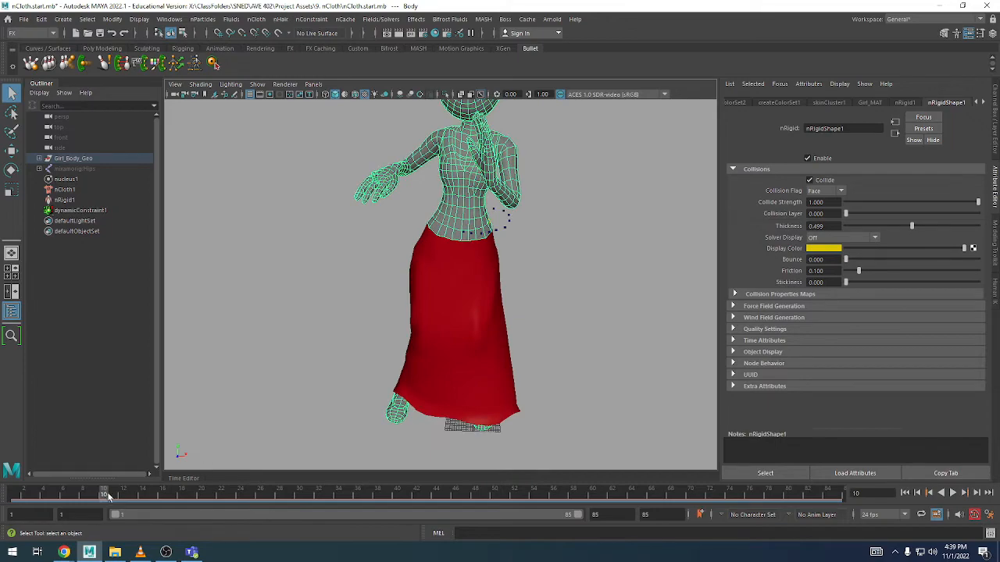
mouse_move(103, 497)
left_mouse_down()
mouse_move(296, 501)
mouse_move(16, 501)
left_mouse_up()
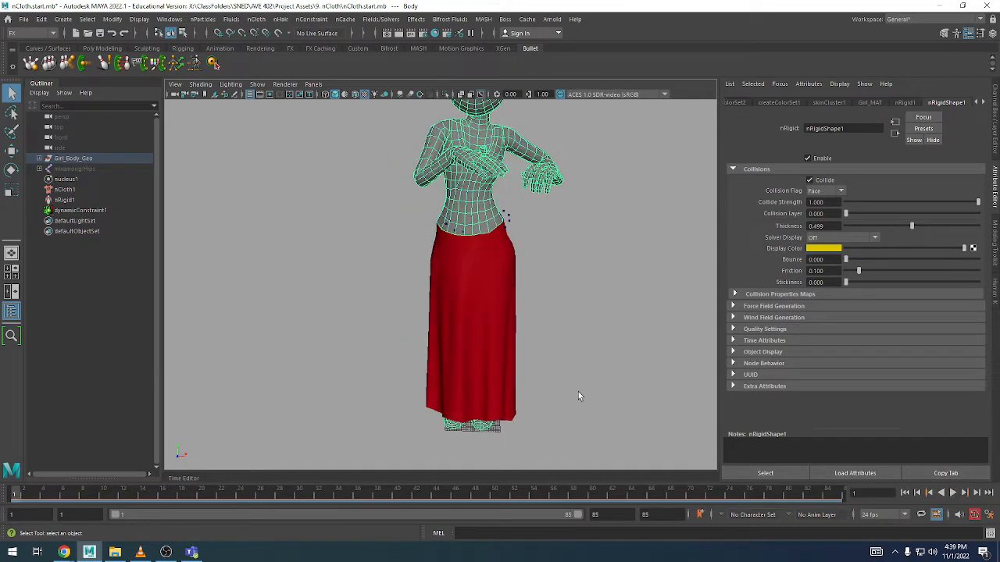
- Play the silk skirt's simulation from the first frame, stop it and rewind
key("alt+v")
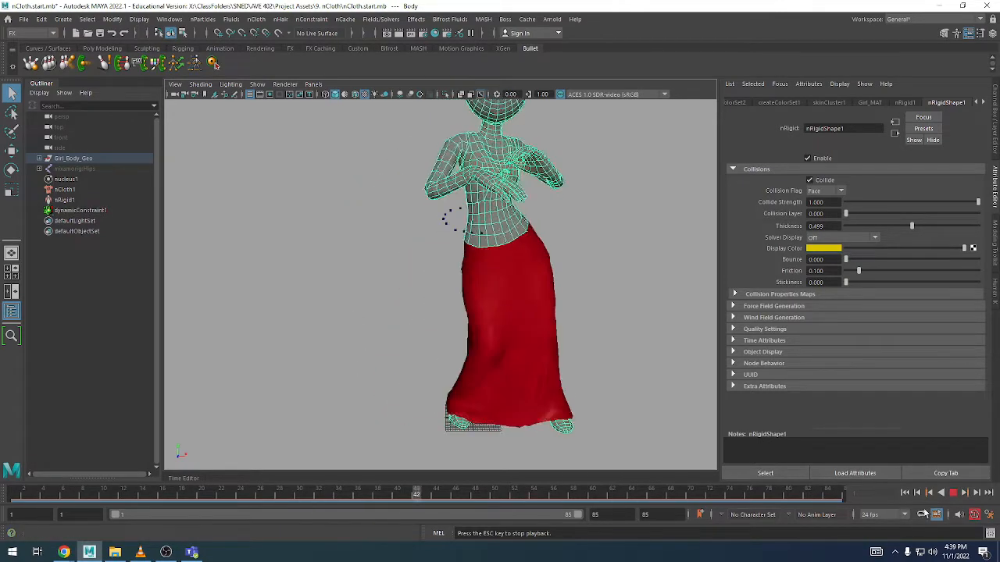
key("Escape")
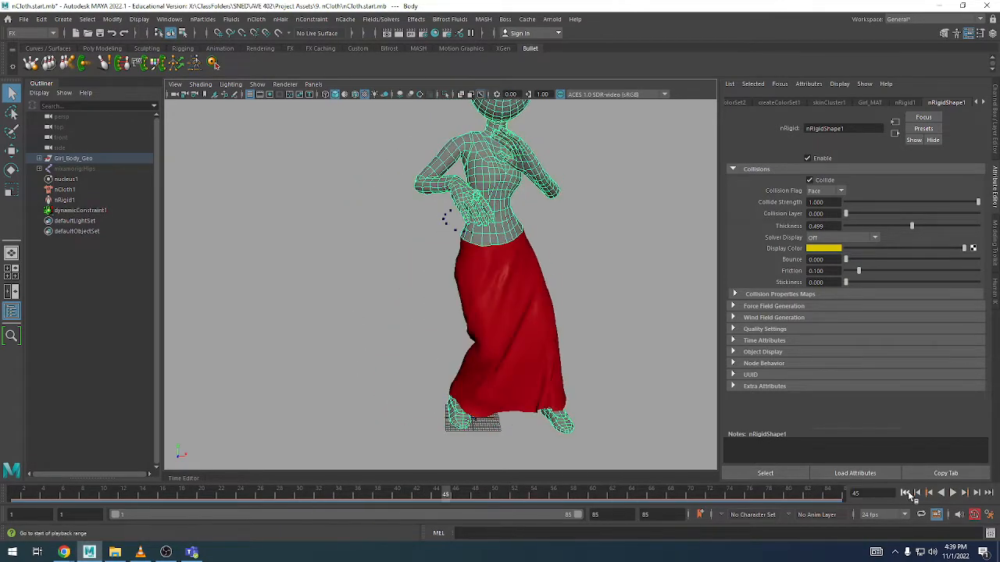
left_click(906, 493)
- Set the nucleus solver's Substeps to 10
left_click(69, 180)
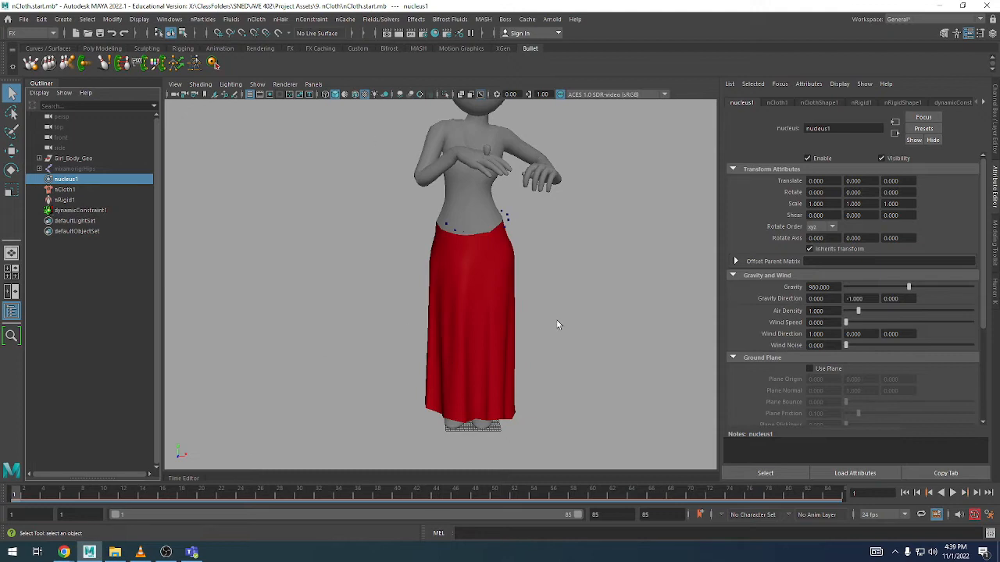
scroll(759, 269, "down", 4)
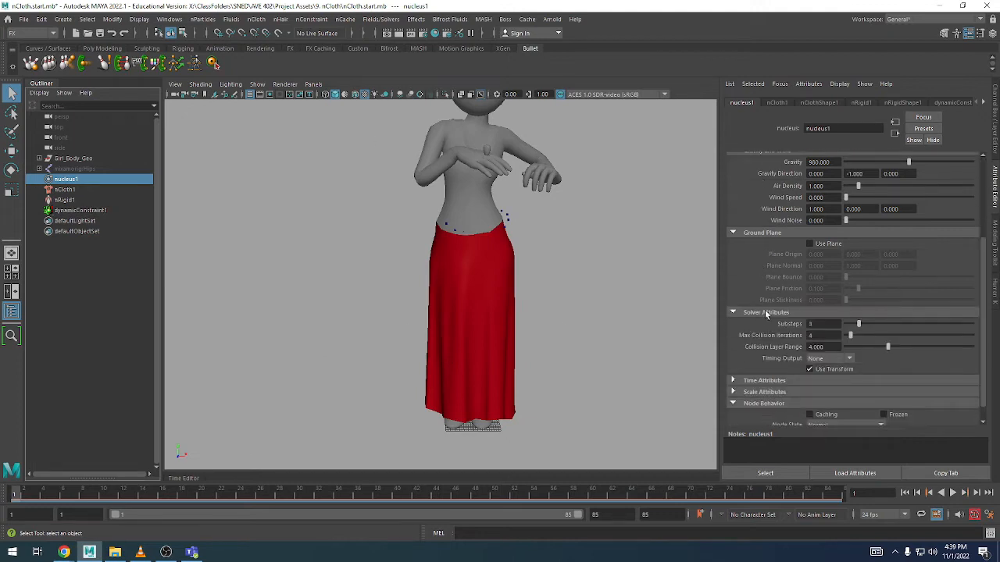
left_click_drag(835, 324, 772, 320)
type("10")
key("Return")
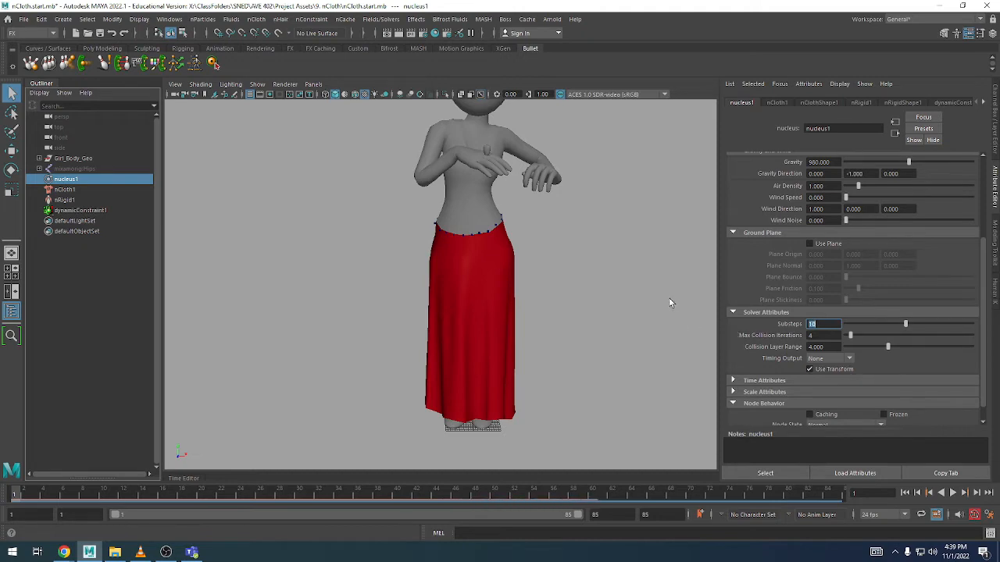
- Play the simulation with 10 substeps, stop it and examine the skirt on the girl's whole figure
key("alt+v")
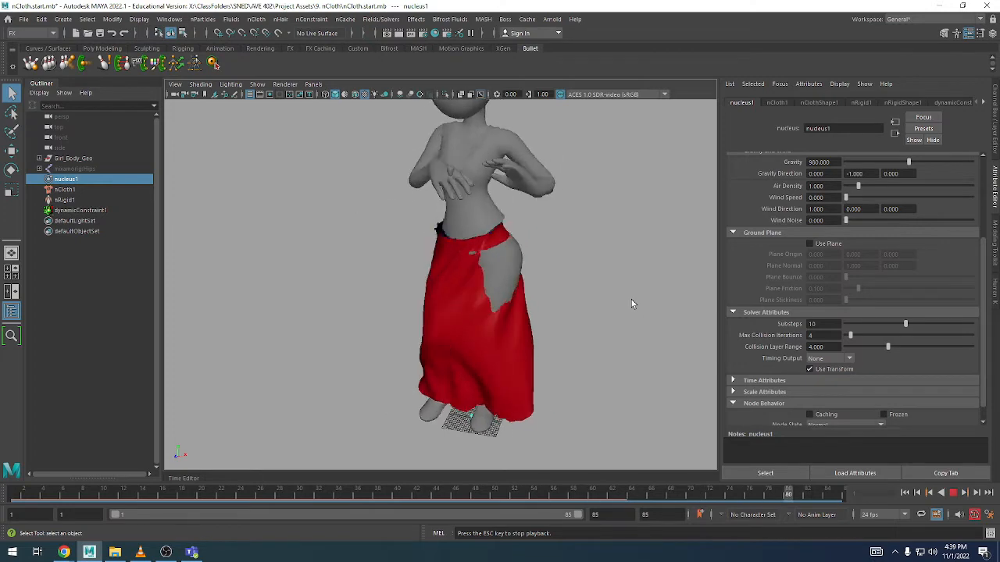
key("Escape")
right_click_drag(582, 299, 519, 273, "alt")
middle_click_drag(518, 273, 505, 322, "alt")
right_click_drag(505, 321, 586, 303, "alt")
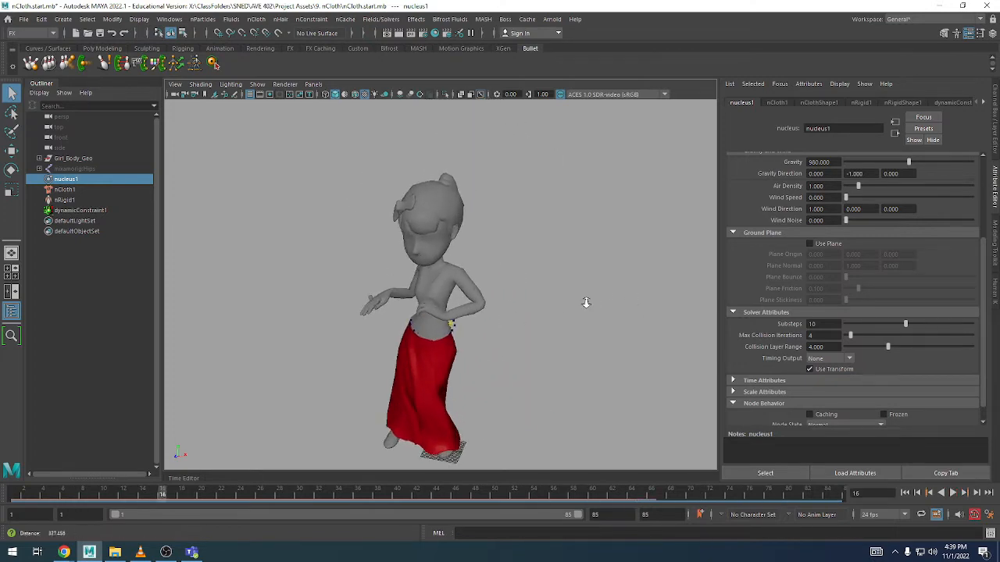
left_click_drag(585, 303, 565, 273, "alt")
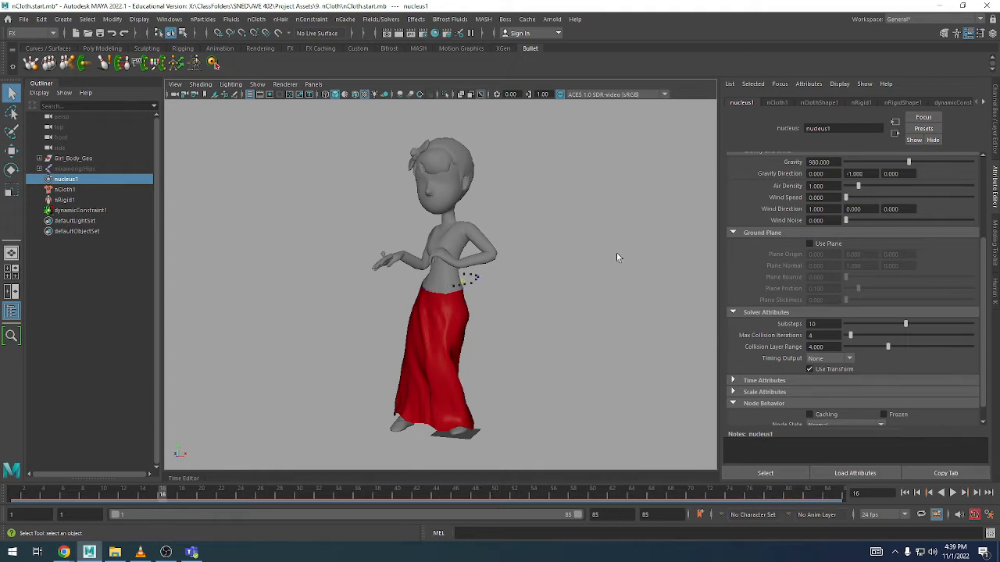
- Hide the waist's dynamic constraint and play the simulation from the first frame
left_click(80, 210)
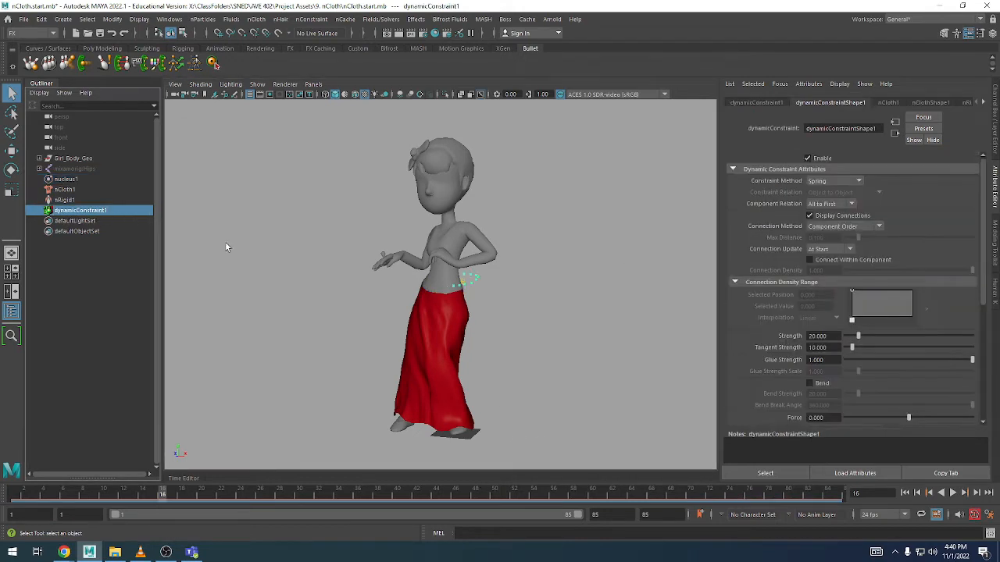
left_click(905, 493)
left_click(528, 365)
key("alt+v")
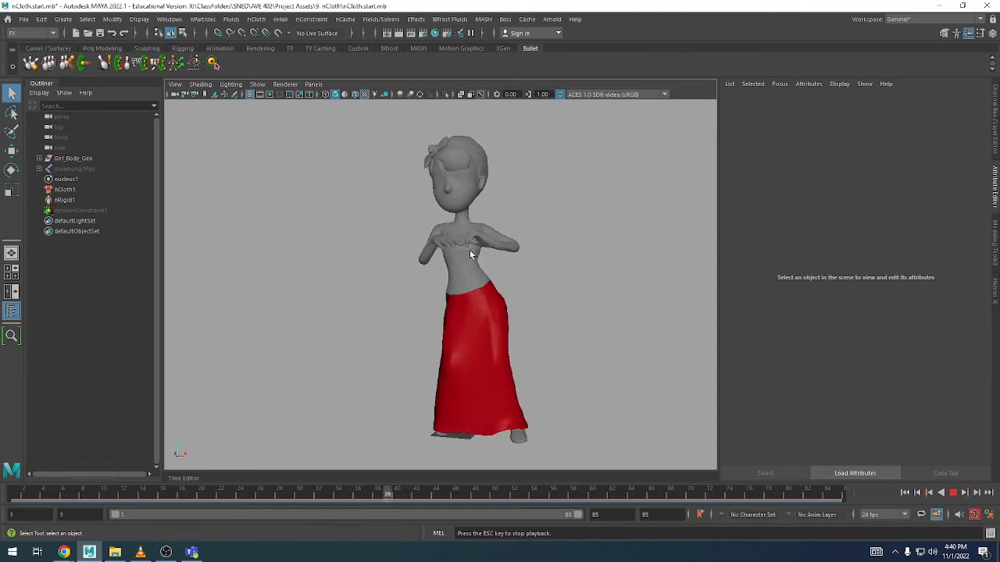
- Playblast the skirt simulation as a 1920 x 1080 PNG image sequence and close the preview
left_click(435, 283)
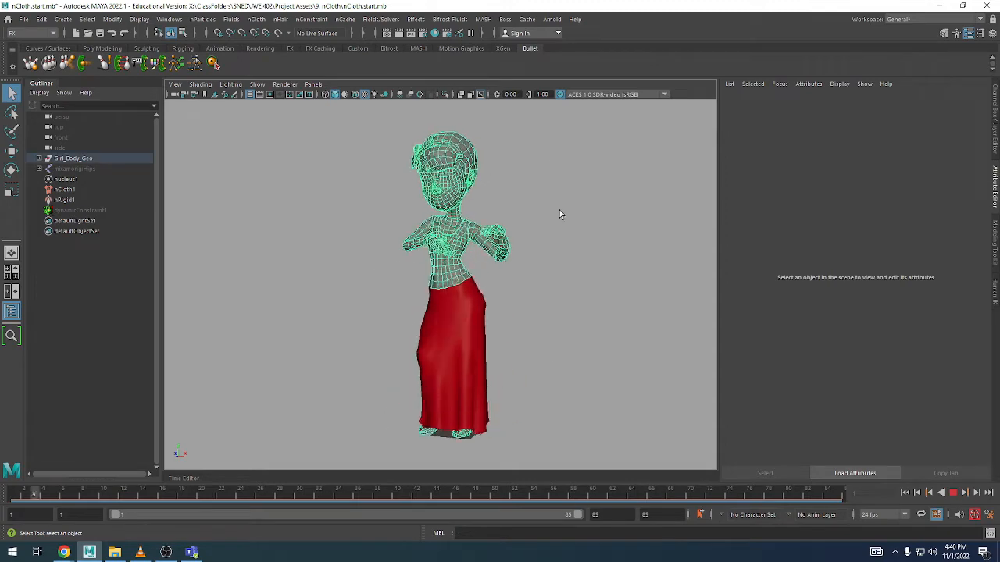
left_click(559, 212)
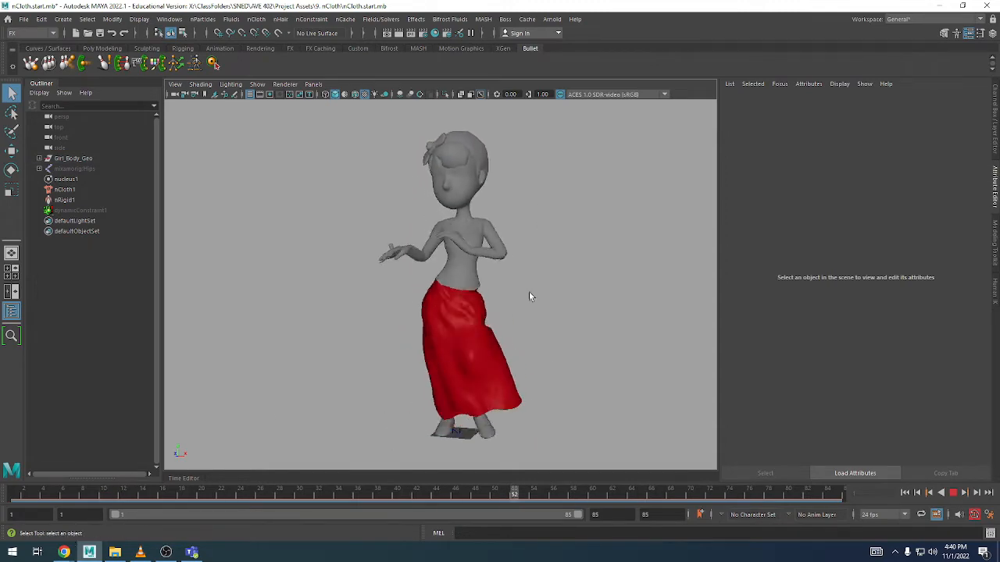
right_click(487, 498)
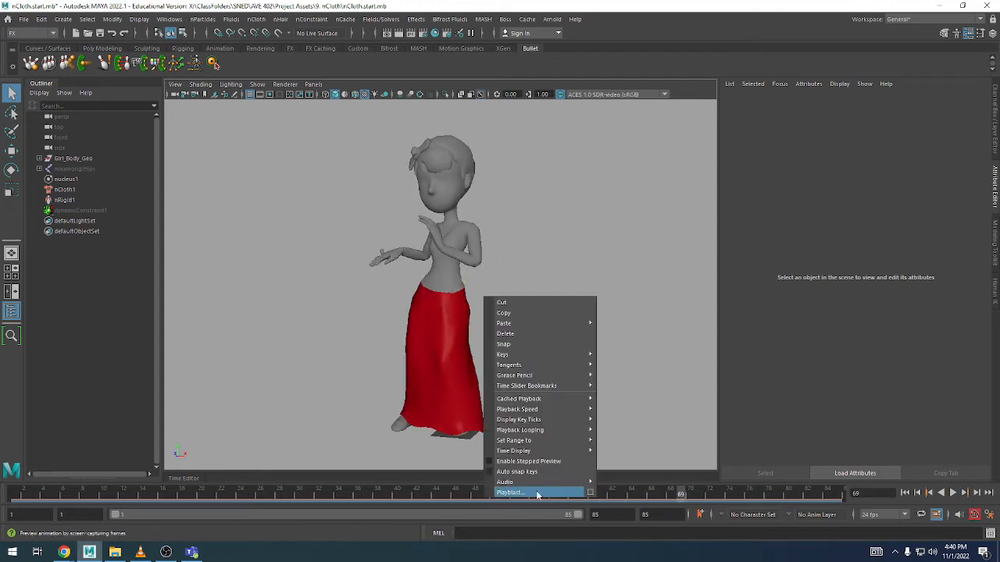
left_click(591, 493)
left_click_drag(460, 193, 252, 151)
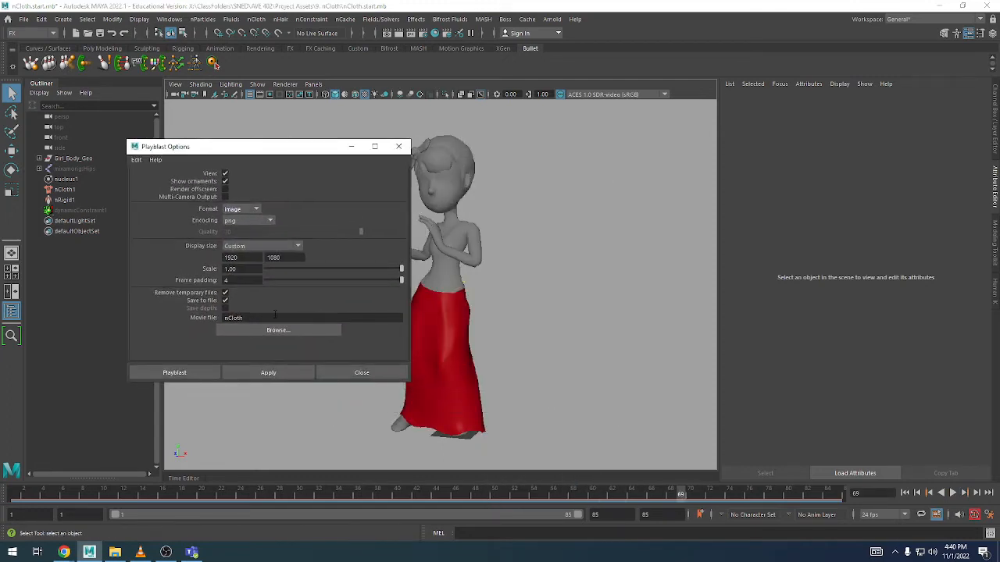
left_click(160, 374)
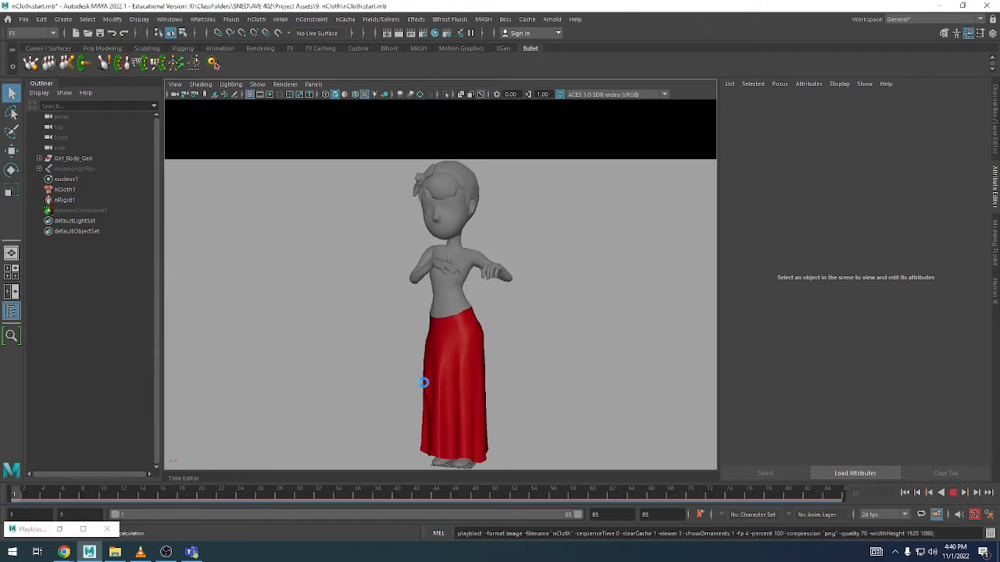
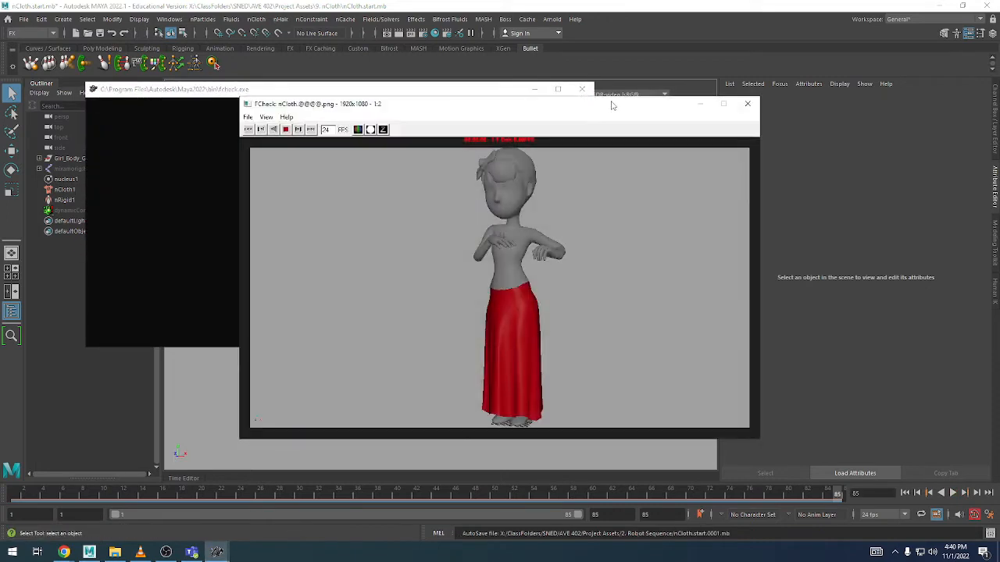
left_click(749, 104)
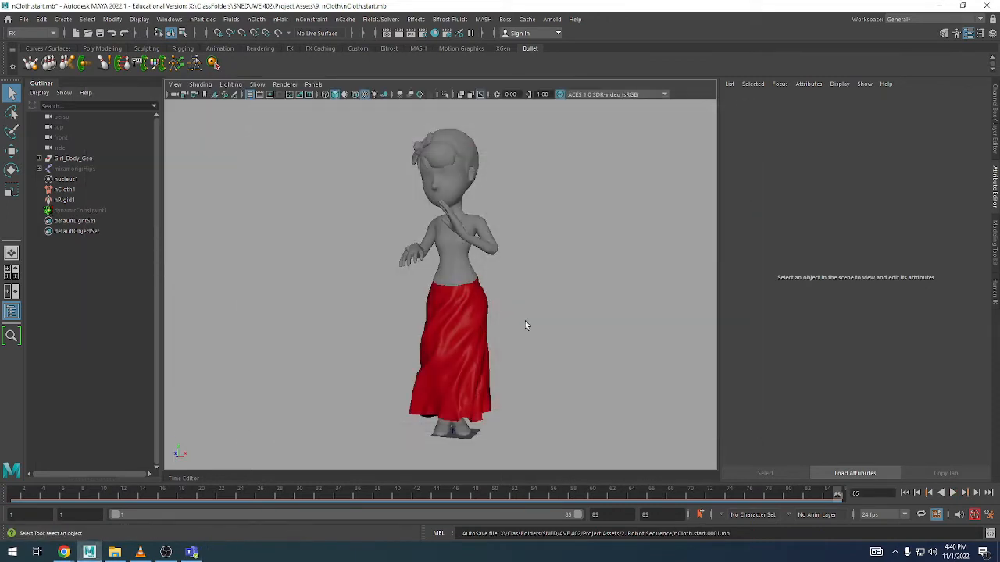
- Rewind to the first frame and save the scene on the Desktop as nCloth.04.ma
left_click_drag(211, 502, 16, 489)
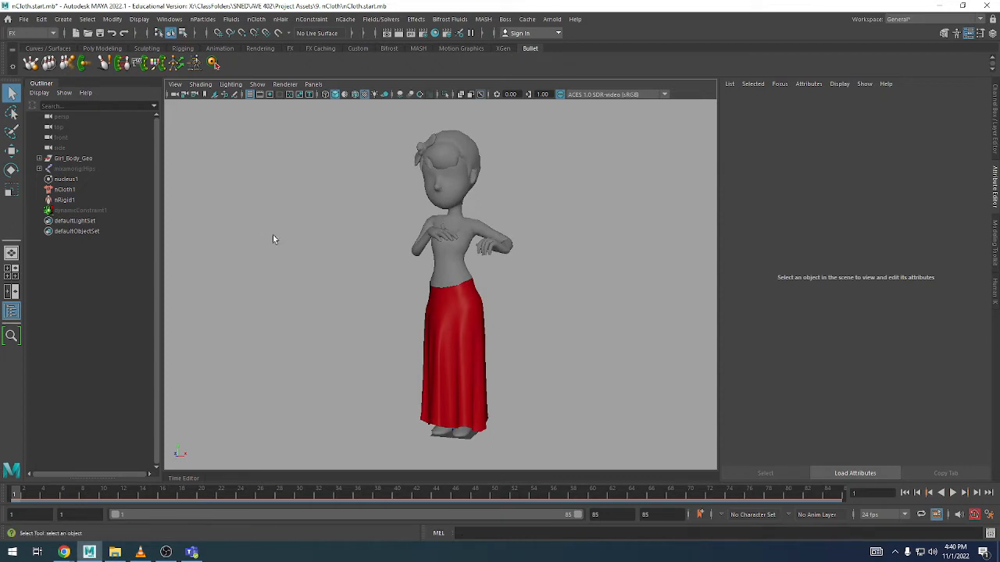
key("ctrl+s")
key("Return")
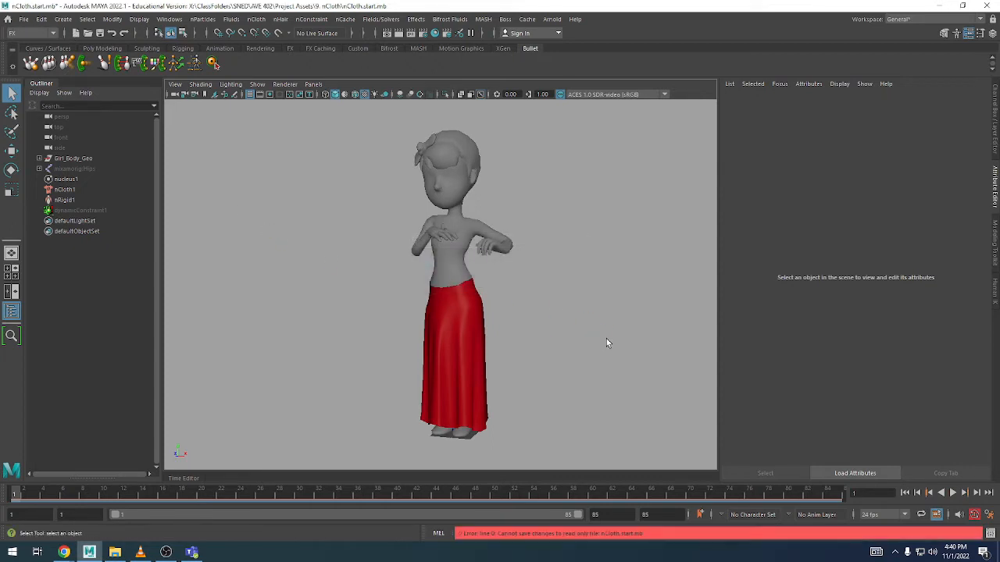
left_click(131, 164)
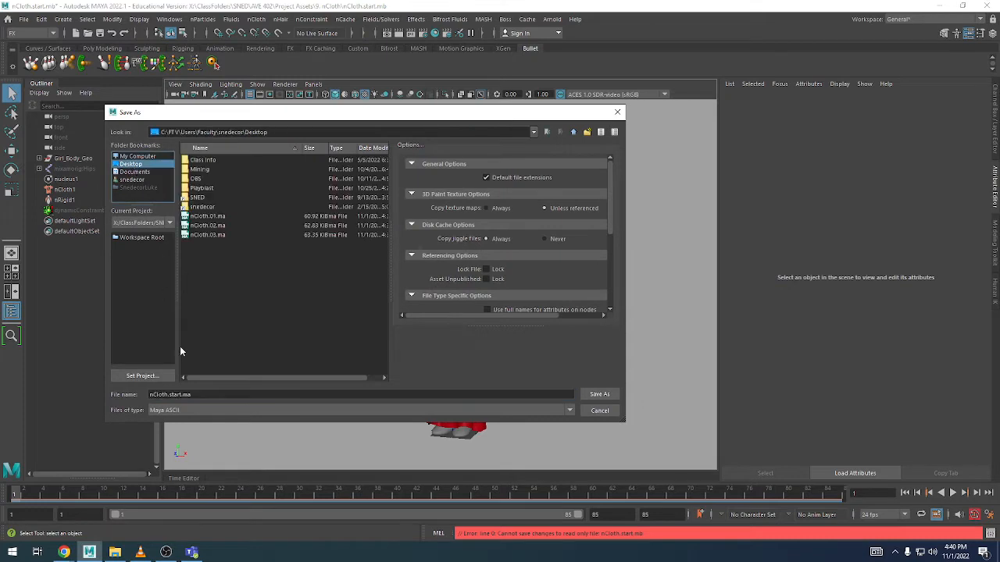
left_click(181, 395)
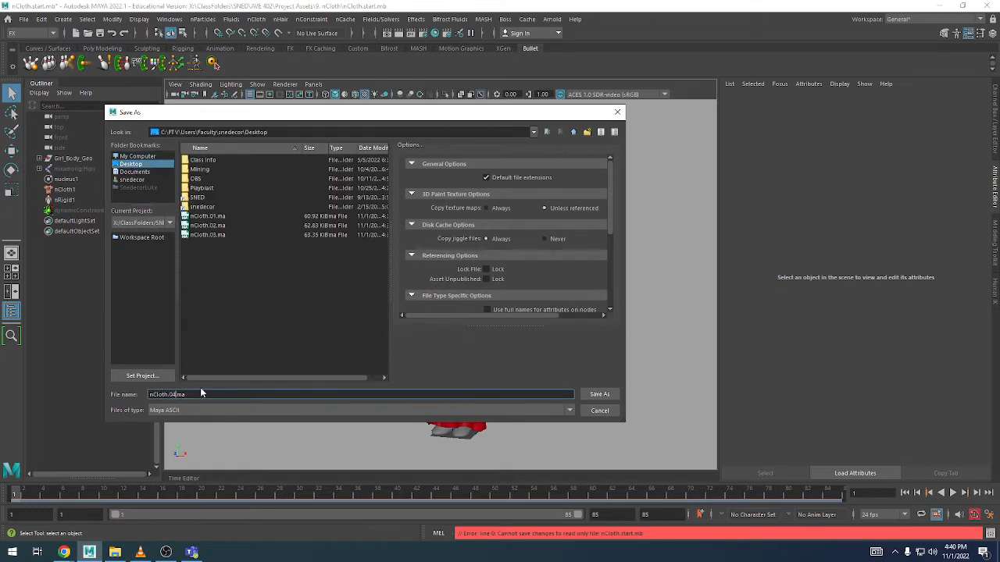
type("04")
key("Return")
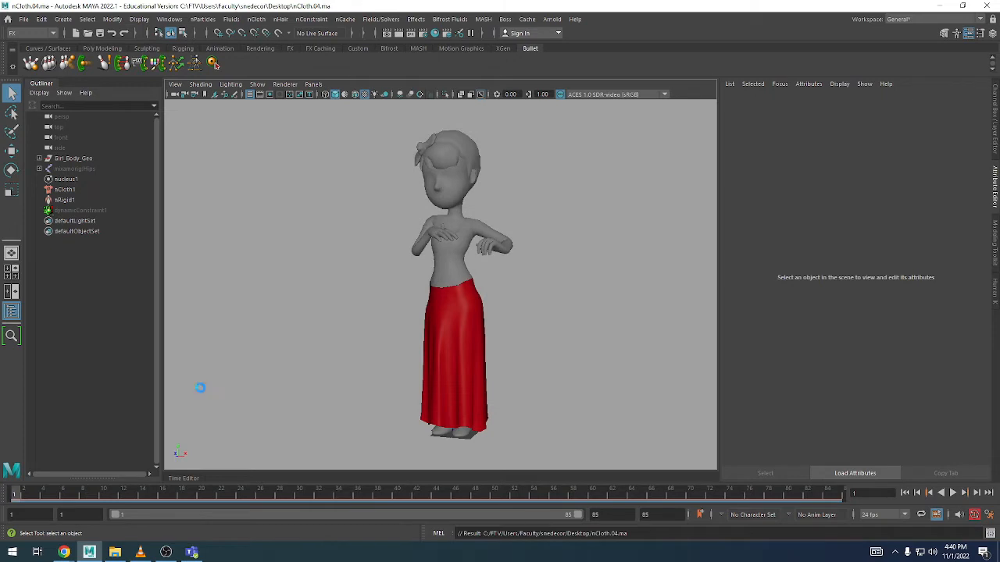
- Start a new scene and create a polygon cylinder stretched vertically into a tall flagpole
key("ctrl+n")
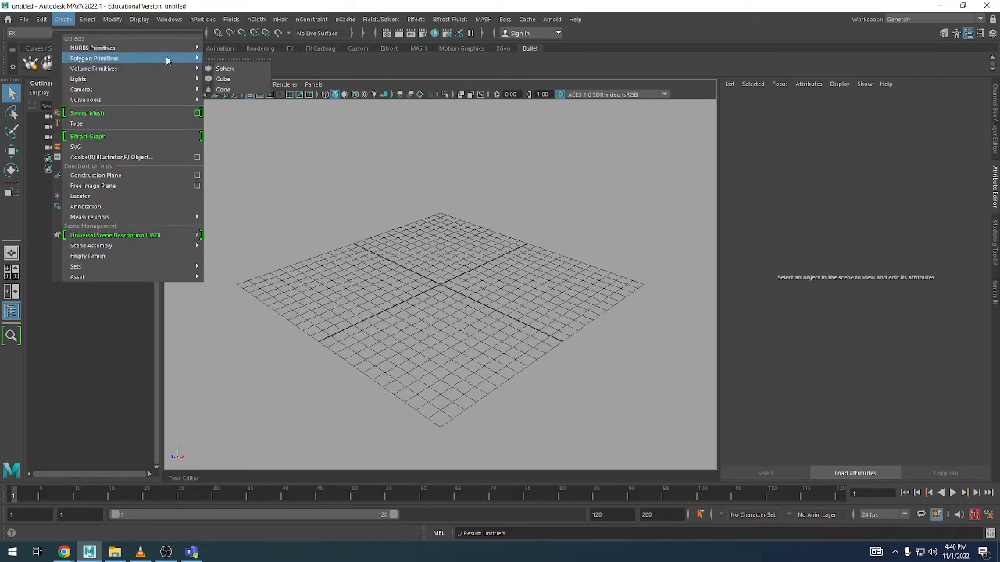
mouse_move(166, 58)
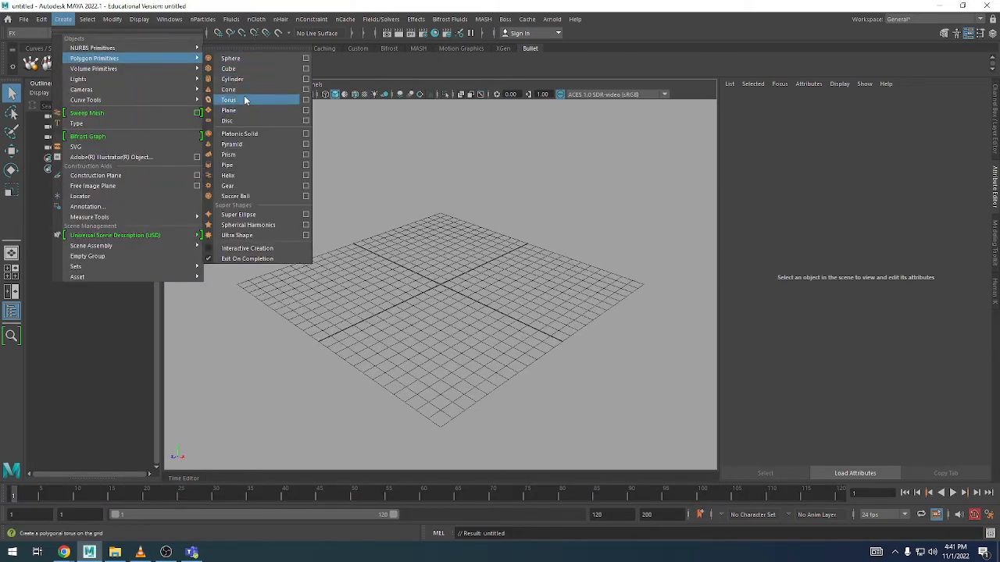
left_click(245, 79)
key("r")
left_click_drag(442, 245, 442, 76)
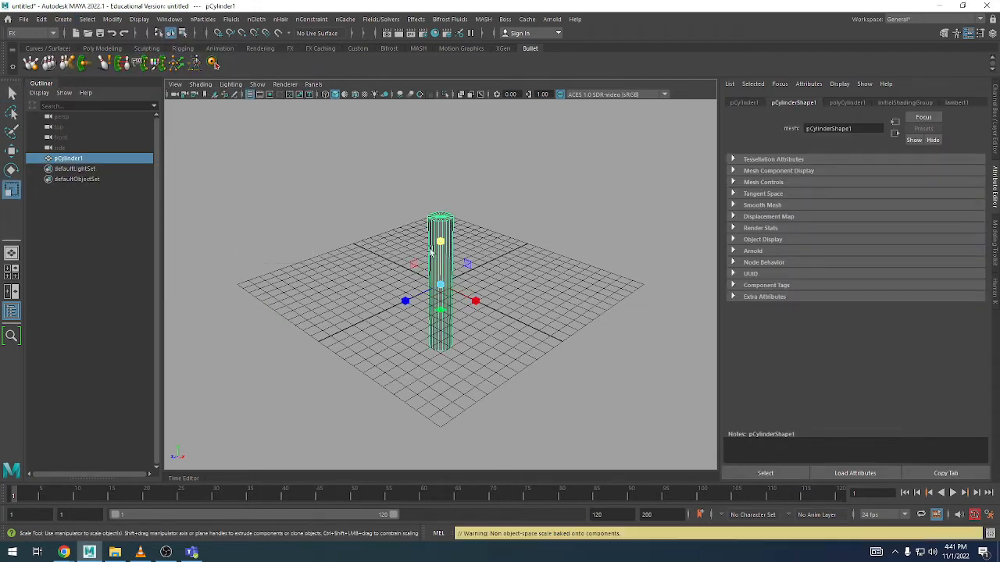
left_click_drag(441, 243, 440, 64)
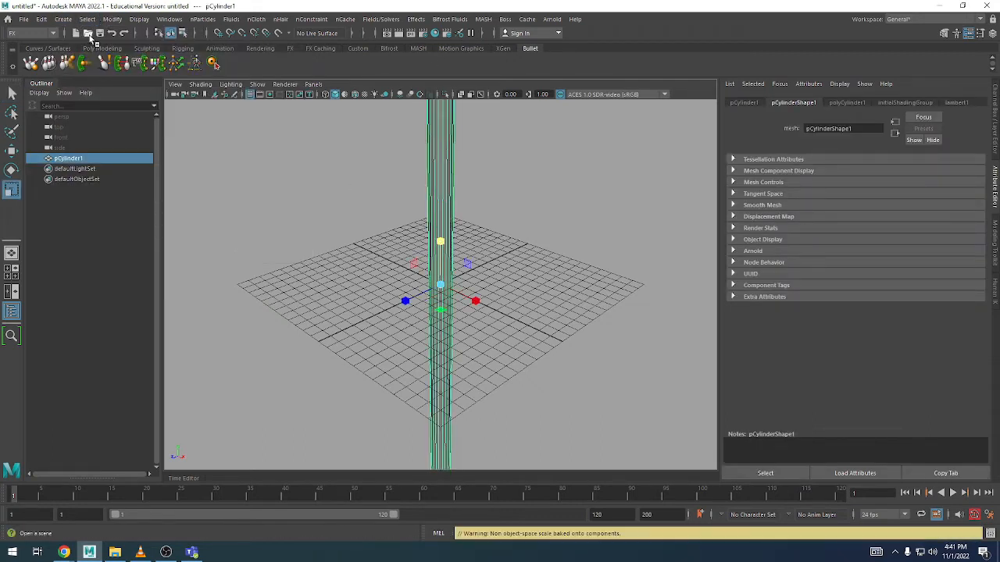
- Create a polygon plane and rotate it 90 degrees about X so it stands upright
left_click(63, 19)
mouse_move(117, 58)
left_click(242, 110)
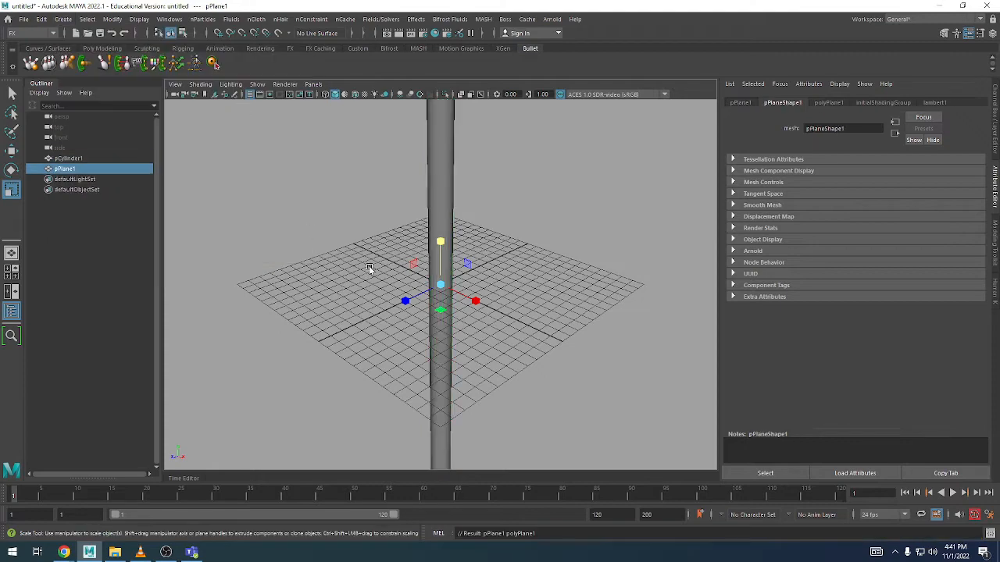
key("e")
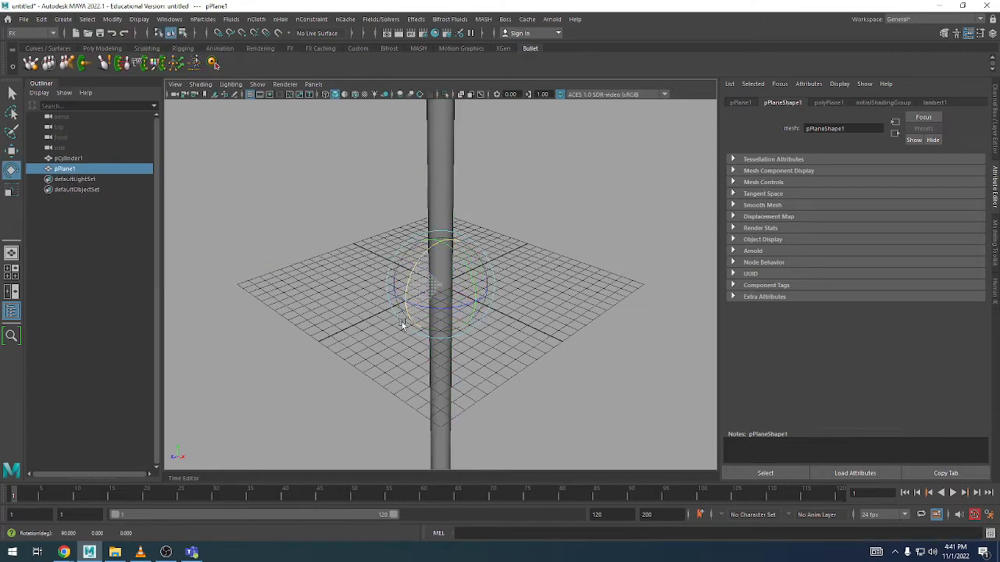
- Scale the plane uniformly to about 21 and place it against the pole's upper part, at about X 11.4 and Y 17.5
key("r")
left_click_drag(440, 285, 505, 248)
scroll(515, 275, "down", 3)
scroll(469, 248, "down", 1)
key("w")
scroll(485, 246, "down", 1)
middle_click_drag(500, 245, 492, 270, "alt")
left_click_drag(468, 277, 518, 200)
- Set the plane's Subdivisions Width and Subdivisions Height to 50
left_click(994, 124)
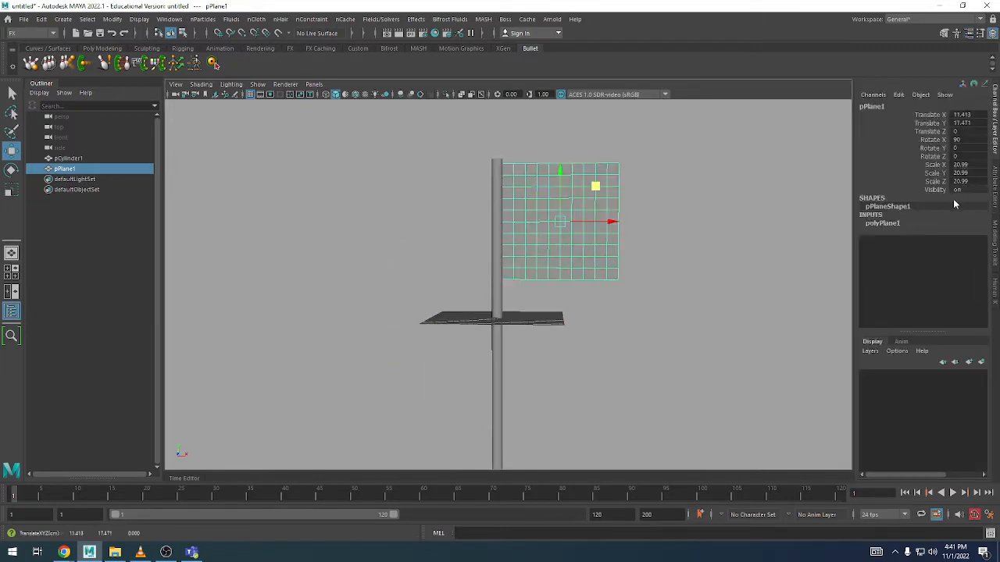
left_click(906, 224)
left_click_drag(954, 244, 954, 256)
type("50")
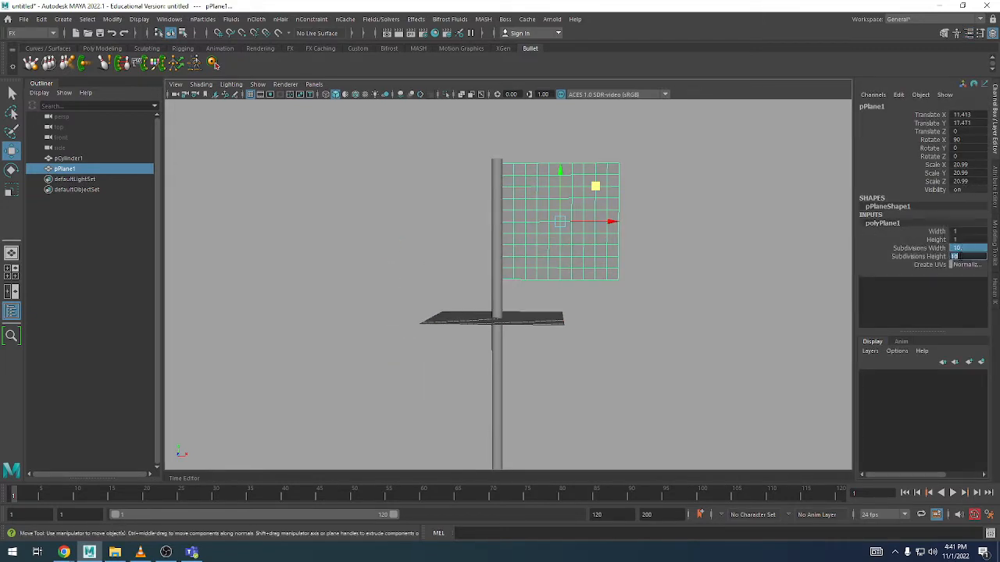
key("Return")
- Enlarge the flag plane uniformly to a scale of about 29.1 and realign it with the pole at about X 15.4 and Y 13.7
middle_click_drag(527, 290, 499, 301, "alt")
key("r")
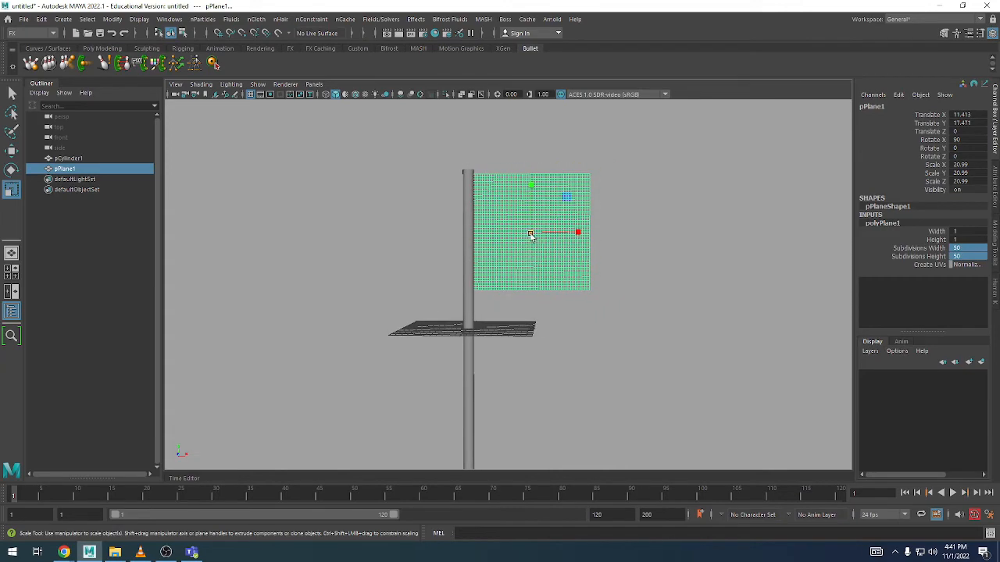
left_click_drag(531, 233, 466, 266)
key("w")
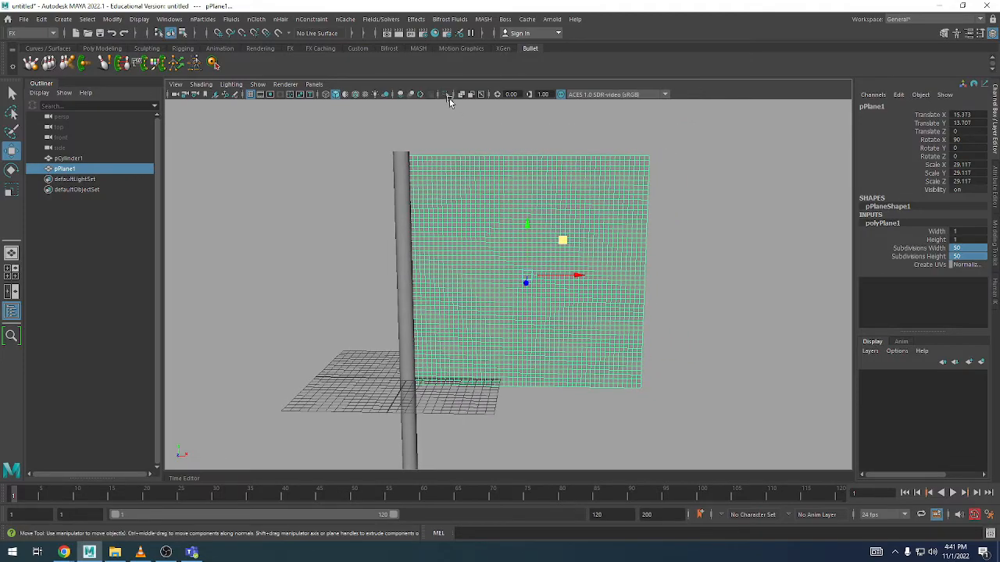
left_click(447, 95)
right_click_drag(428, 201, 377, 201)
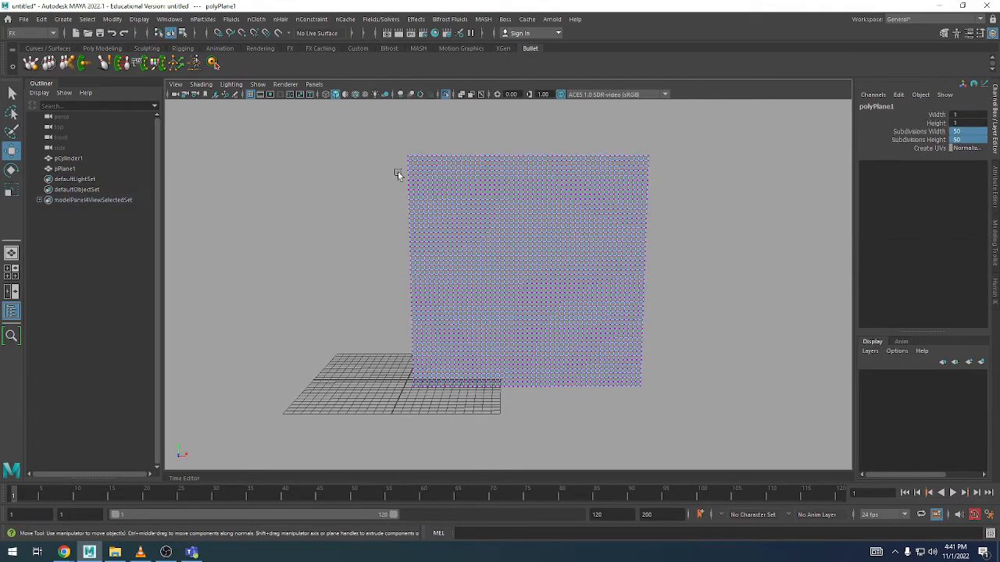
left_click_drag(397, 173, 453, 174, "alt")
left_click_drag(429, 127, 458, 547)
right_click_drag(562, 148, 642, 124)
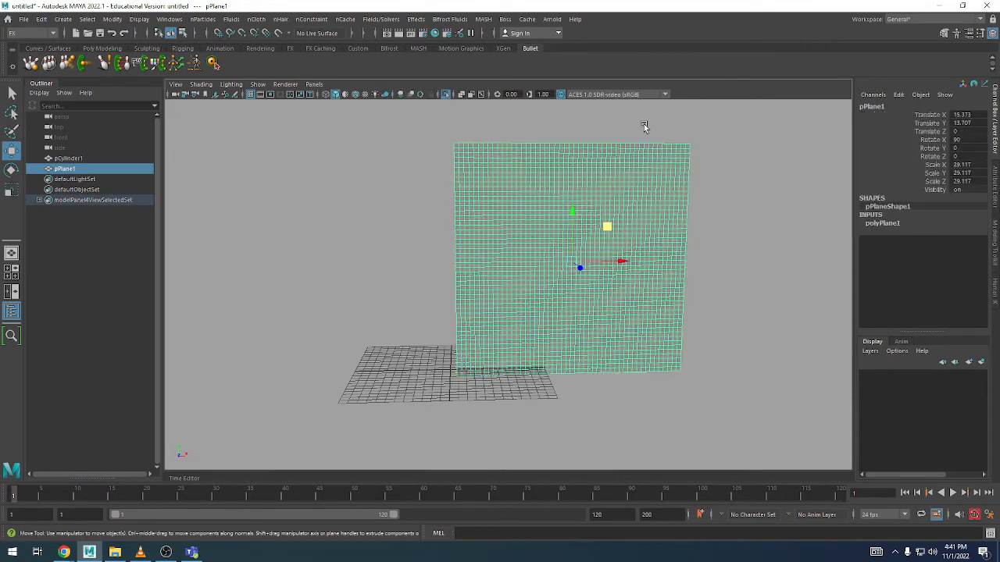
left_click_drag(718, 184, 648, 215, "alt")
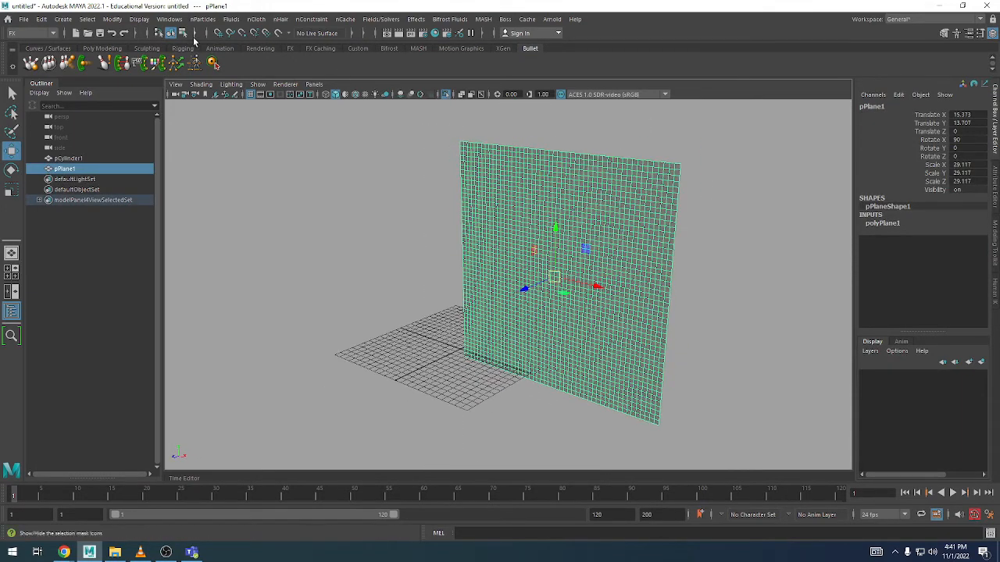
left_click(446, 94)
- Convert the flag plane to an nCloth object
left_click(264, 20)
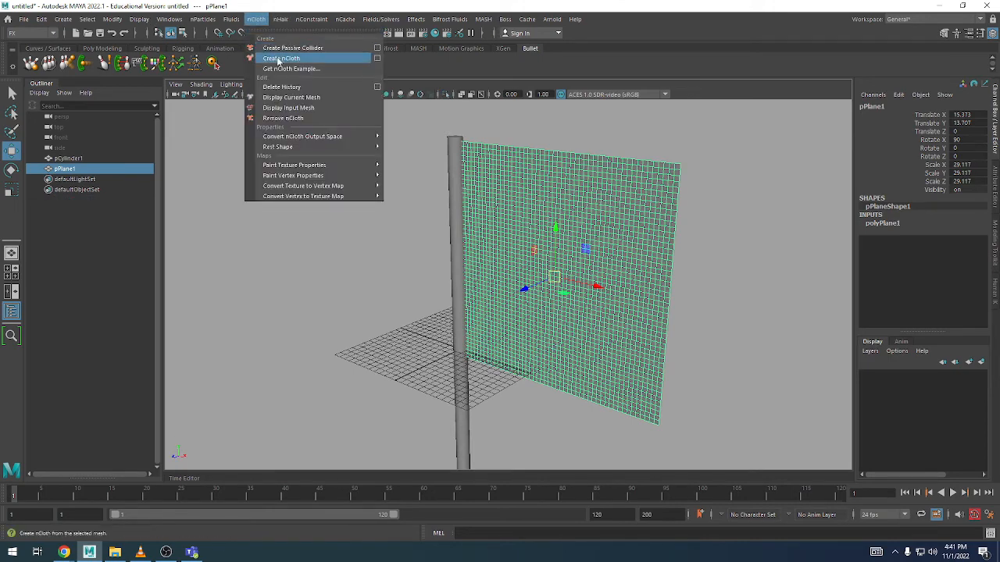
left_click(278, 60)
left_click(494, 151)
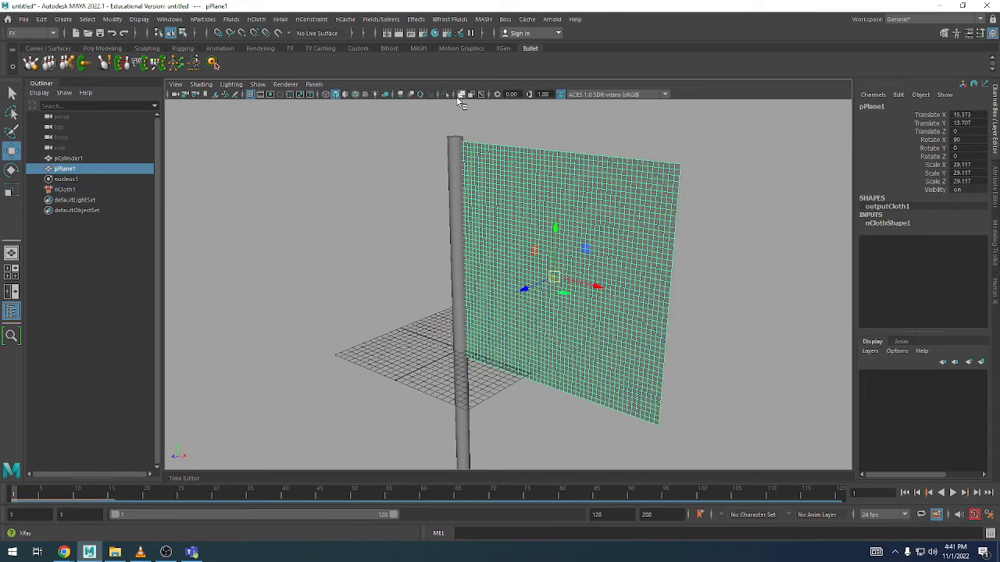
- Isolate the flag, select the vertex column along its pole-side edge and pin it with a Transform Constraint
left_click(446, 94)
right_click(451, 163)
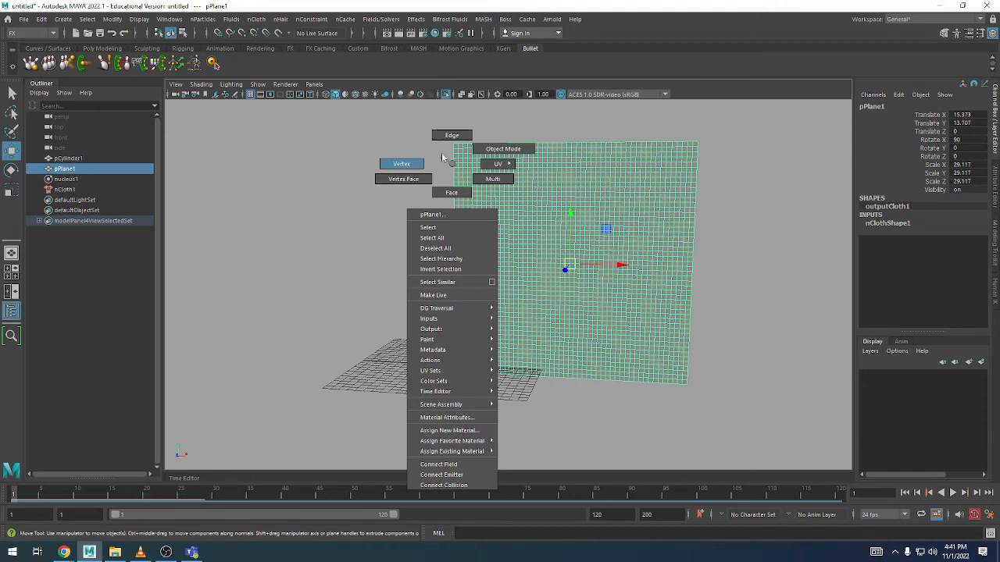
right_click_drag(444, 146, 433, 152)
left_click_drag(438, 142, 466, 177, "alt")
right_click(477, 123)
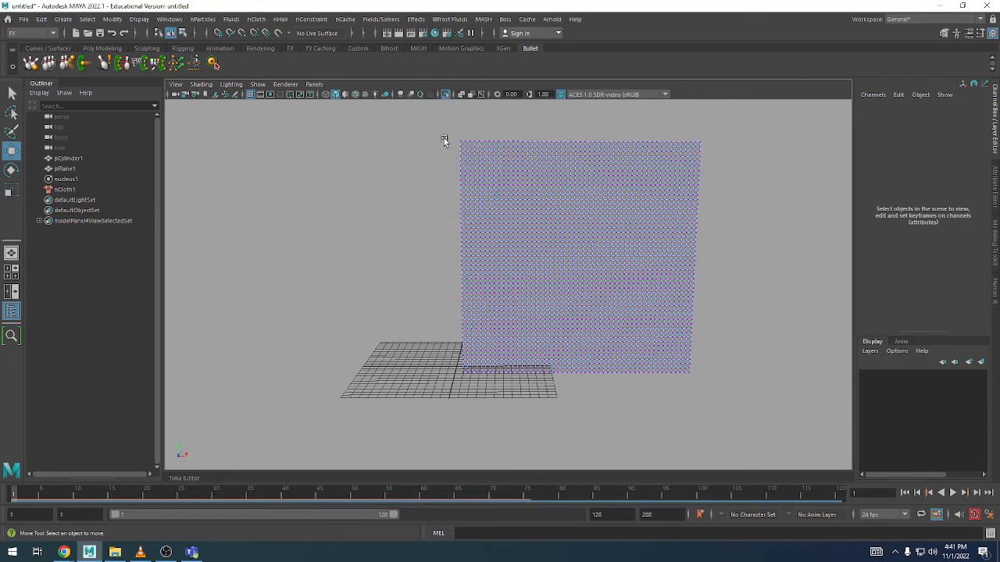
left_click_drag(442, 138, 462, 436)
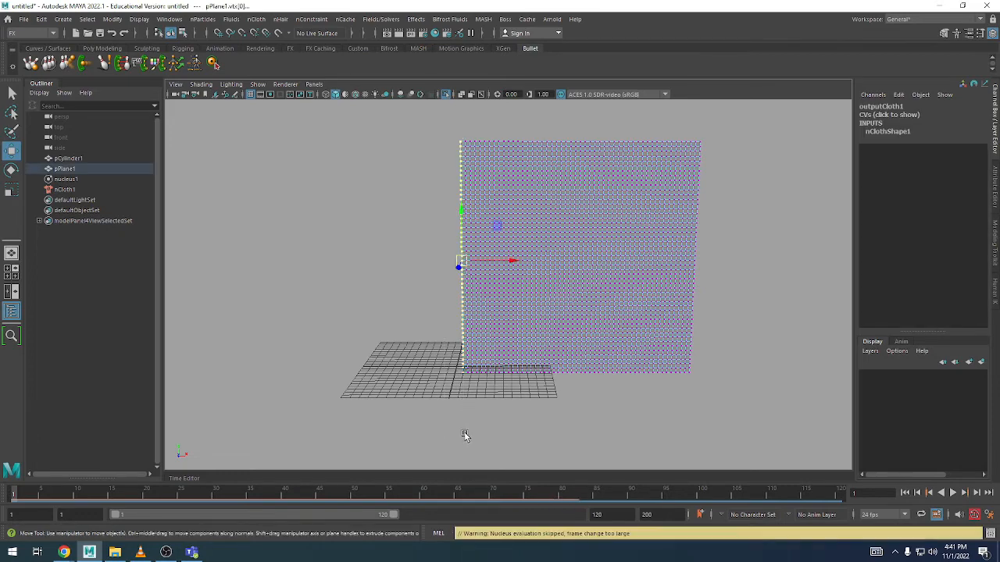
left_click_drag(502, 351, 515, 353, "alt")
left_click(310, 19)
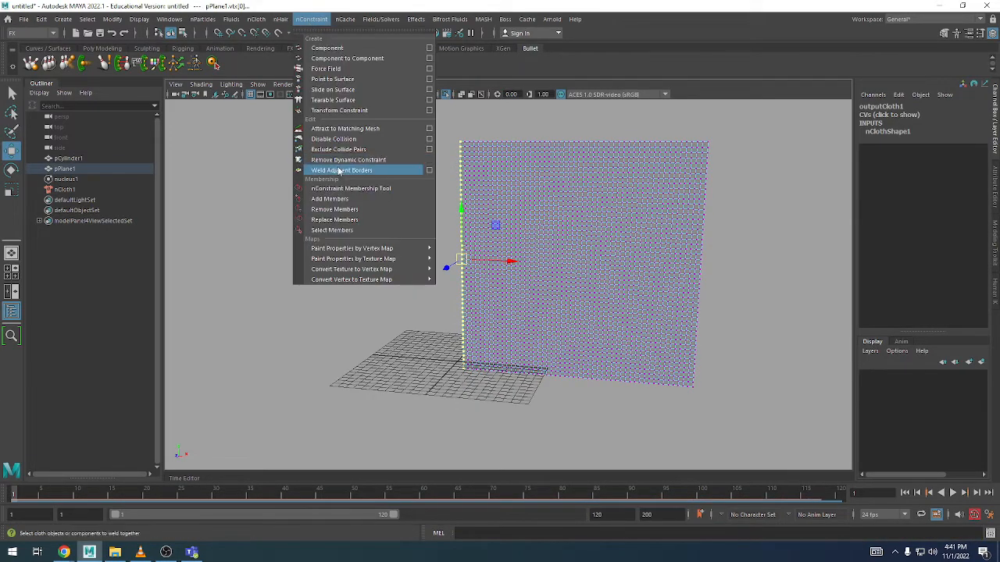
left_click(341, 111)
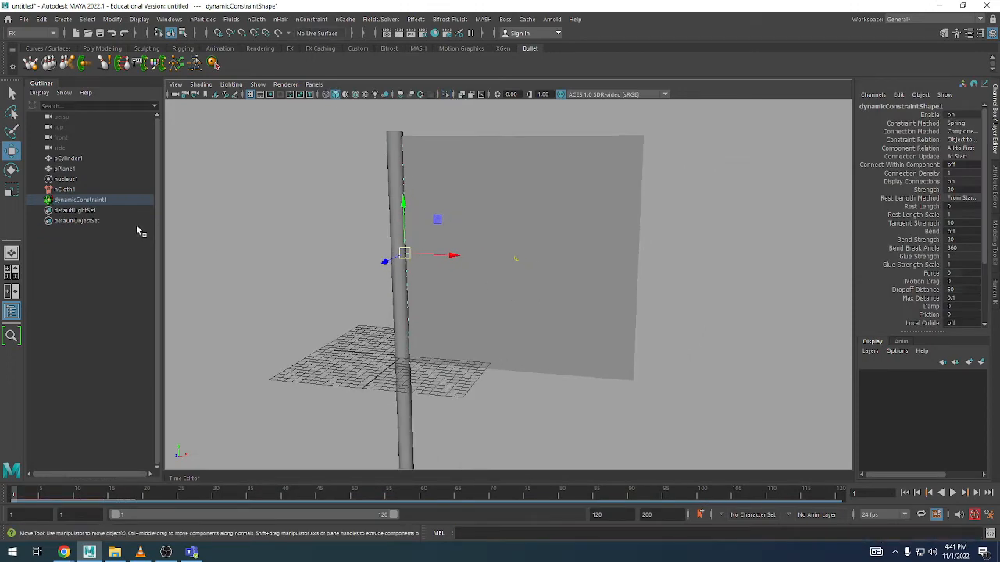
- Set the nucleus solver's Wind Speed to 10 and play the flag simulation
left_click(69, 168)
left_click(66, 179)
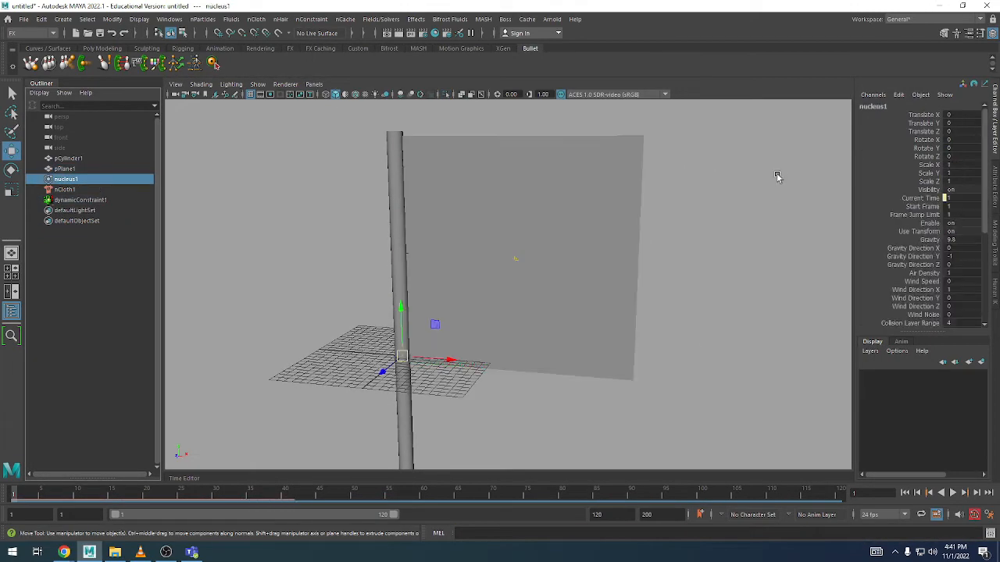
left_click(995, 189)
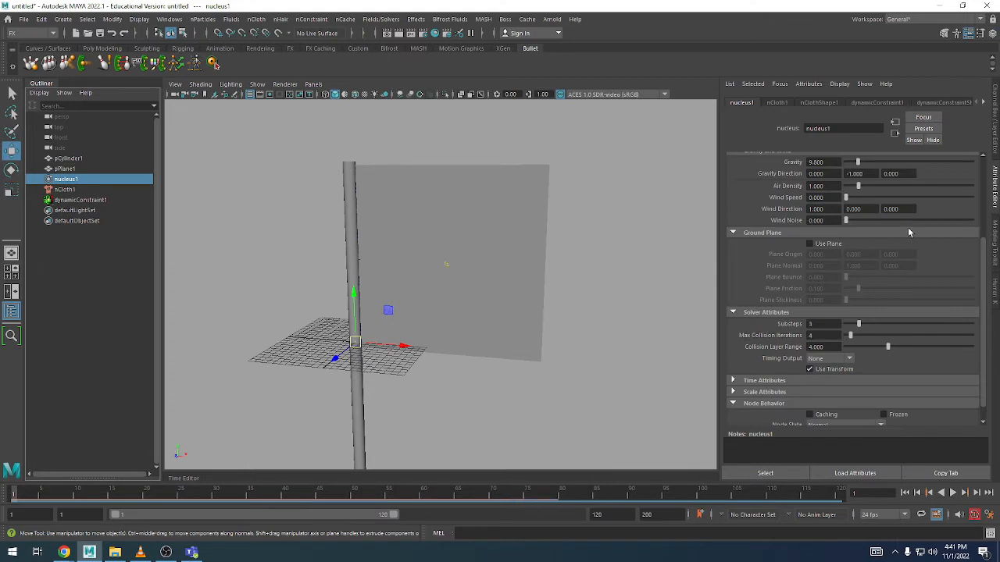
scroll(805, 245, "up", 3)
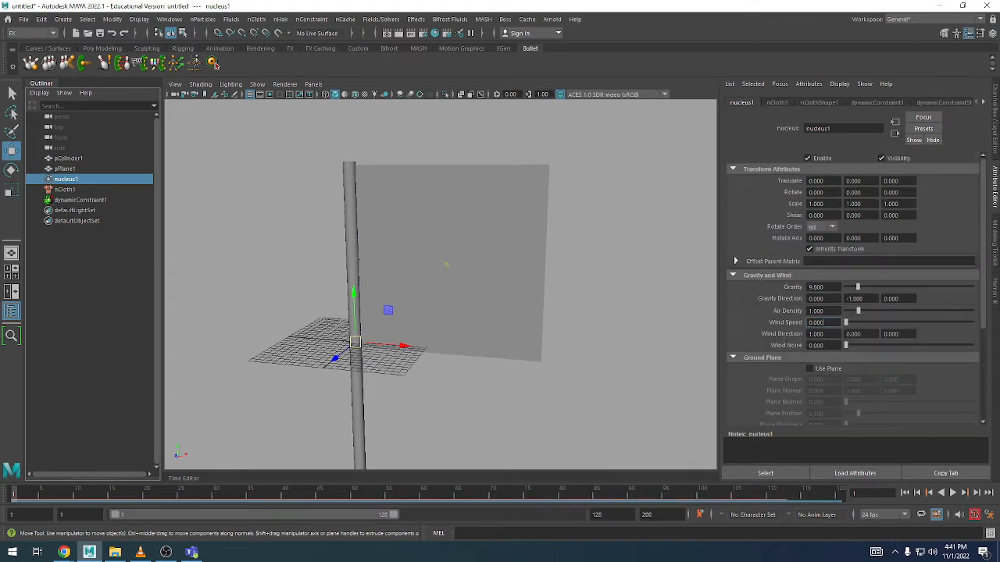
left_click(816, 322)
left_click(816, 344)
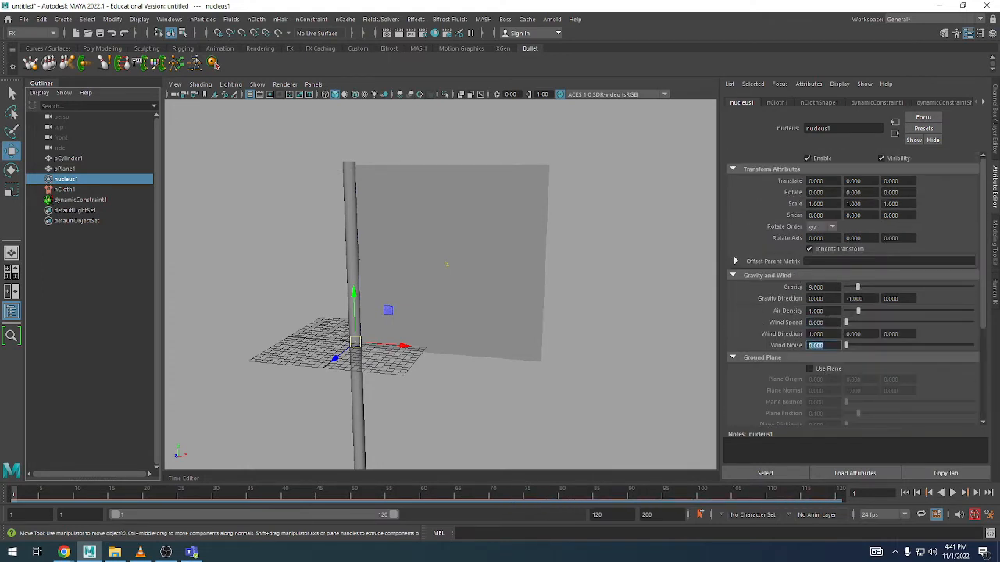
left_click(804, 321)
type("10")
key("Return")
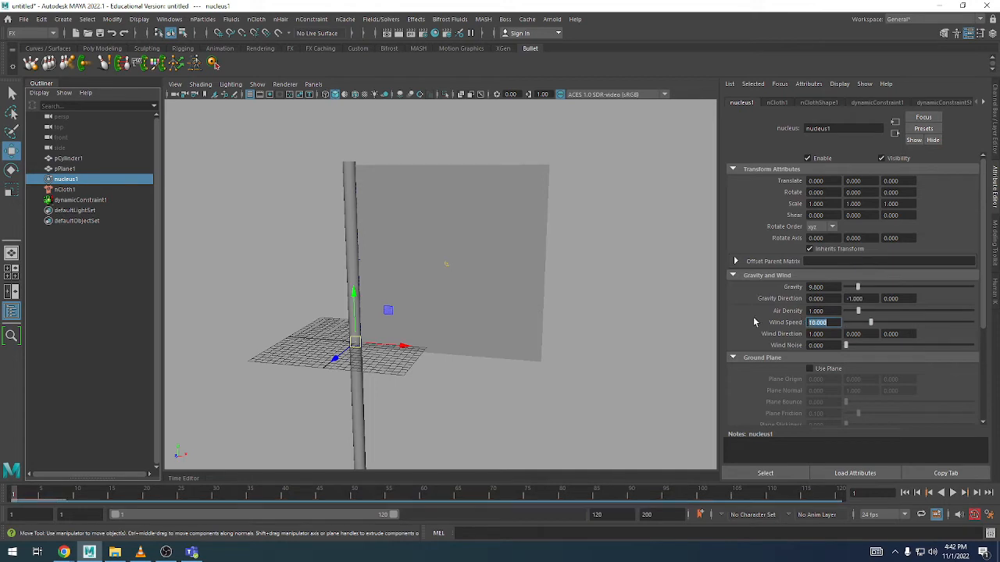
middle_click_drag(580, 341, 594, 290, "alt")
key("alt+v")
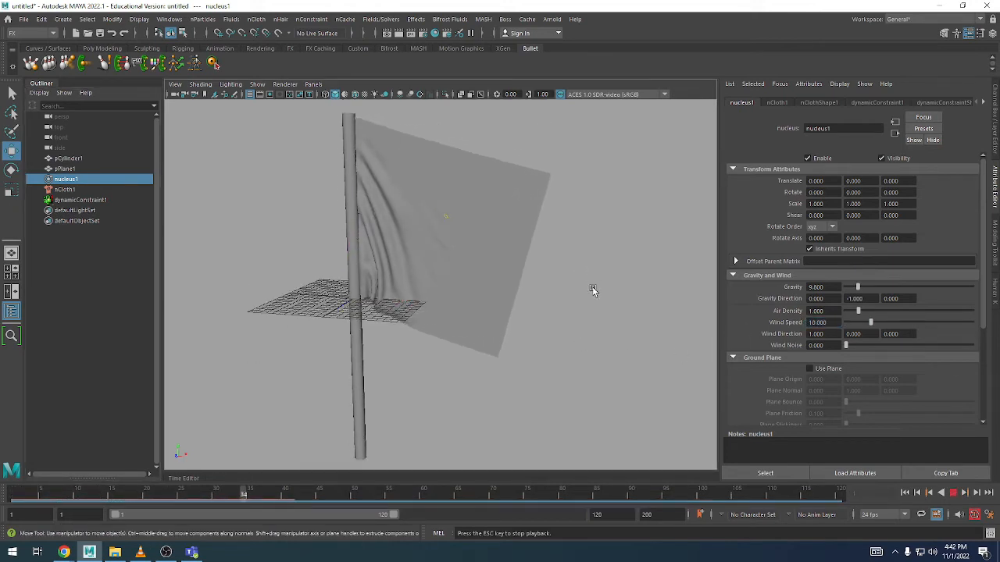
key("Escape")
- Set the nucleus Gravity to 98 and replay the flag simulation from the first frame
left_click_drag(826, 287, 693, 284)
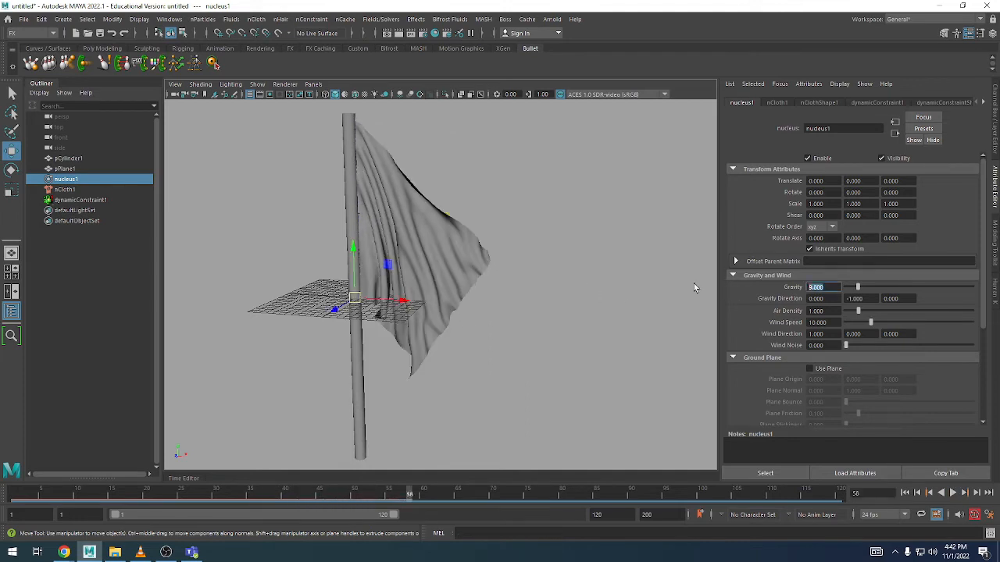
type("98")
key("Return")
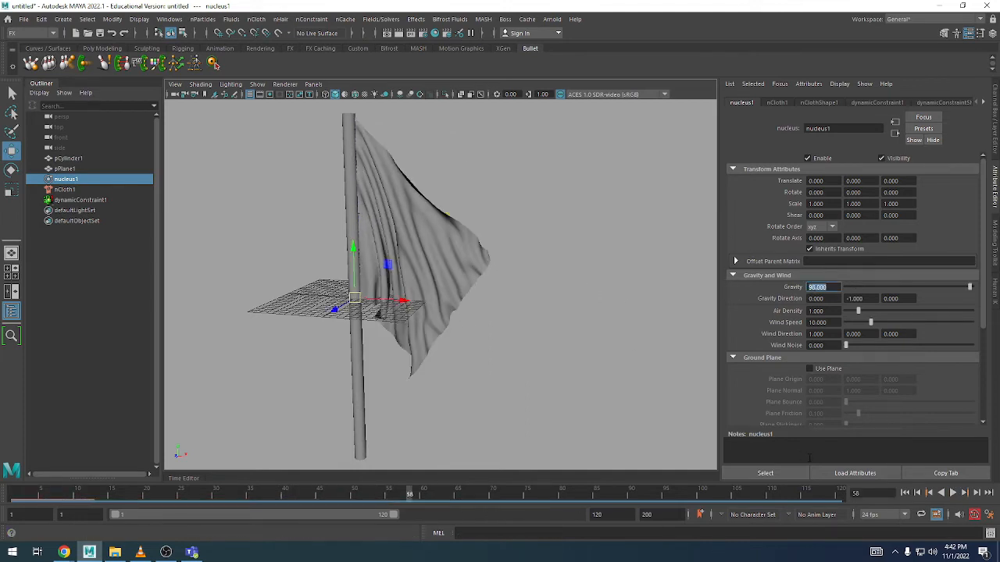
left_click(904, 493)
left_click(442, 332)
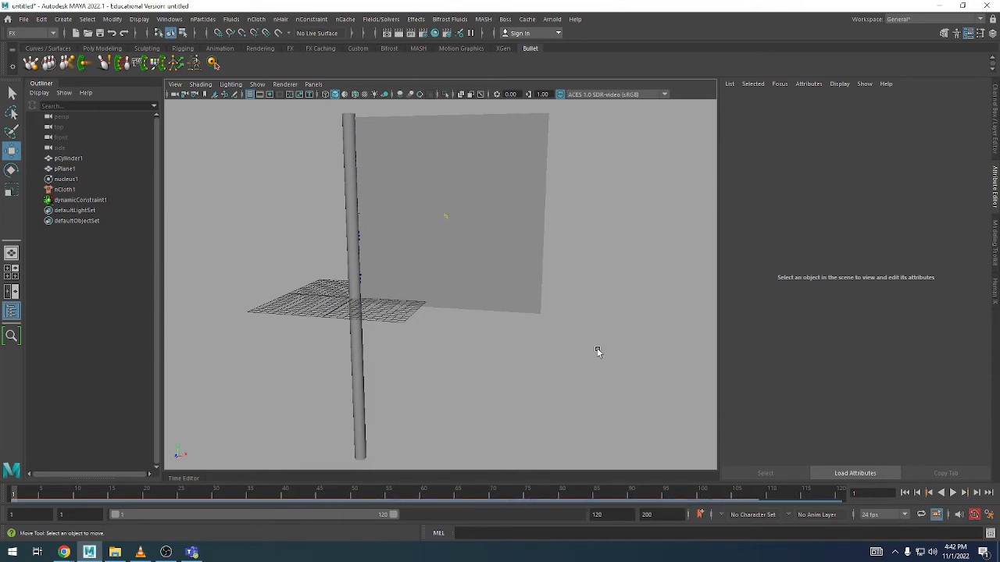
key("alt+v")
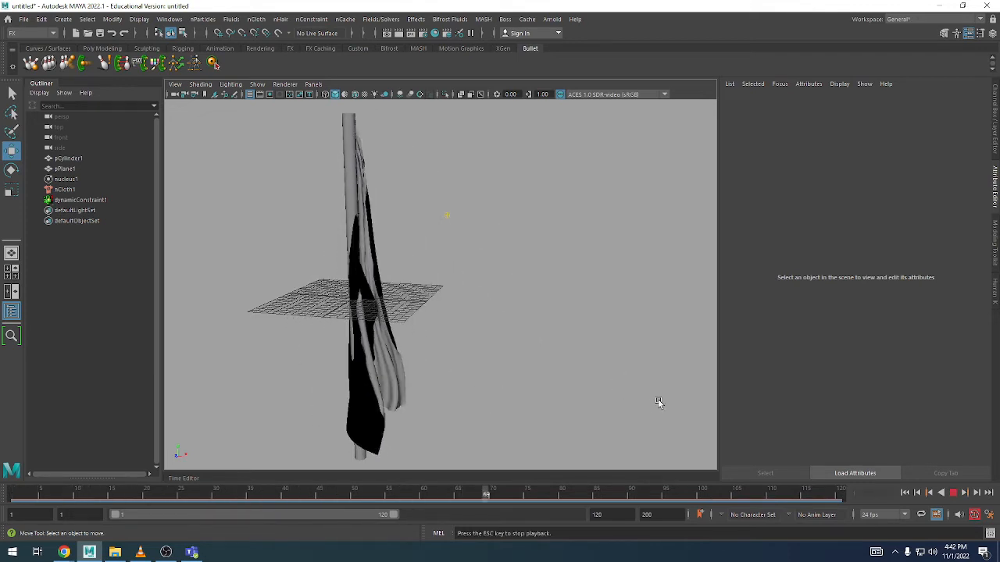
key("Escape")
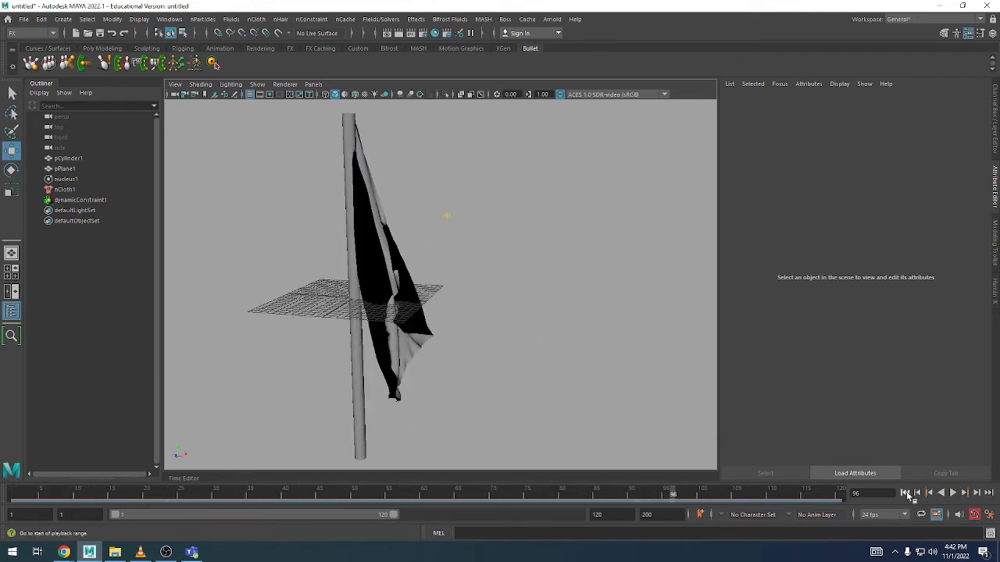
- Set the nucleus Wind Speed to 100 and replay the flag simulation from the first frame
key("alt+shift+v")
left_click(65, 179)
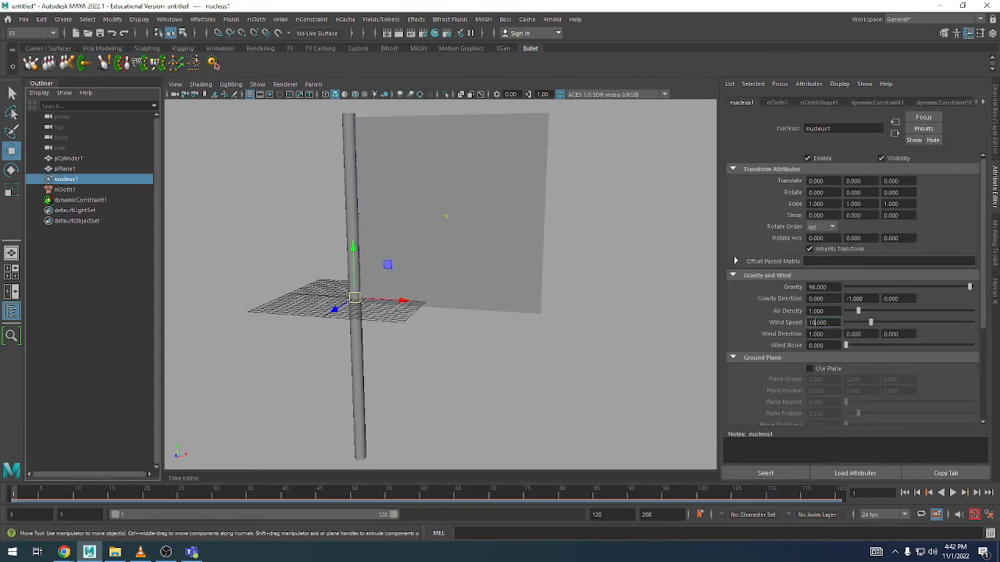
key("Return")
left_click_drag(513, 368, 480, 372, "alt")
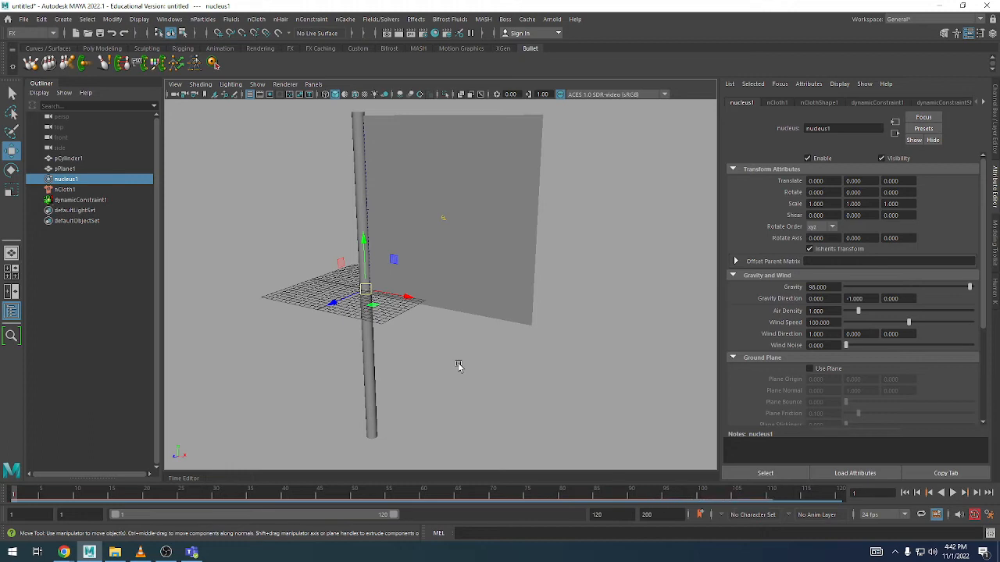
key("alt+v")
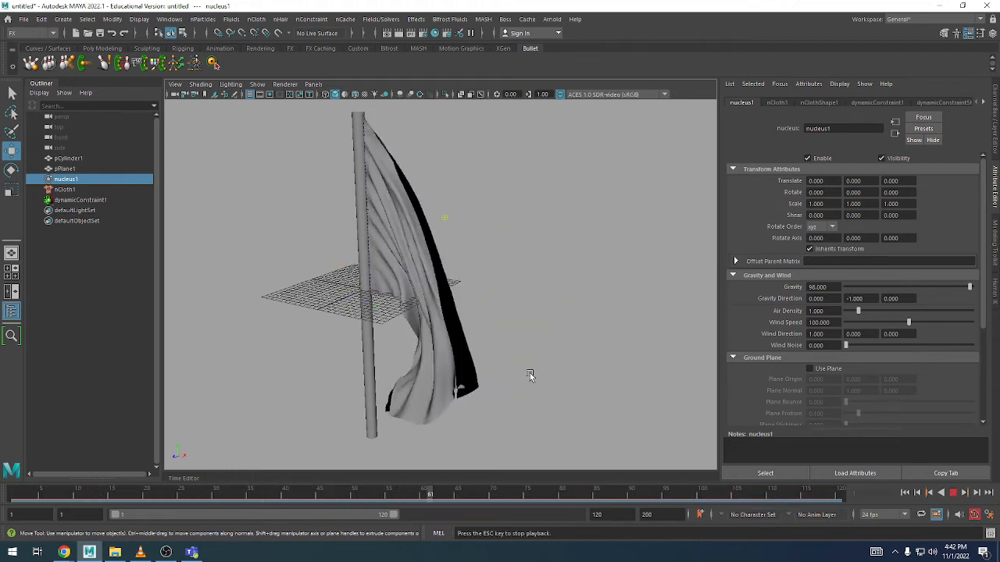
key("Escape")
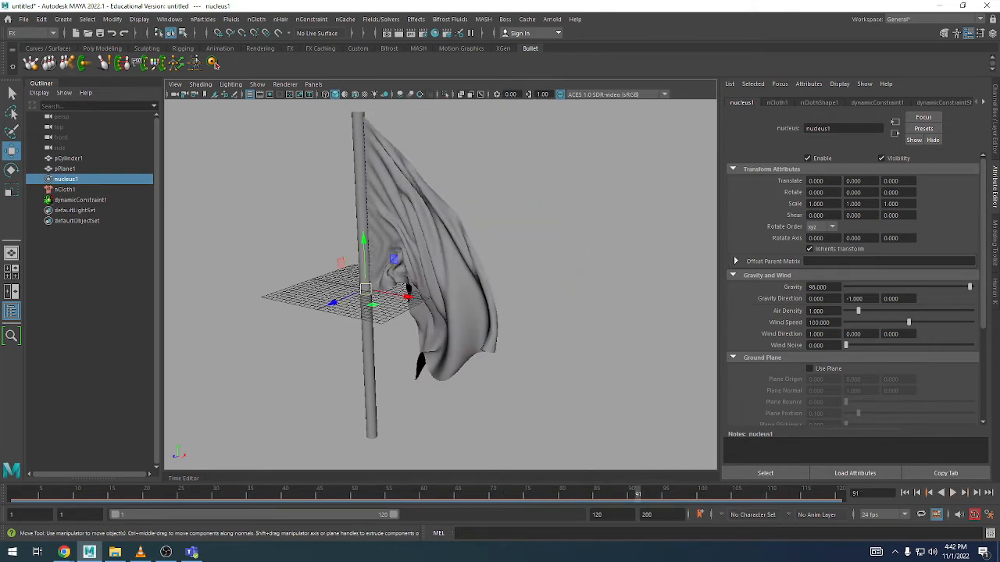
- Try a nucleus Wind Speed of 50 by replaying the simulation, and return to the first frame
key("Return")
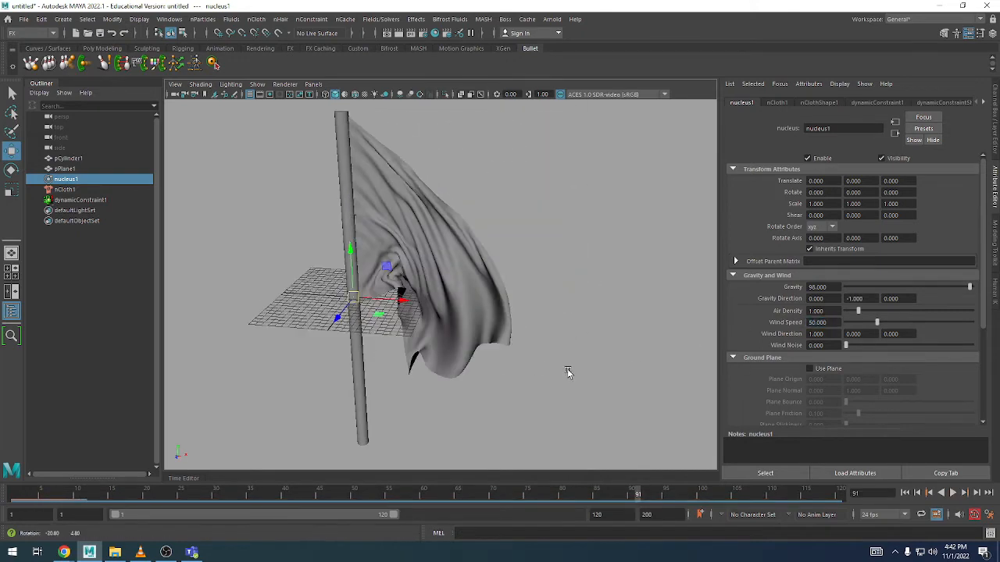
left_click(905, 493)
key("alt+v")
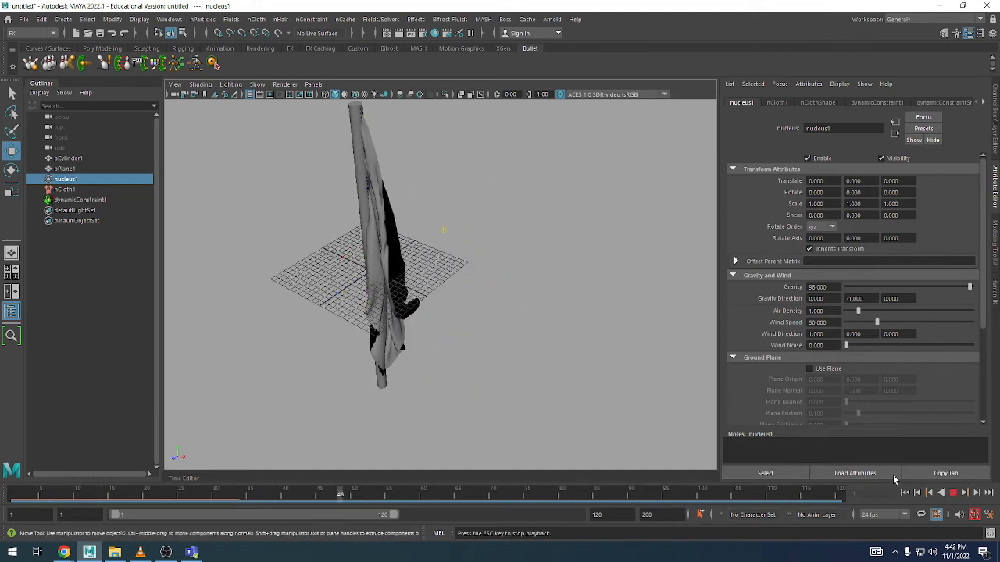
left_click(905, 492)
- Set the nucleus Wind Speed to 60
left_click_drag(831, 322, 758, 321)
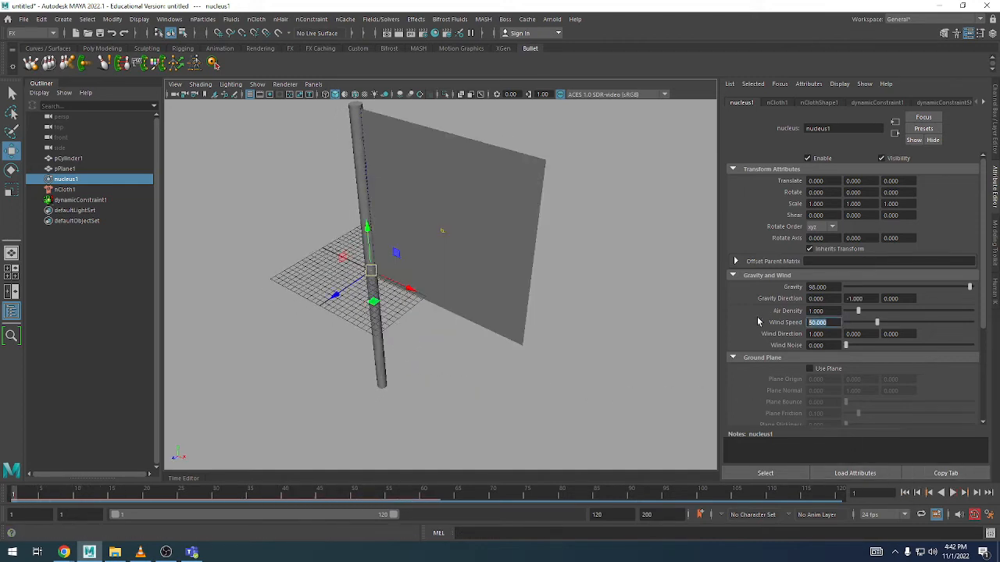
type("60")
key("Return")
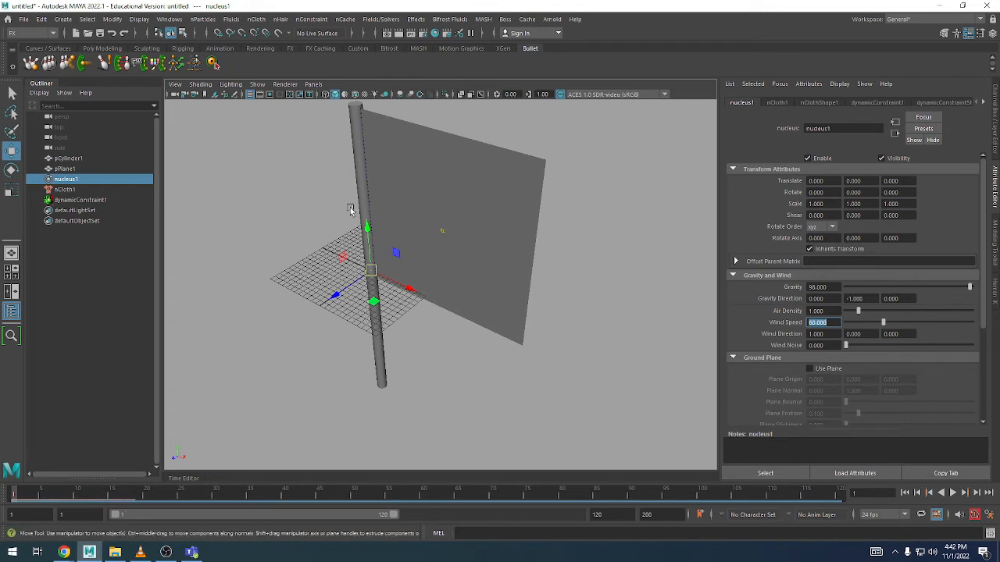
- Replace the flag's nCloth settings with the thickLeather preset and play the simulation with the nucleus selected
left_click(83, 190)
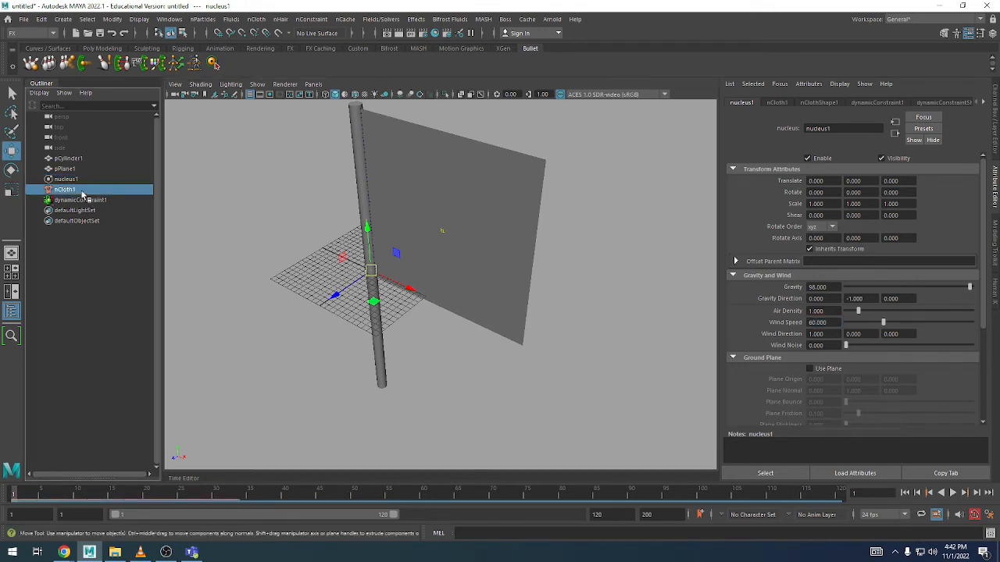
left_click(923, 128)
mouse_move(931, 250)
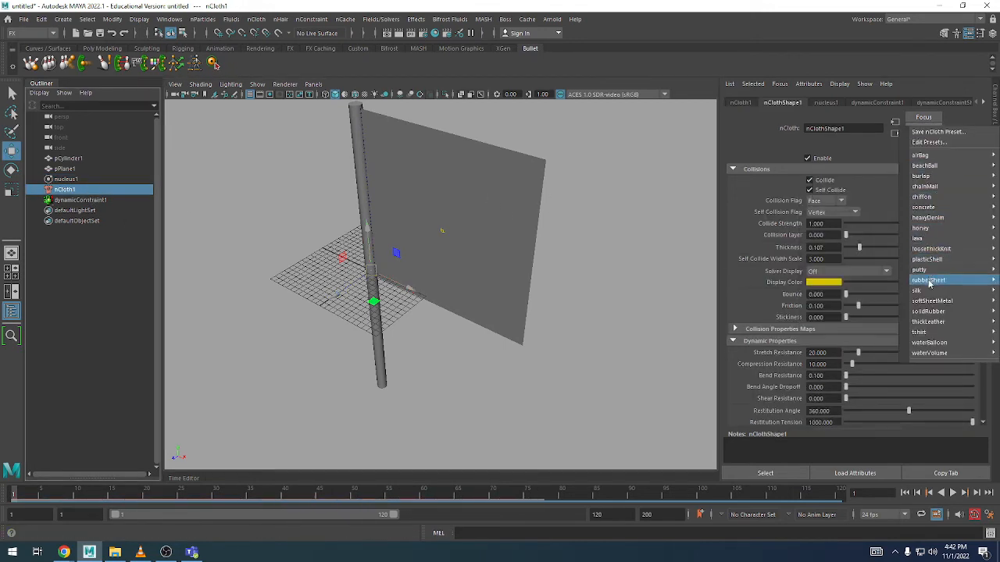
mouse_move(925, 323)
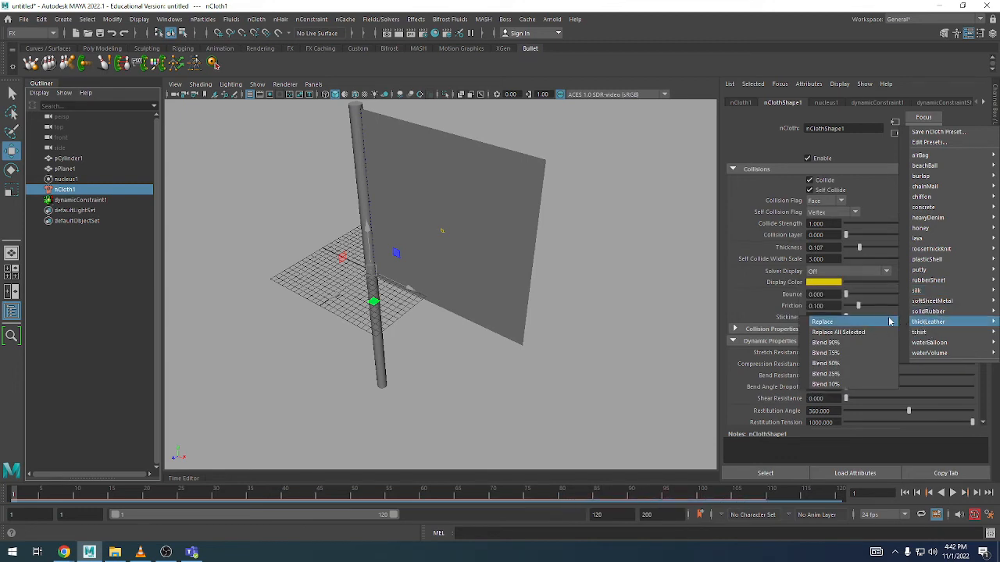
left_click(877, 322)
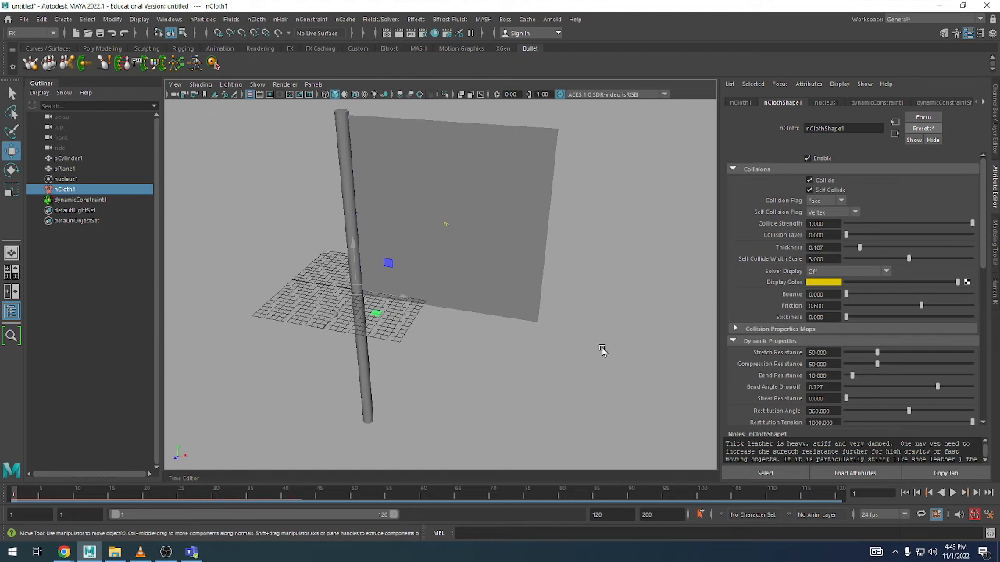
left_click(76, 179)
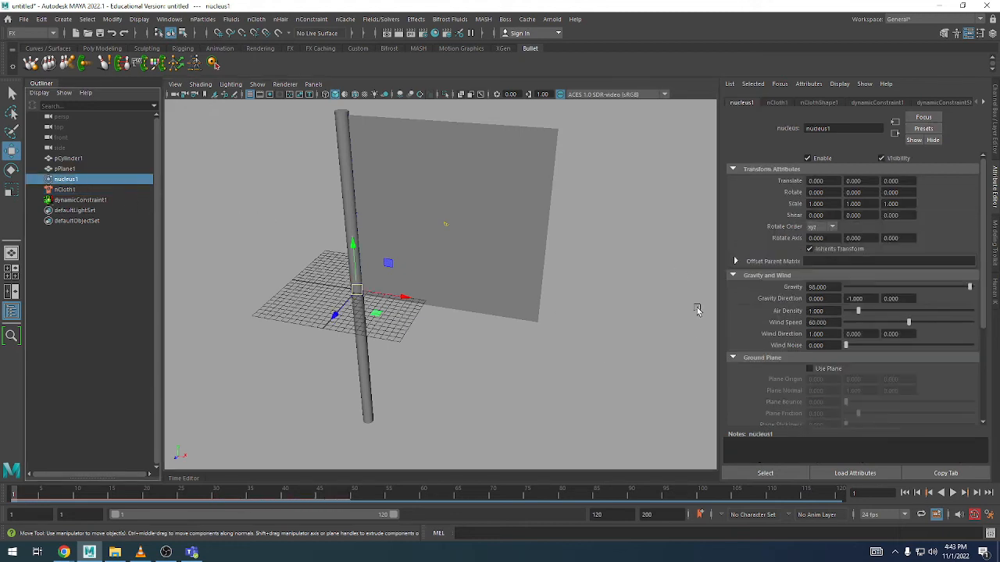
key("alt+v")
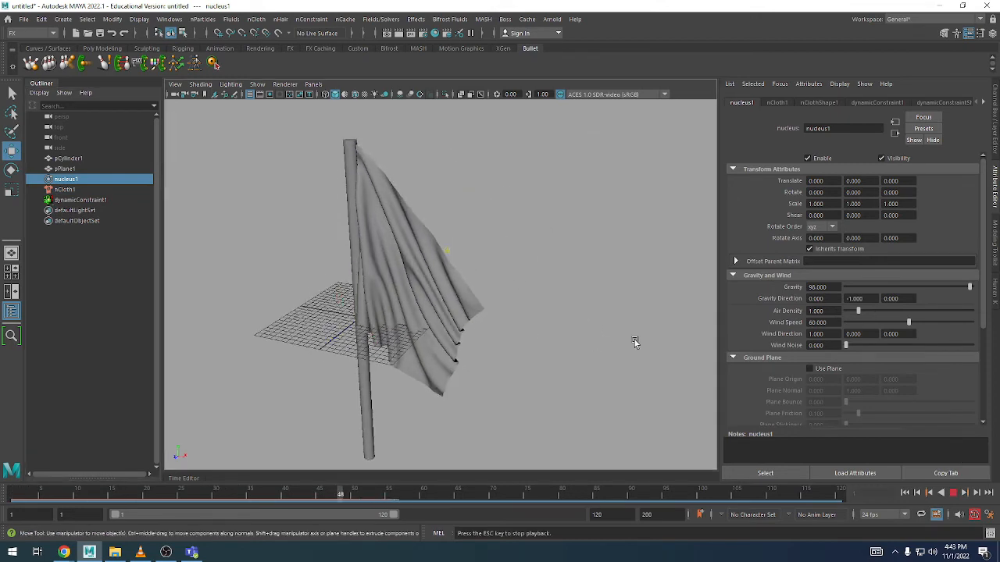
key("Escape")
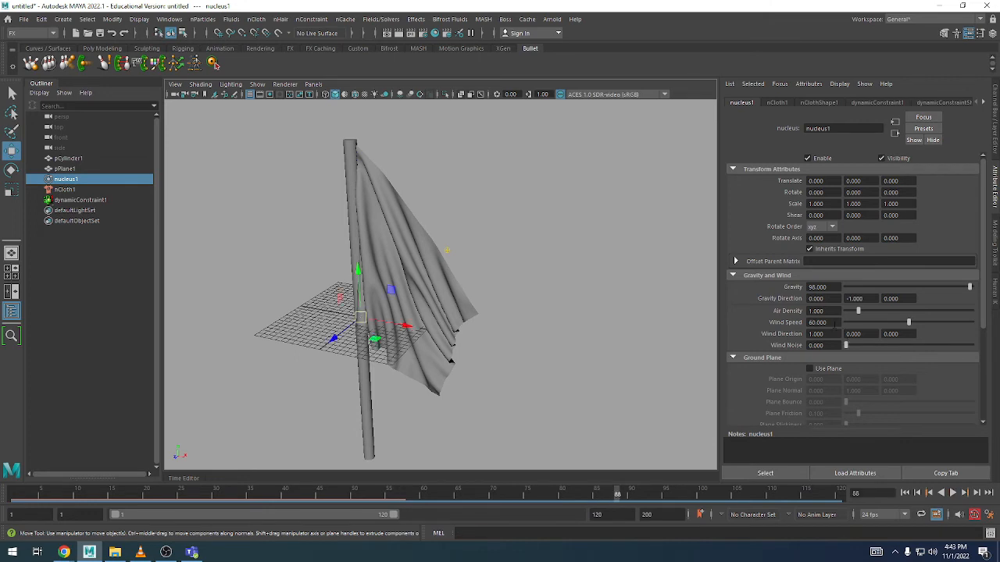
- Set the nucleus Wind Speed to 100 and Wind Noise to 10
left_click_drag(833, 322, 747, 317)
type("100")
key("Return")
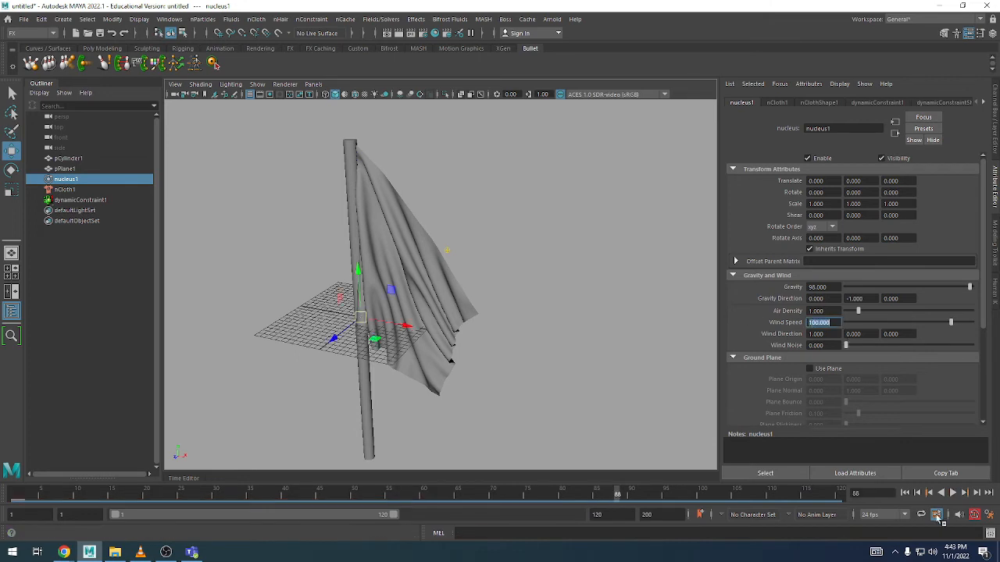
left_click_drag(834, 345, 755, 350)
key("Return")
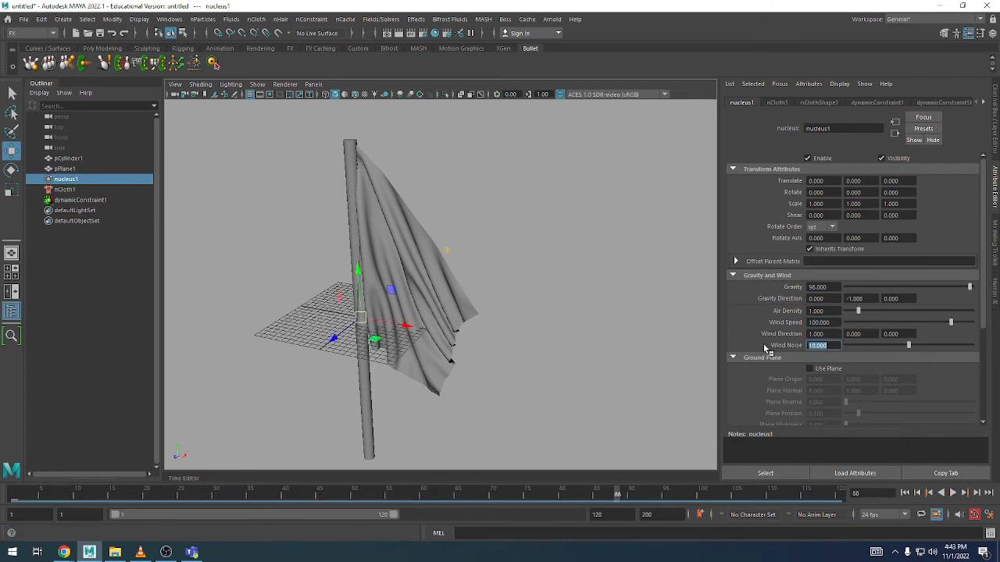
- Replay the flag simulation from the first frame and examine how the cloth moves in the wind from several angles
left_click(905, 493)
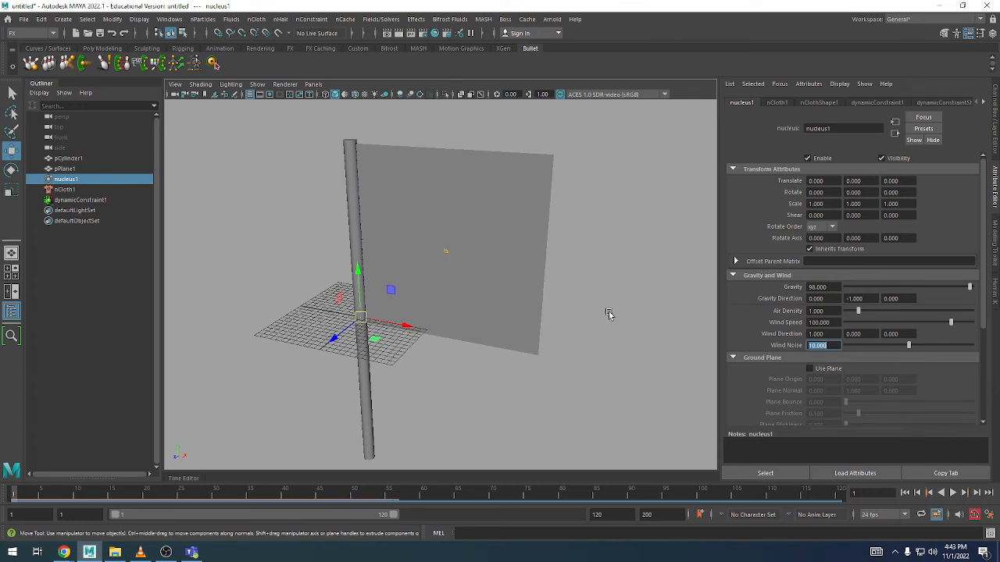
key("alt+v")
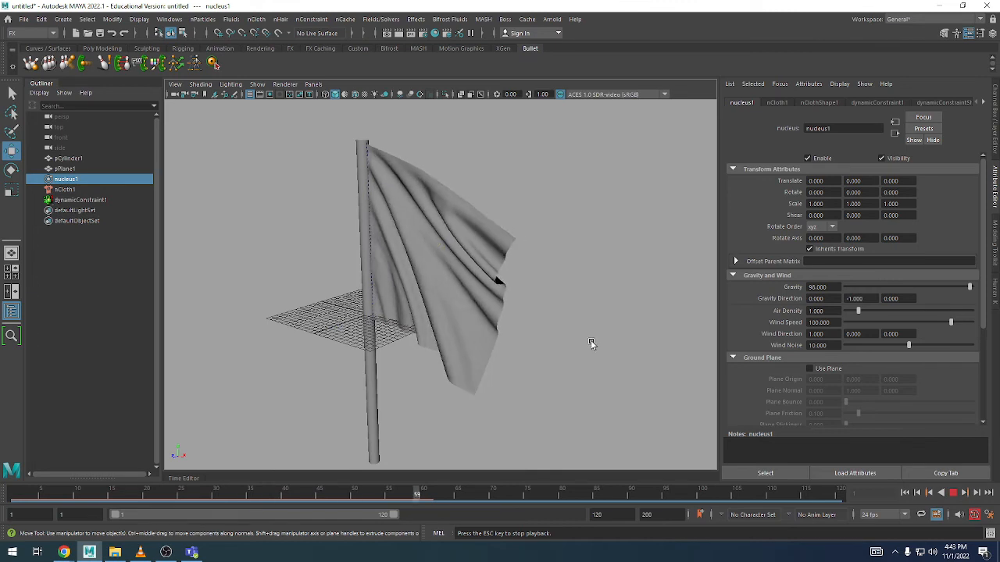
key("Escape")
left_click_drag(528, 402, 582, 372, "alt")
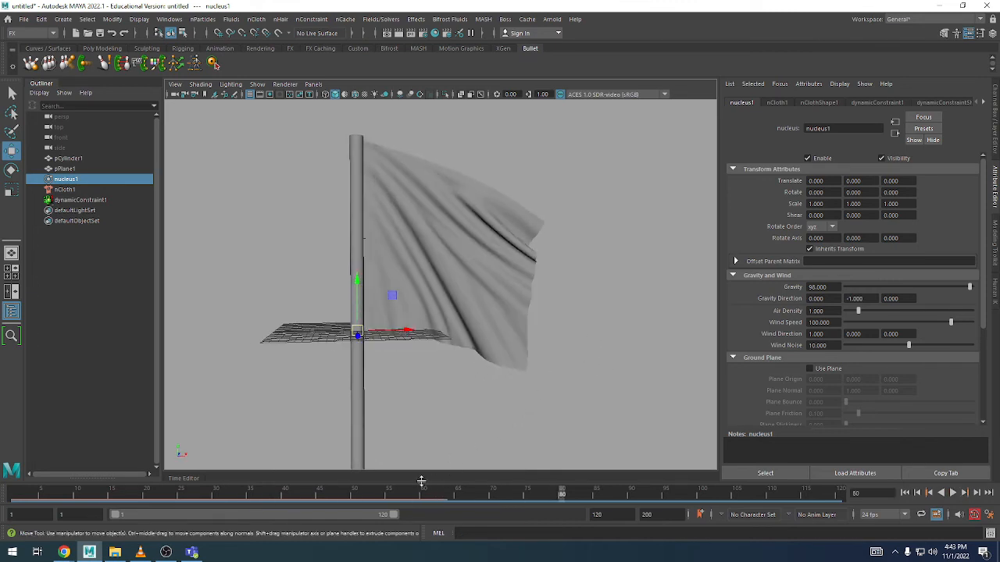
key("alt+v")
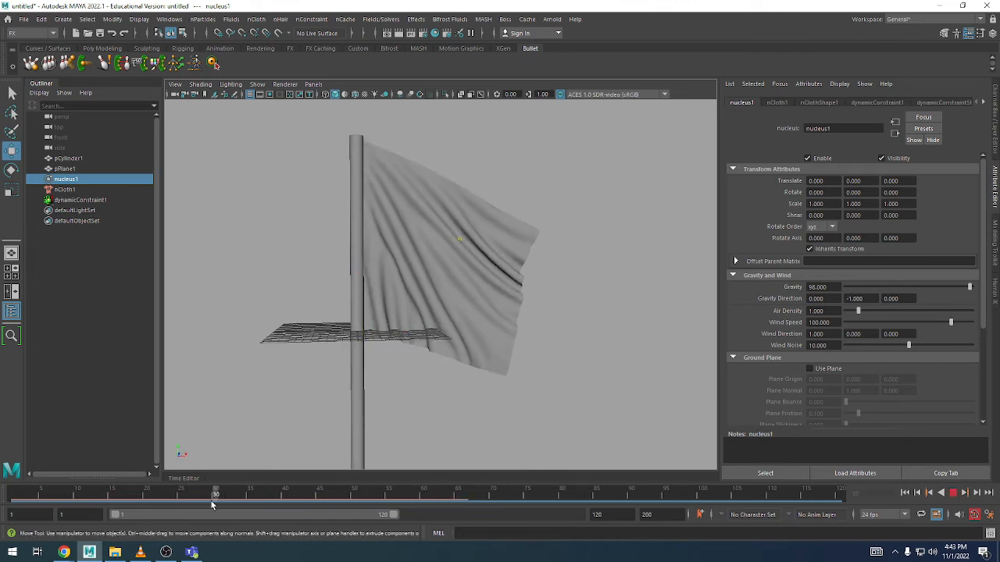
key("Escape")
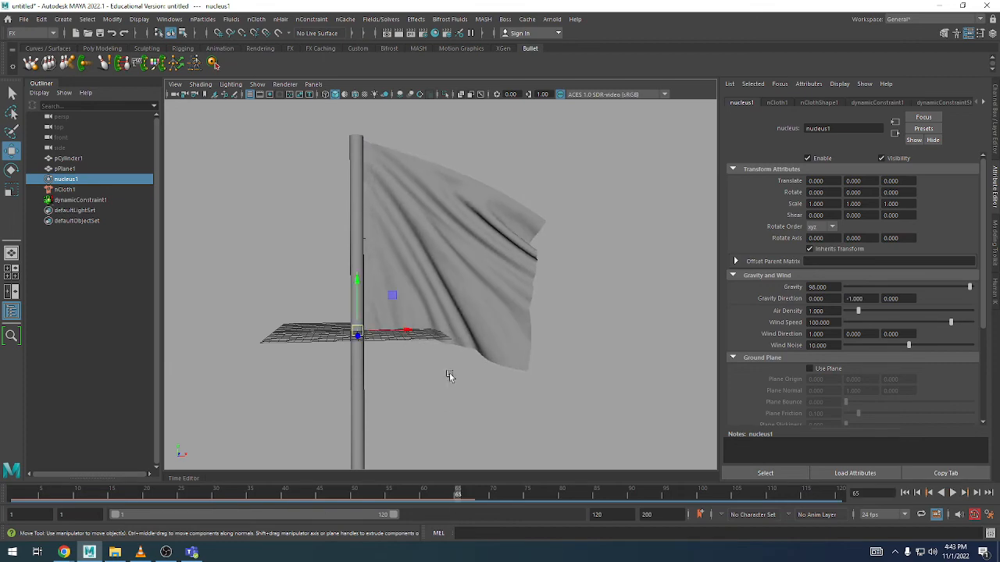
right_click_drag(446, 375, 583, 377, "alt")
left_click_drag(583, 377, 383, 435, "alt")
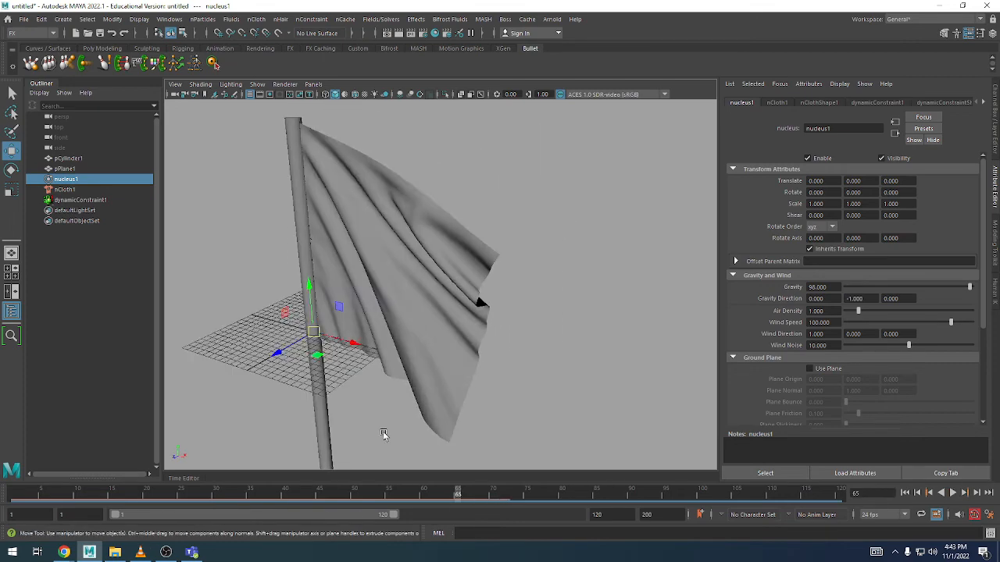
key("alt+v")
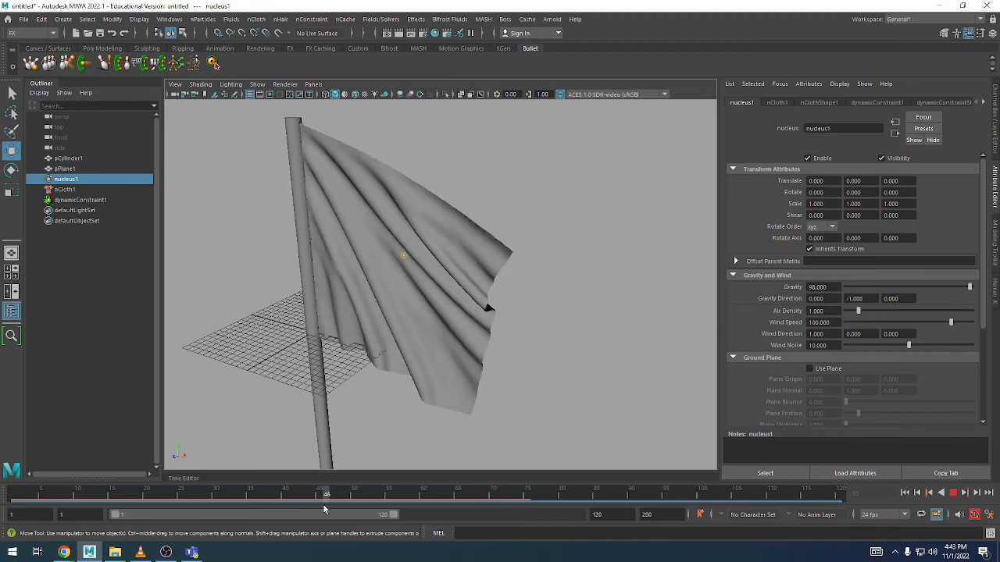
- Scrub back to frame 35, play the flag simulation while examining the folds from closer and wider angles, and stop at frame 63
left_click_drag(273, 509, 251, 499)
left_click_drag(317, 395, 346, 372, "alt")
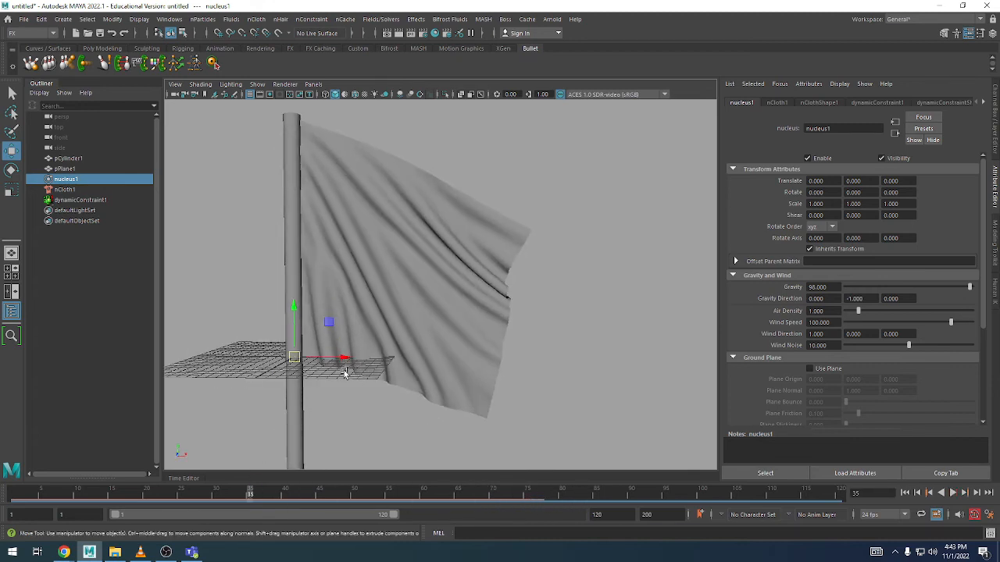
key("alt+v")
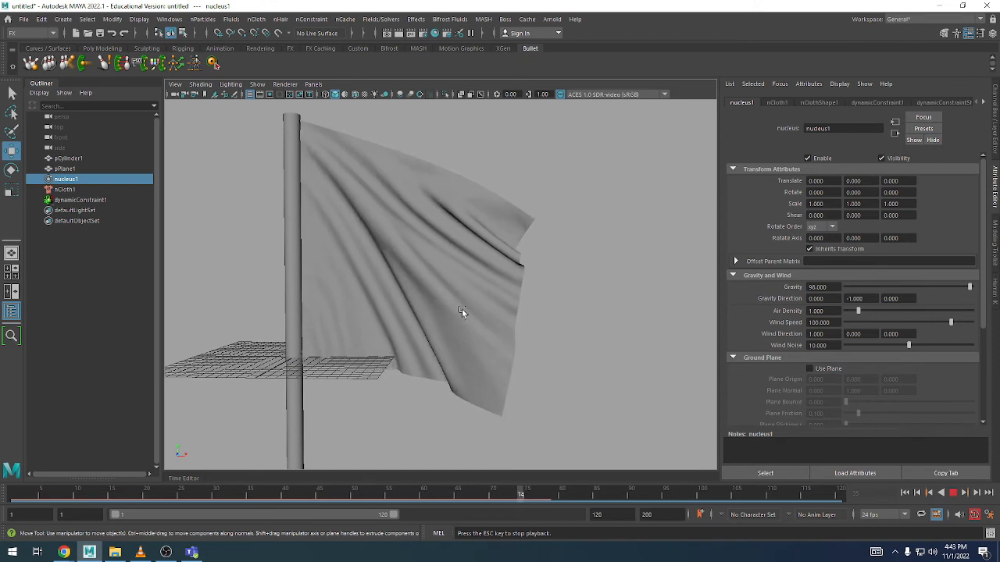
right_click_drag(461, 310, 378, 301, "alt")
middle_click_drag(379, 300, 399, 236, "alt")
left_click_drag(492, 354, 471, 364, "alt")
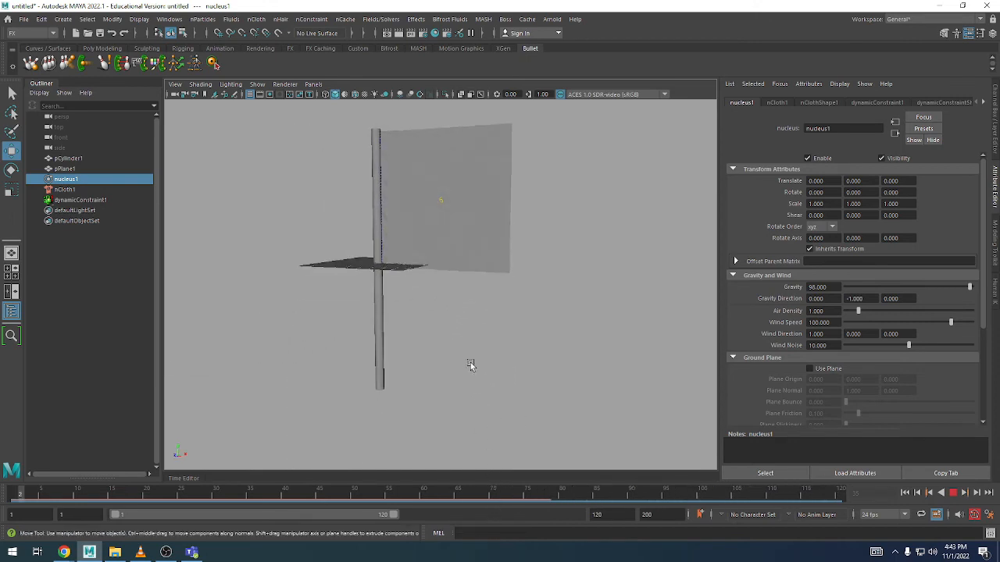
middle_click_drag(495, 384, 498, 412, "alt")
scroll(497, 412, "up", 2)
left_click_drag(492, 353, 595, 386, "alt")
scroll(596, 386, "up", 4)
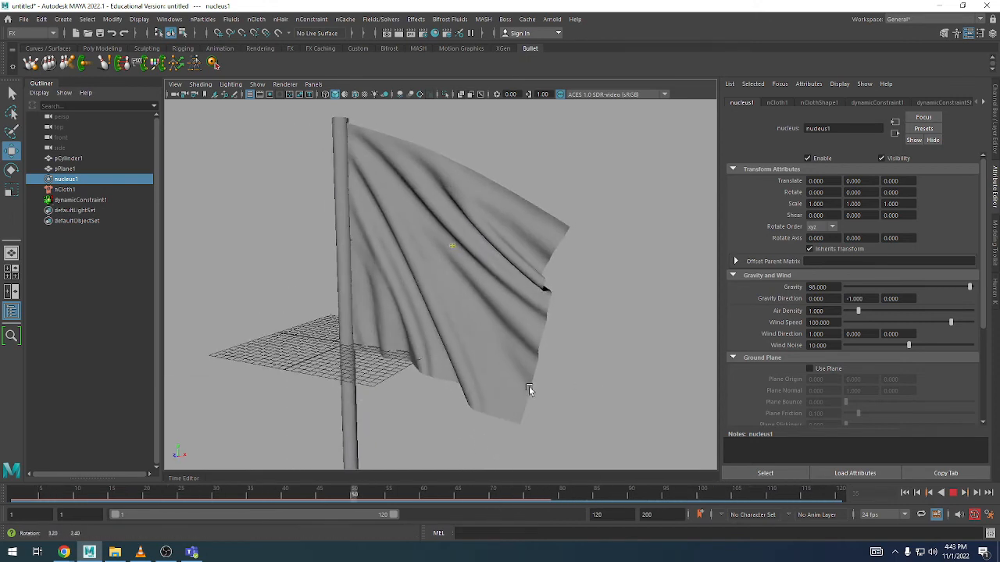
right_click_drag(607, 384, 507, 388, "alt")
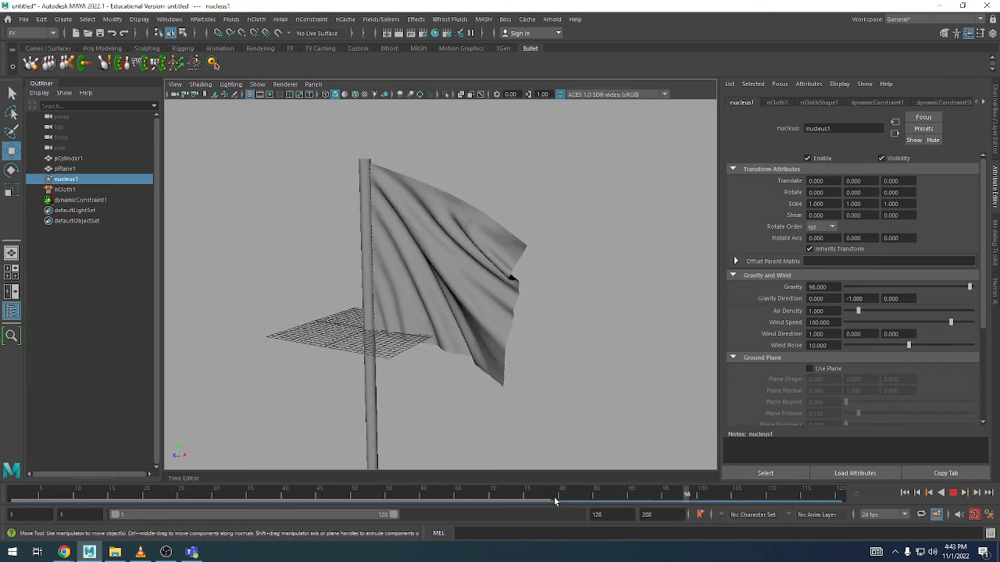
left_click(554, 500)
left_click_drag(497, 490, 442, 494)
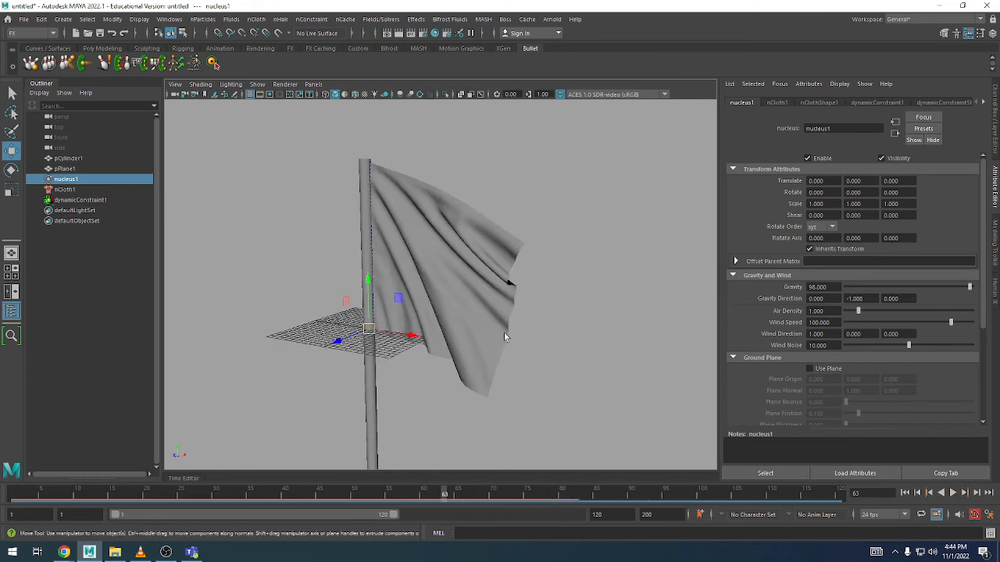